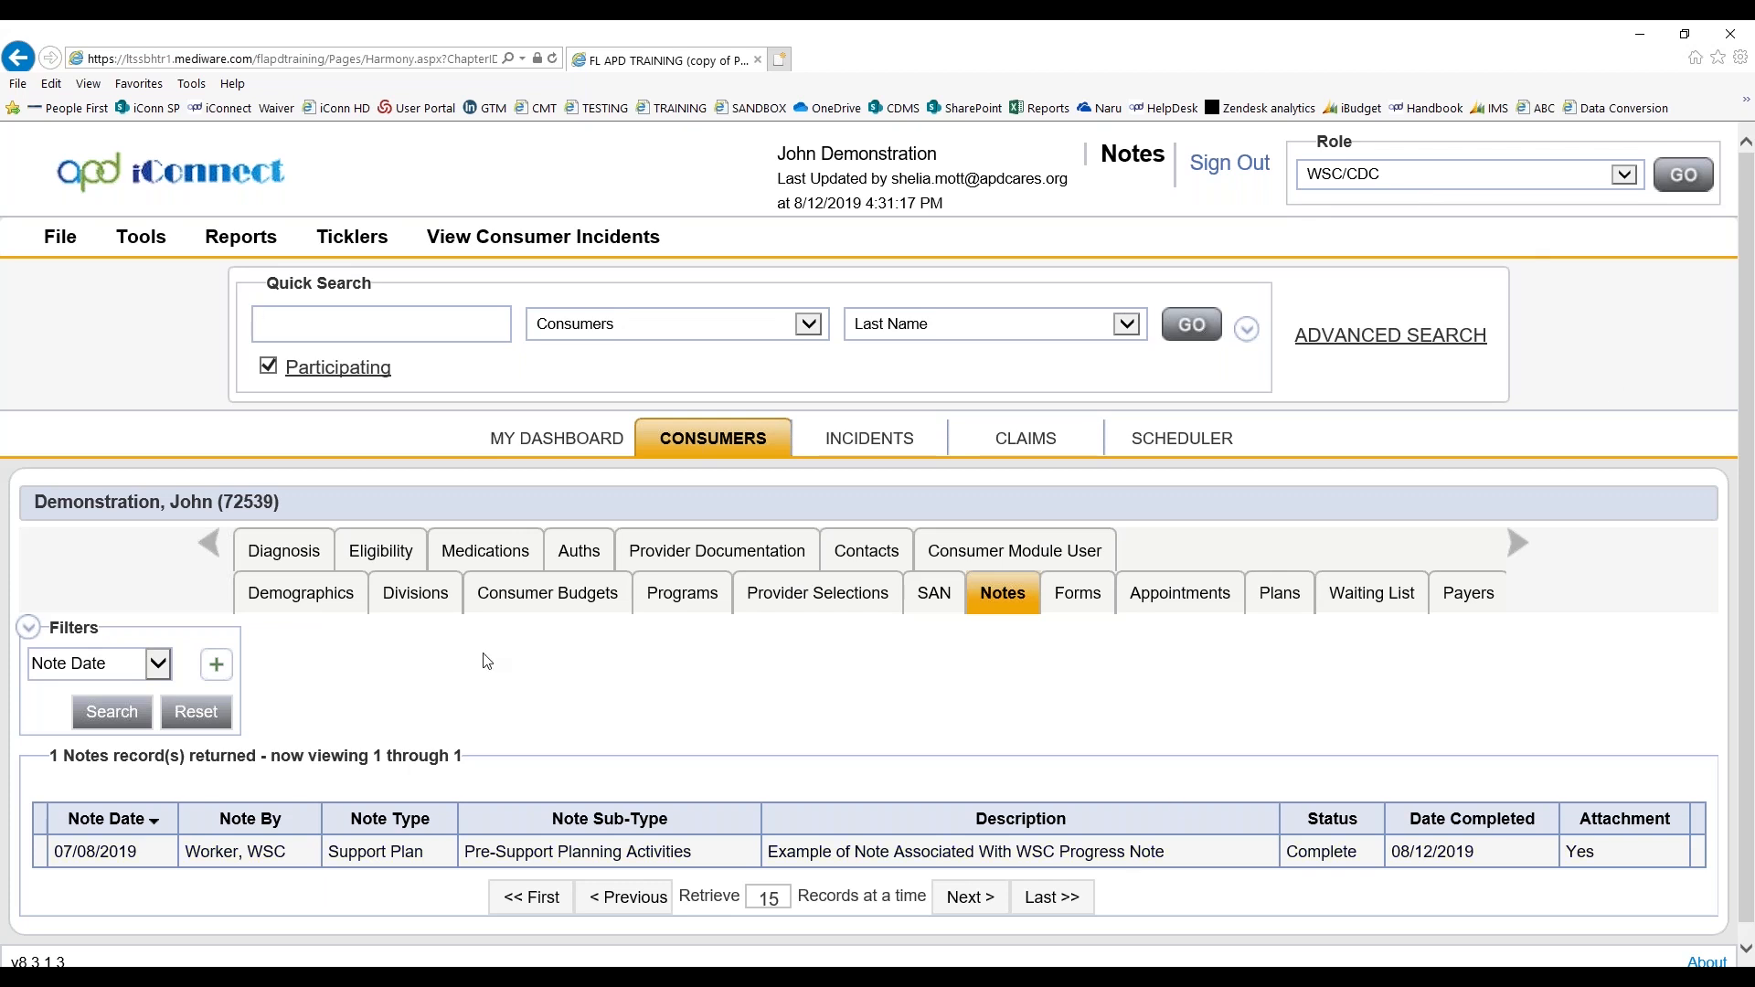
View the consumer's provider documentation records, and examine the service details under the APD Waiver cost plan
left_click(668, 559)
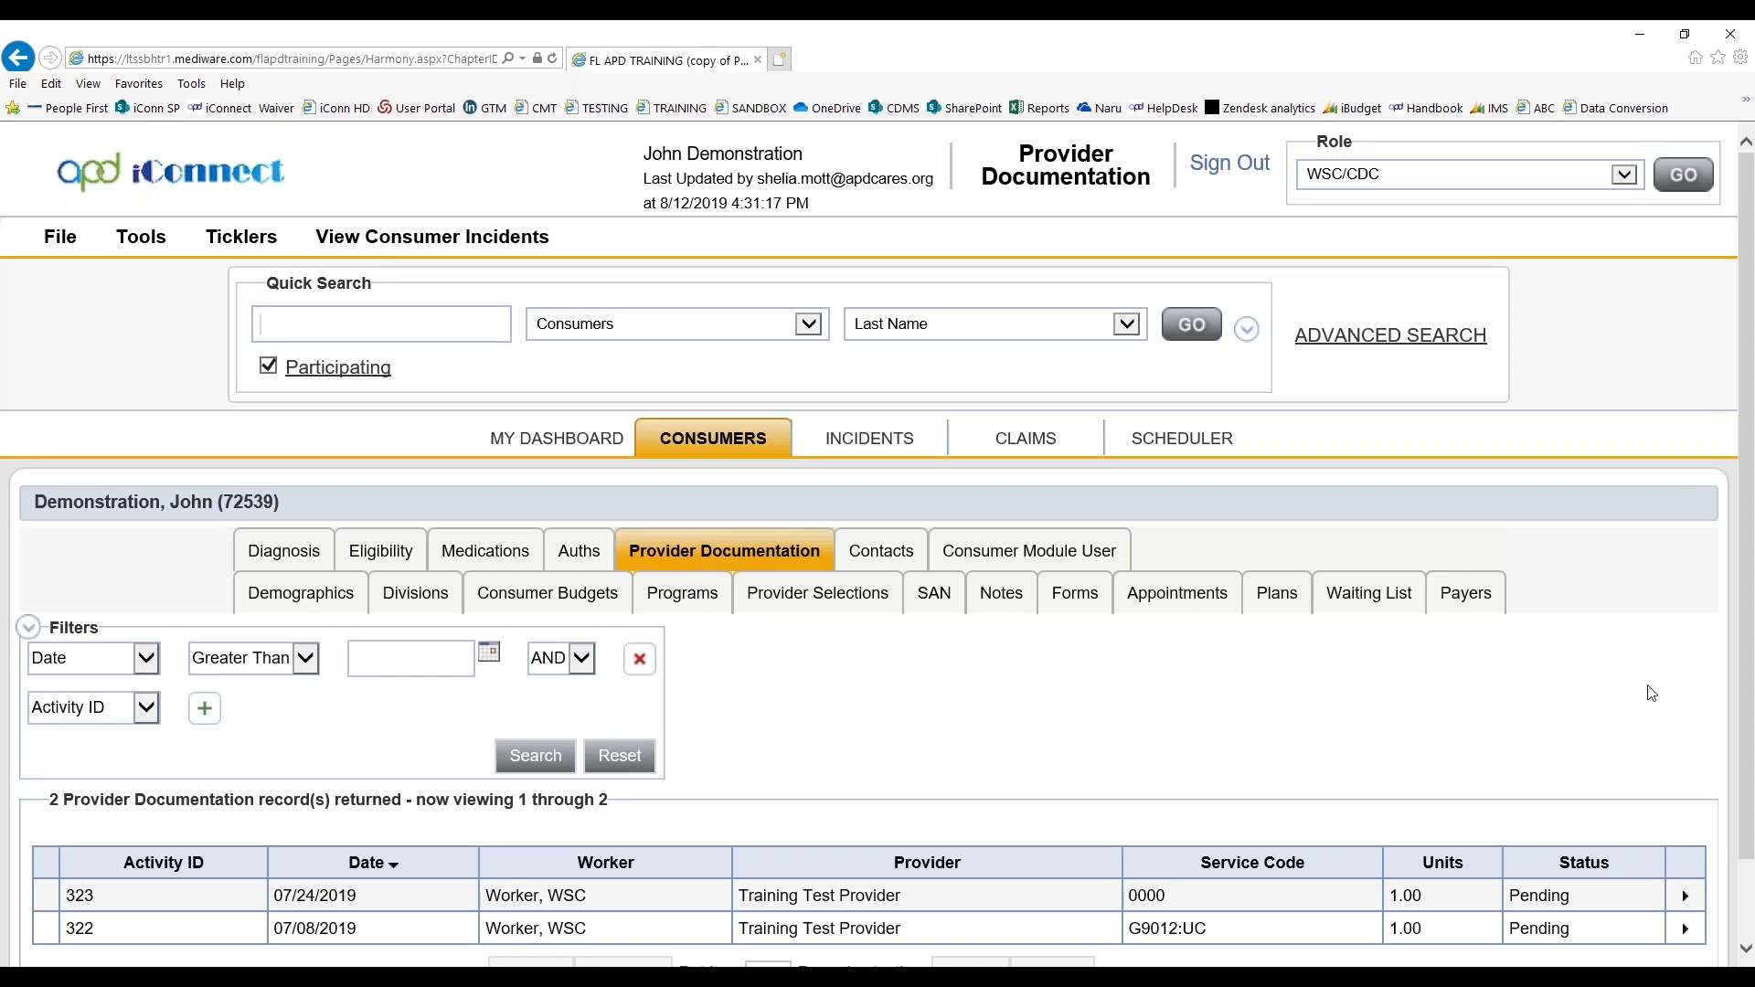
scroll(1651, 694, "down", 1)
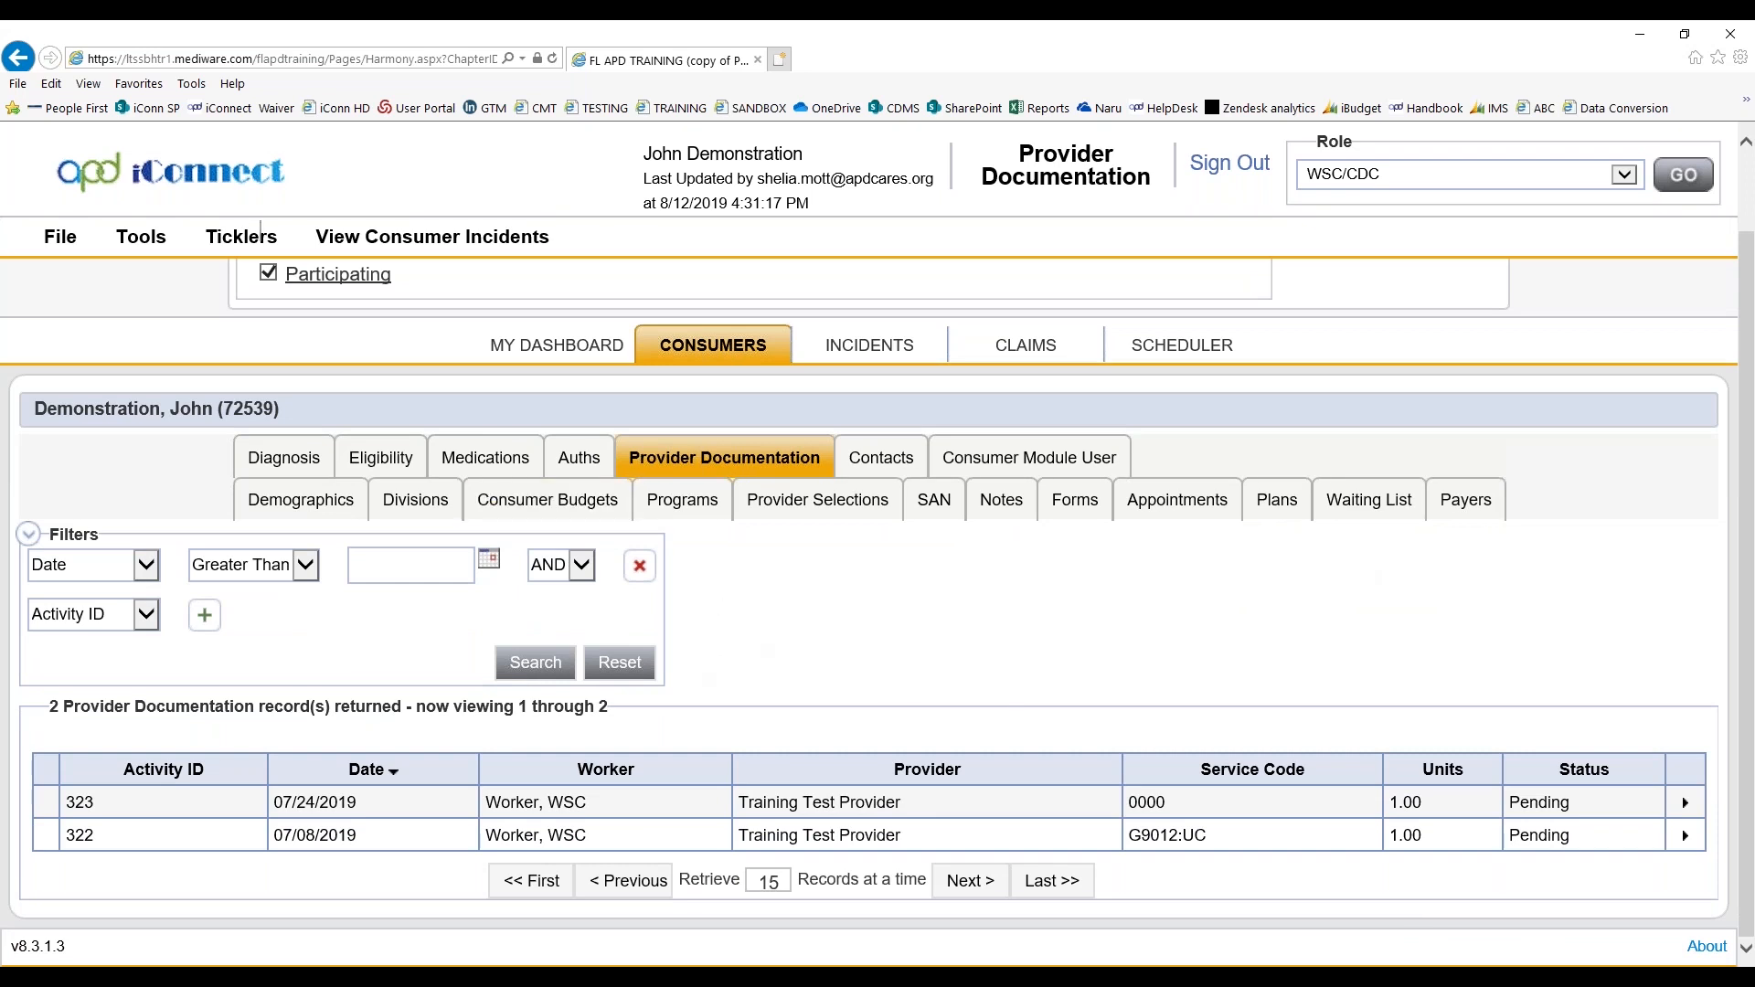
left_click(1271, 517)
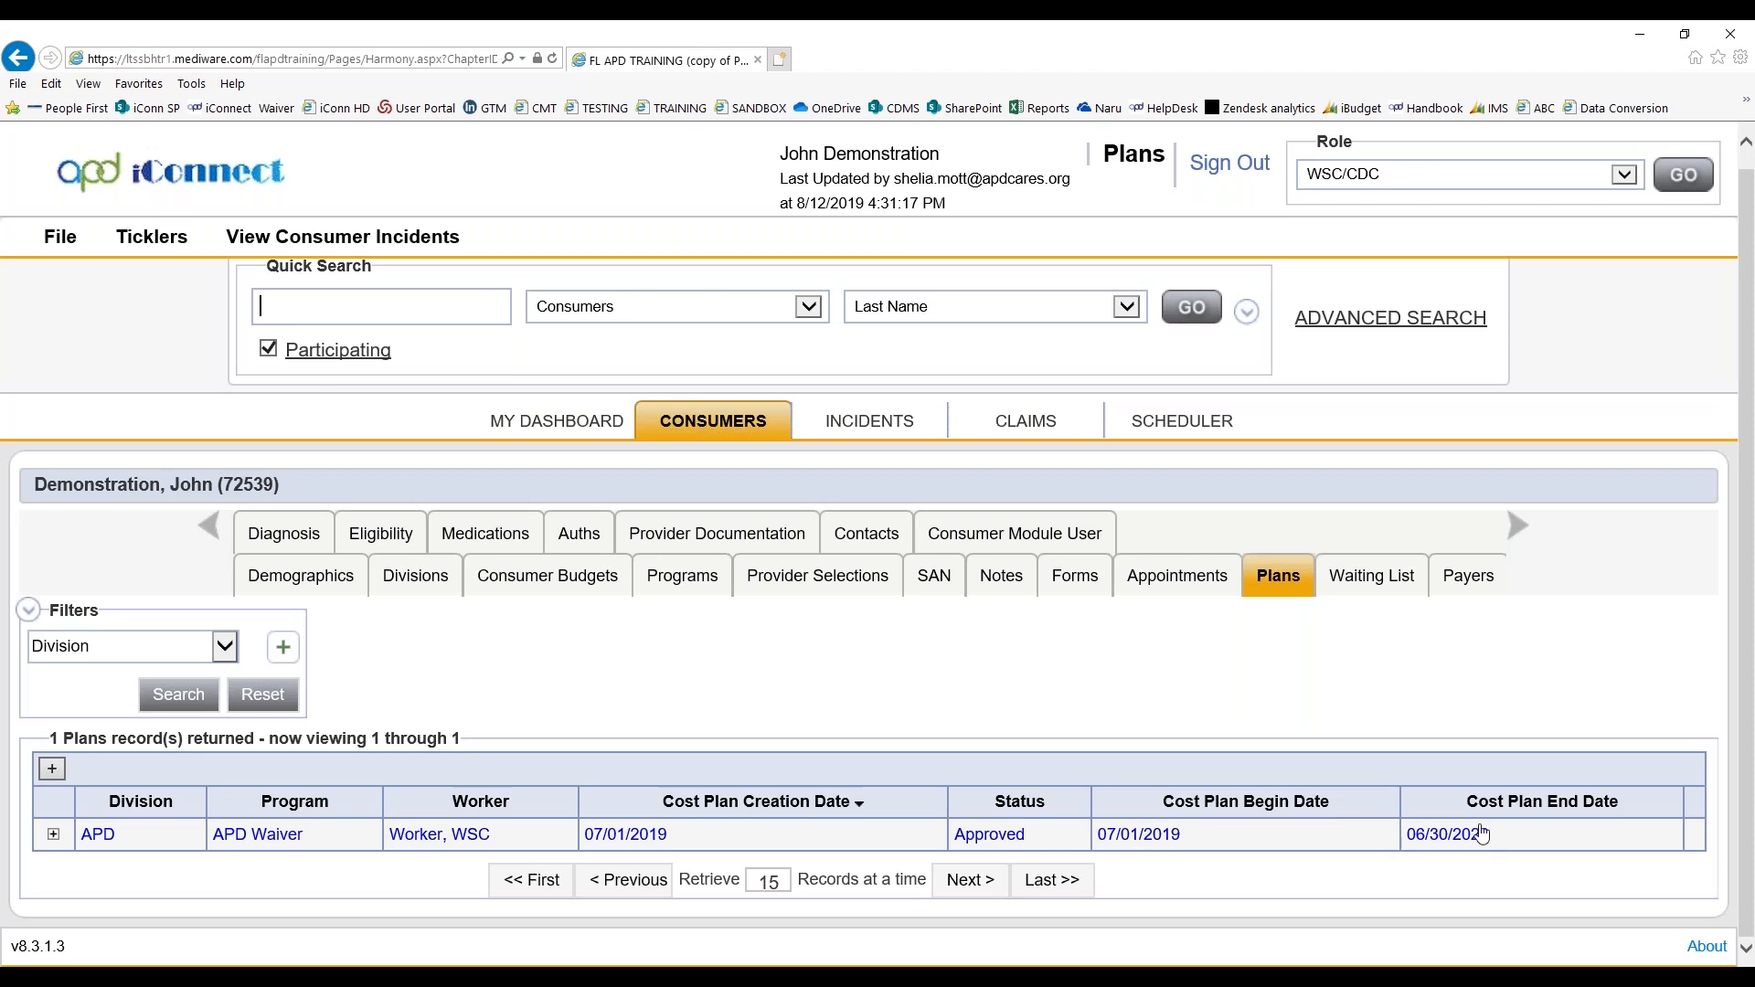
left_click(53, 836)
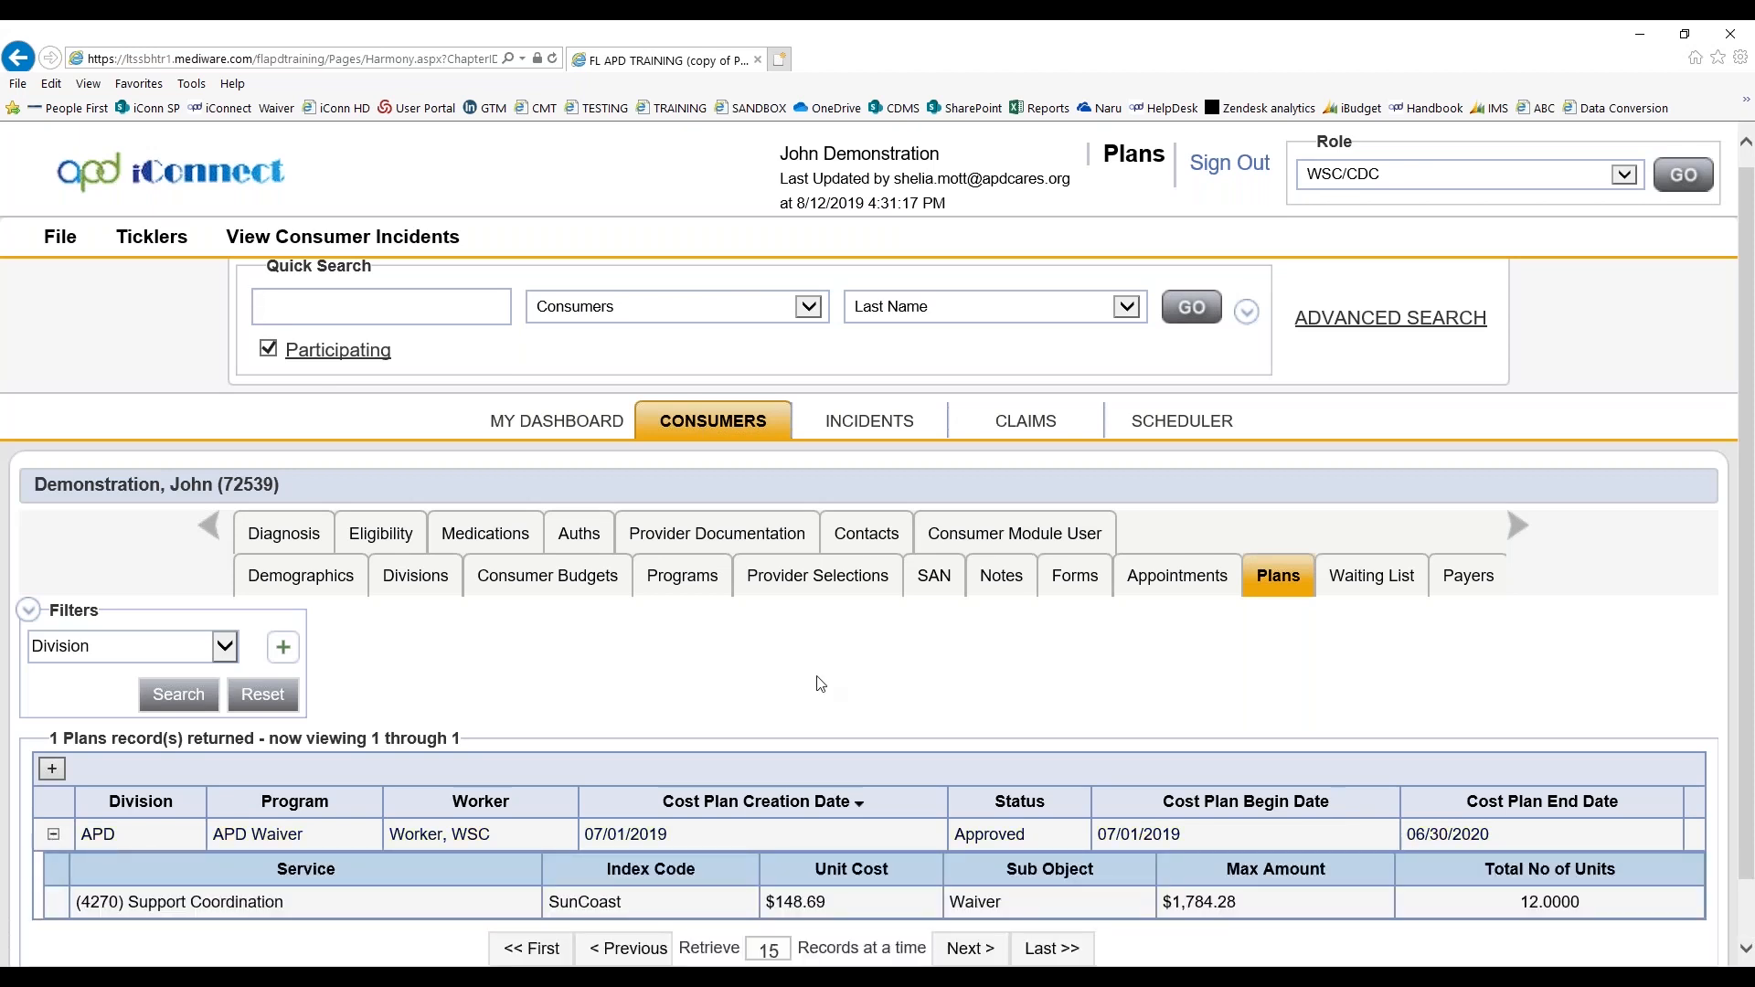
scroll(820, 684, "down", 1)
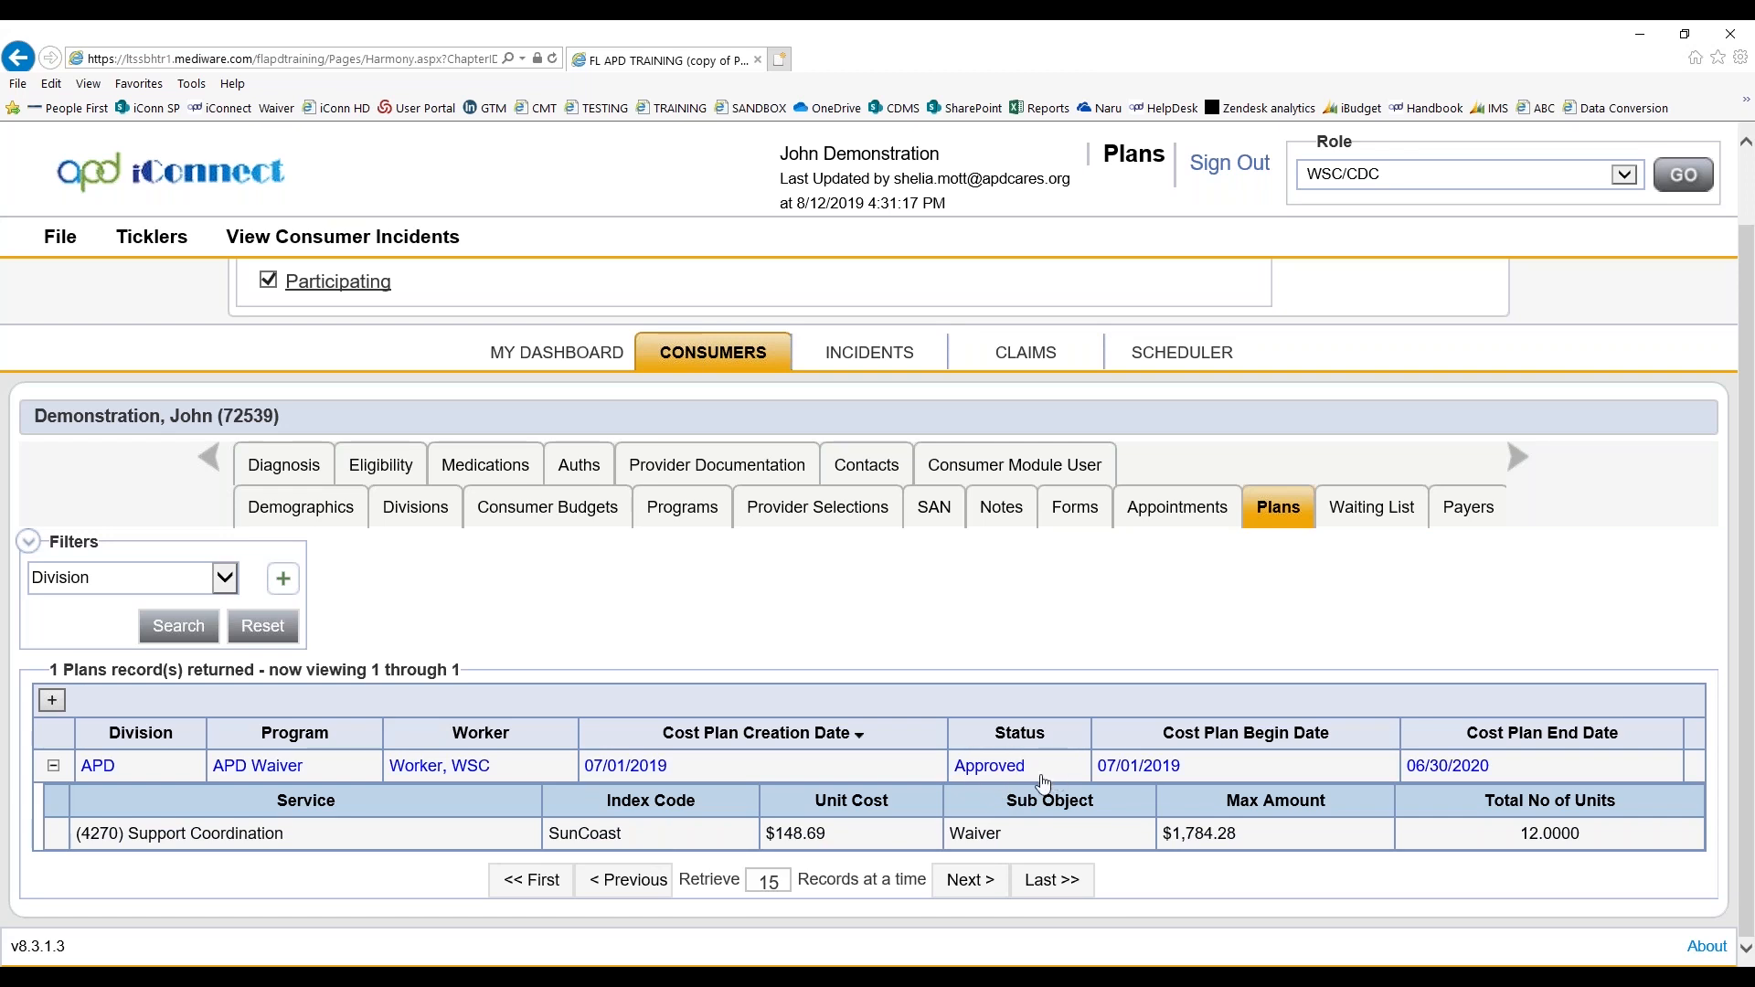
Examine the service details under the consumer's Training Test Provider authorization
left_click(592, 463)
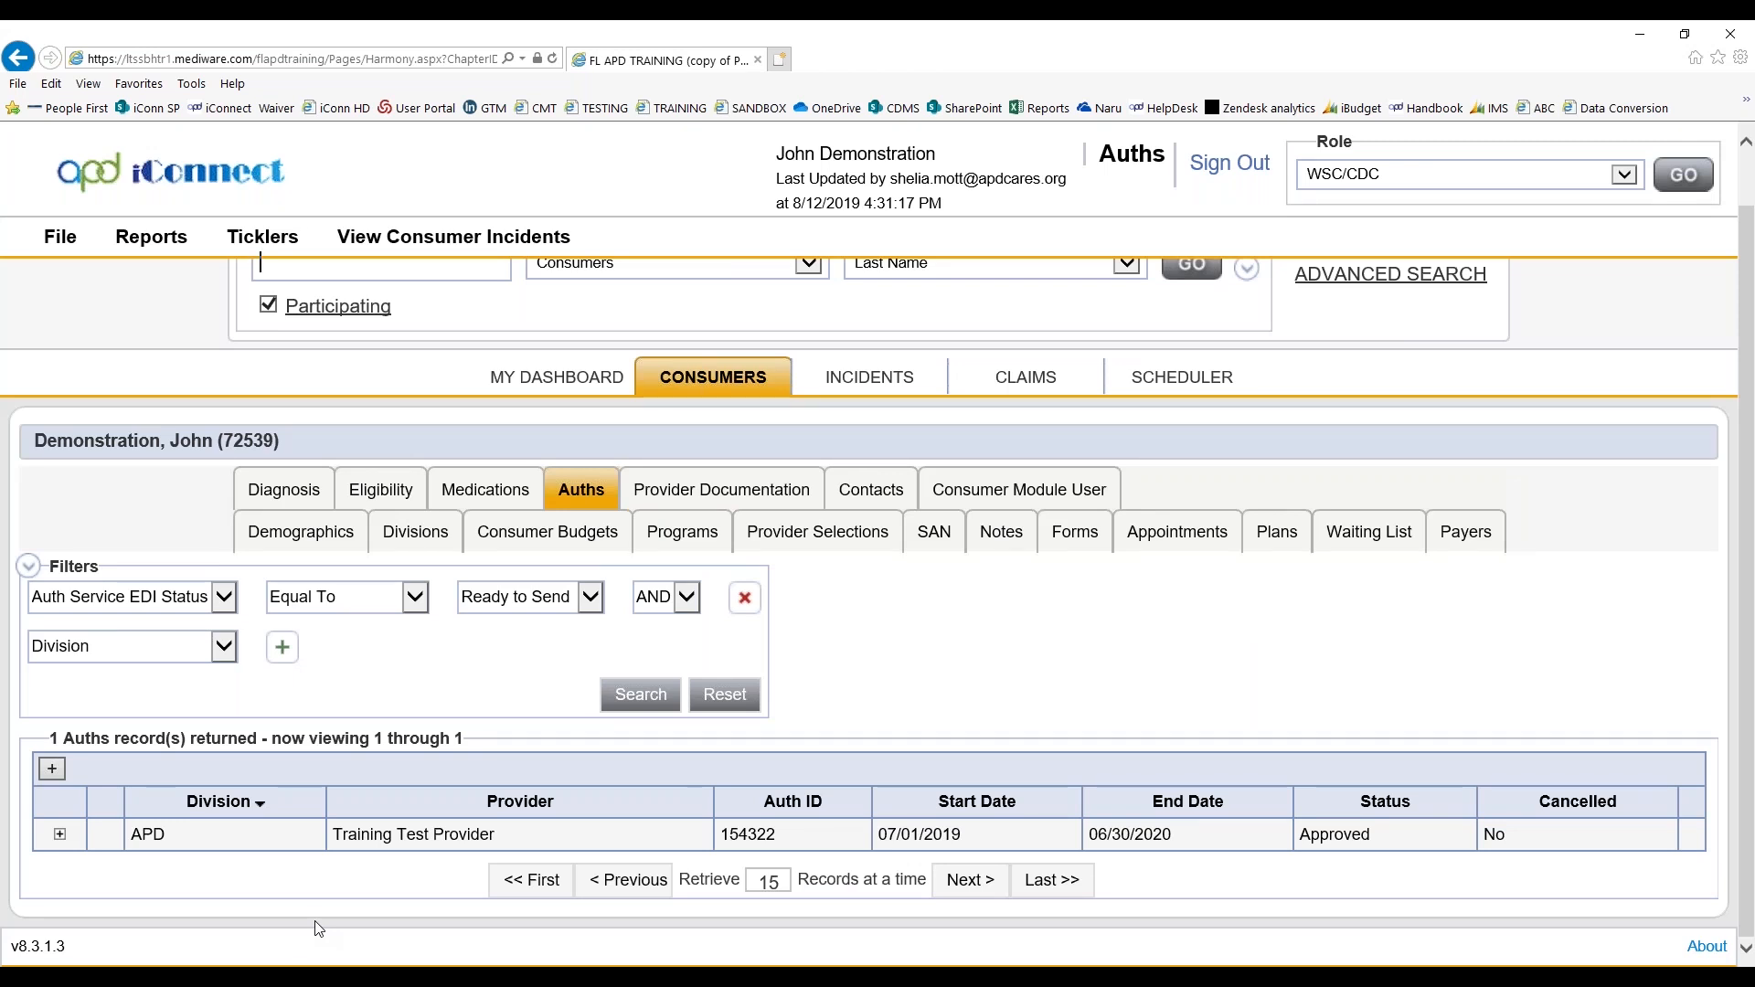
left_click(59, 836)
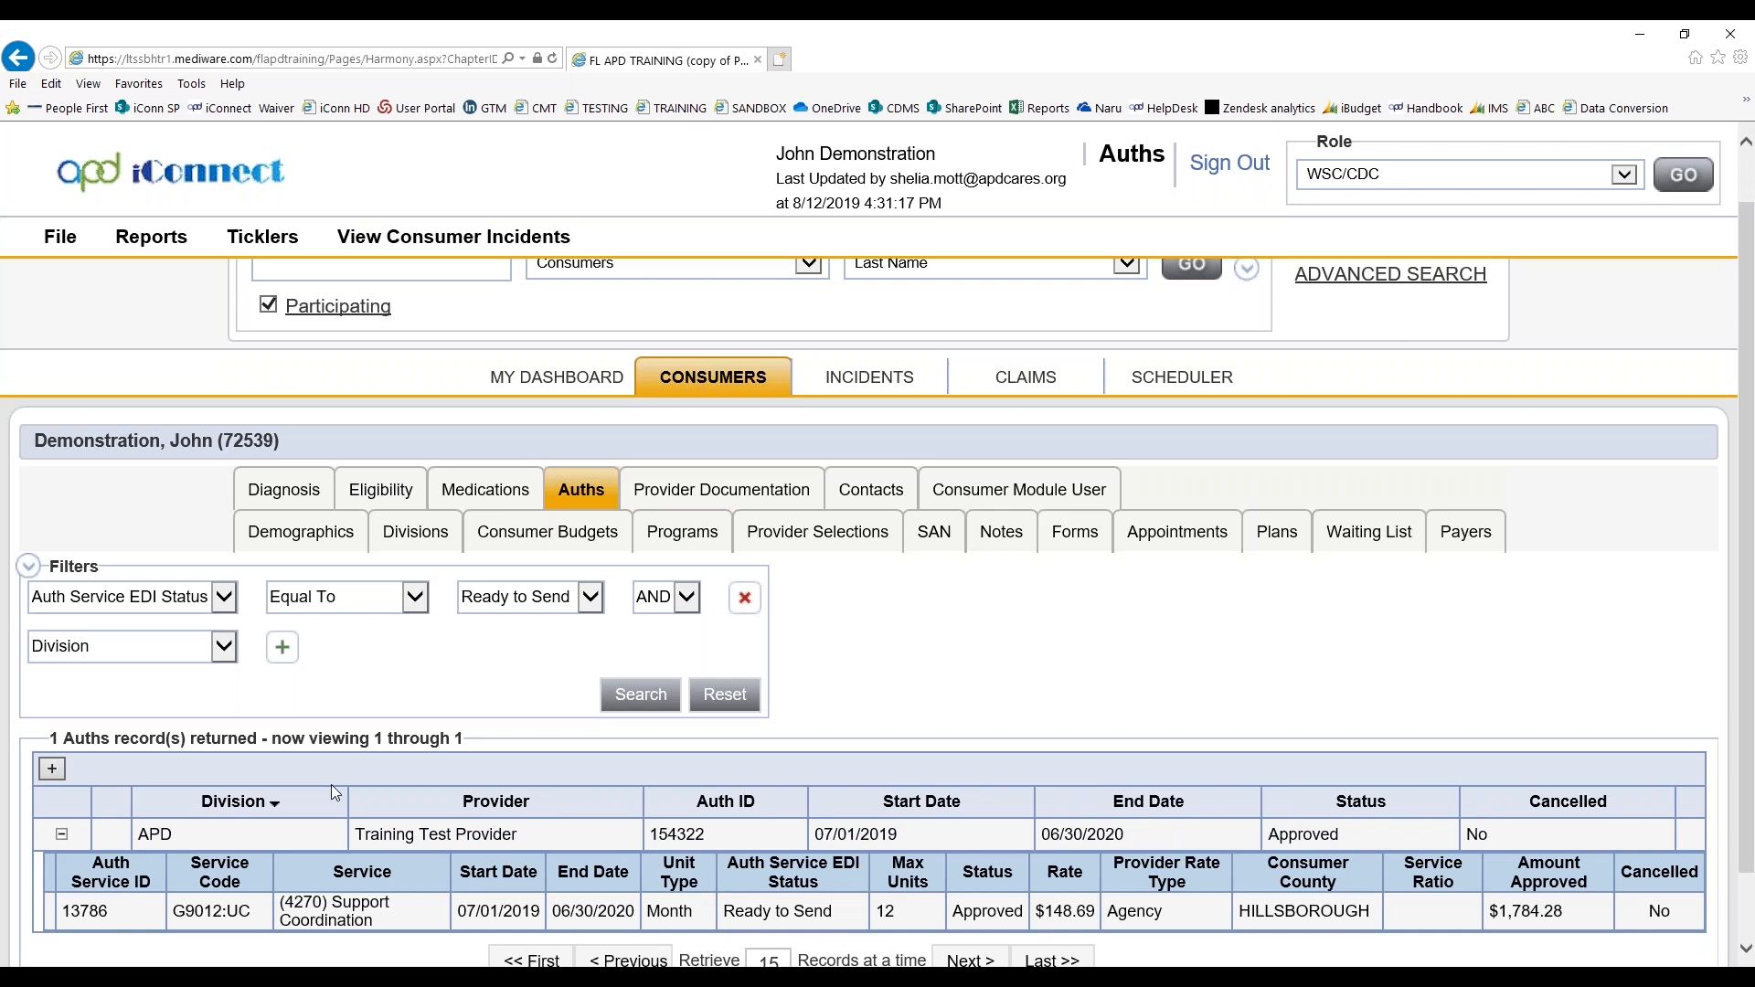
scroll(331, 784, "down", 2)
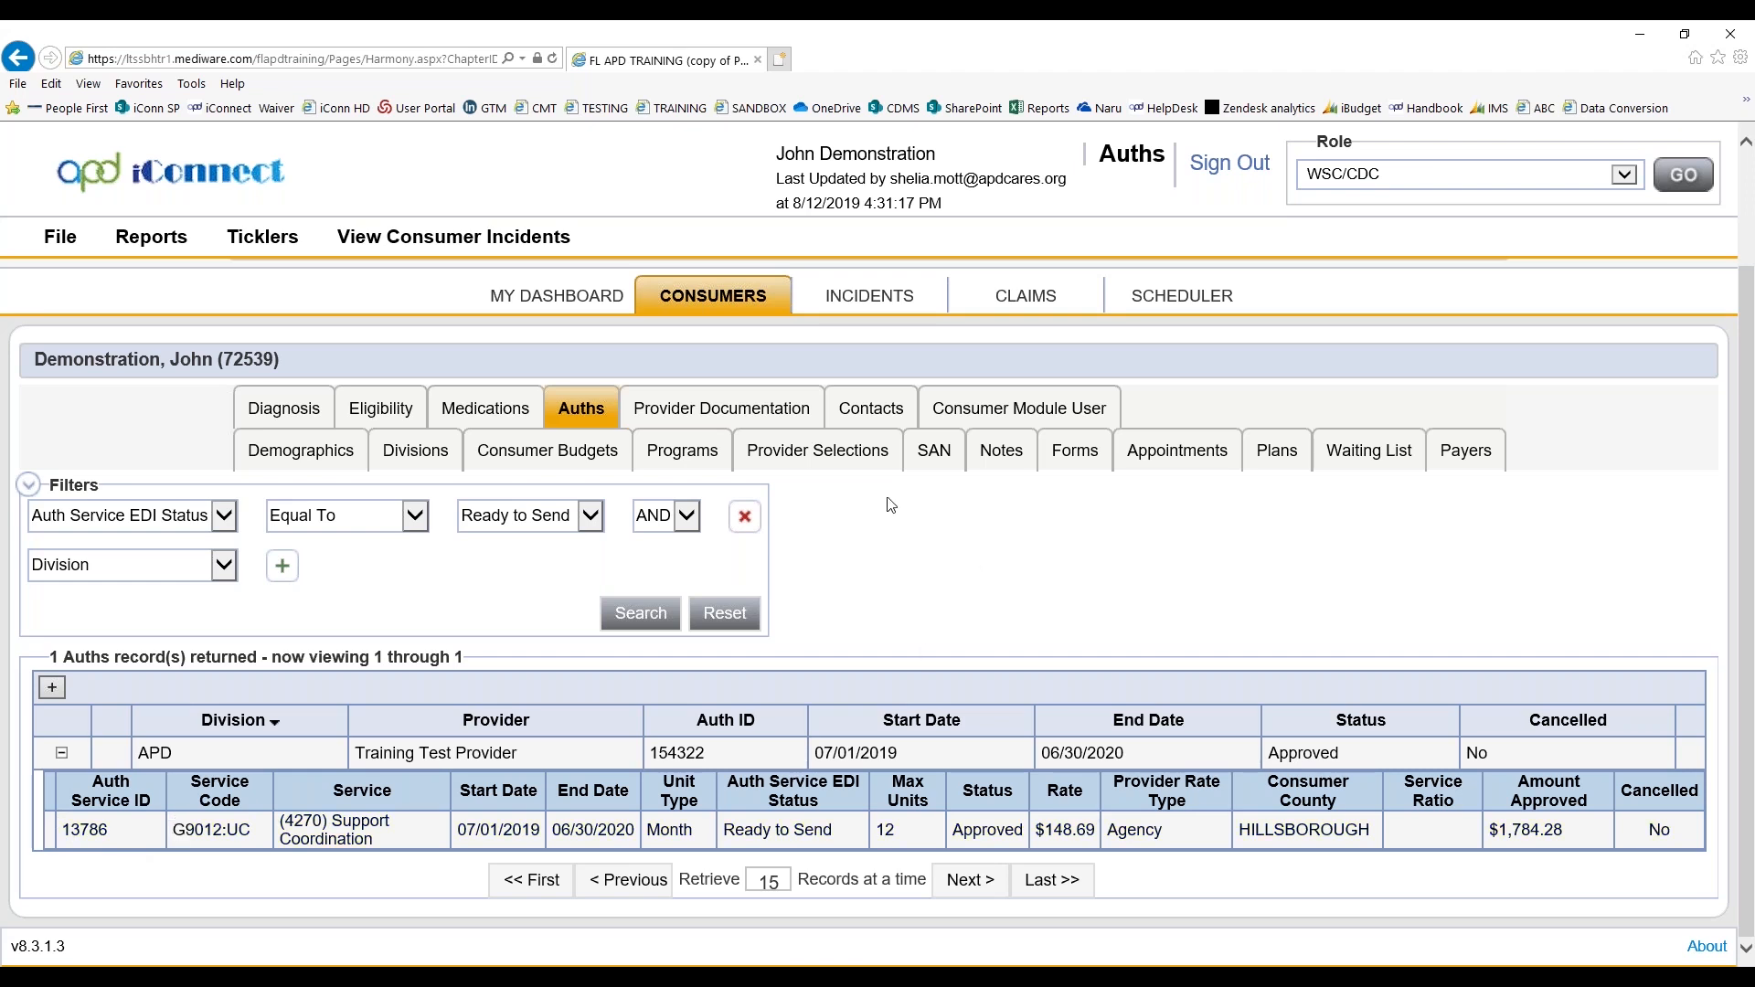
Open the consumer's provider documentation records
left_click(716, 413)
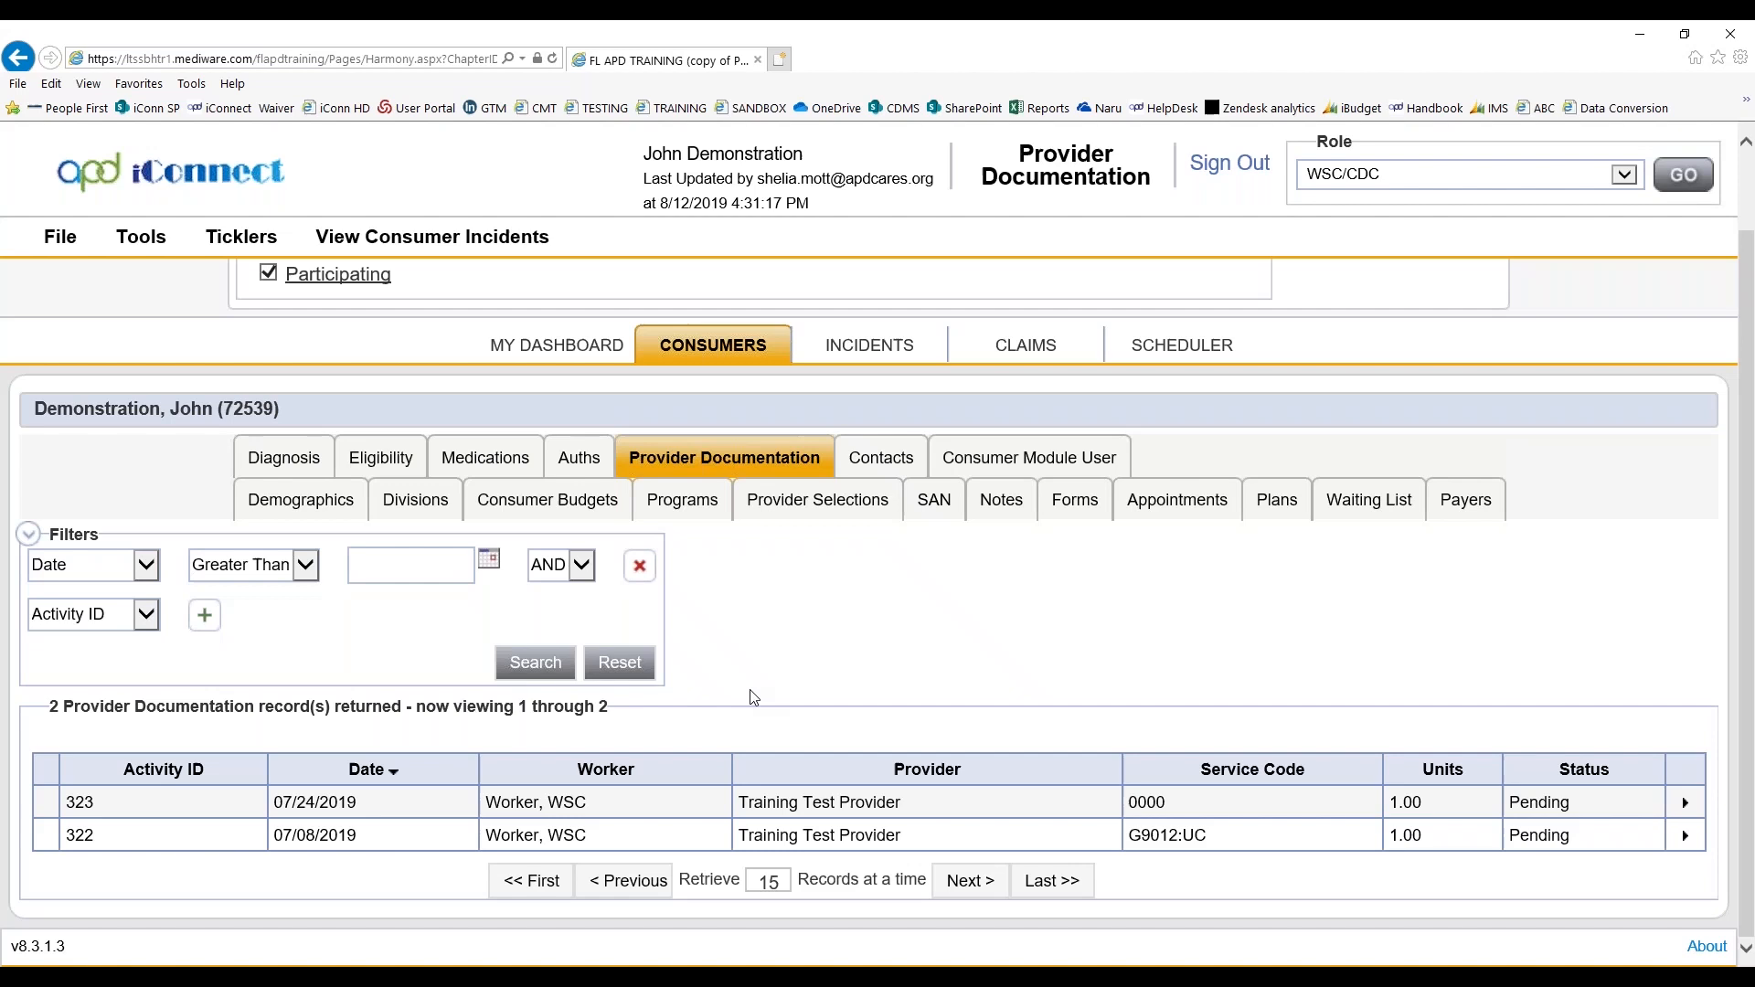
mouse_move(66, 248)
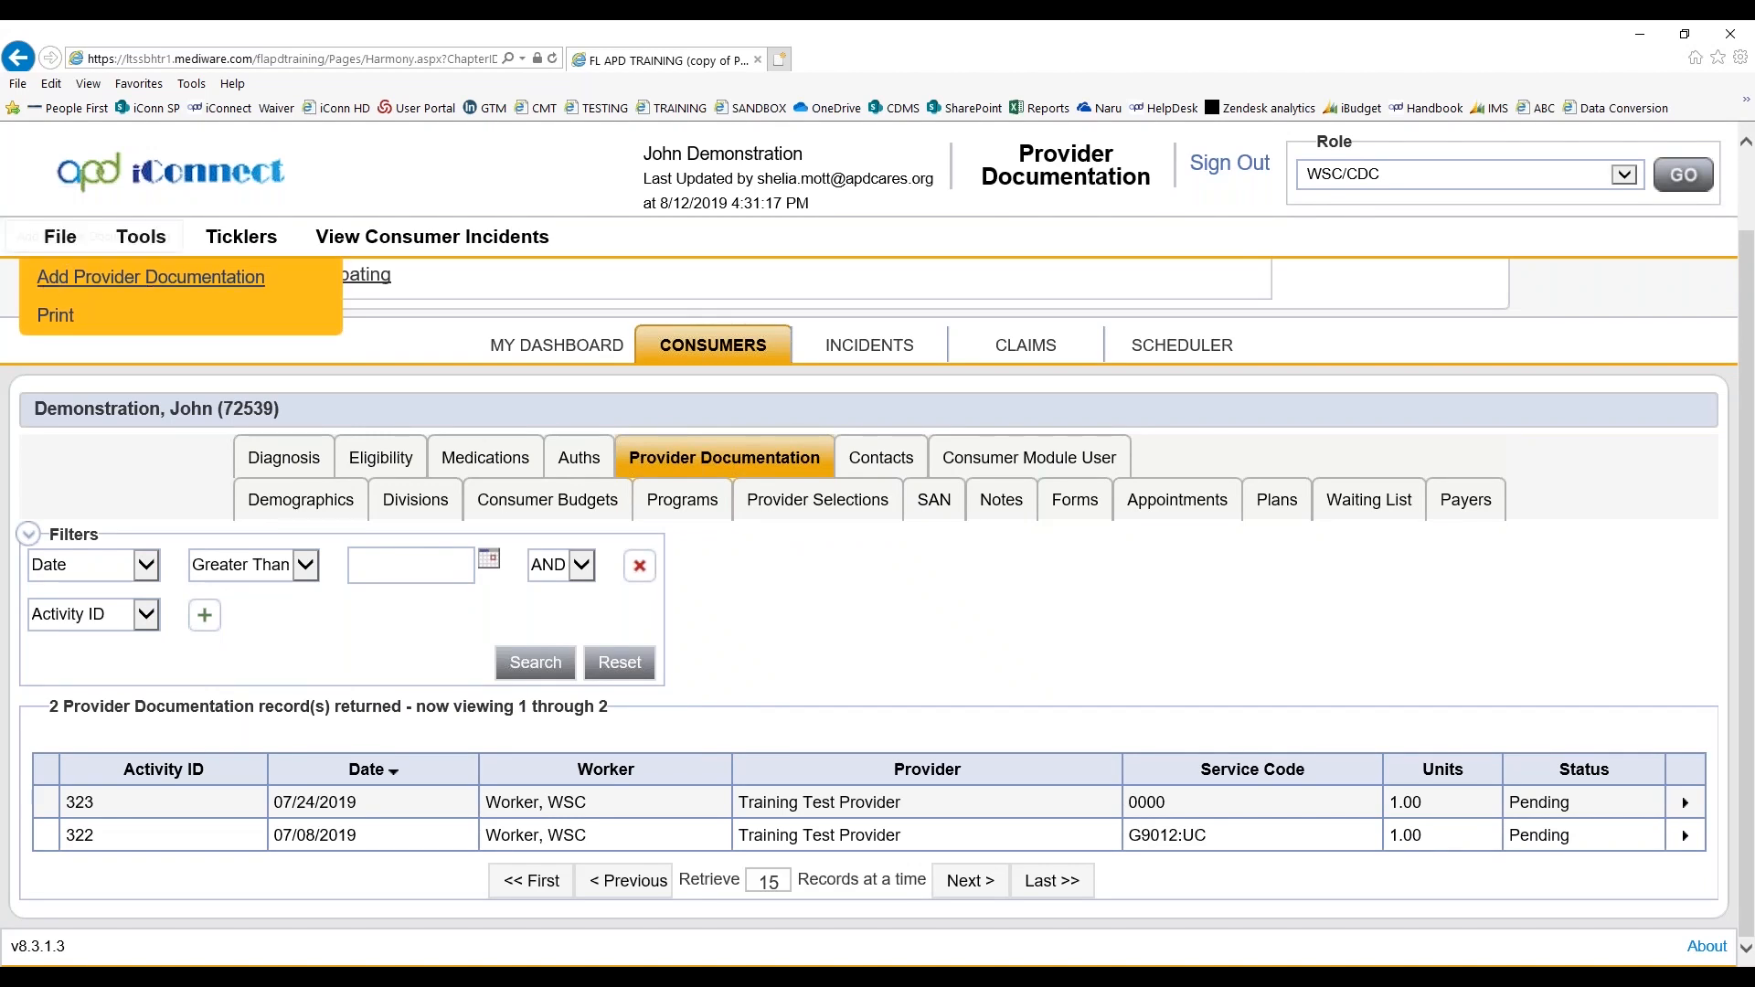
left_click(151, 277)
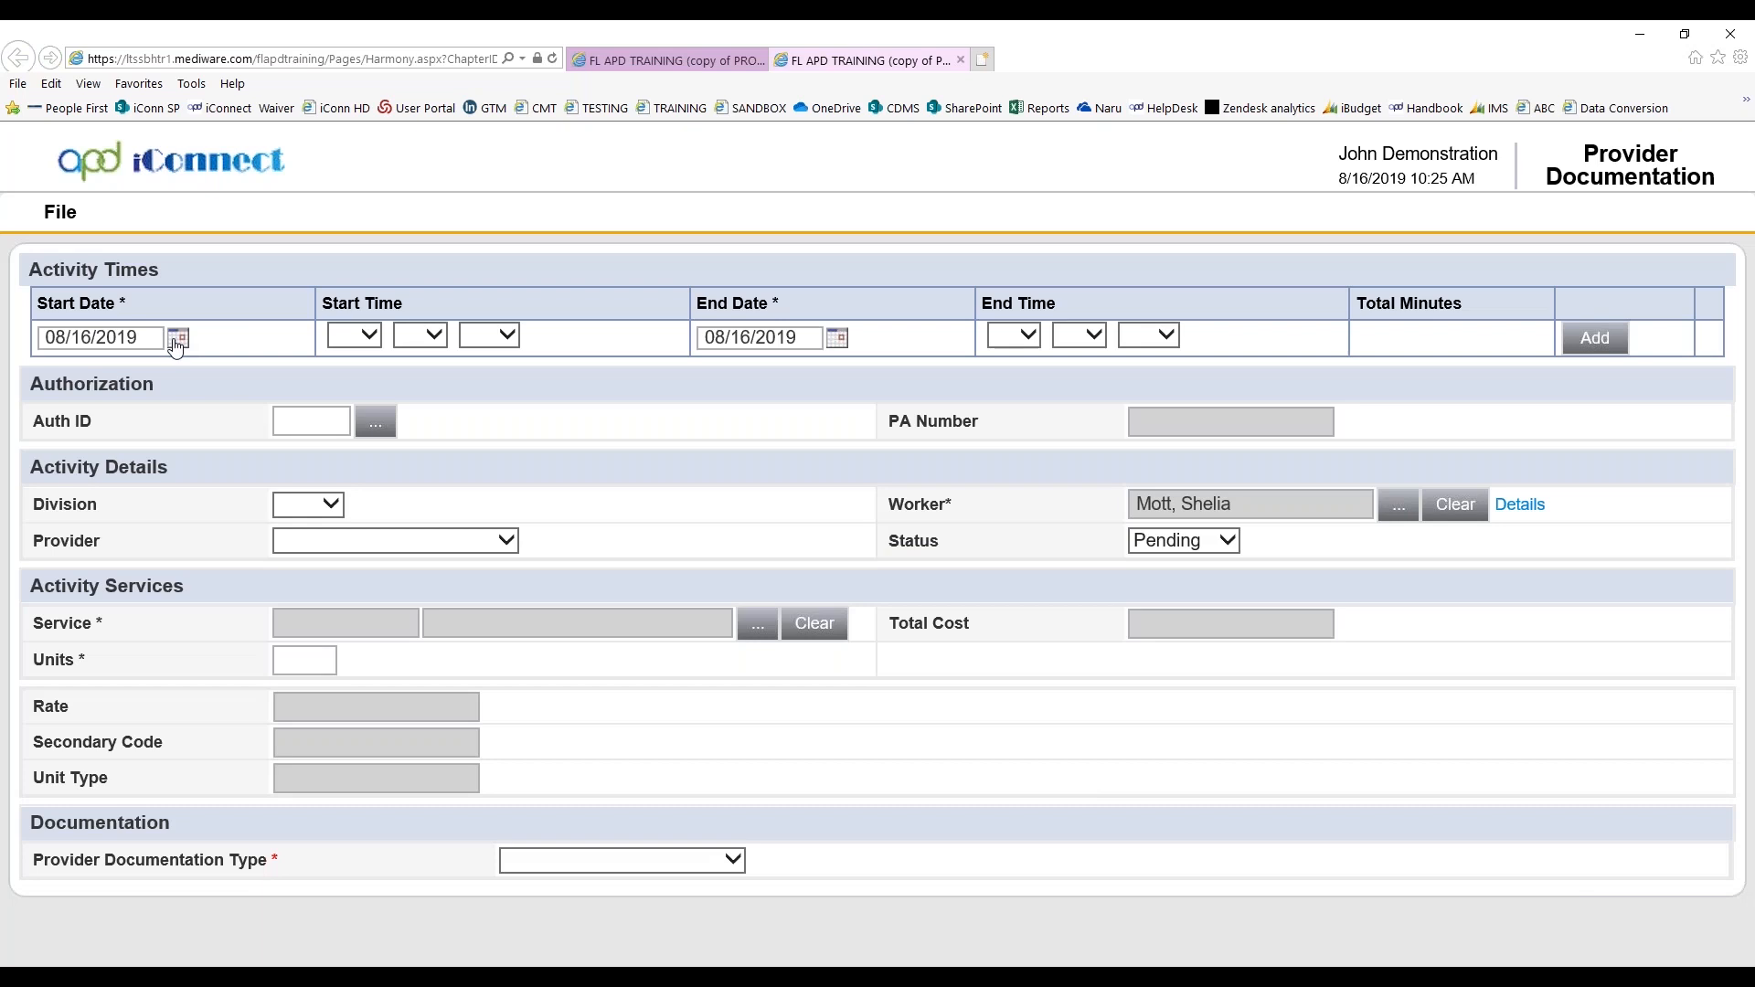
left_click(178, 339)
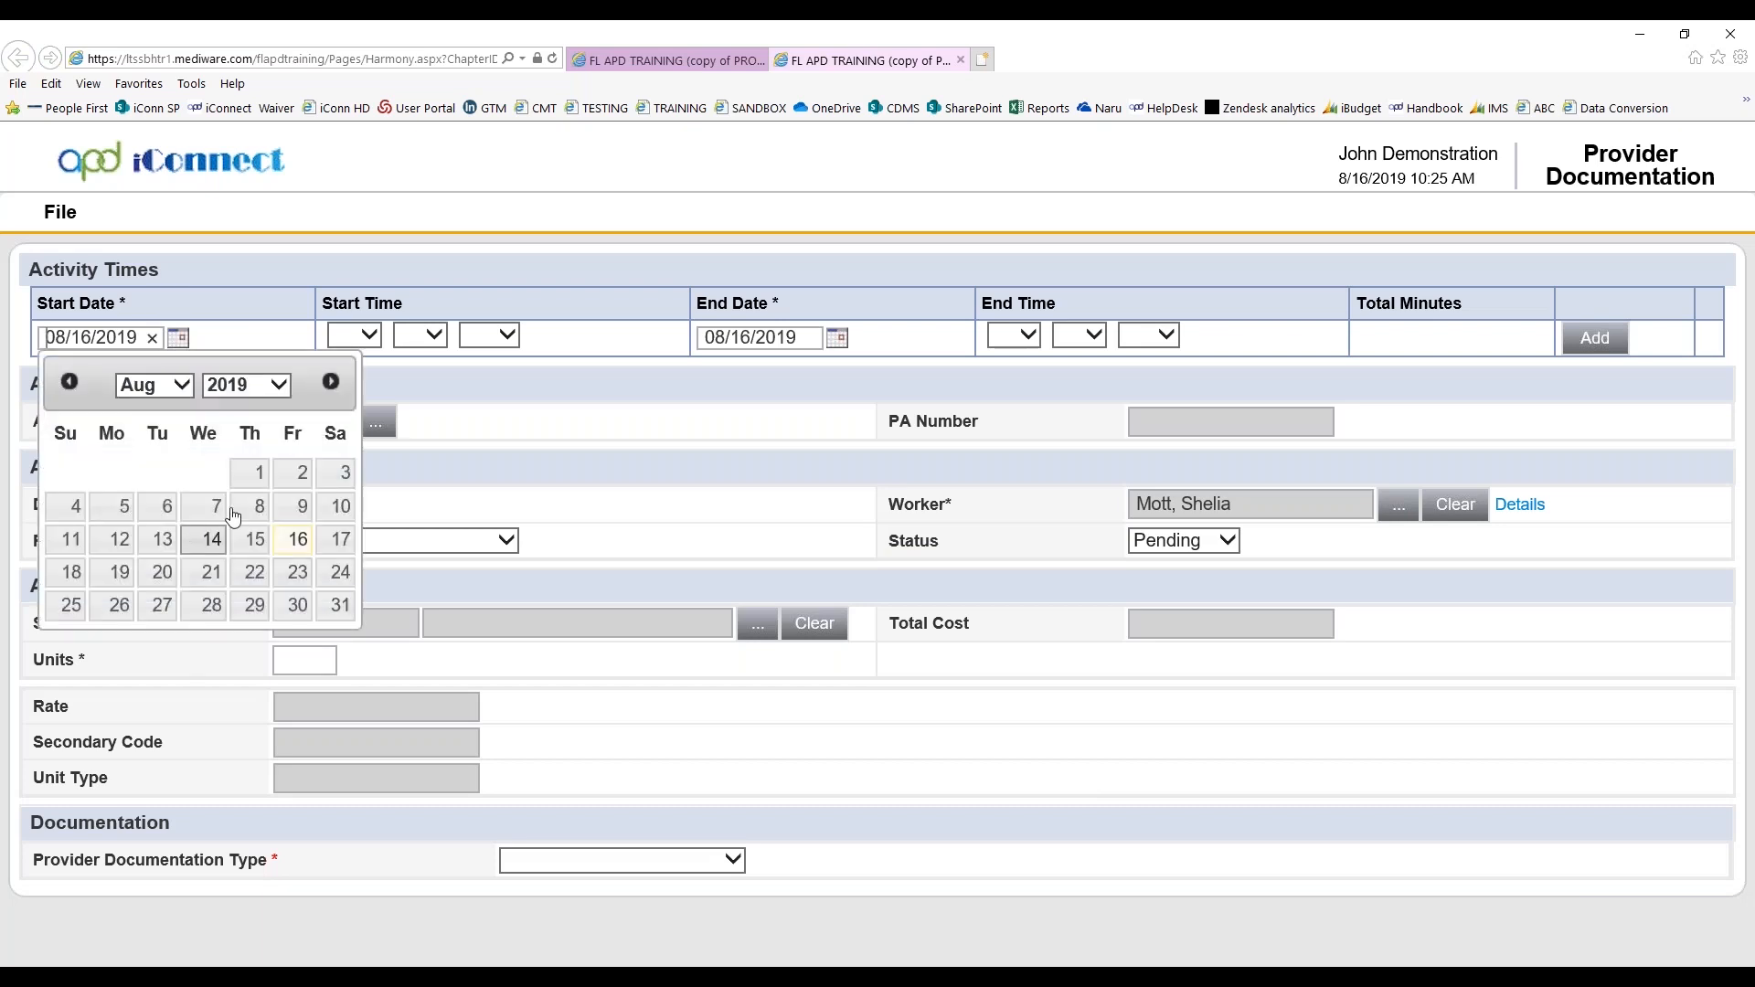
left_click(295, 475)
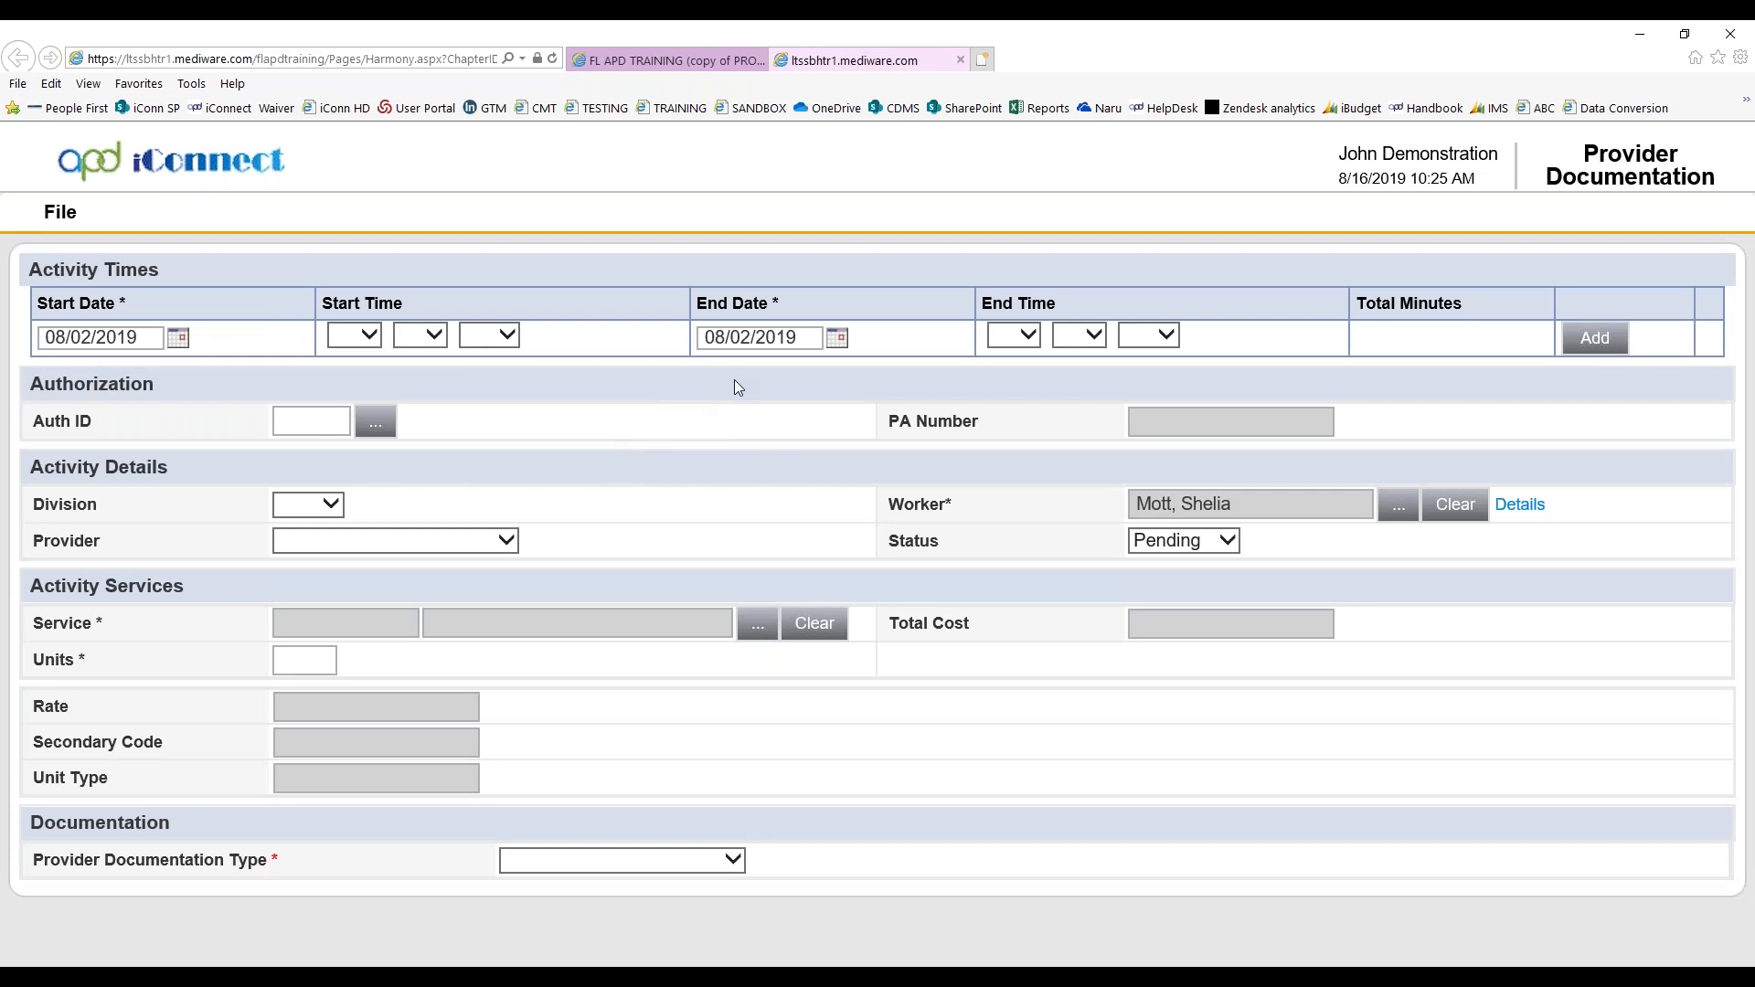
left_click(382, 426)
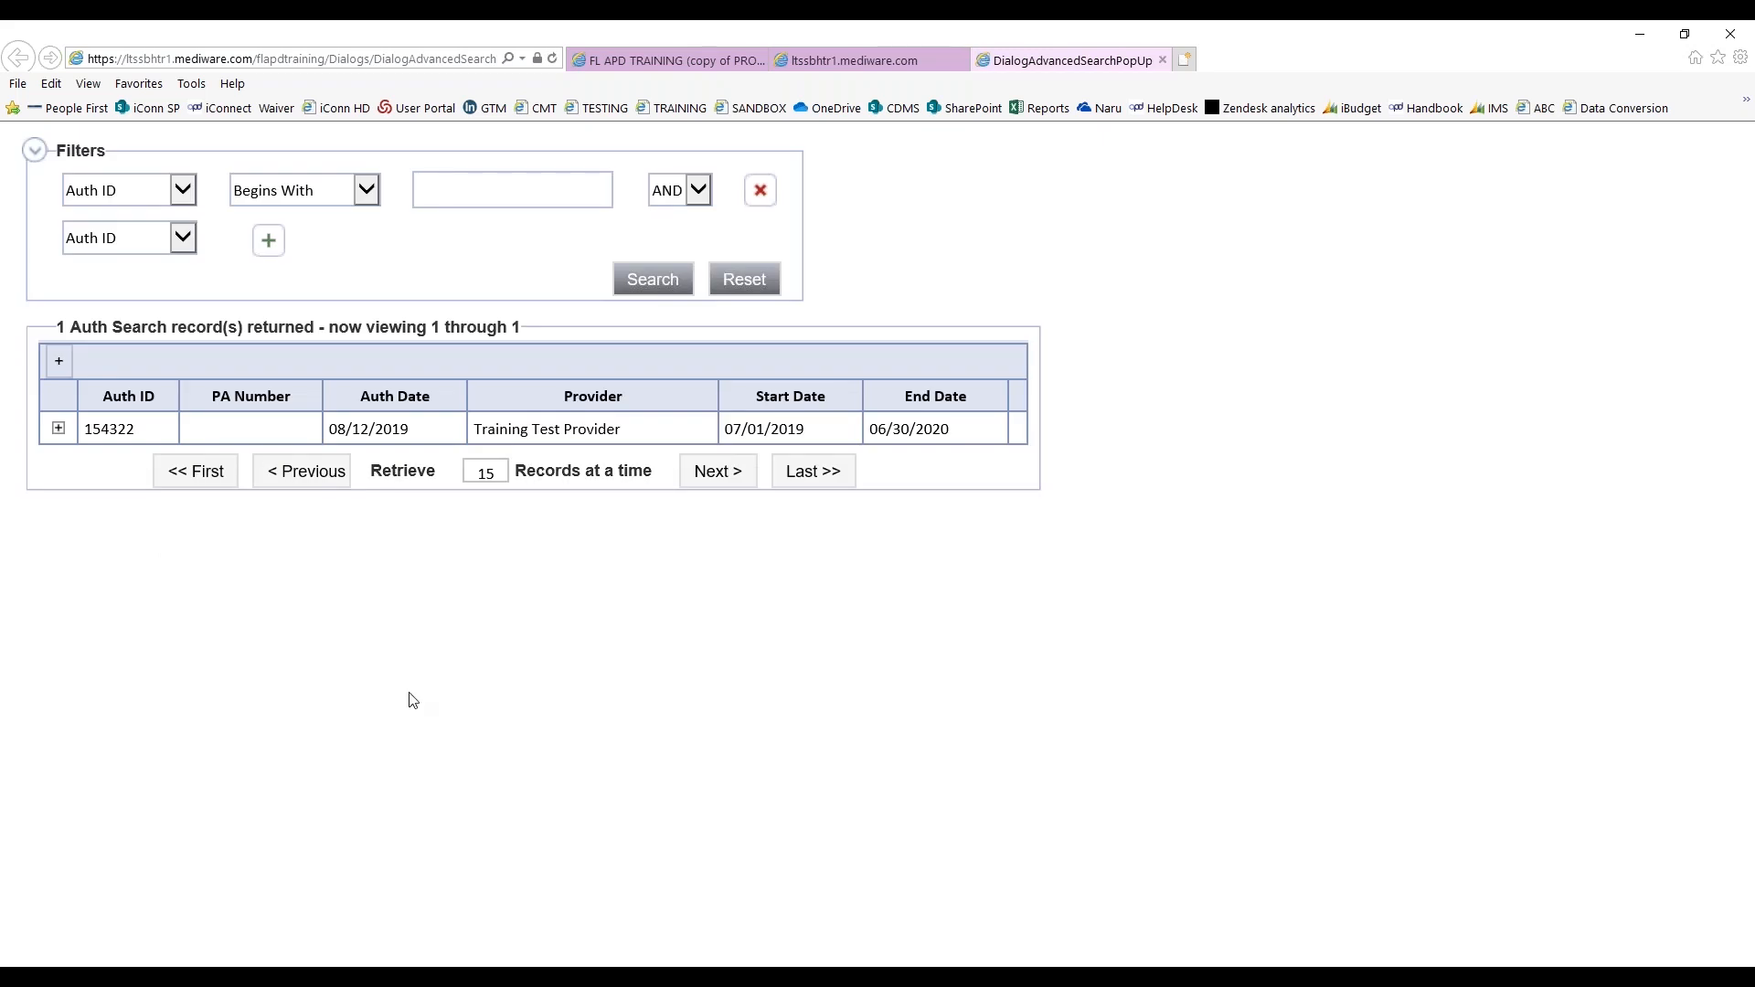
left_click(376, 438)
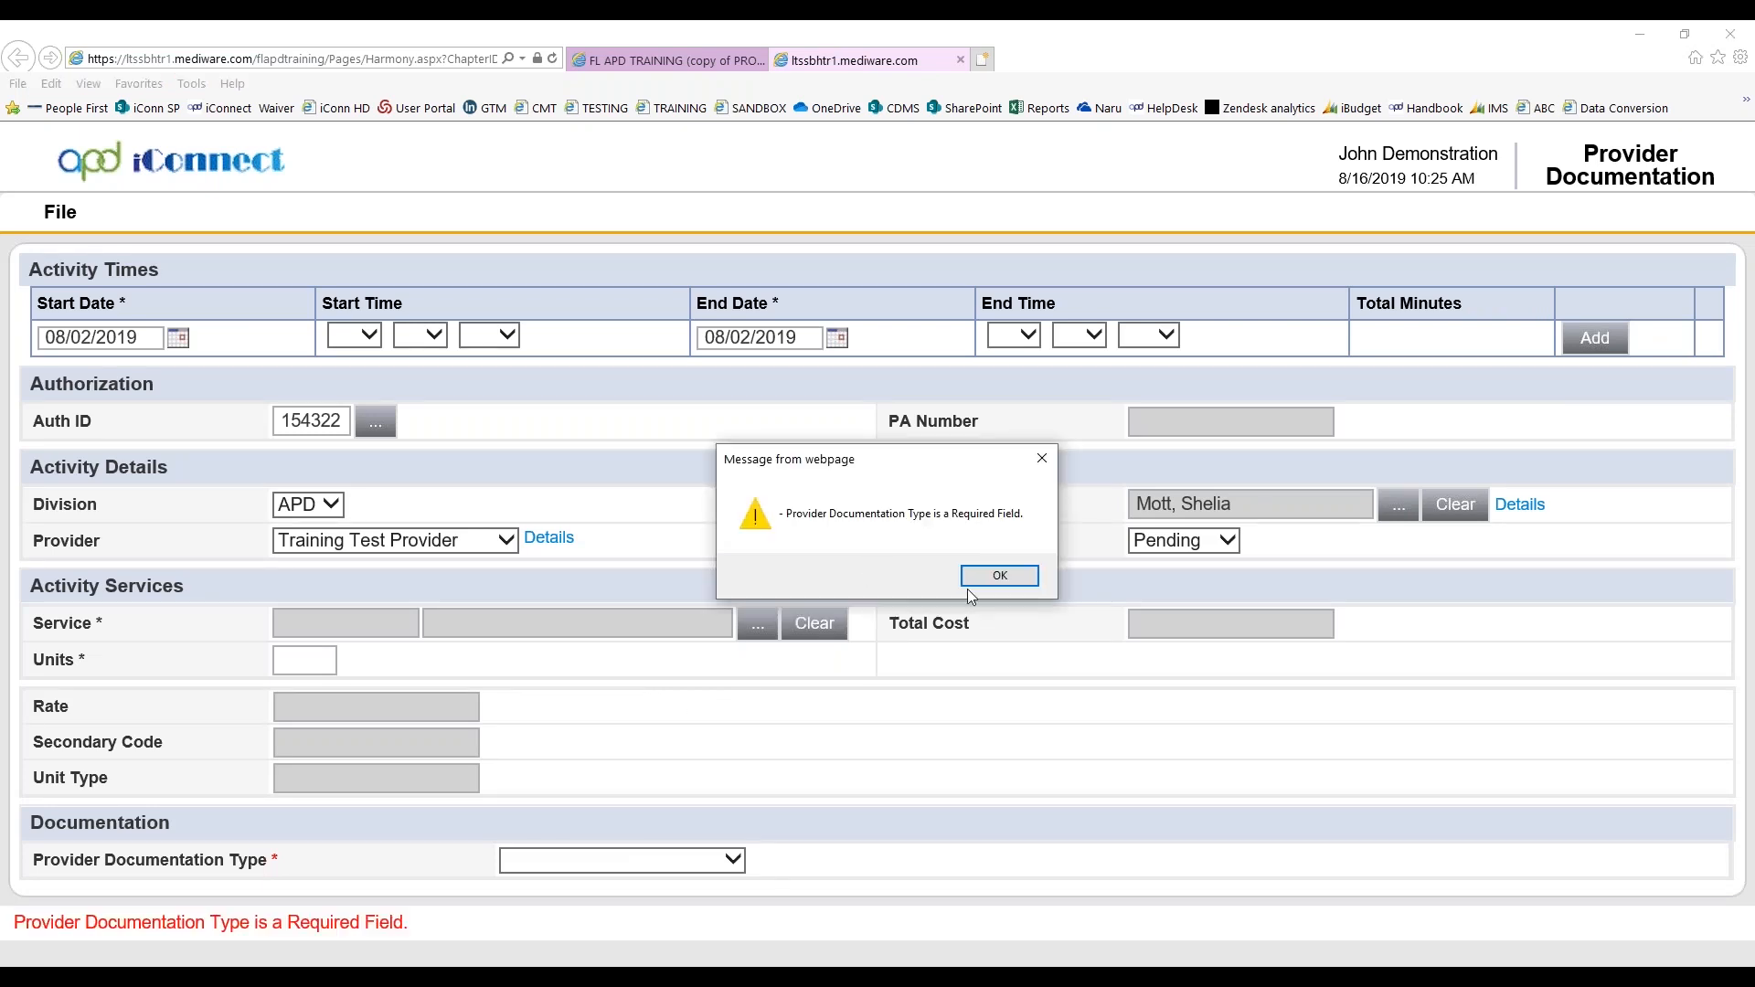
key("Return")
left_click_drag(336, 421, 288, 415)
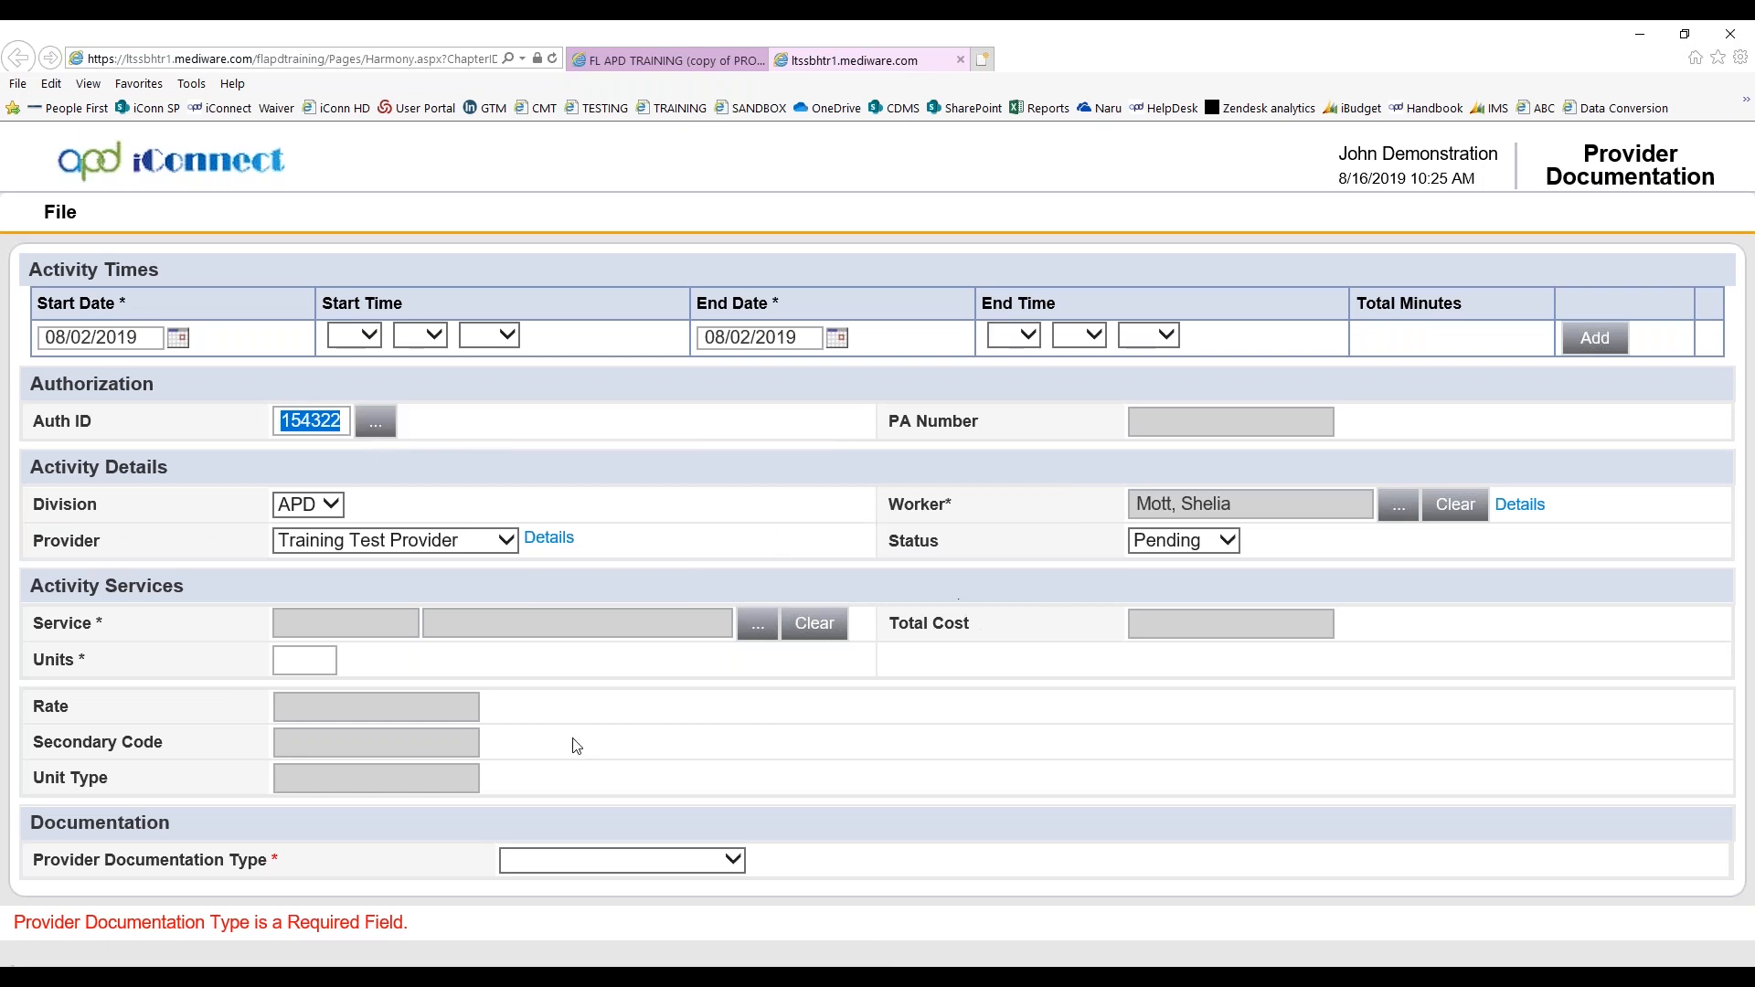
left_click(62, 210)
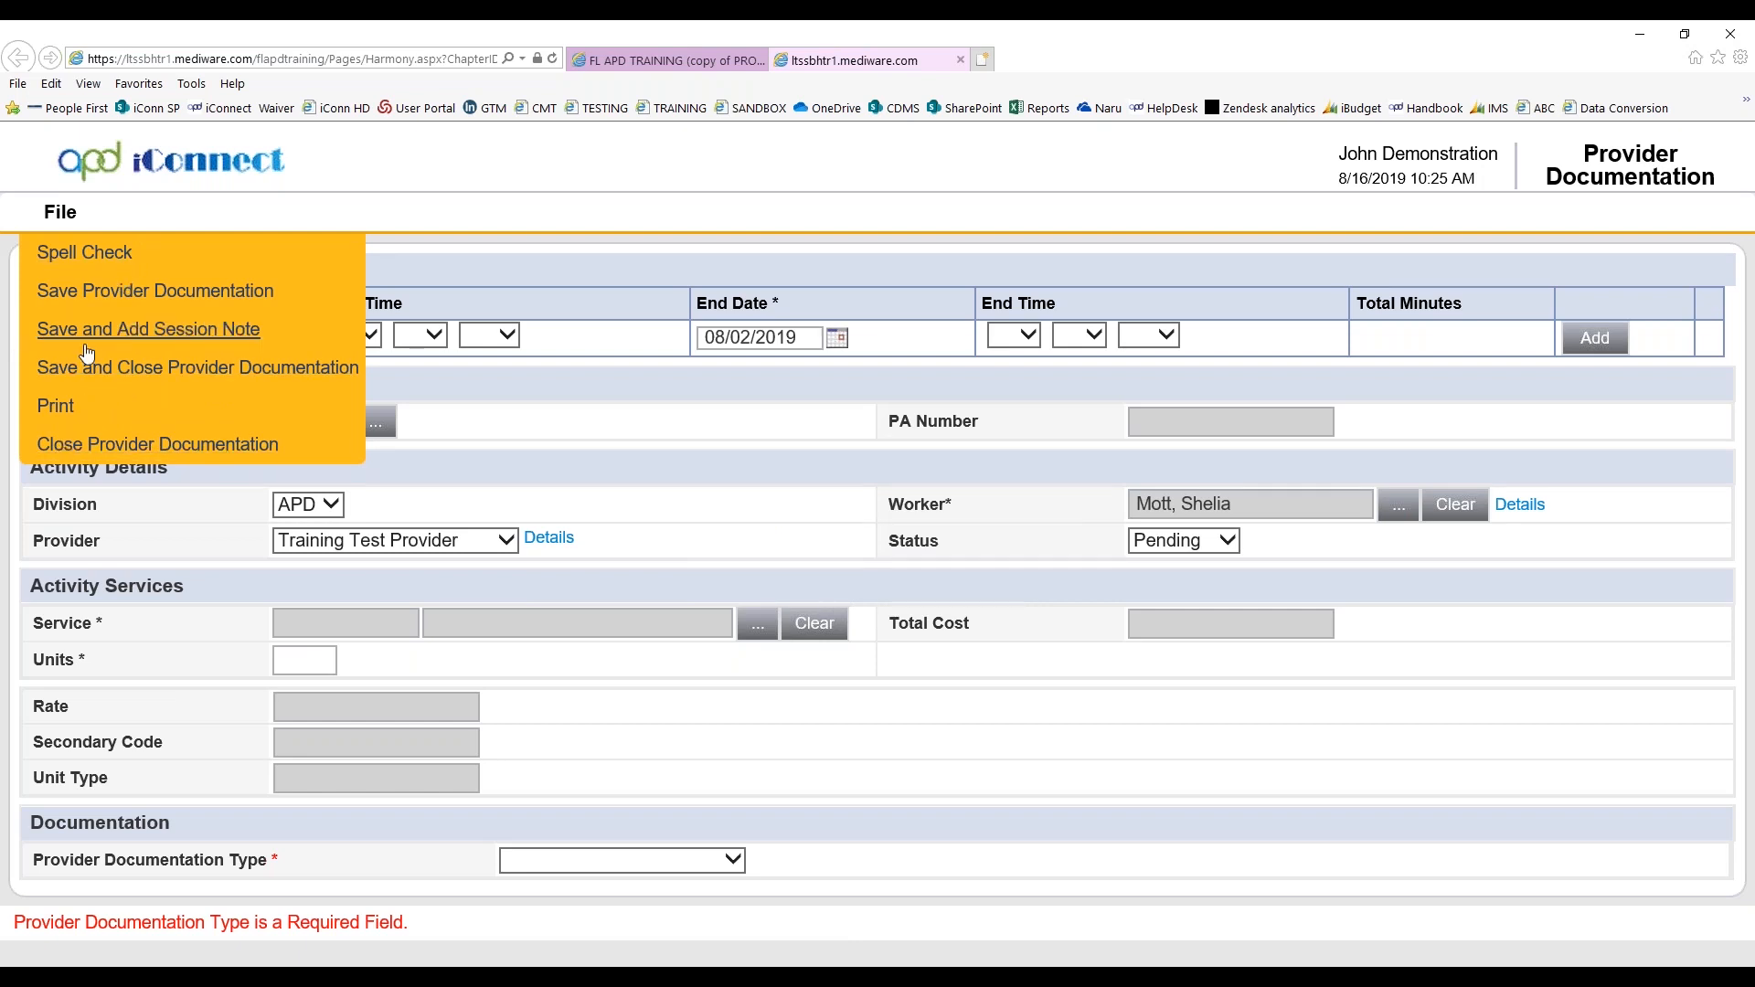
left_click(132, 446)
left_click(761, 514)
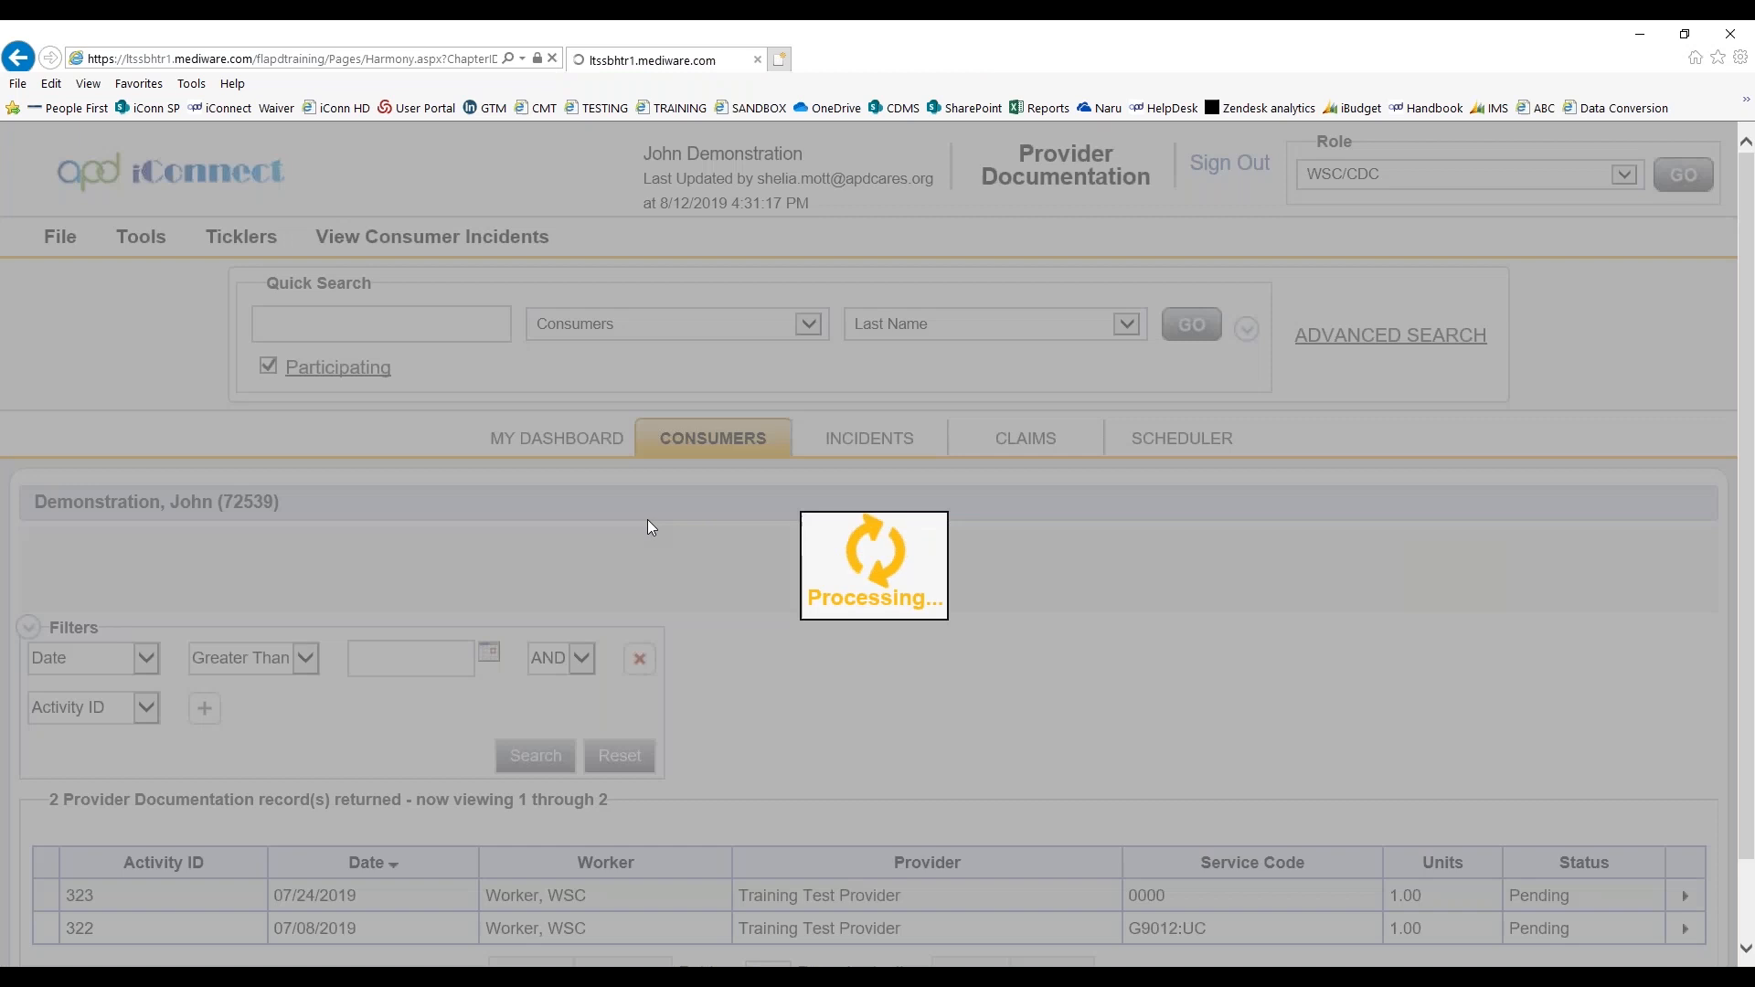
Start a new provider documentation record for the consumer with the start date 08/02/2019
mouse_move(60, 239)
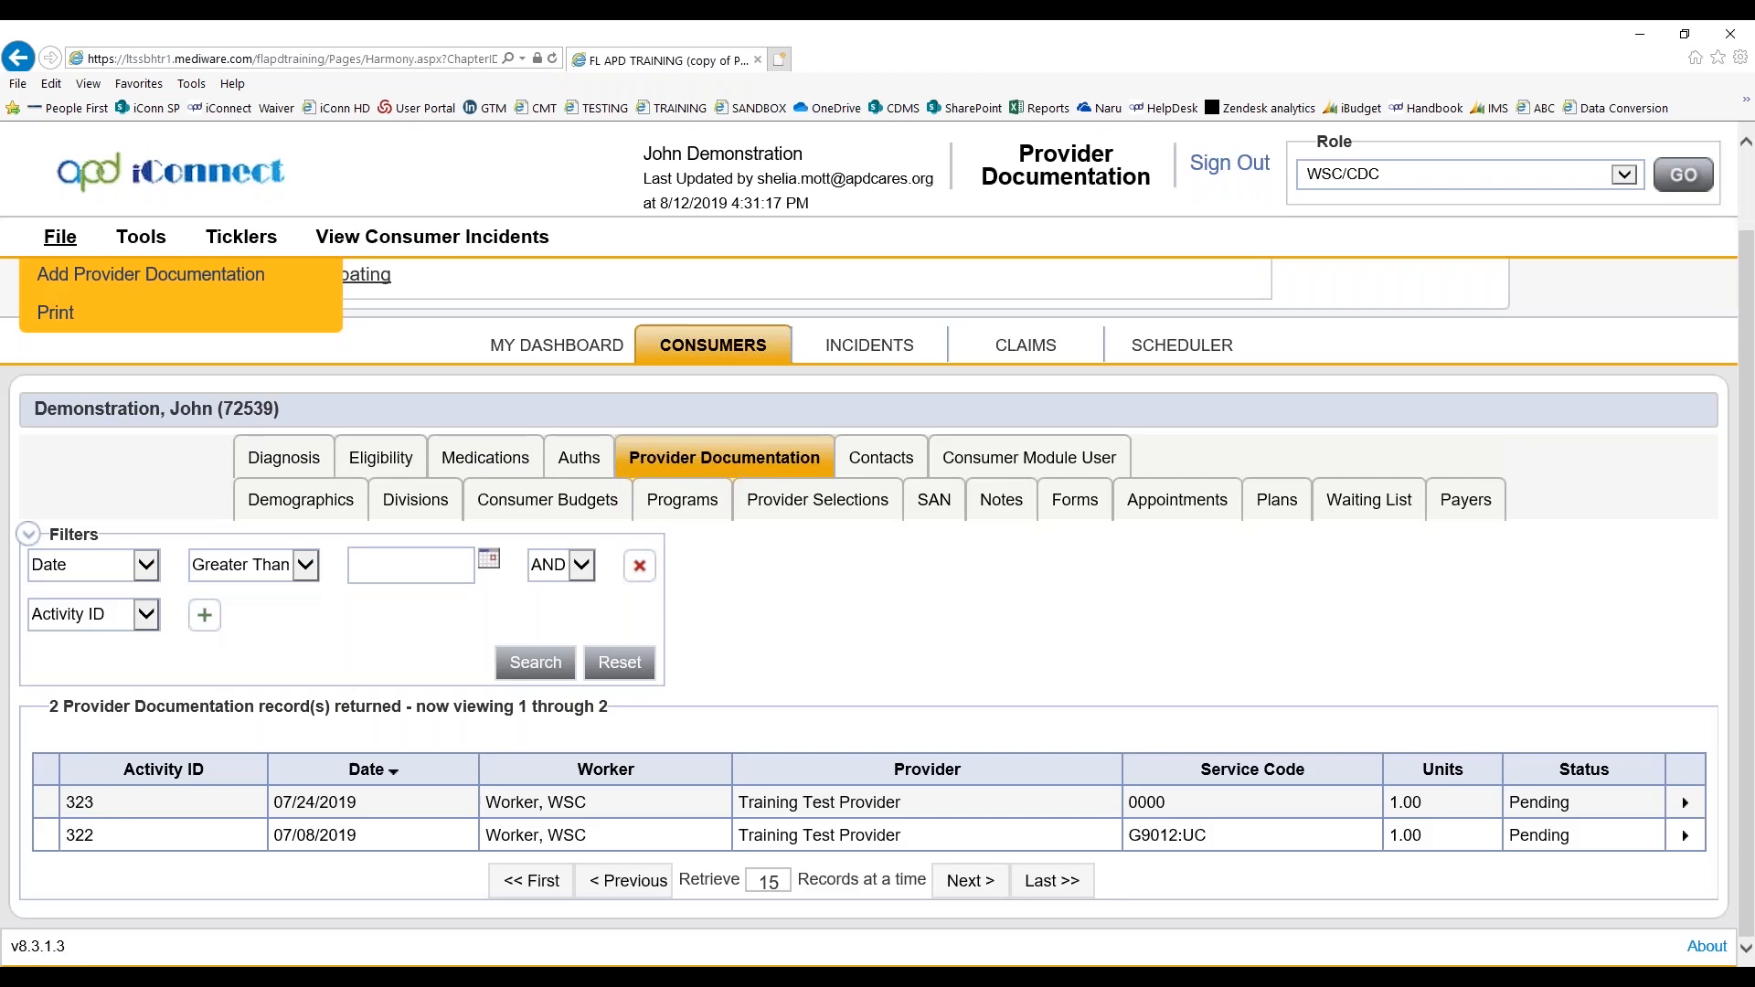
left_click(65, 274)
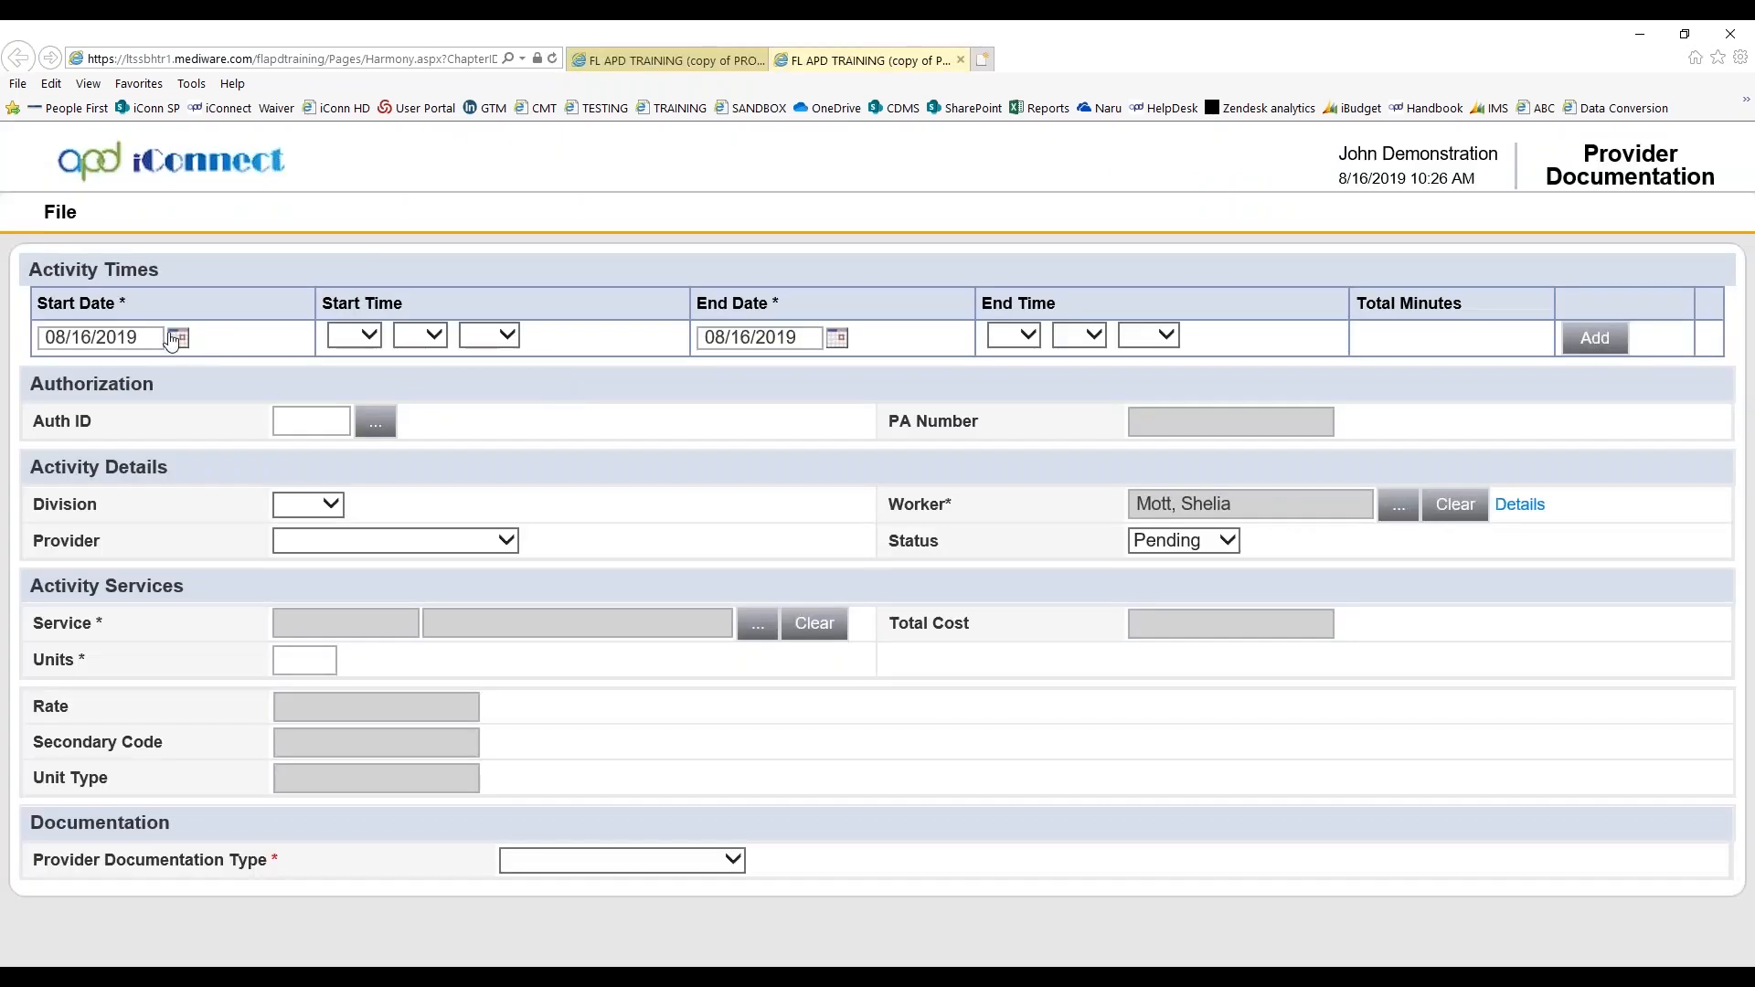
left_click(177, 338)
left_click(298, 473)
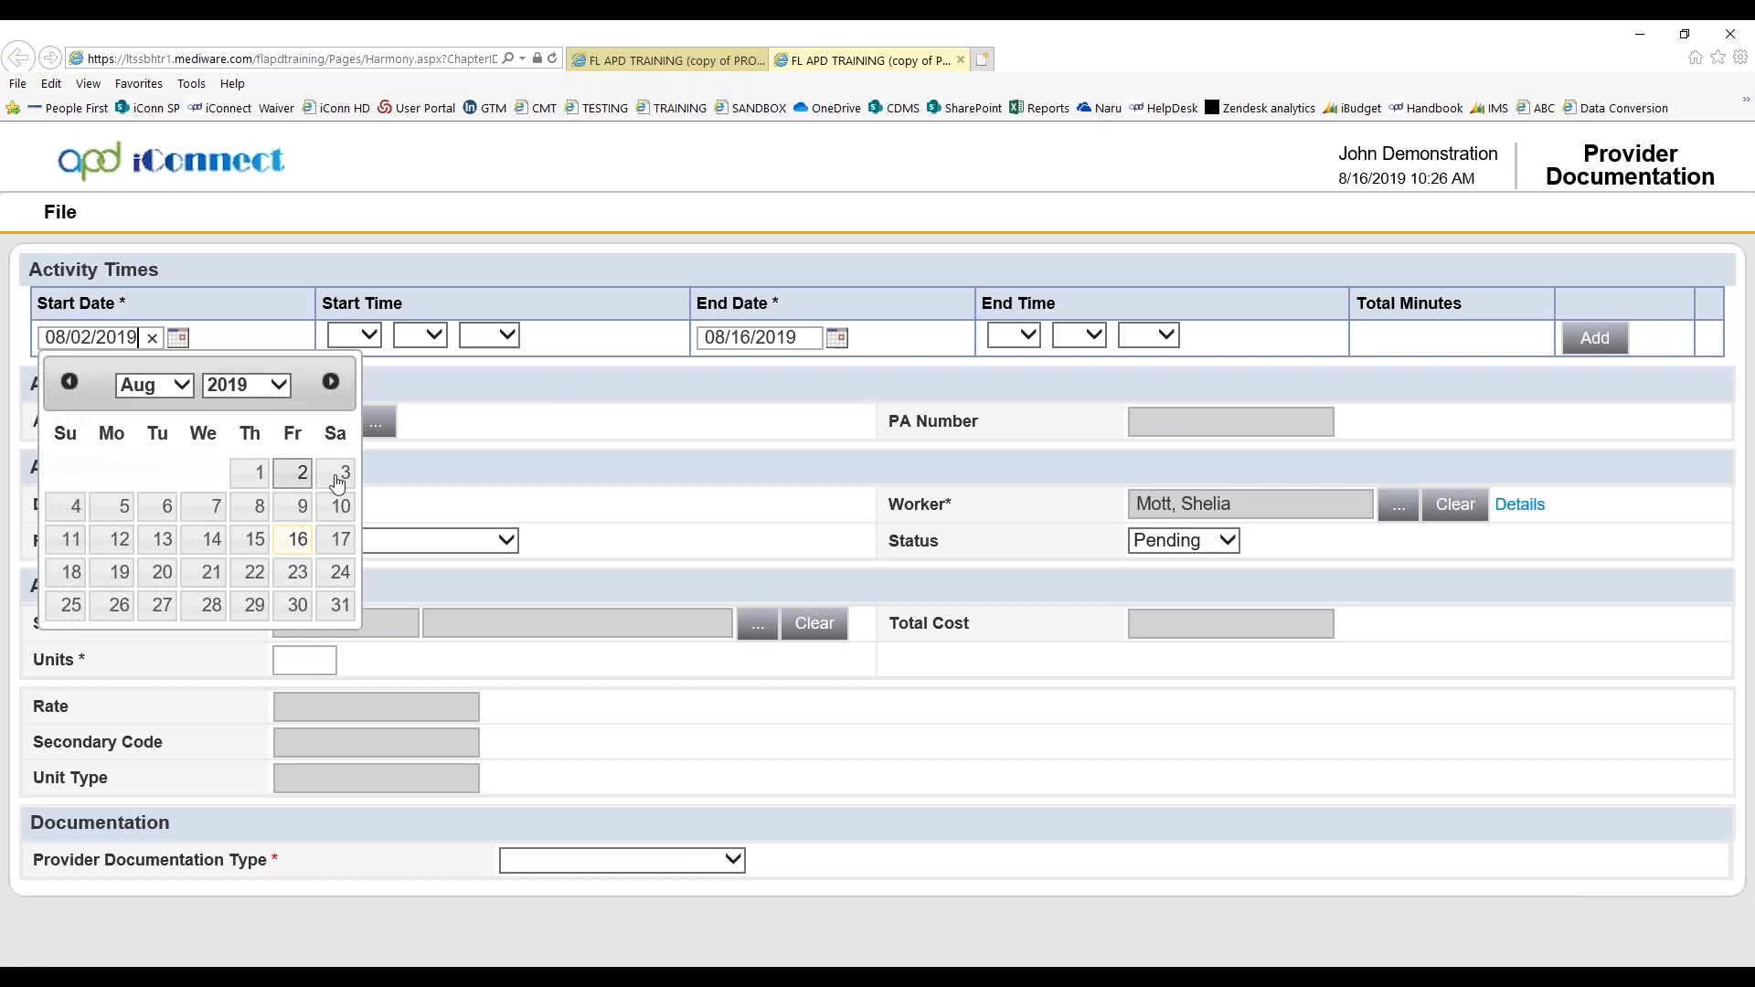
Link the record to the (4270) Support Coordination service under the Training Test Provider authorization
left_click(376, 424)
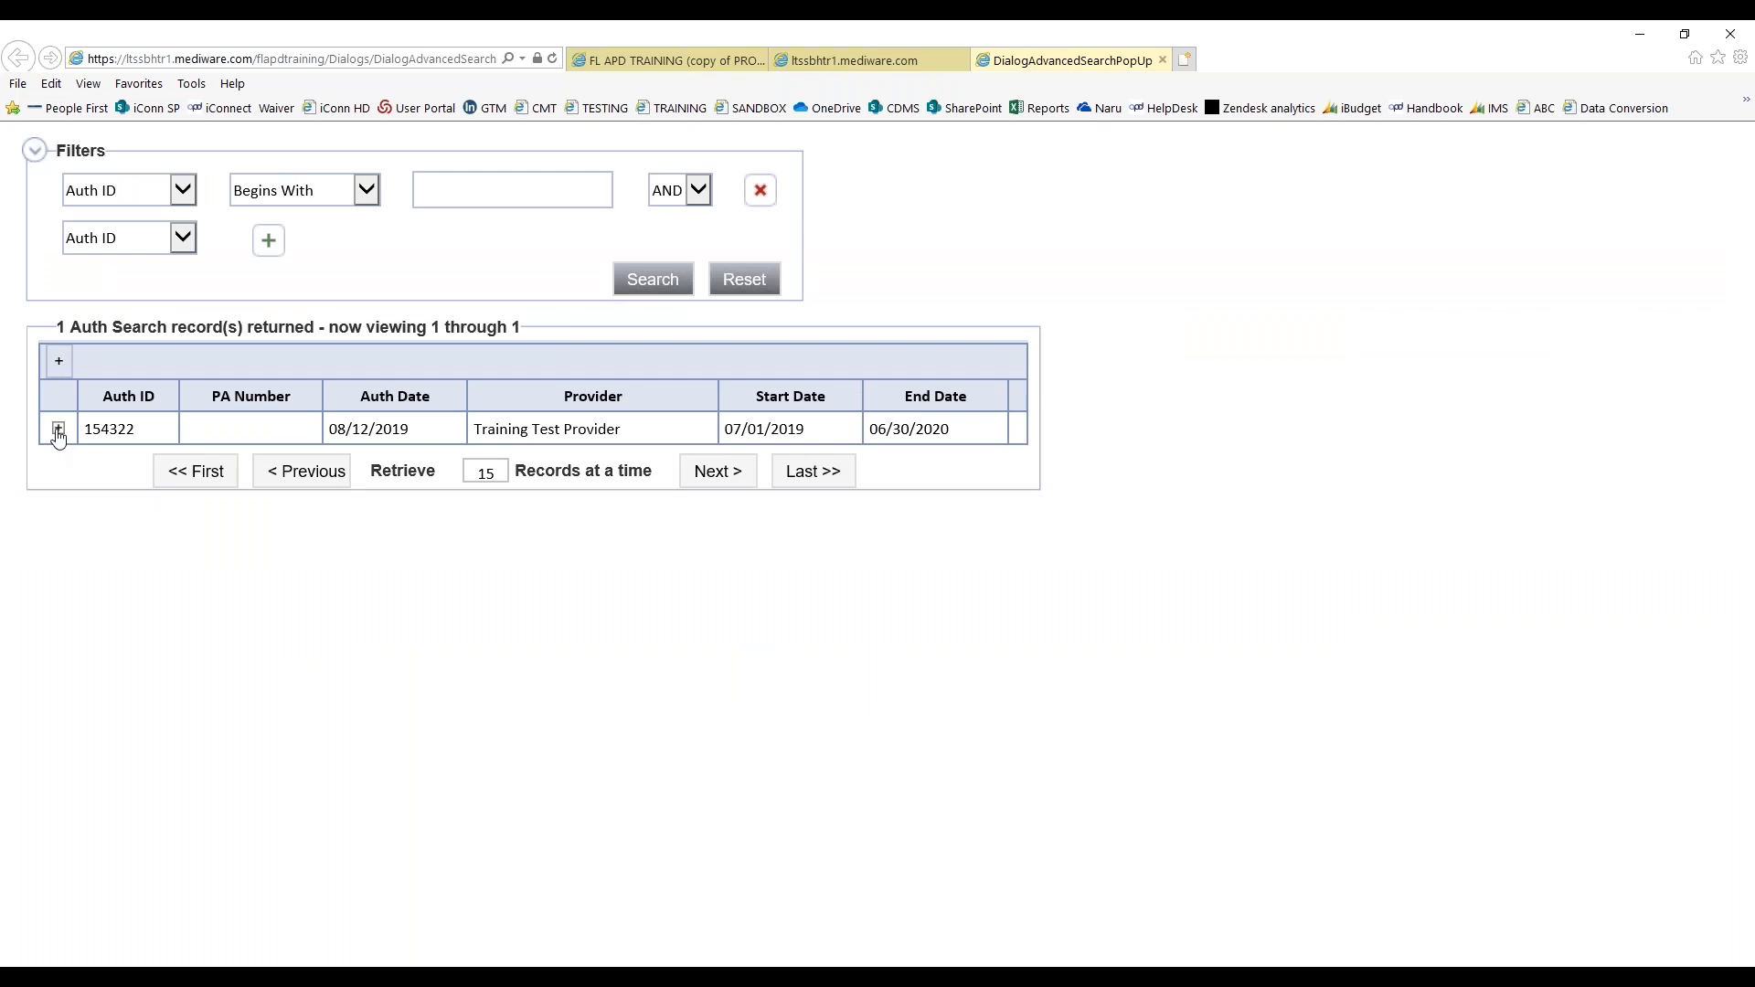
left_click(58, 430)
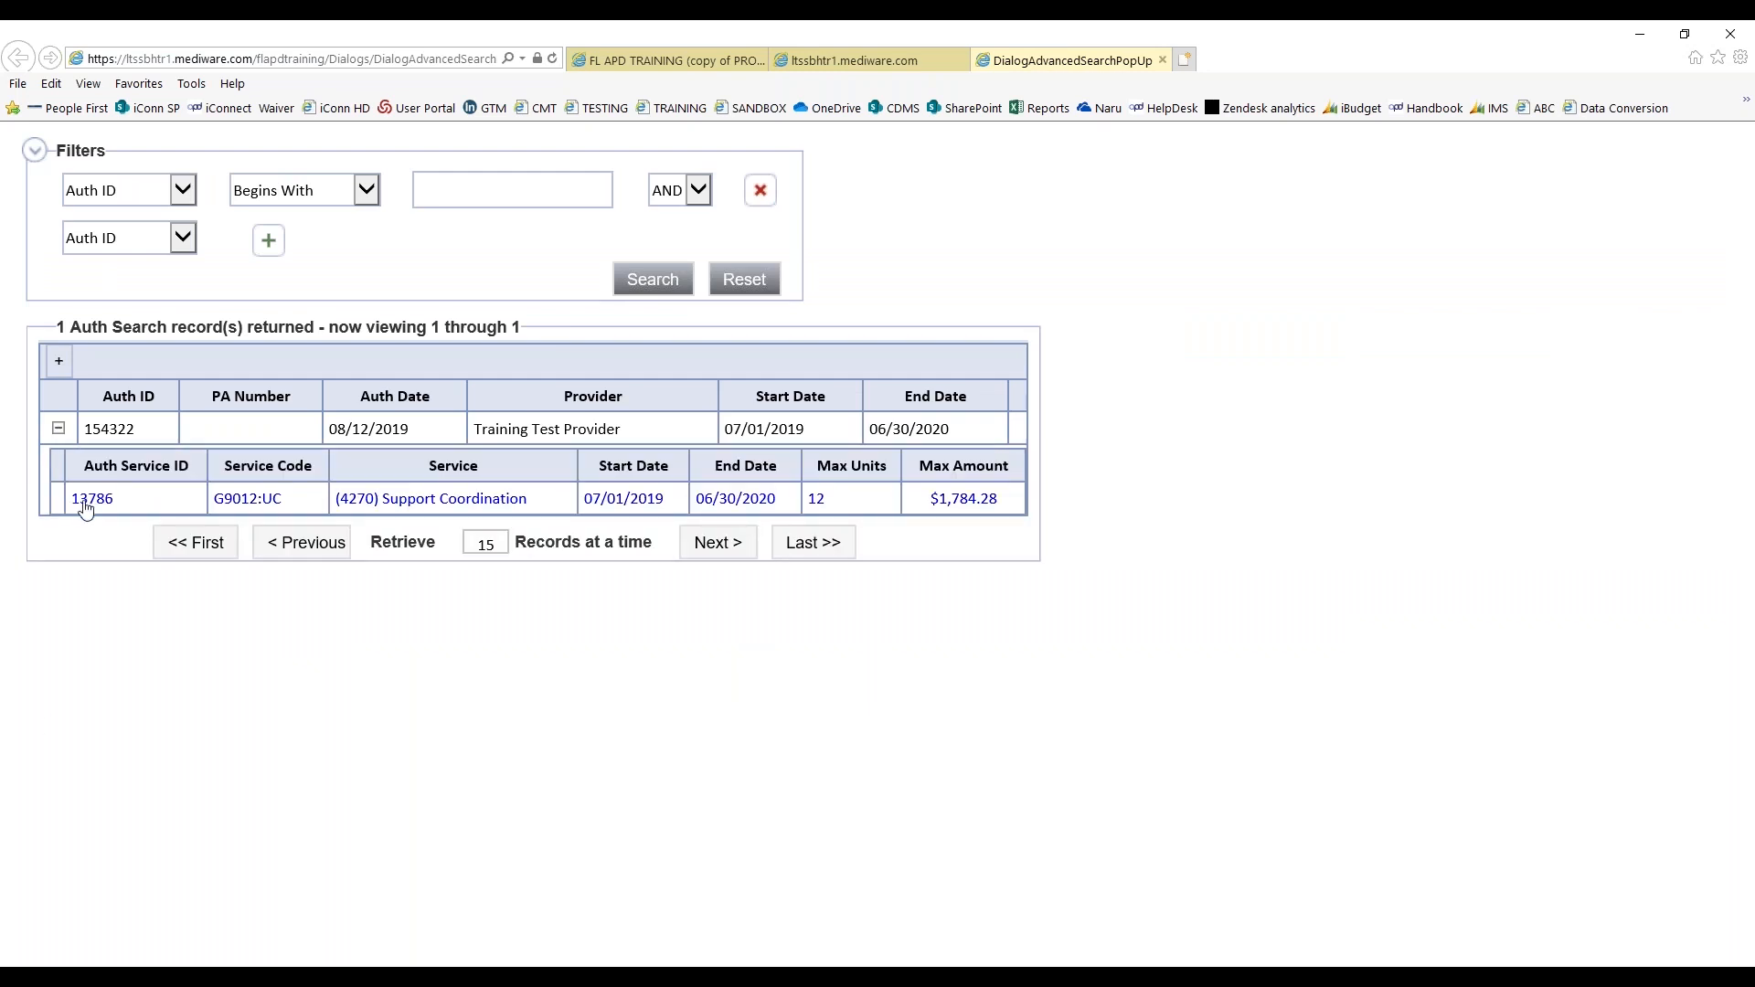
left_click(428, 500)
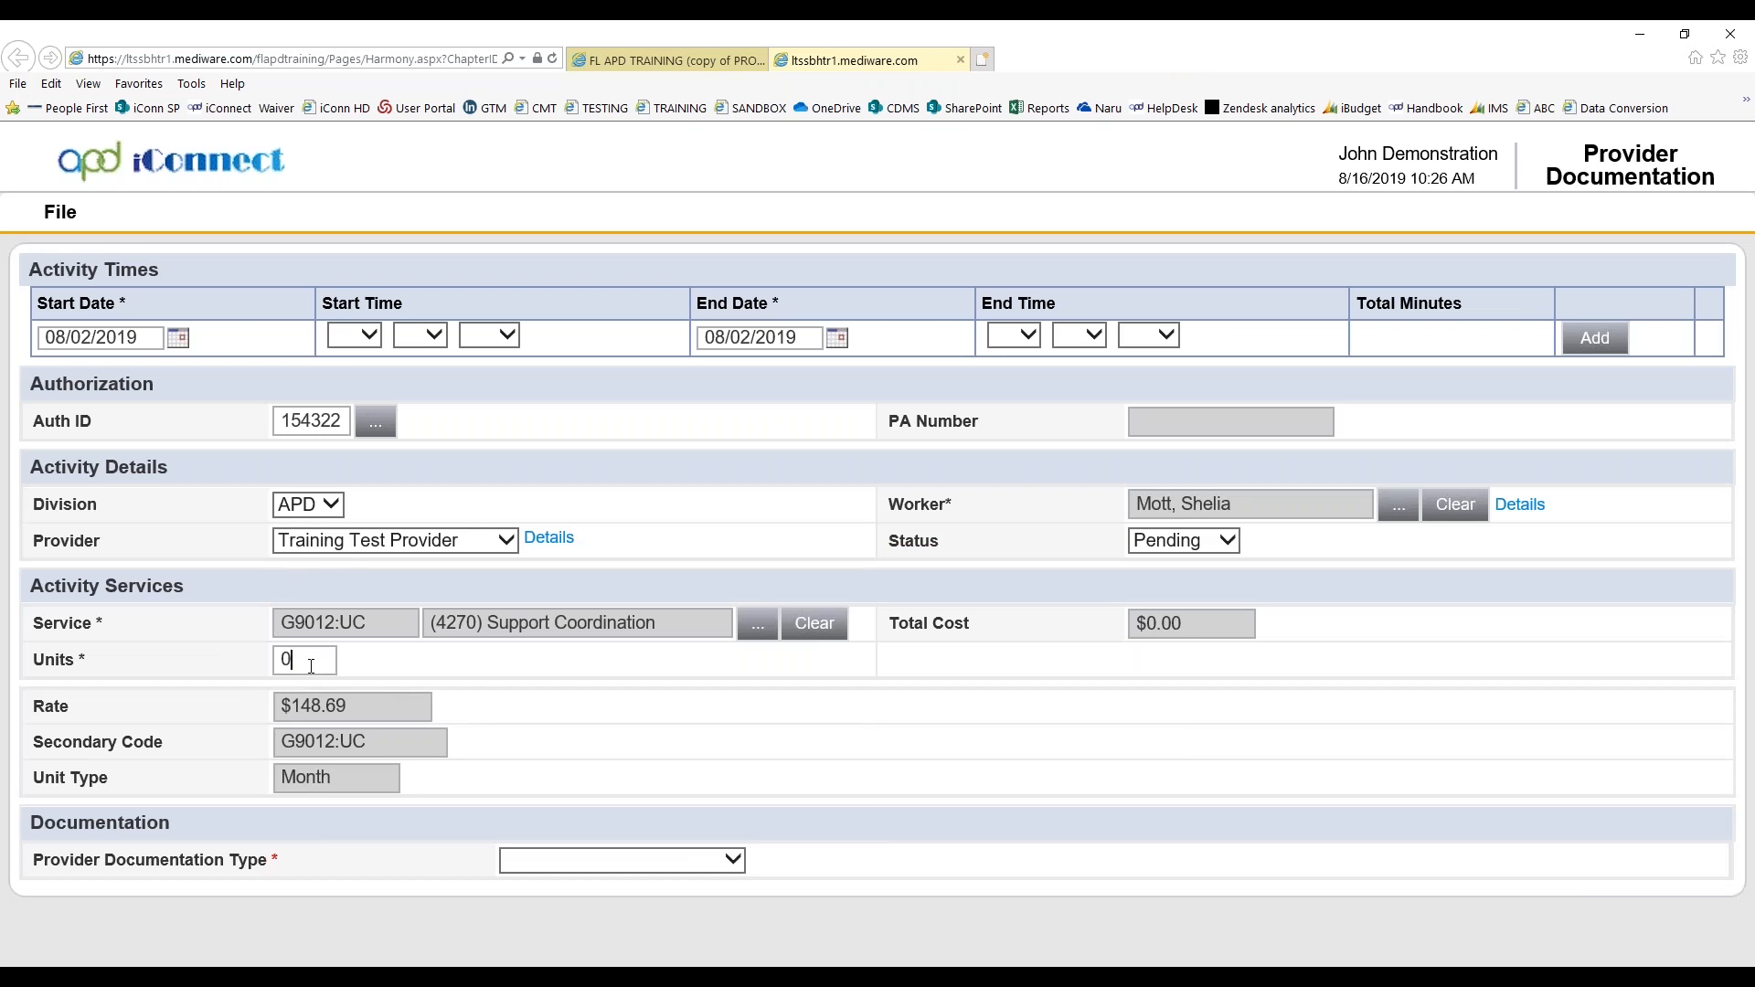
Set the service units to 1 and the provider documentation type to Face to Face
left_click_drag(311, 667, 220, 668)
type("1")
left_click(809, 740)
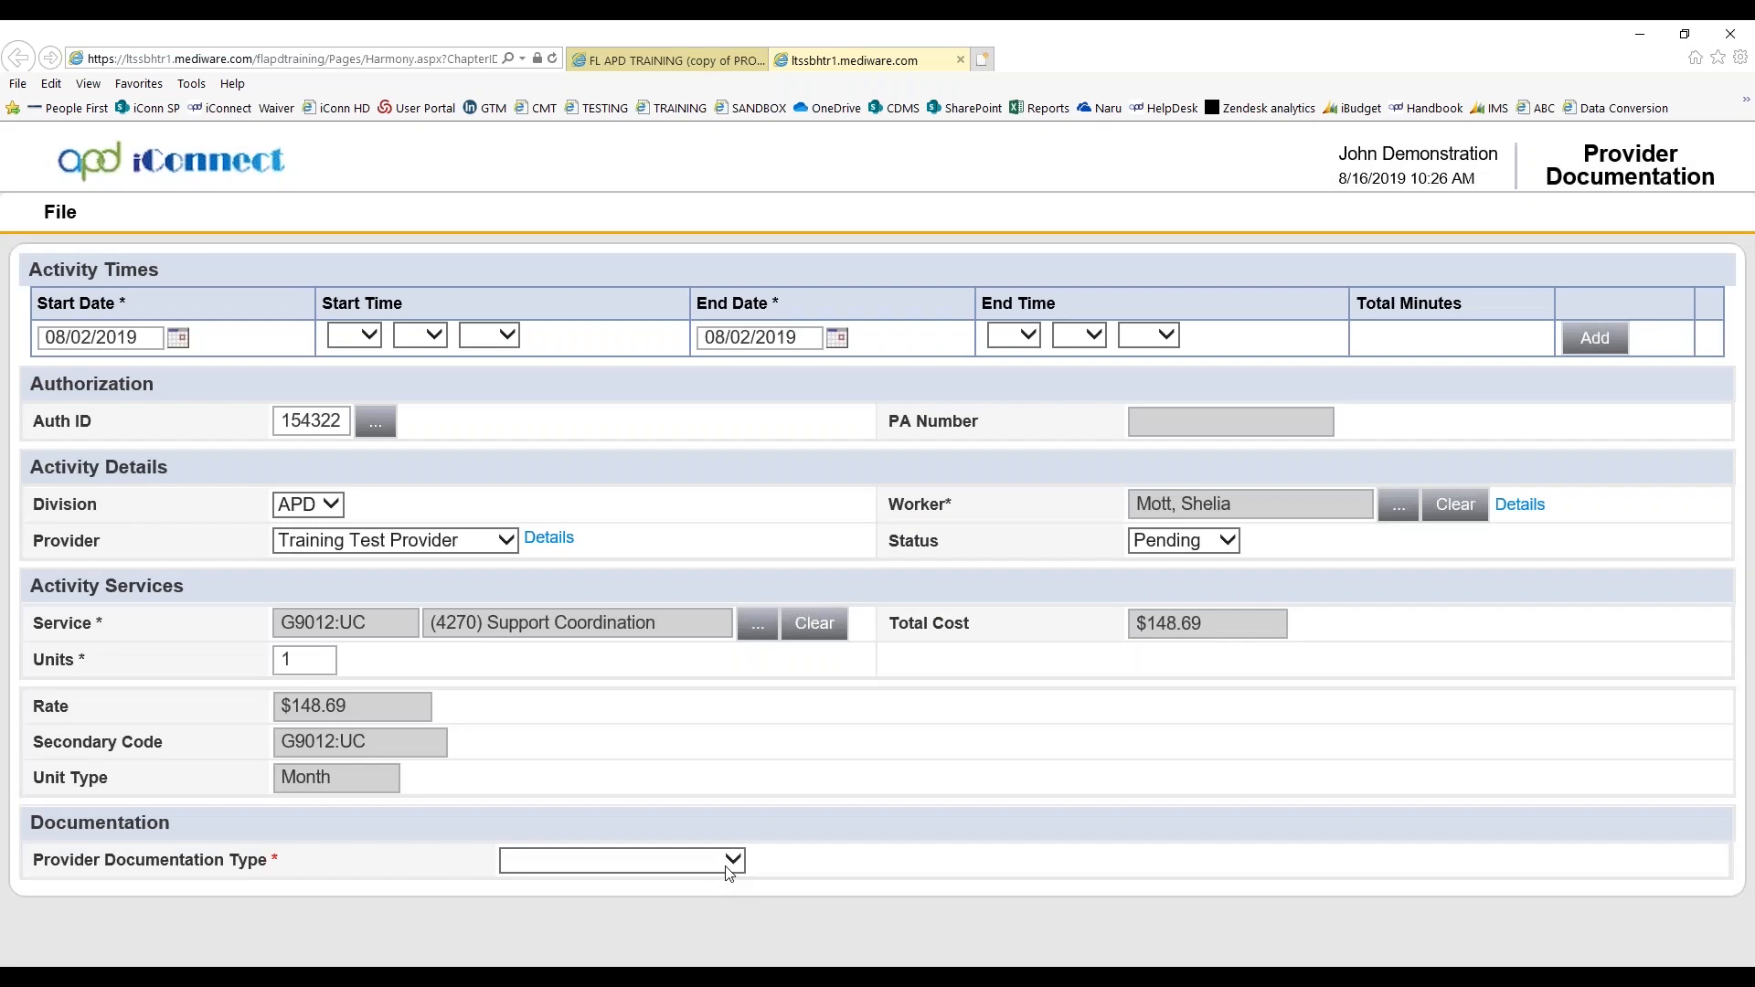
left_click(732, 860)
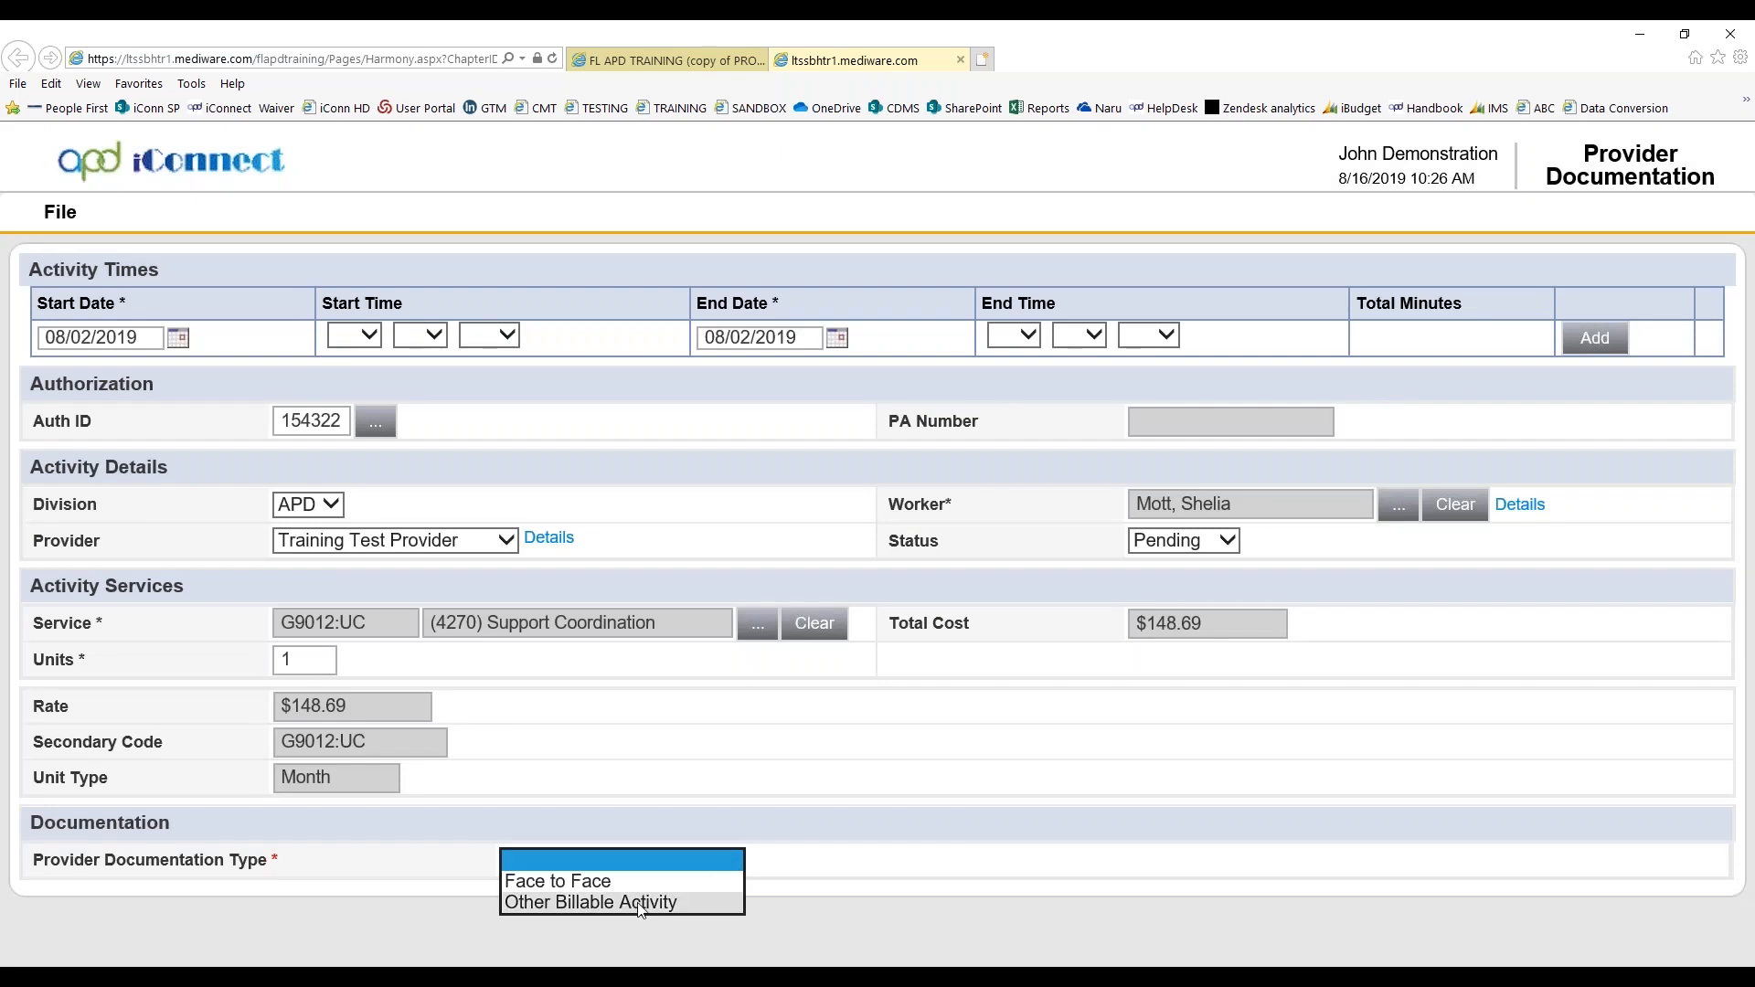
left_click(576, 883)
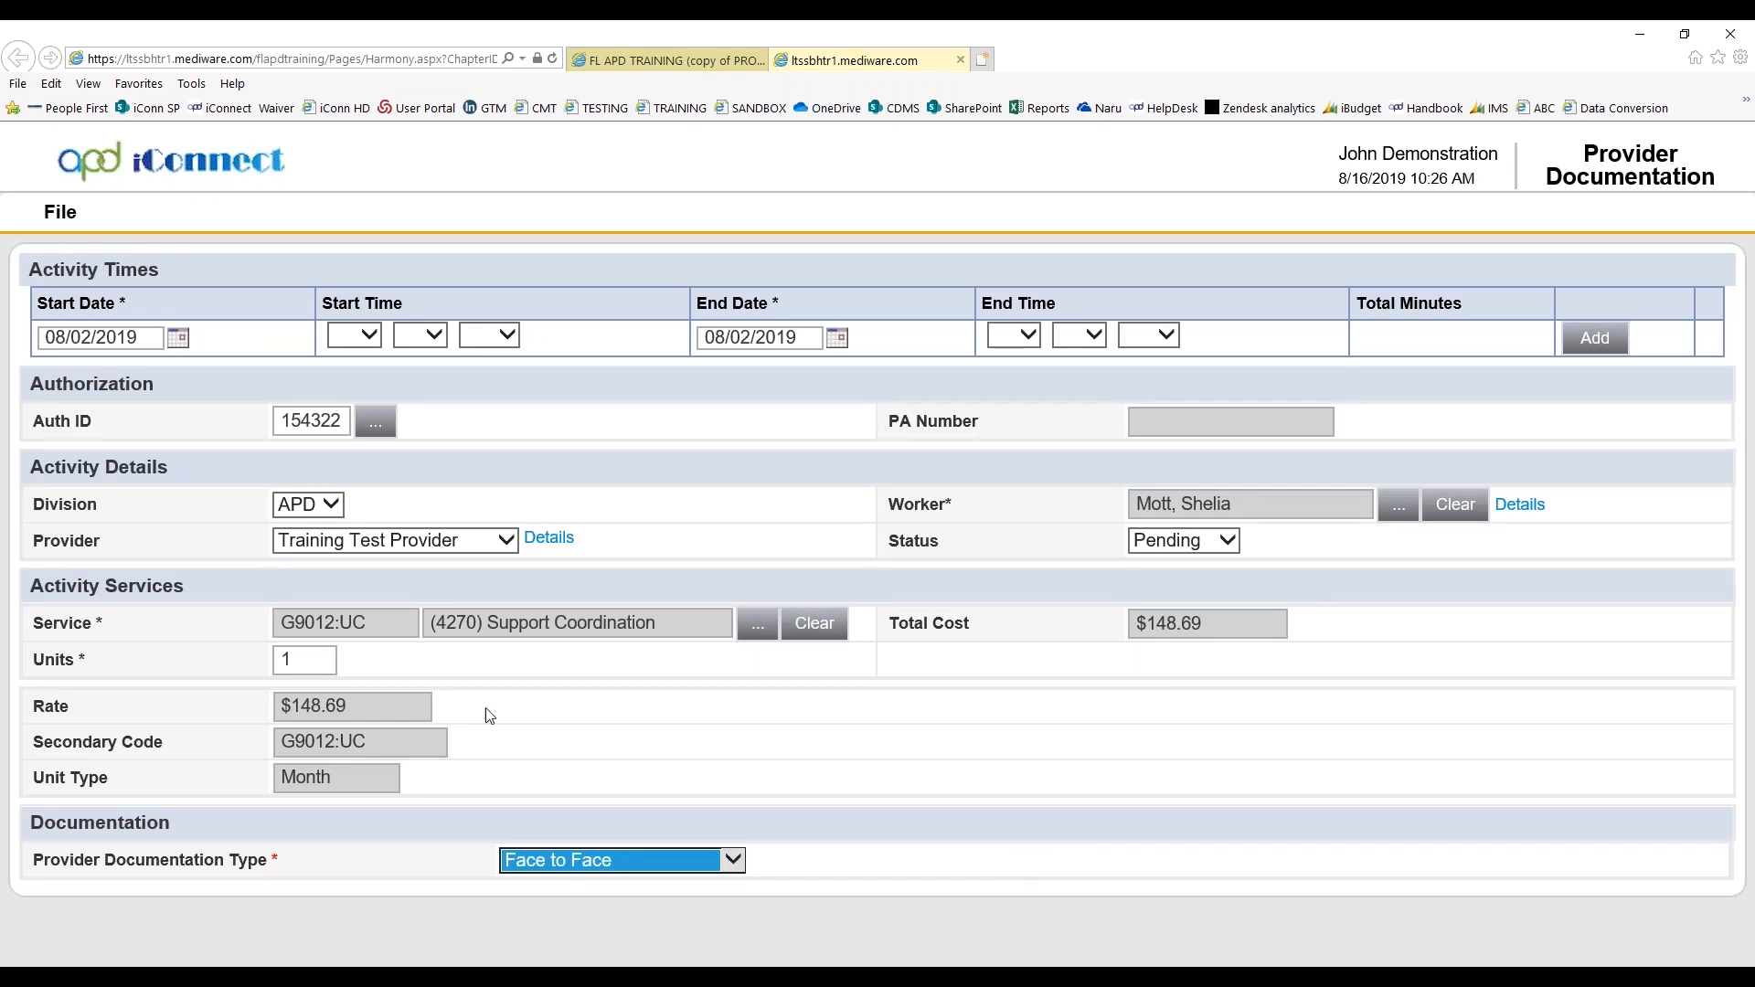
Save the provider documentation and add a session note of type WSC Progress Note
left_click(60, 212)
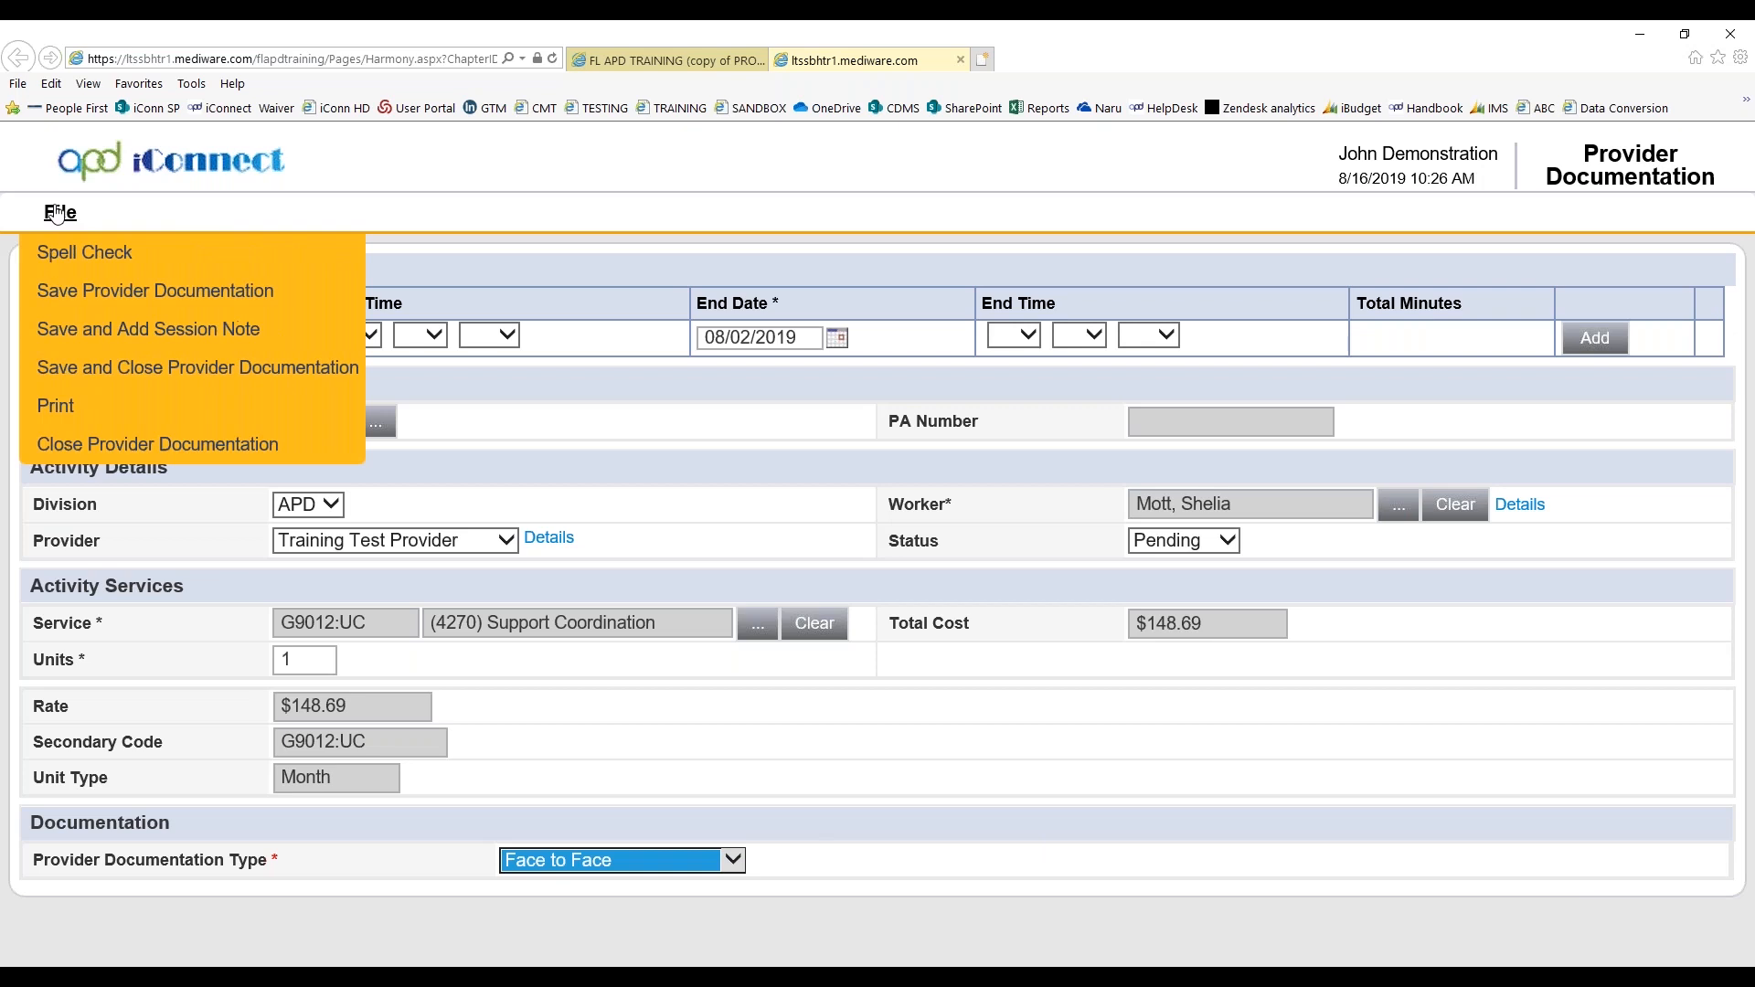
left_click(94, 338)
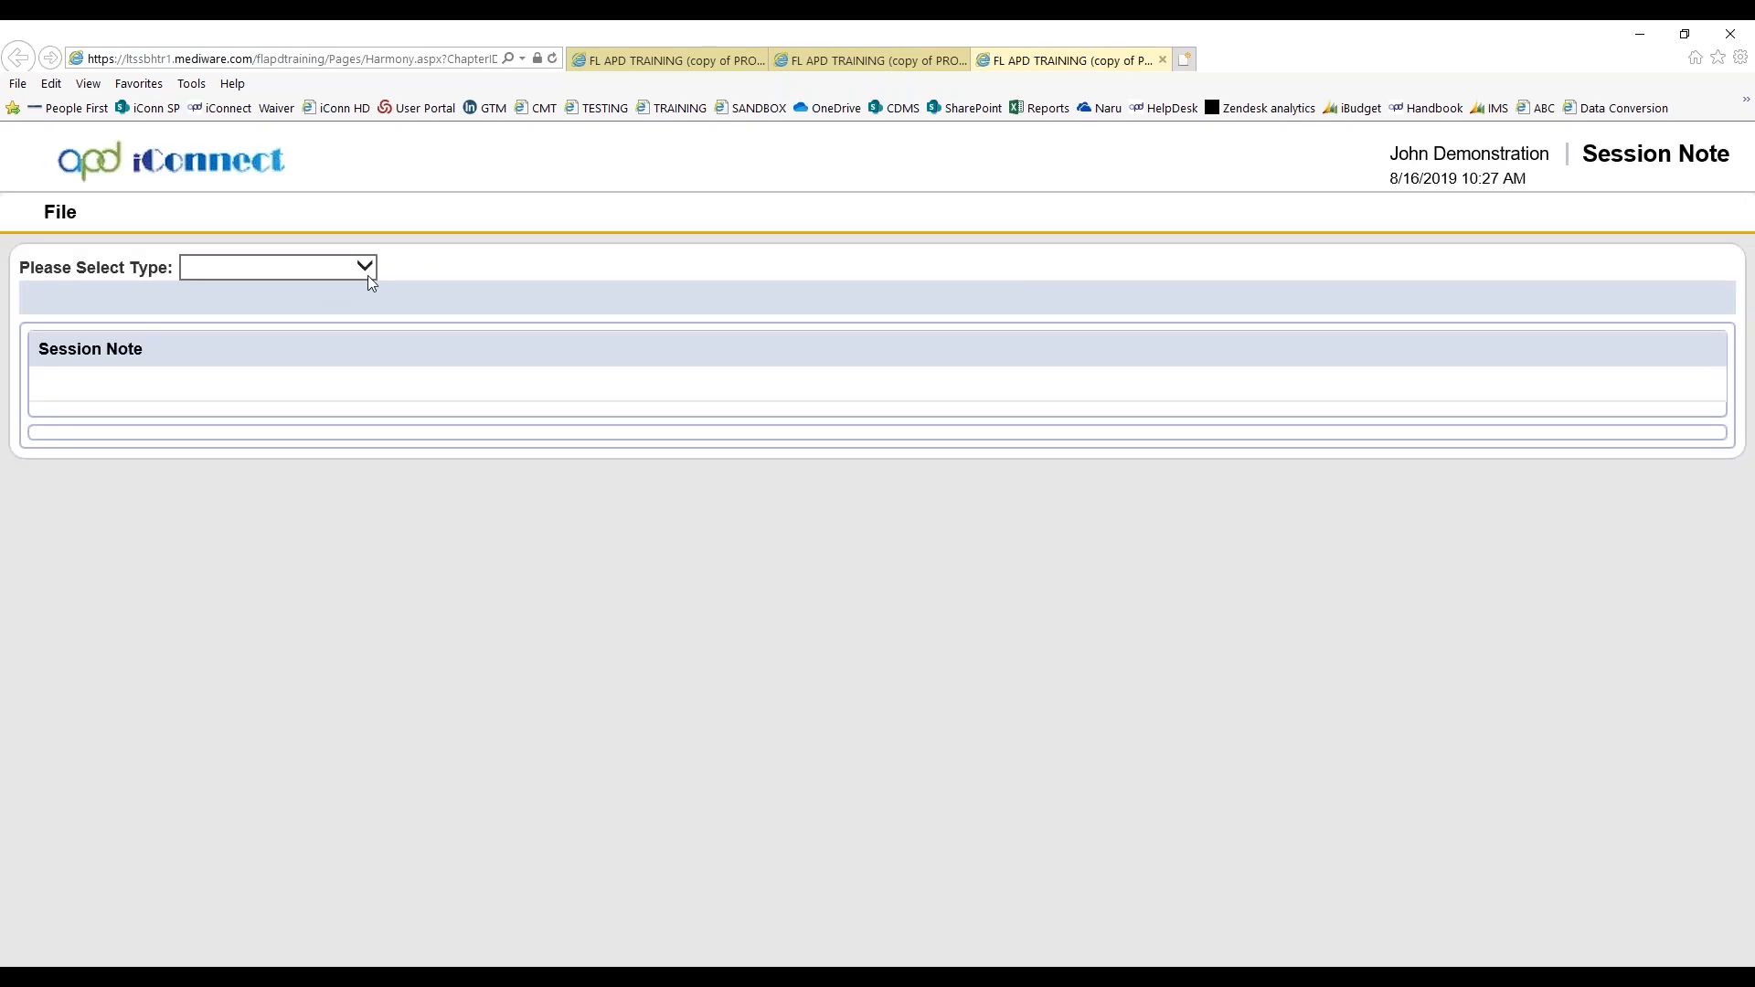
left_click(367, 276)
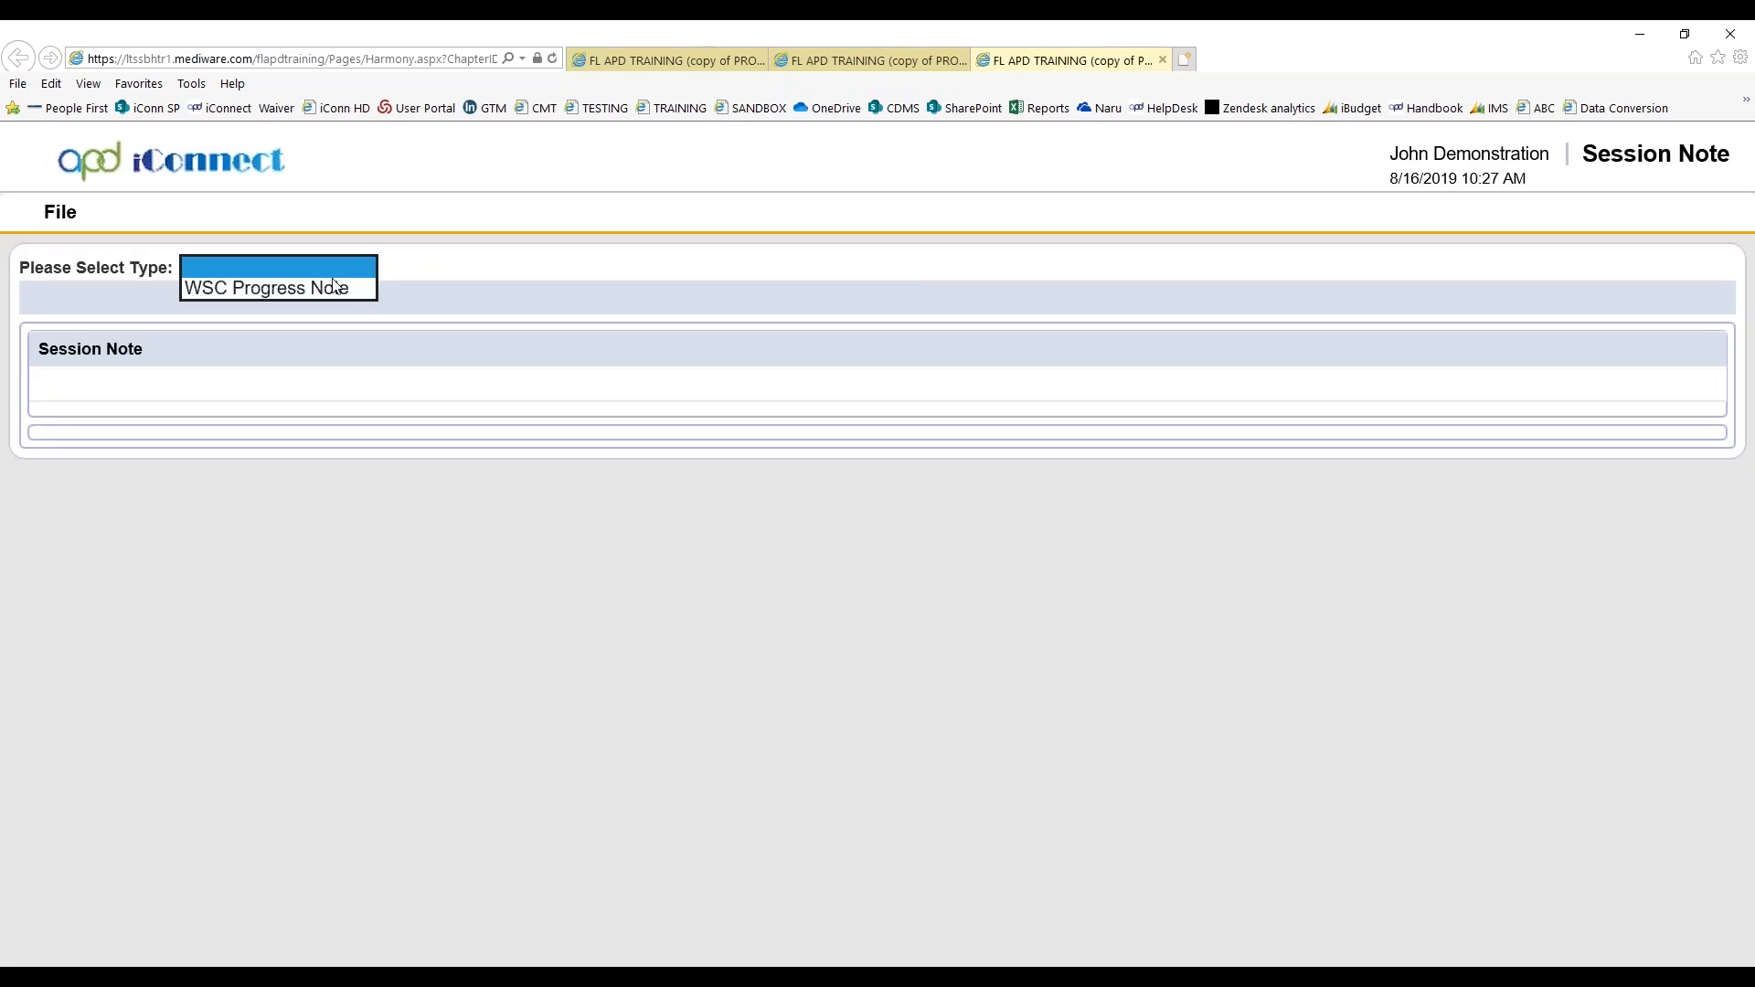
left_click(265, 288)
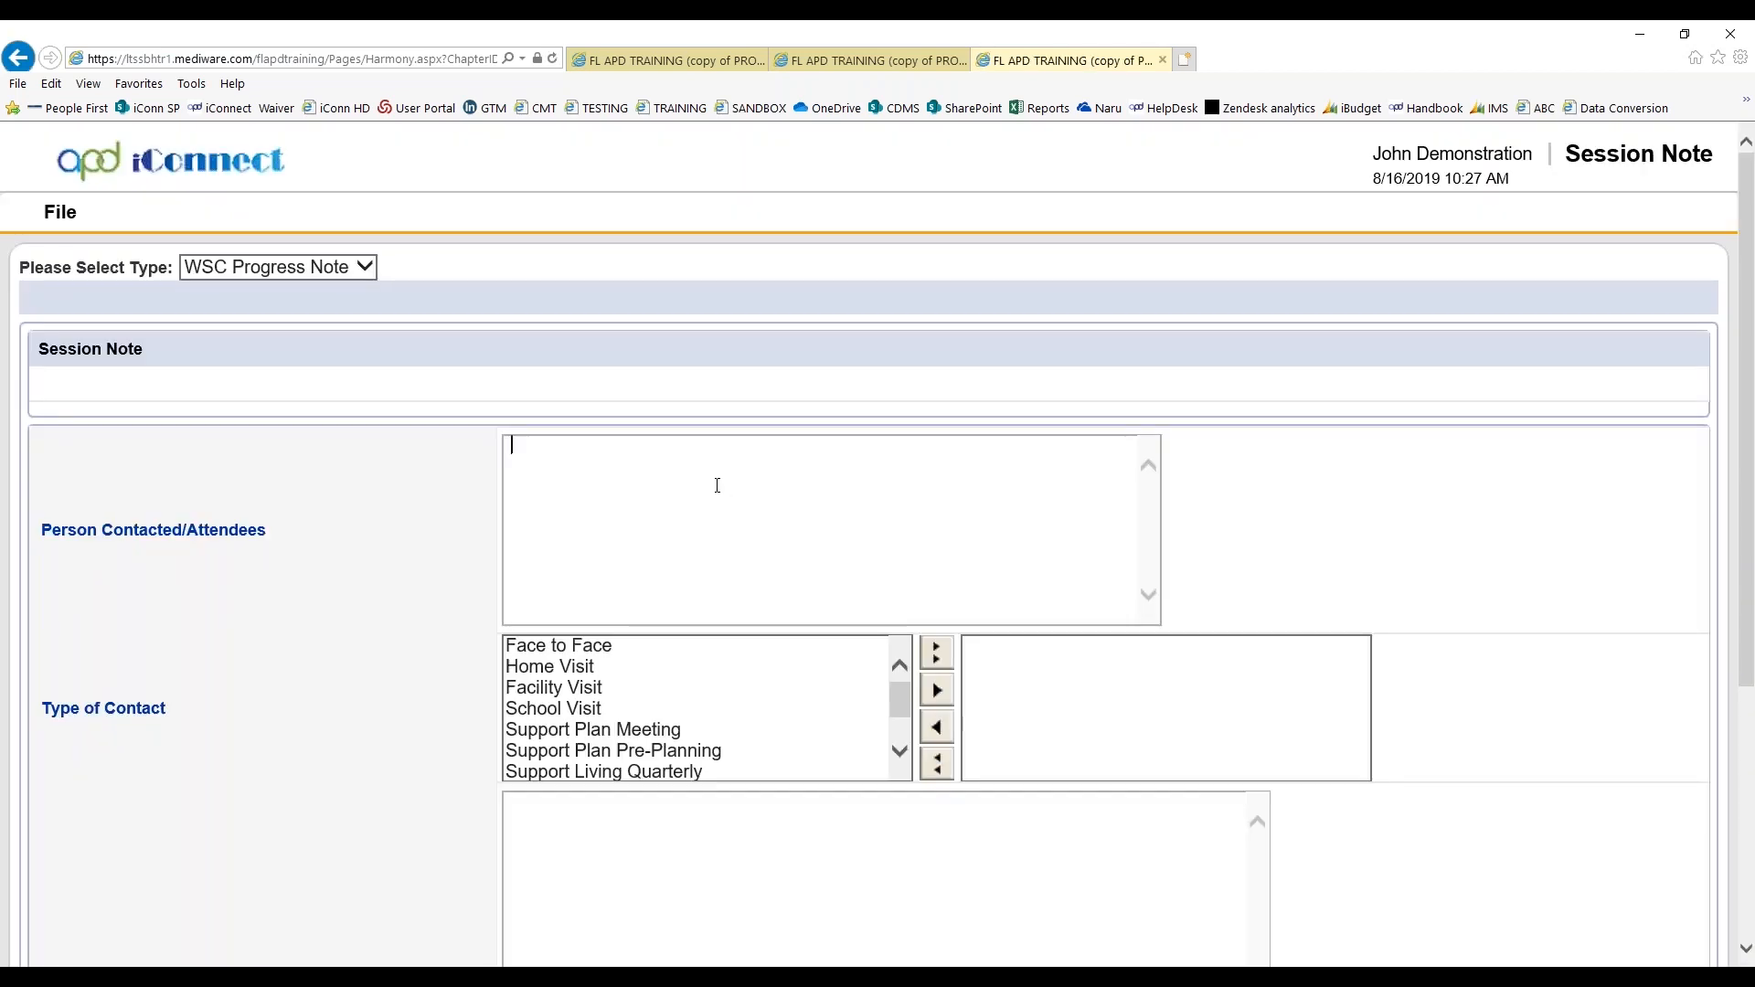
Enter the consumer's full name as the person contacted, and add Face to Face and Home Visit as types of contact
type("John Demonstration")
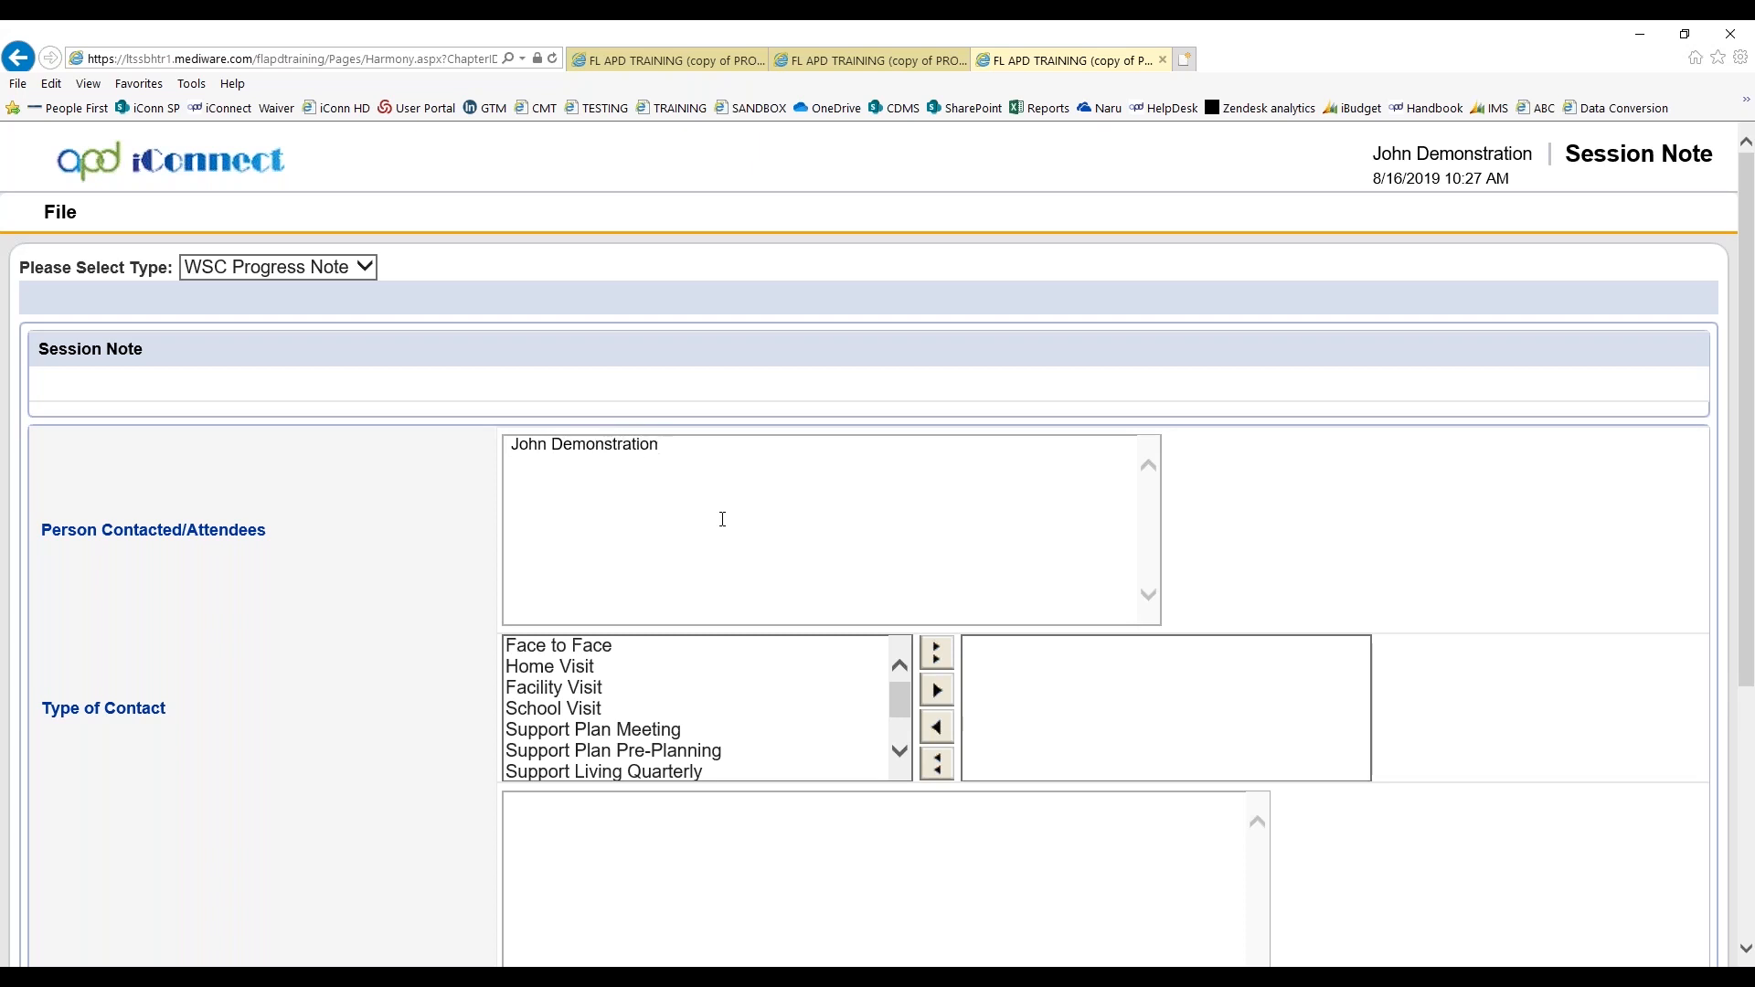
left_click(679, 651)
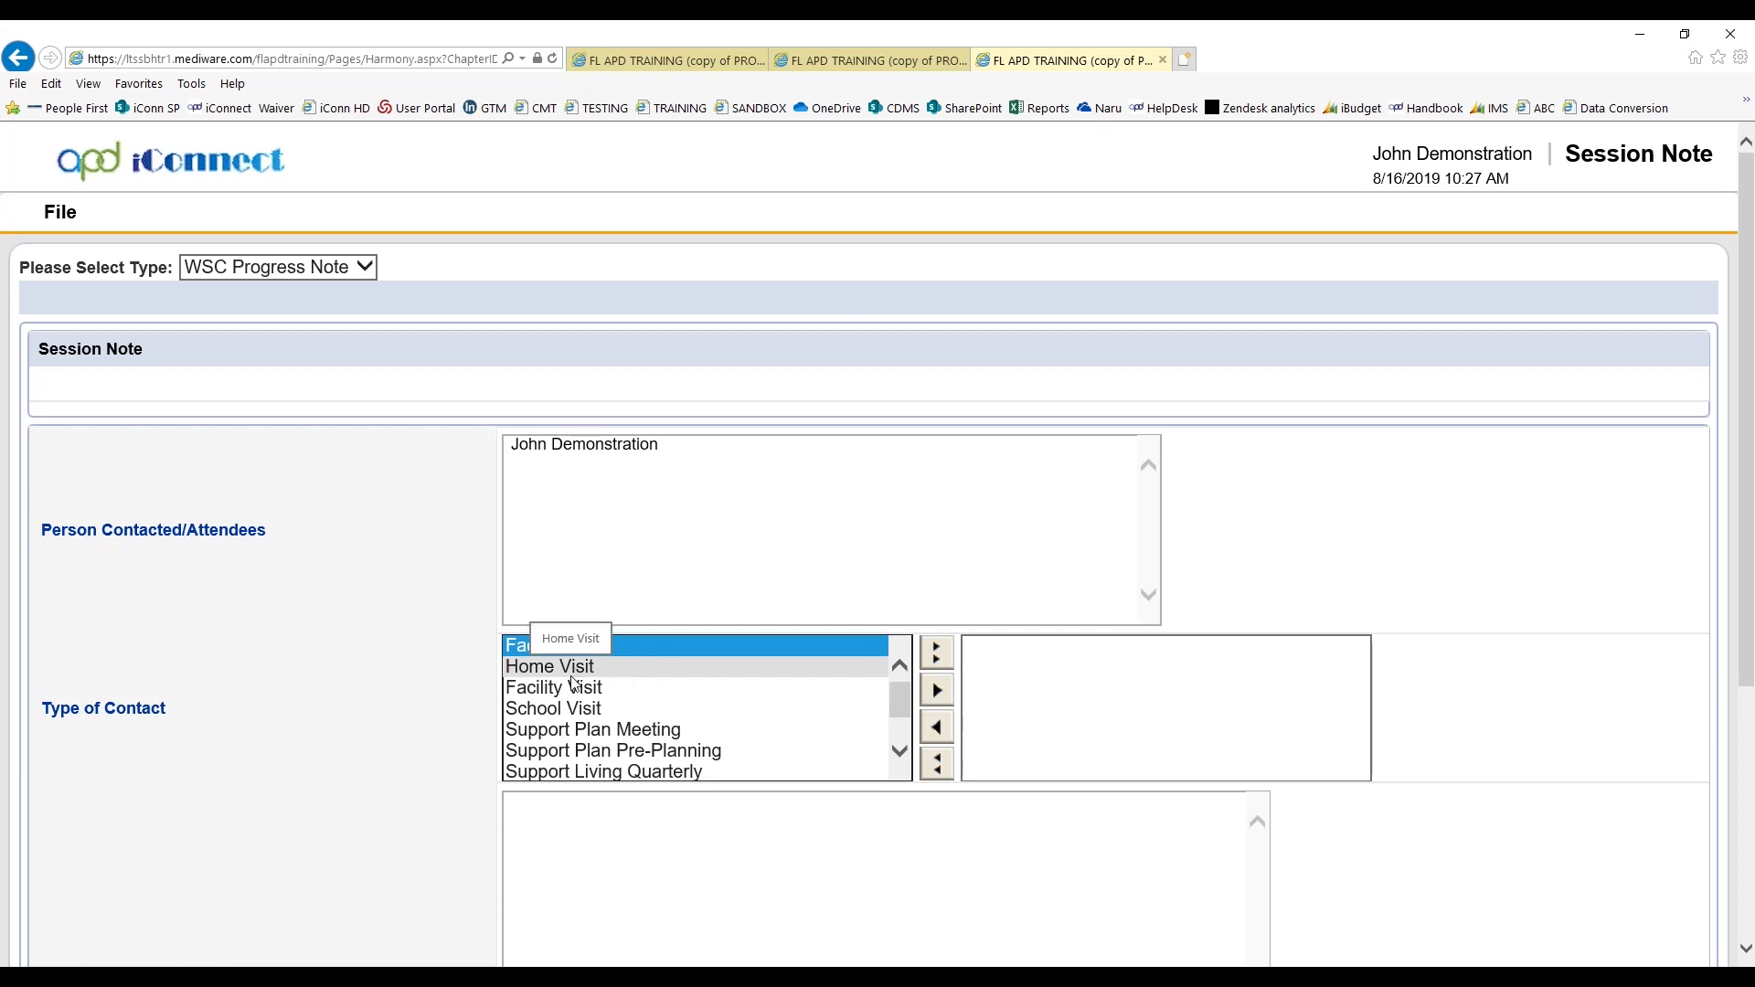
left_click(576, 673, "ctrl")
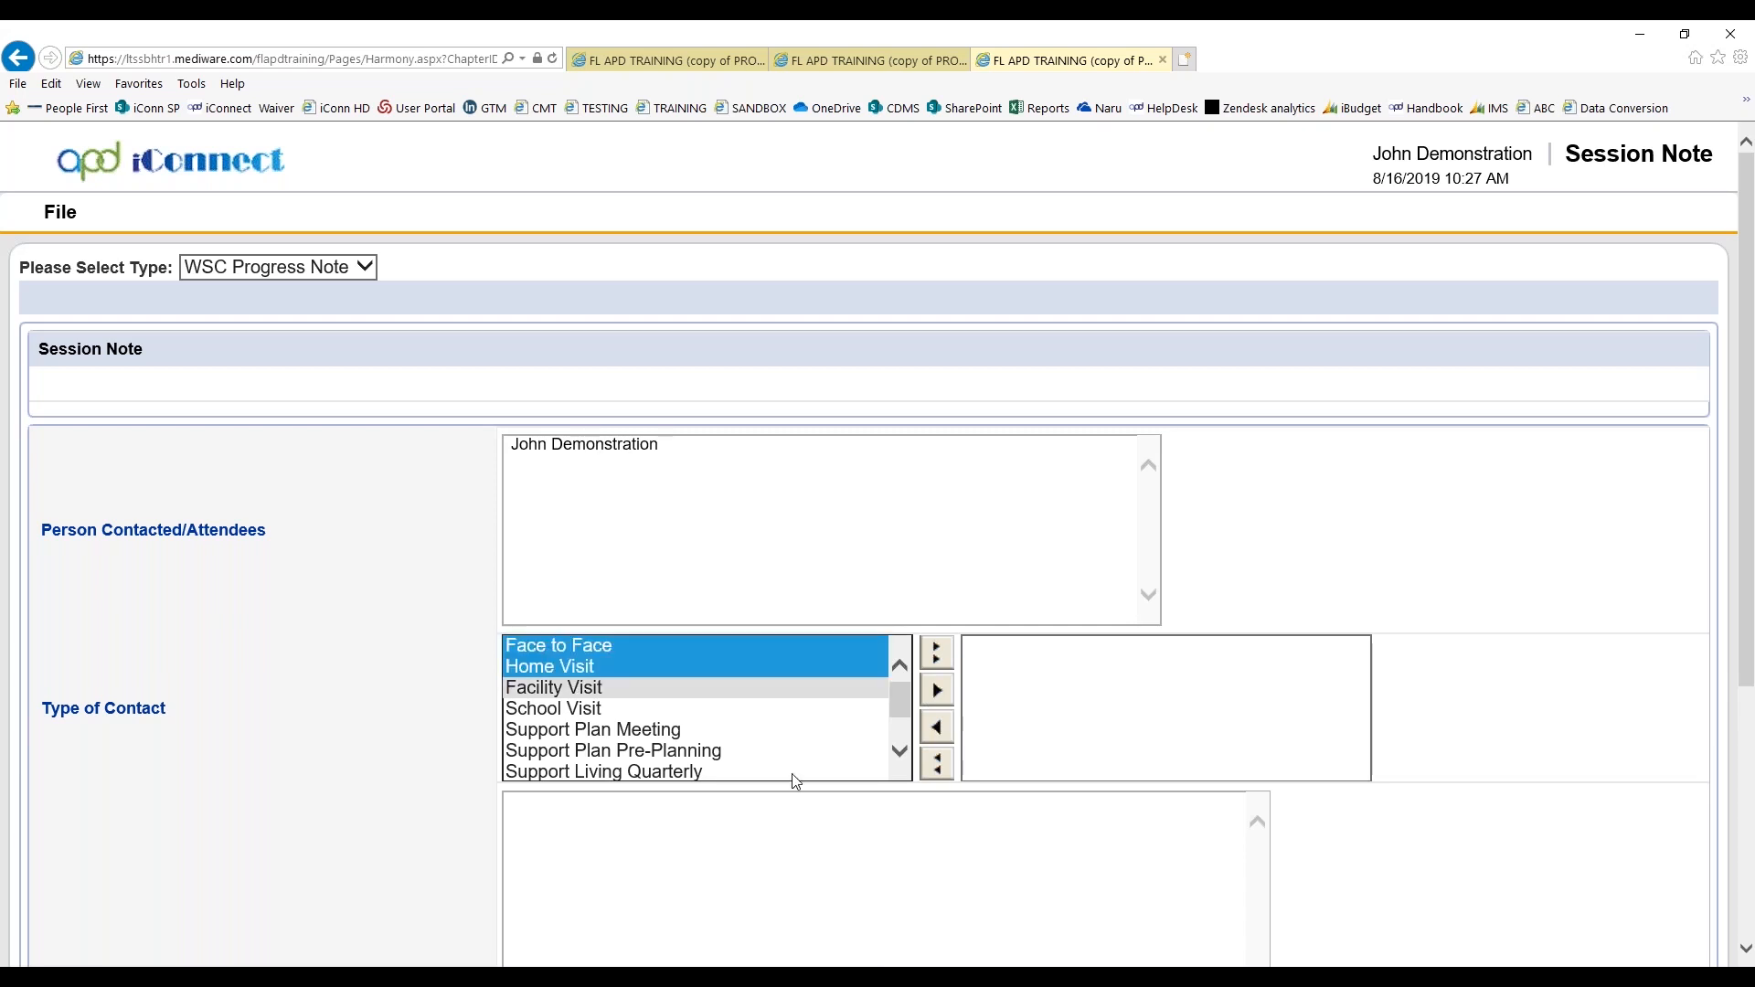
left_click(936, 690)
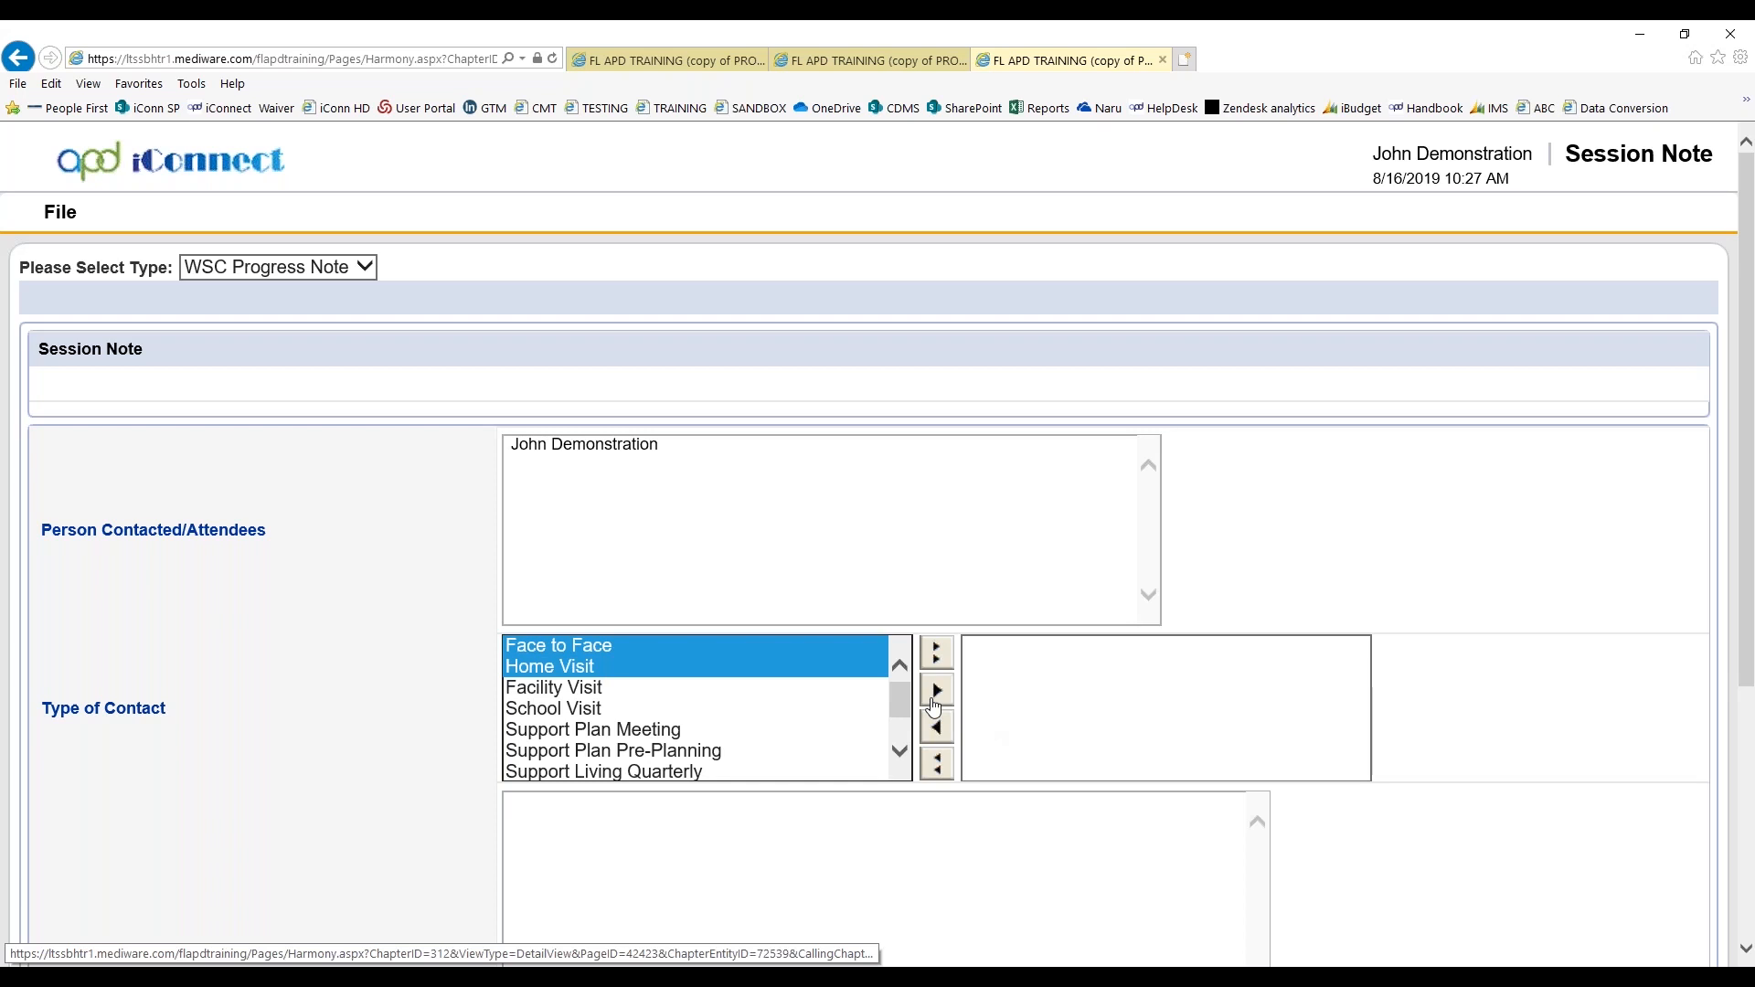
Enter "Add progress note information." as the Progress Note text of the session note
scroll(1533, 719, "down", 4)
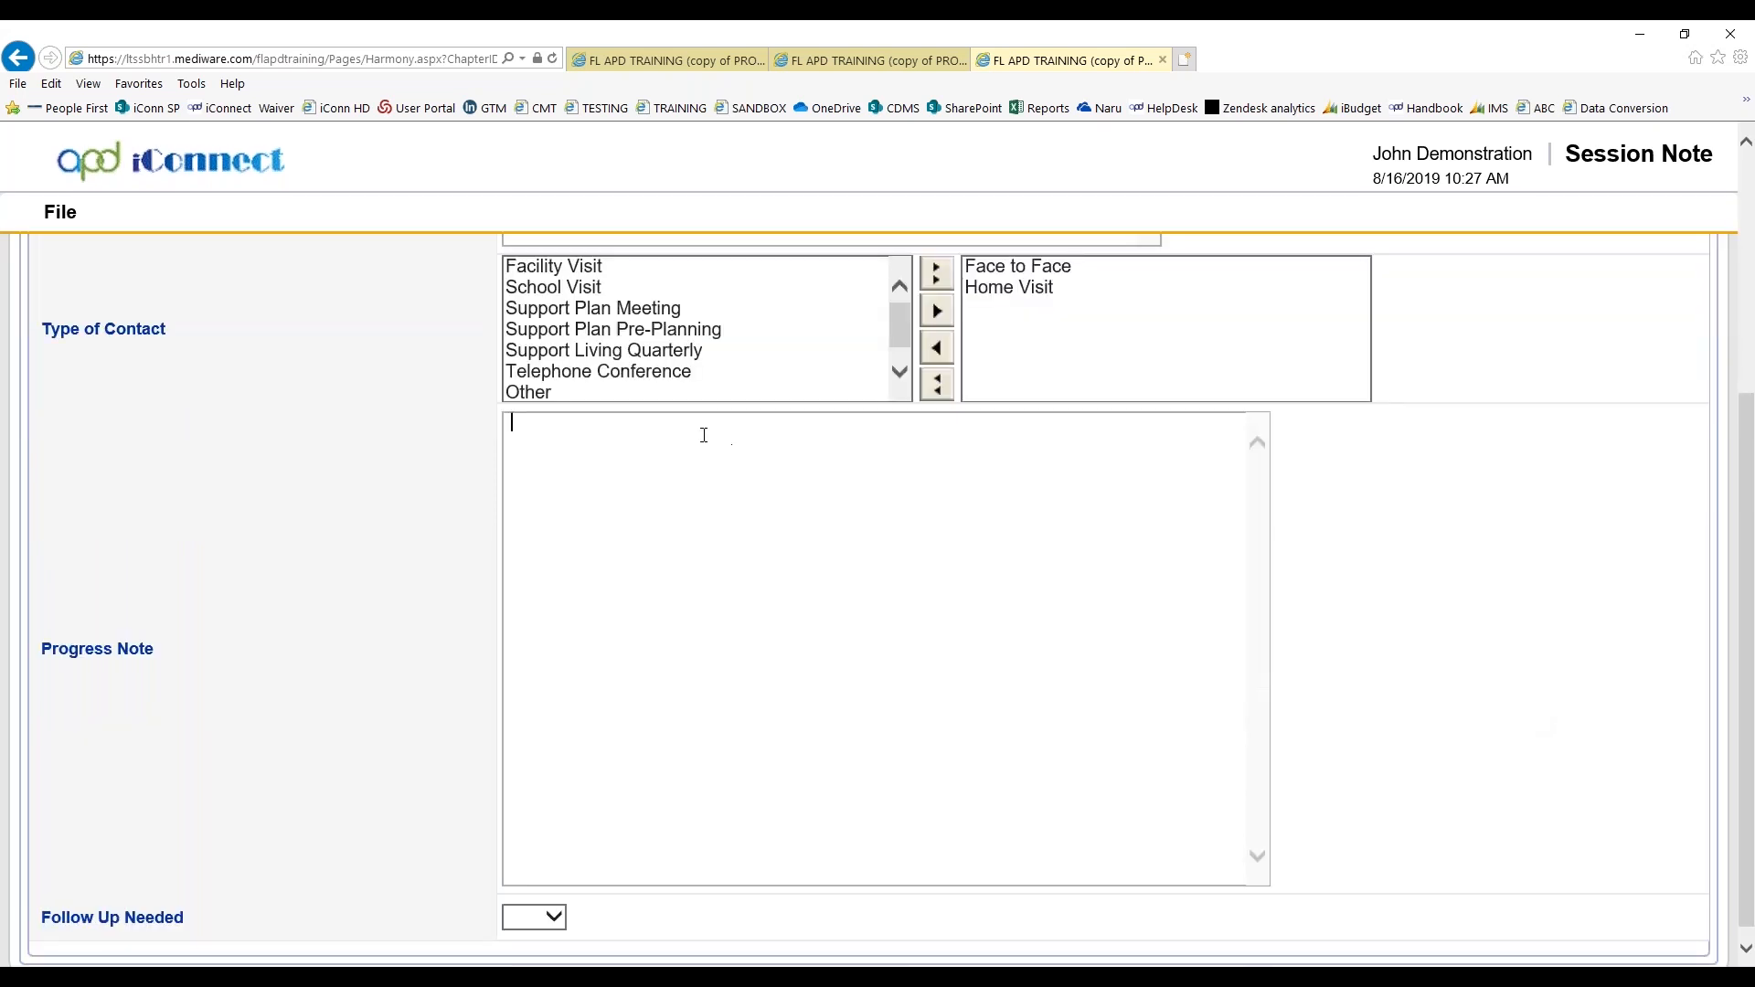
type("Add progress note information.")
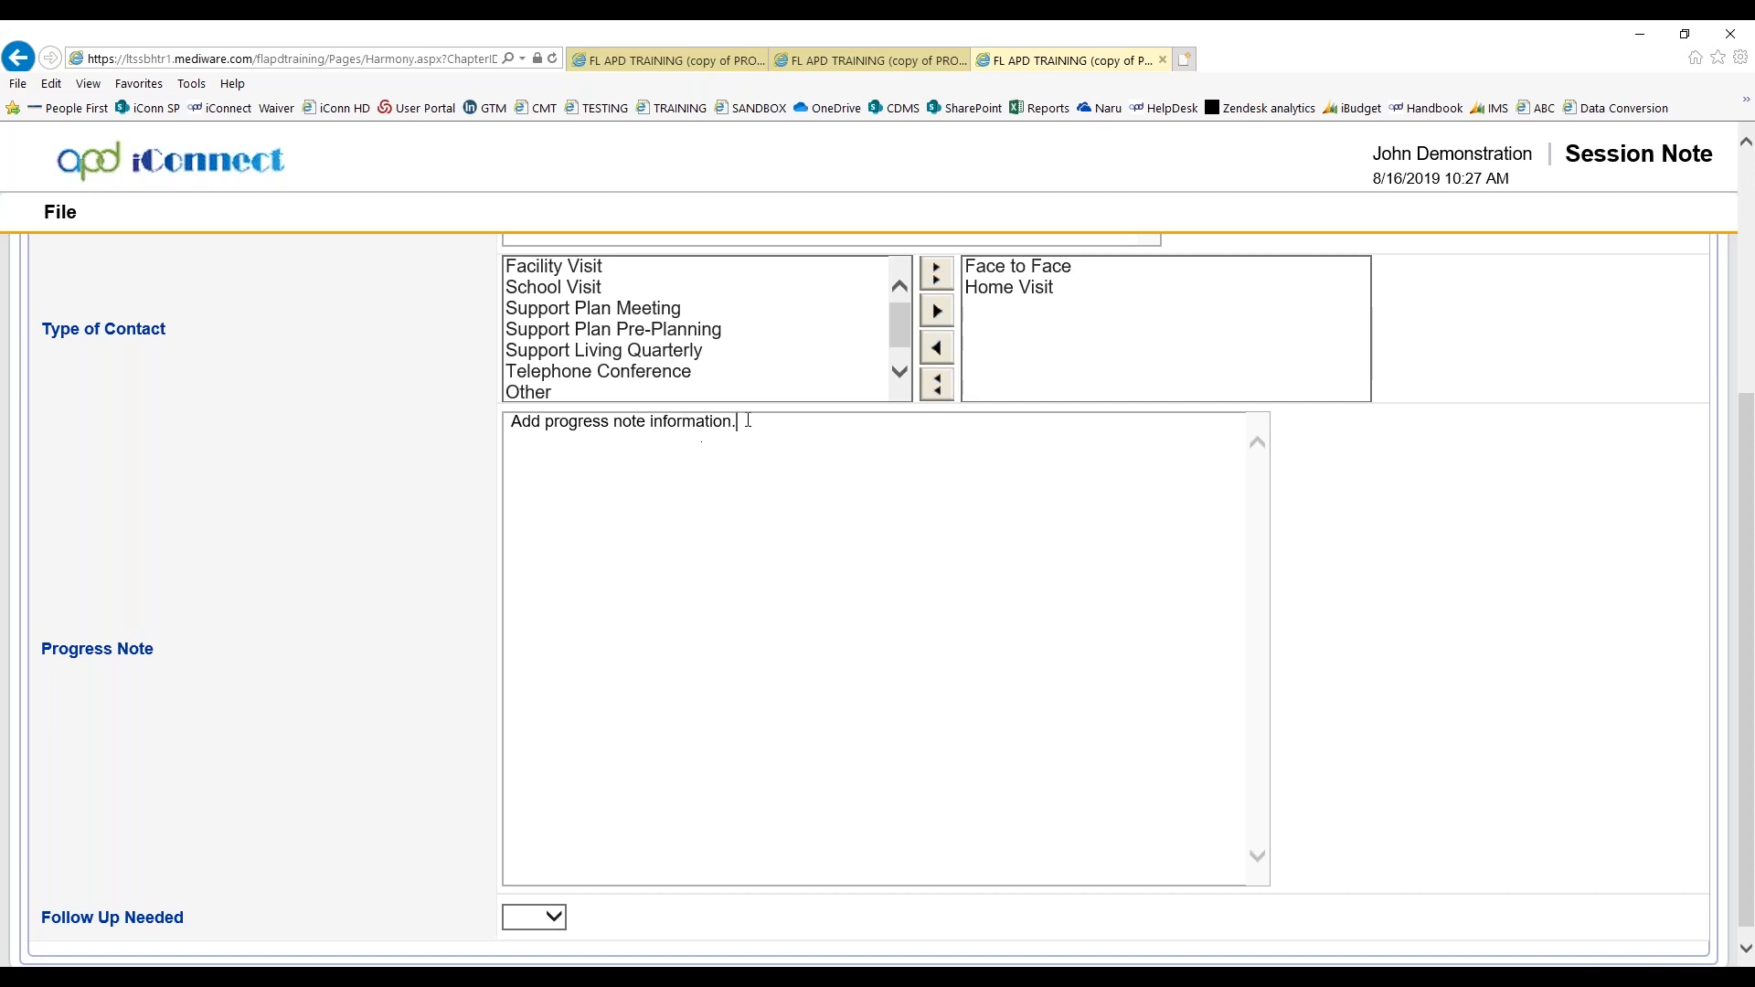
Mark follow up as needed with Yes and enter the follow up comment "Follow up regarding PCA application."
scroll(1540, 712, "down", 1)
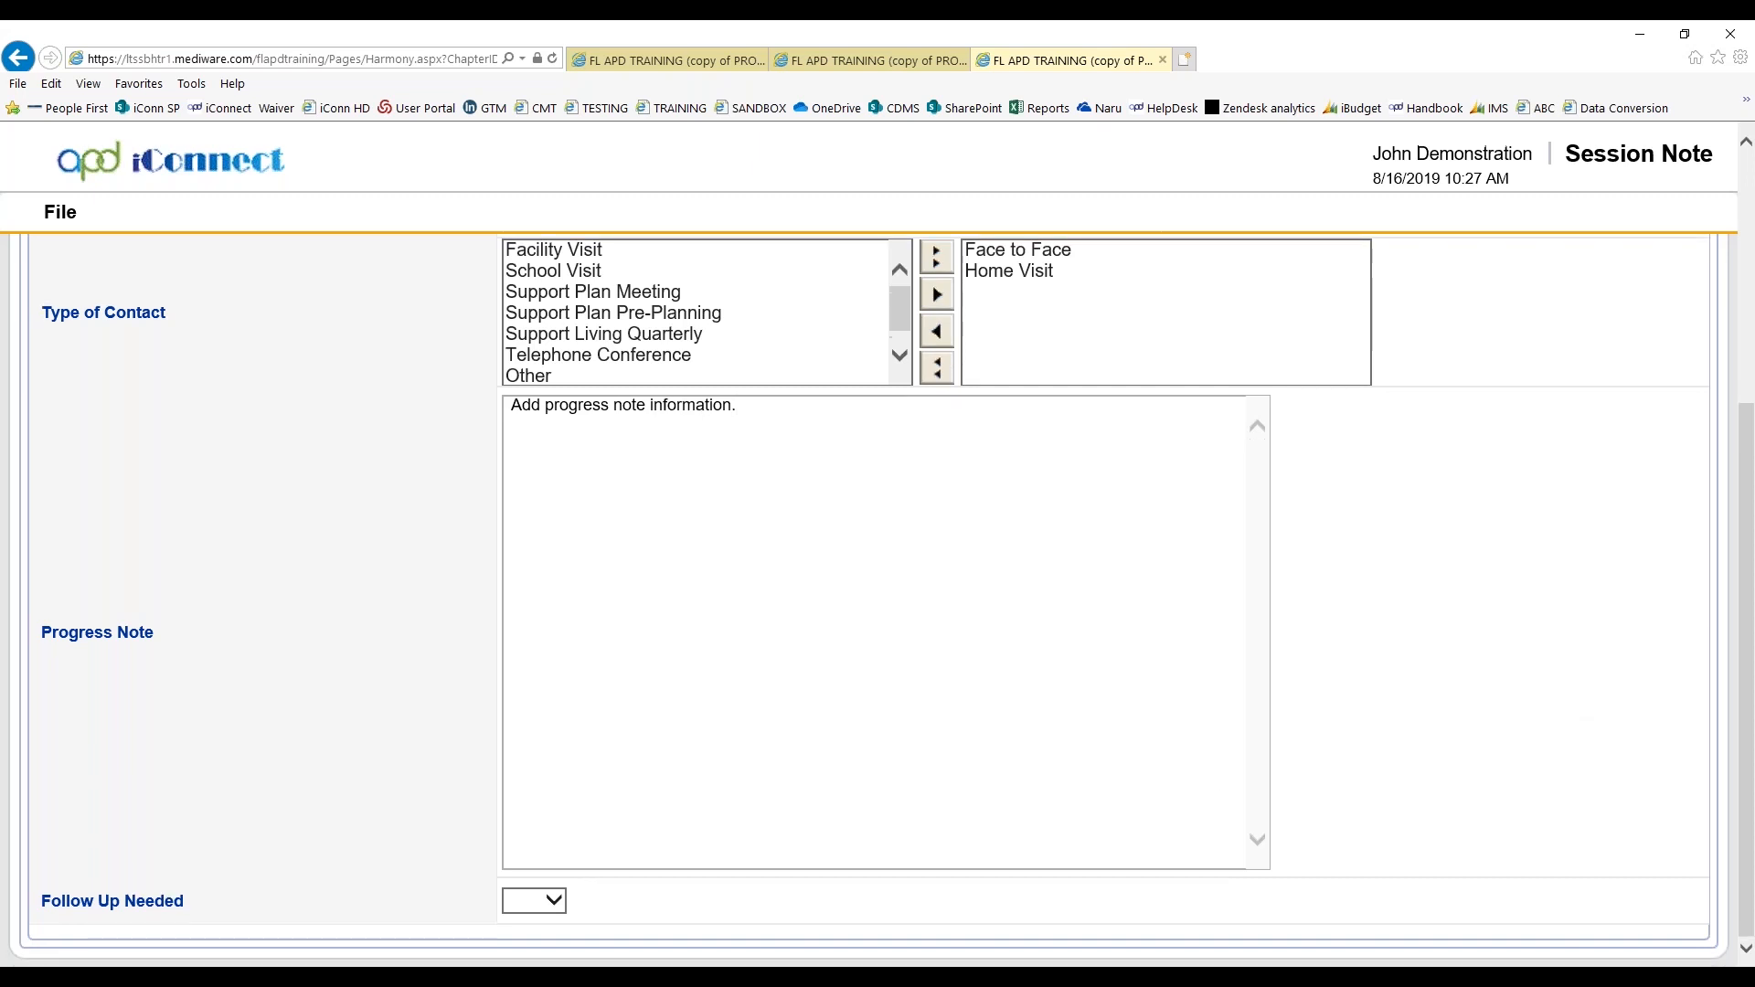
left_click(545, 902)
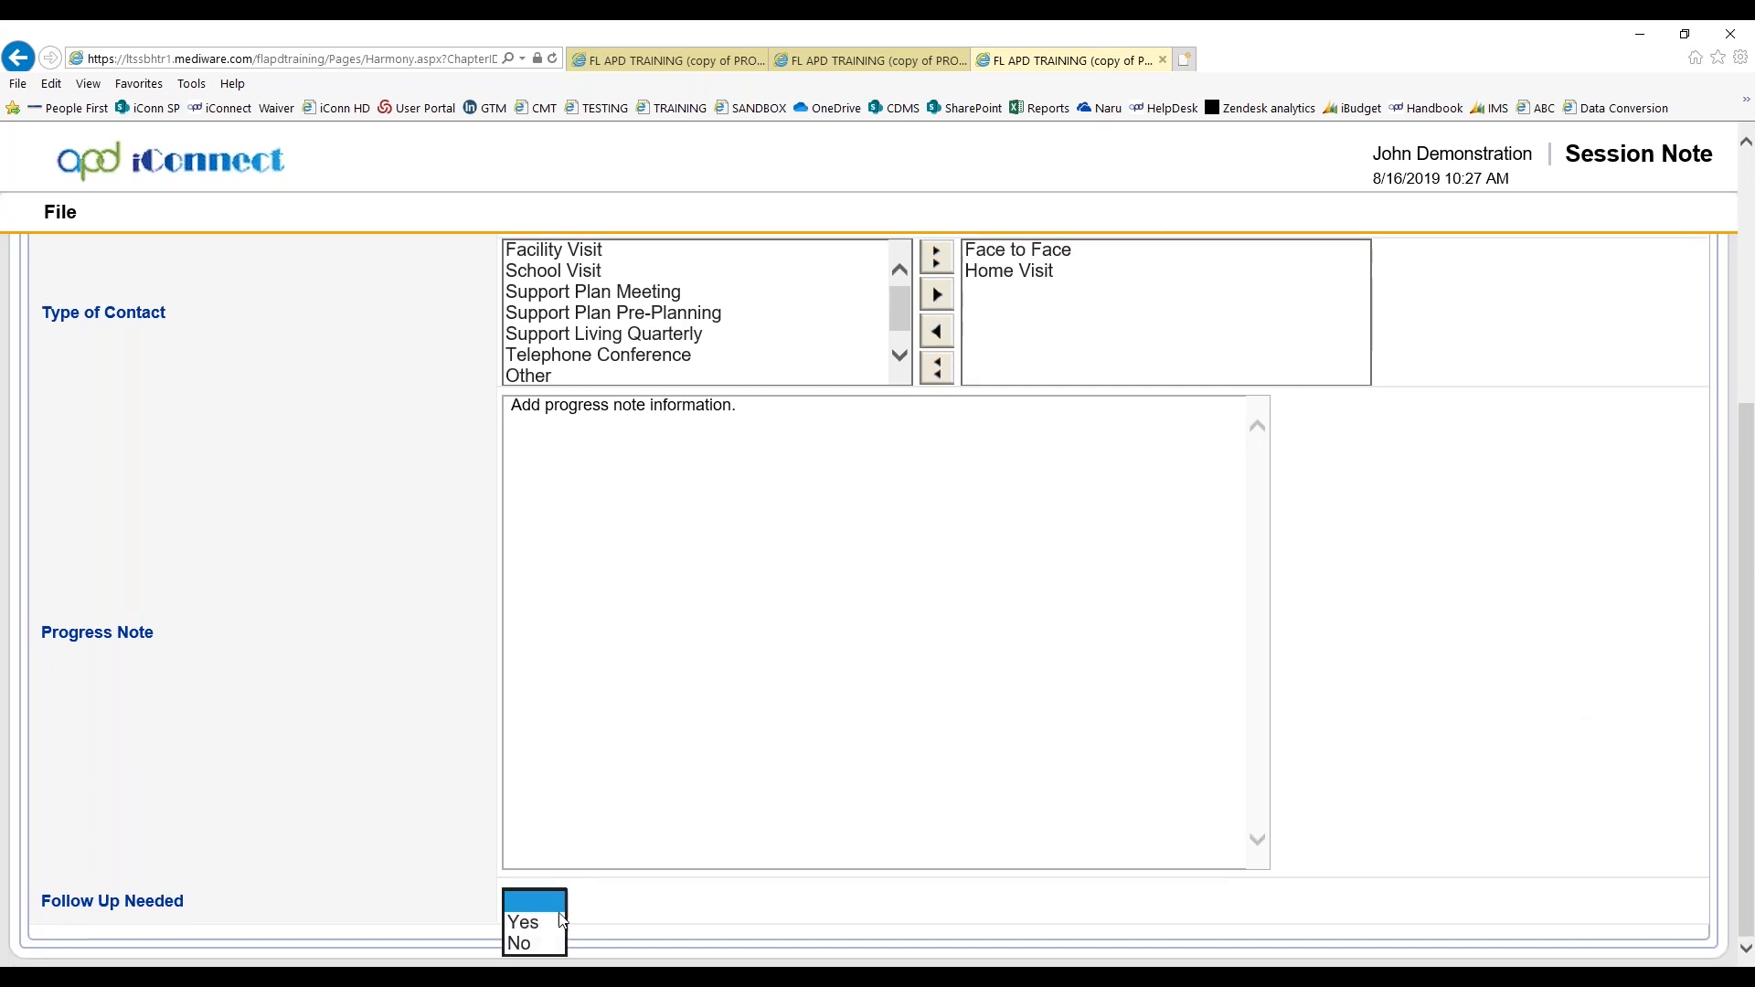
left_click(536, 930)
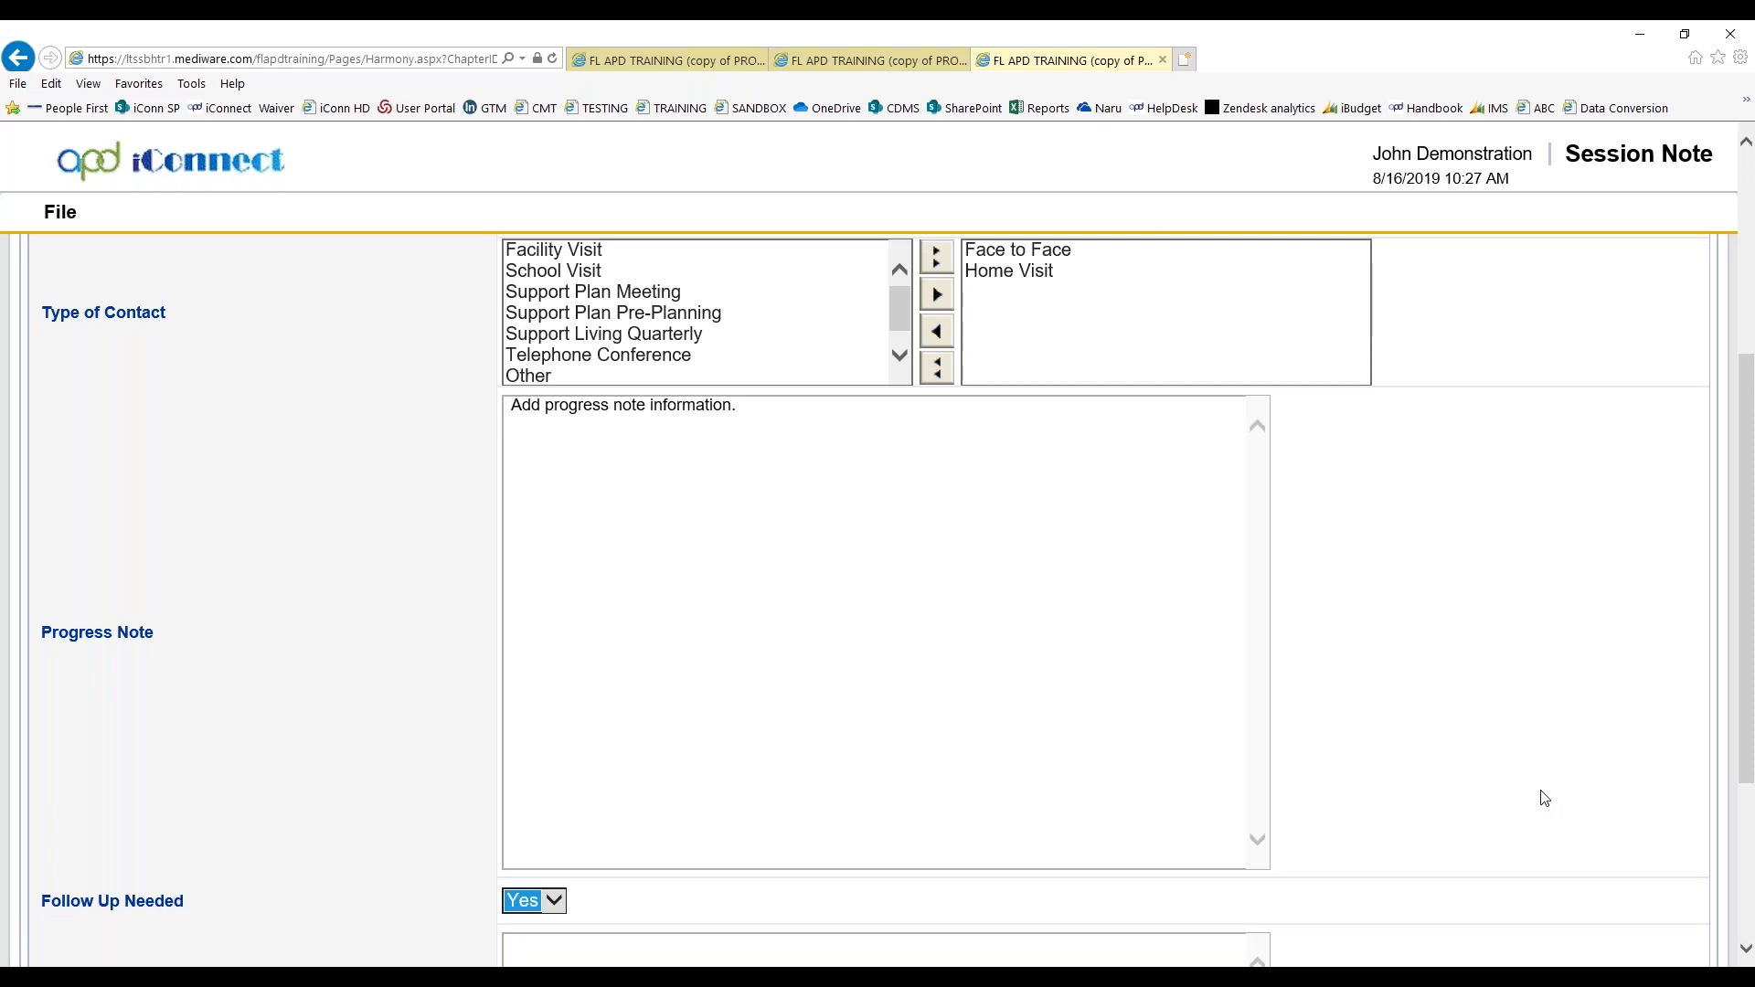
scroll(1540, 795, "down", 3)
left_click(788, 683)
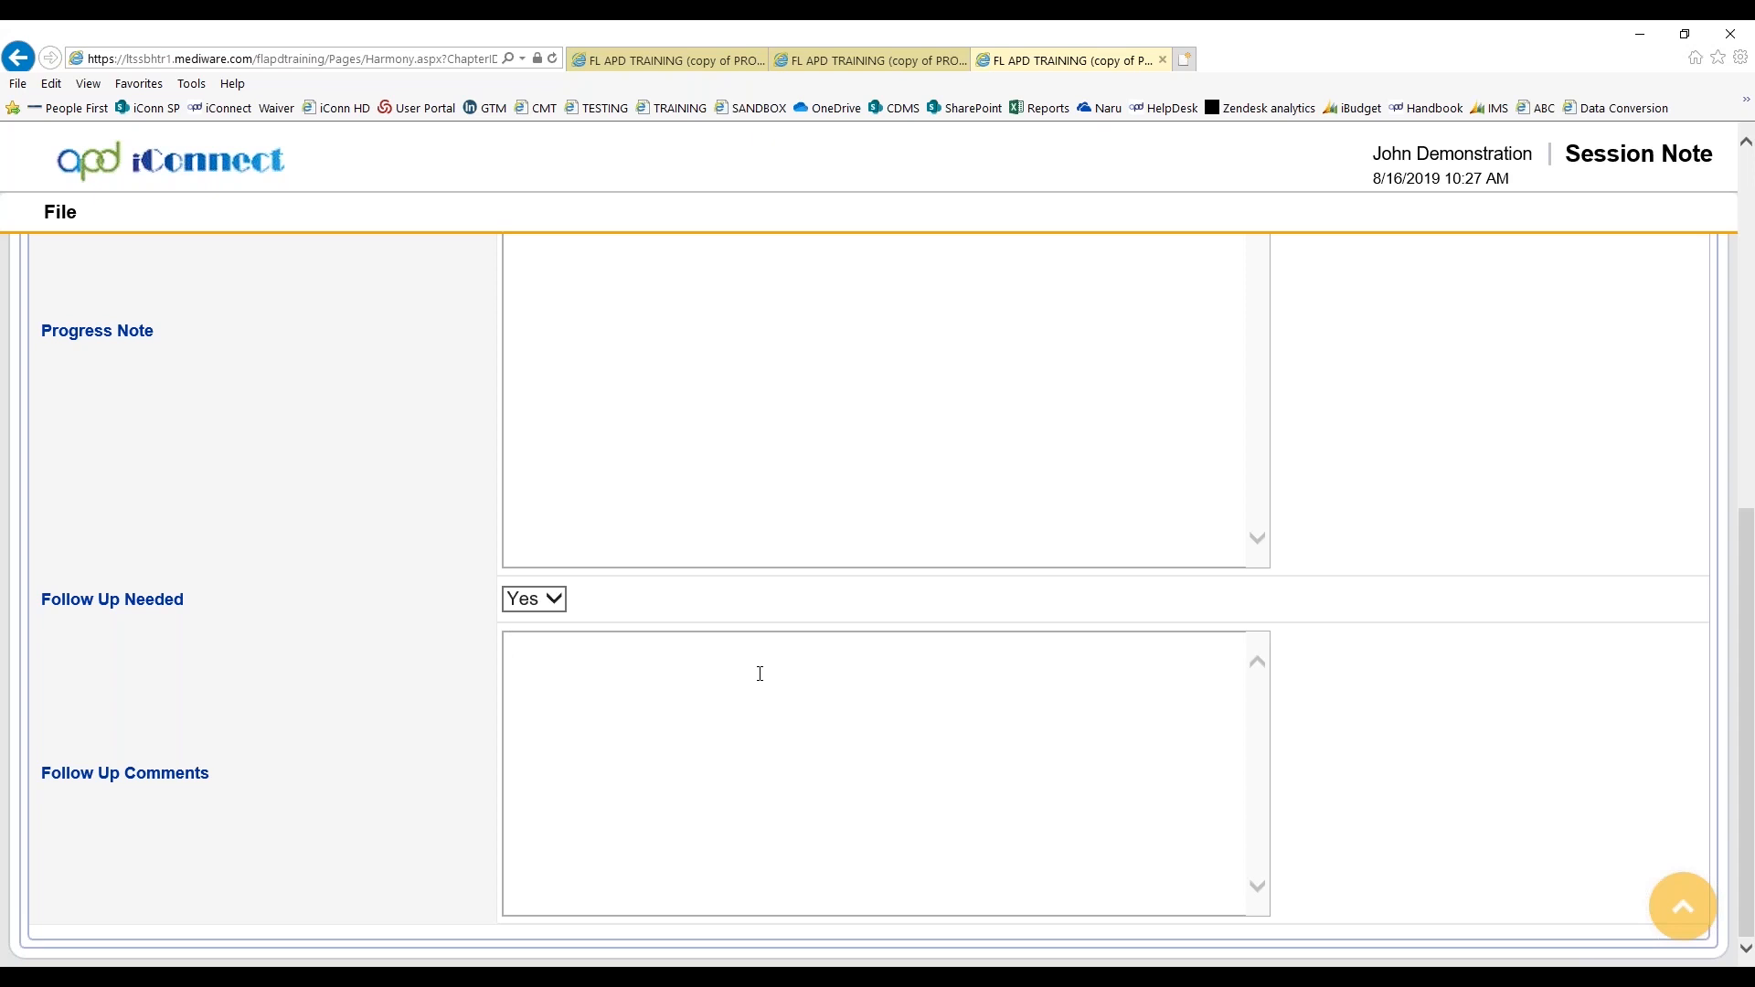
type("Follow up regarding PCA a")
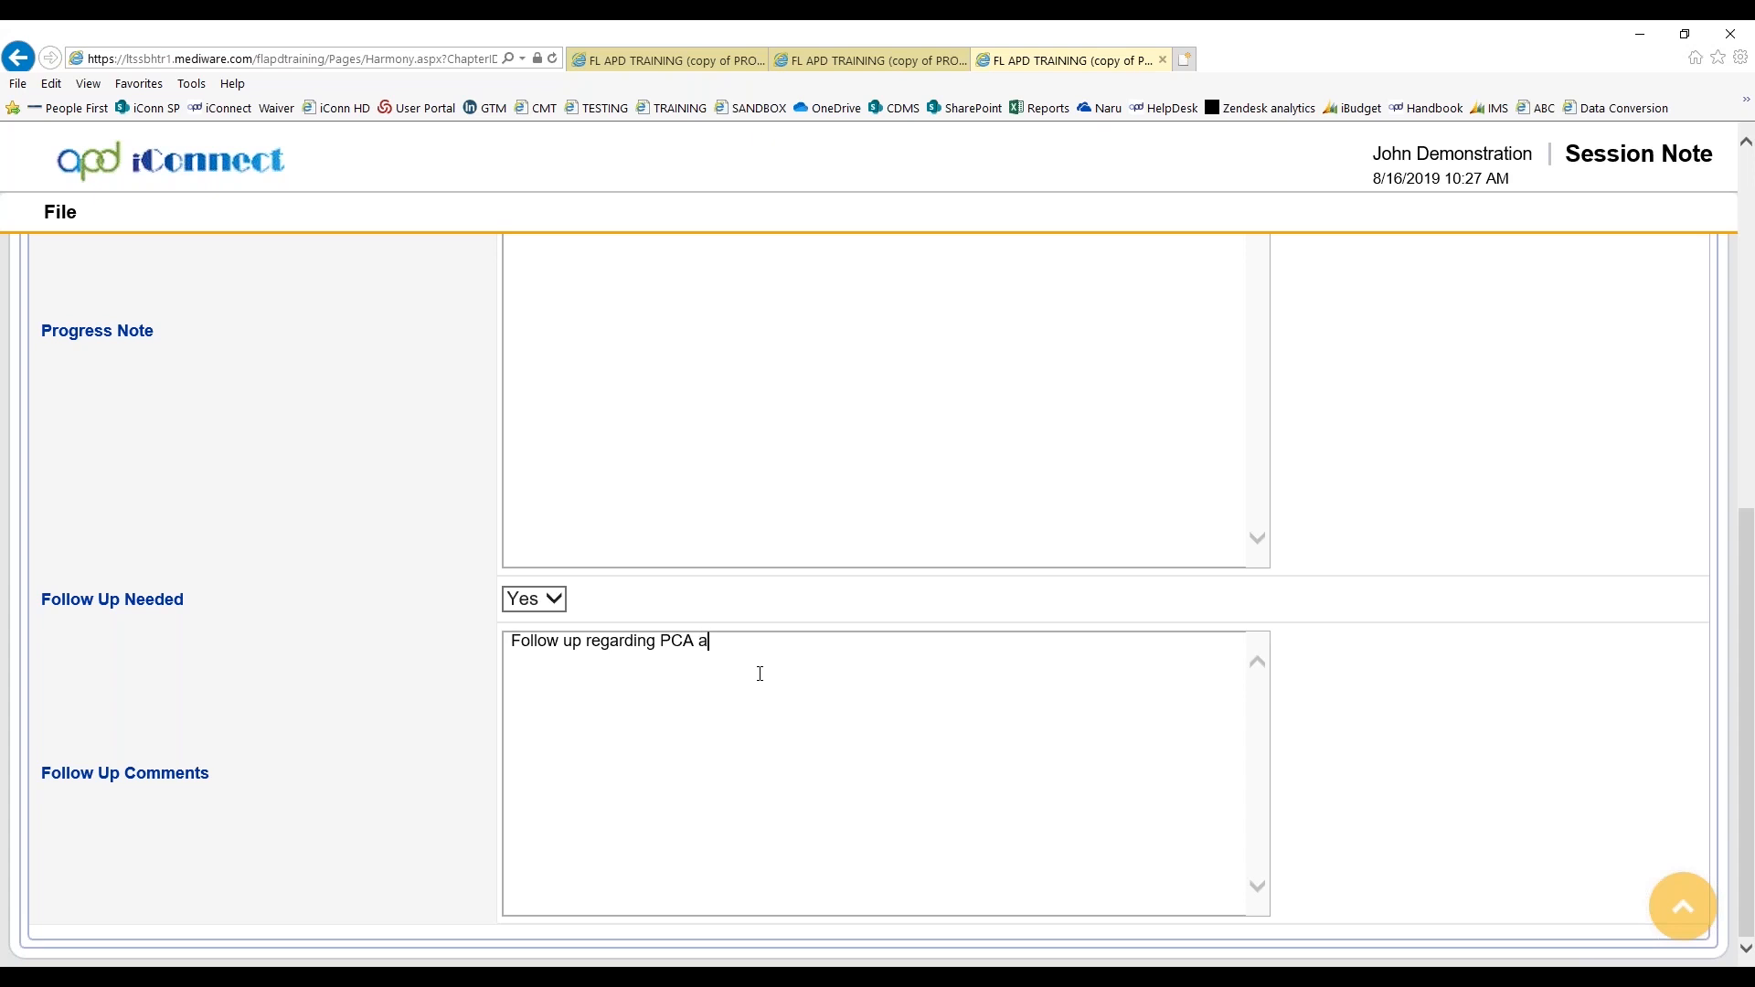
type("pplication.")
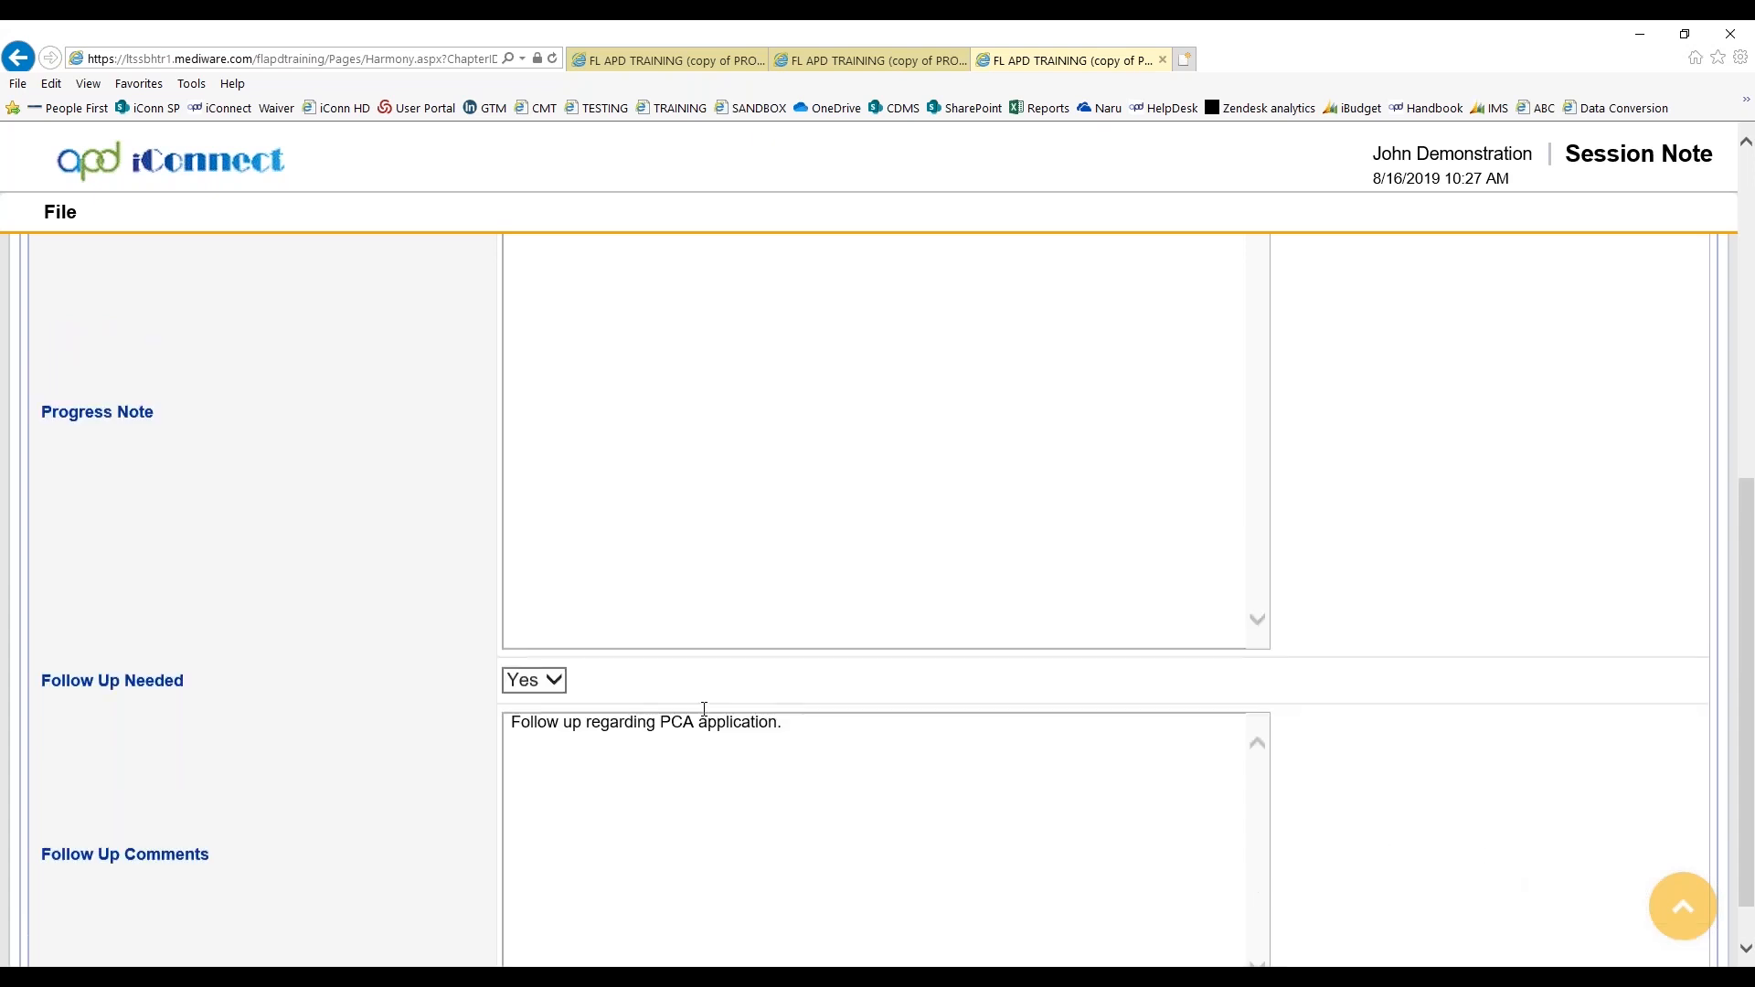
Save and close the WSC Progress Note session note
scroll(909, 695, "up", 6)
left_click(60, 212)
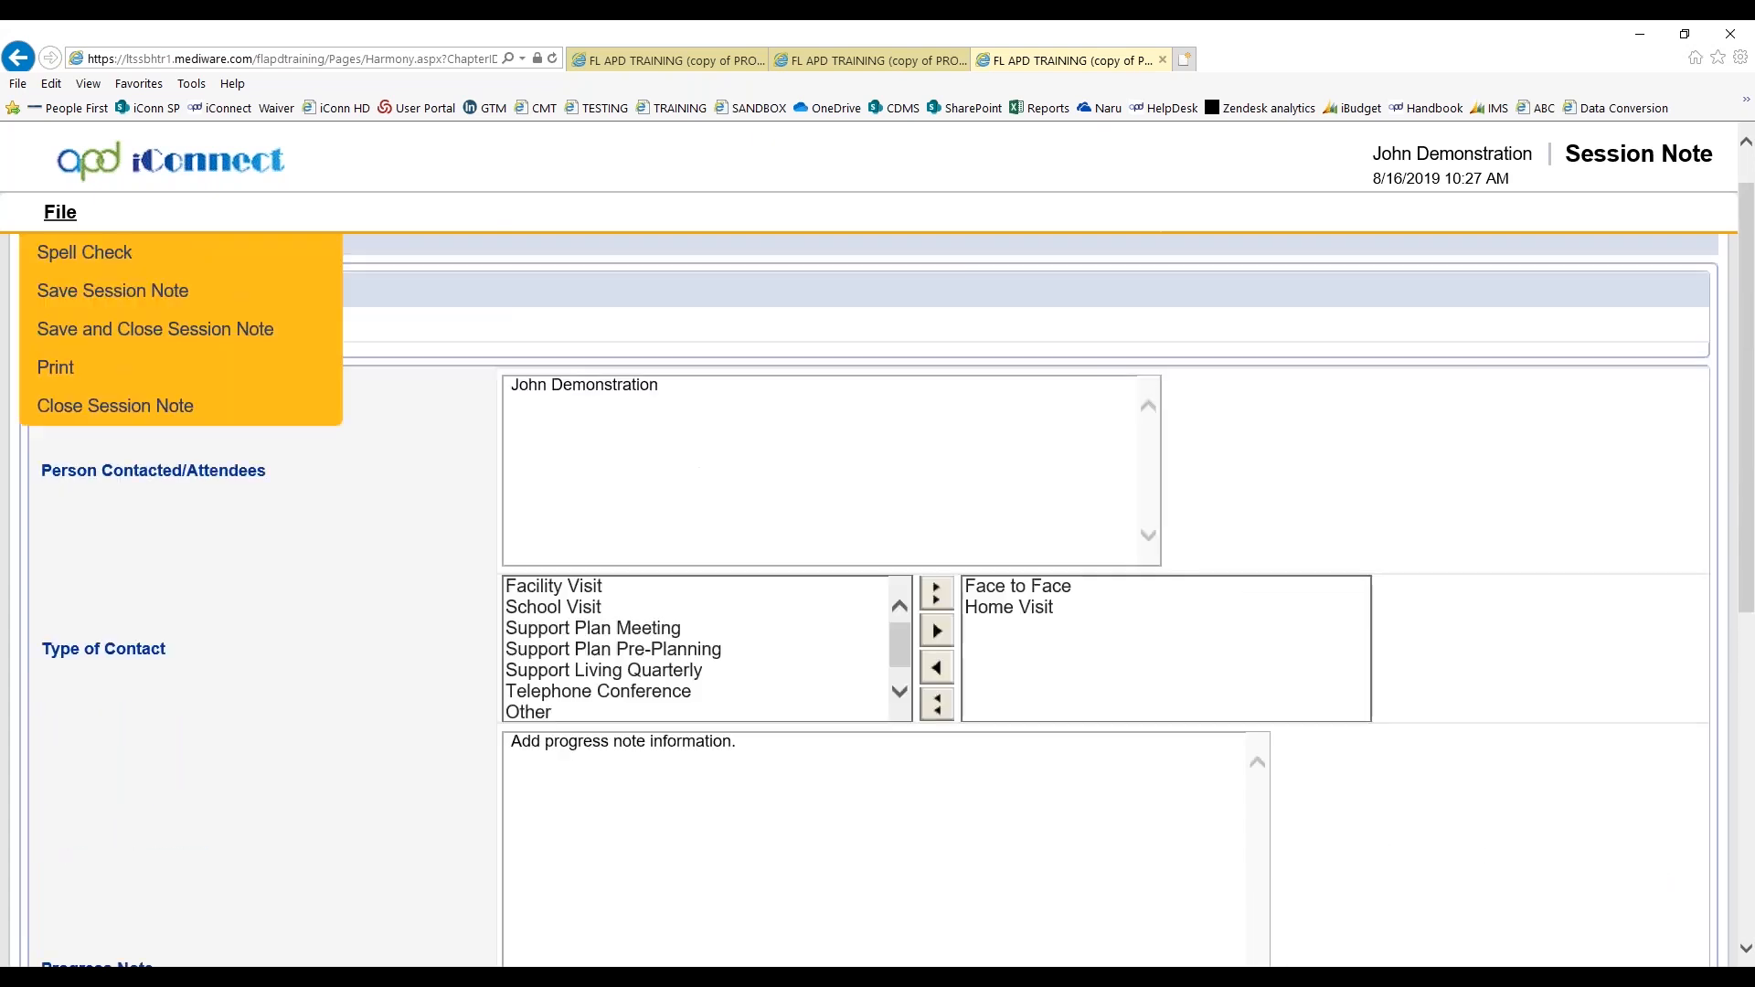
left_click(96, 334)
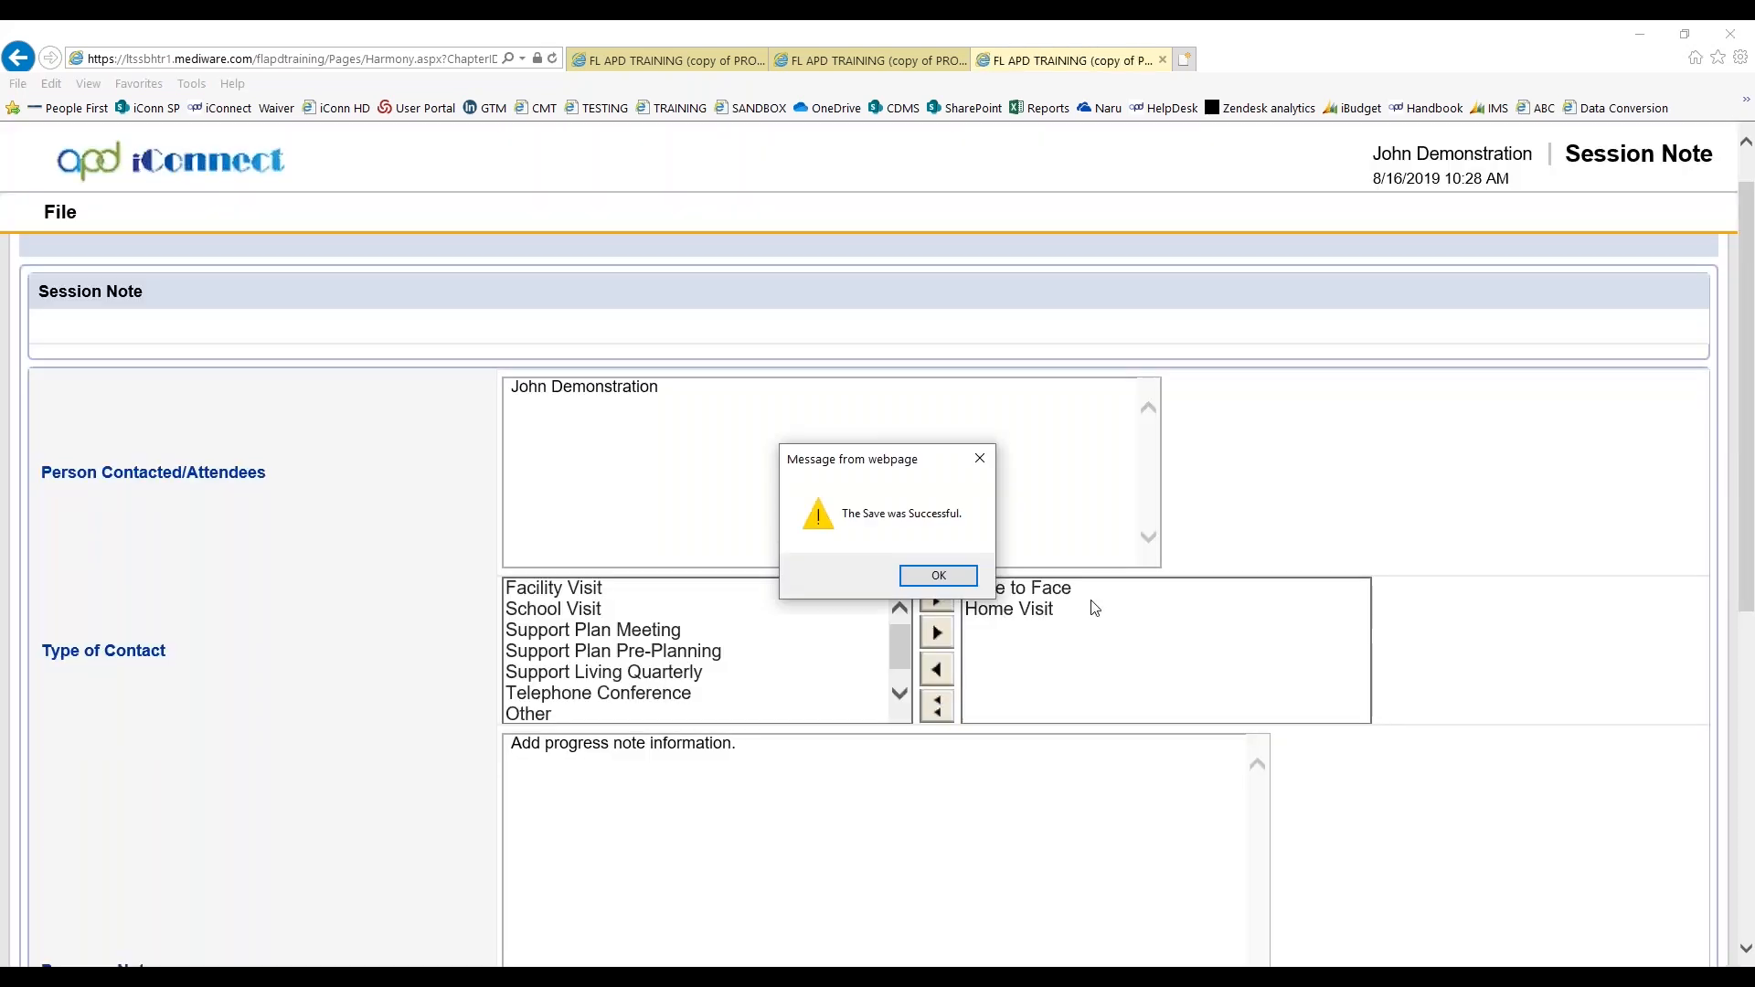
left_click(936, 577)
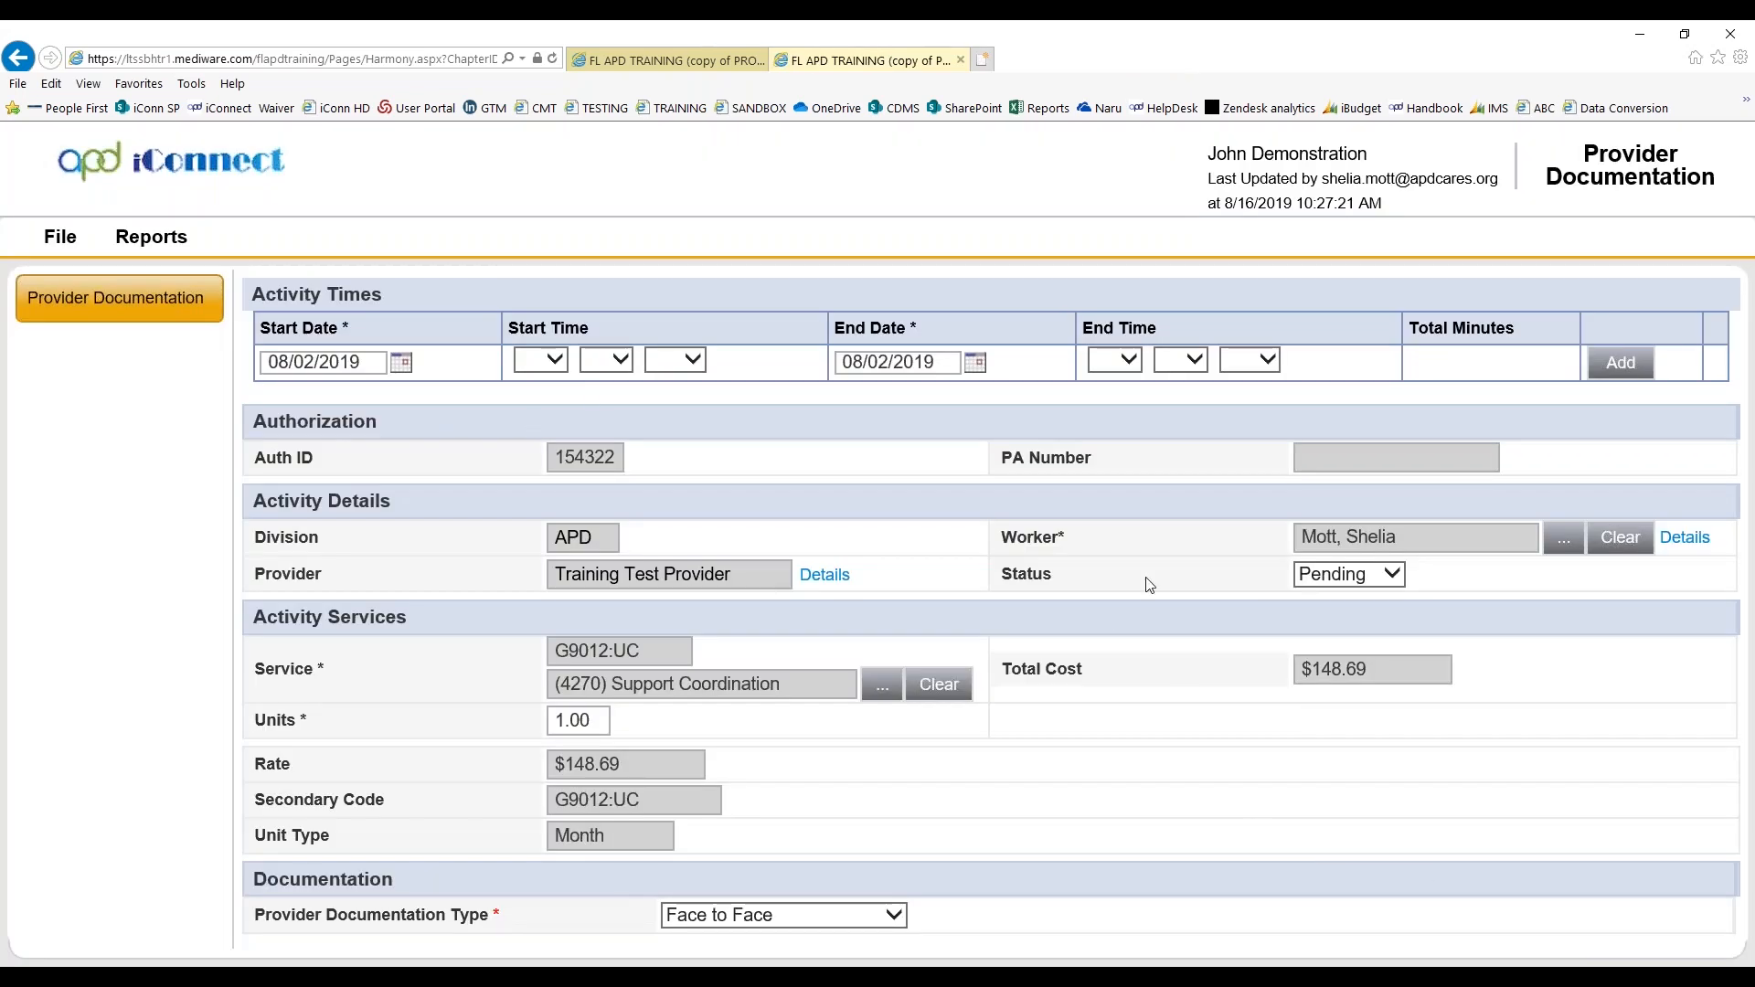
Set the provider documentation's status to Complete, and save and close the record
left_click(1381, 574)
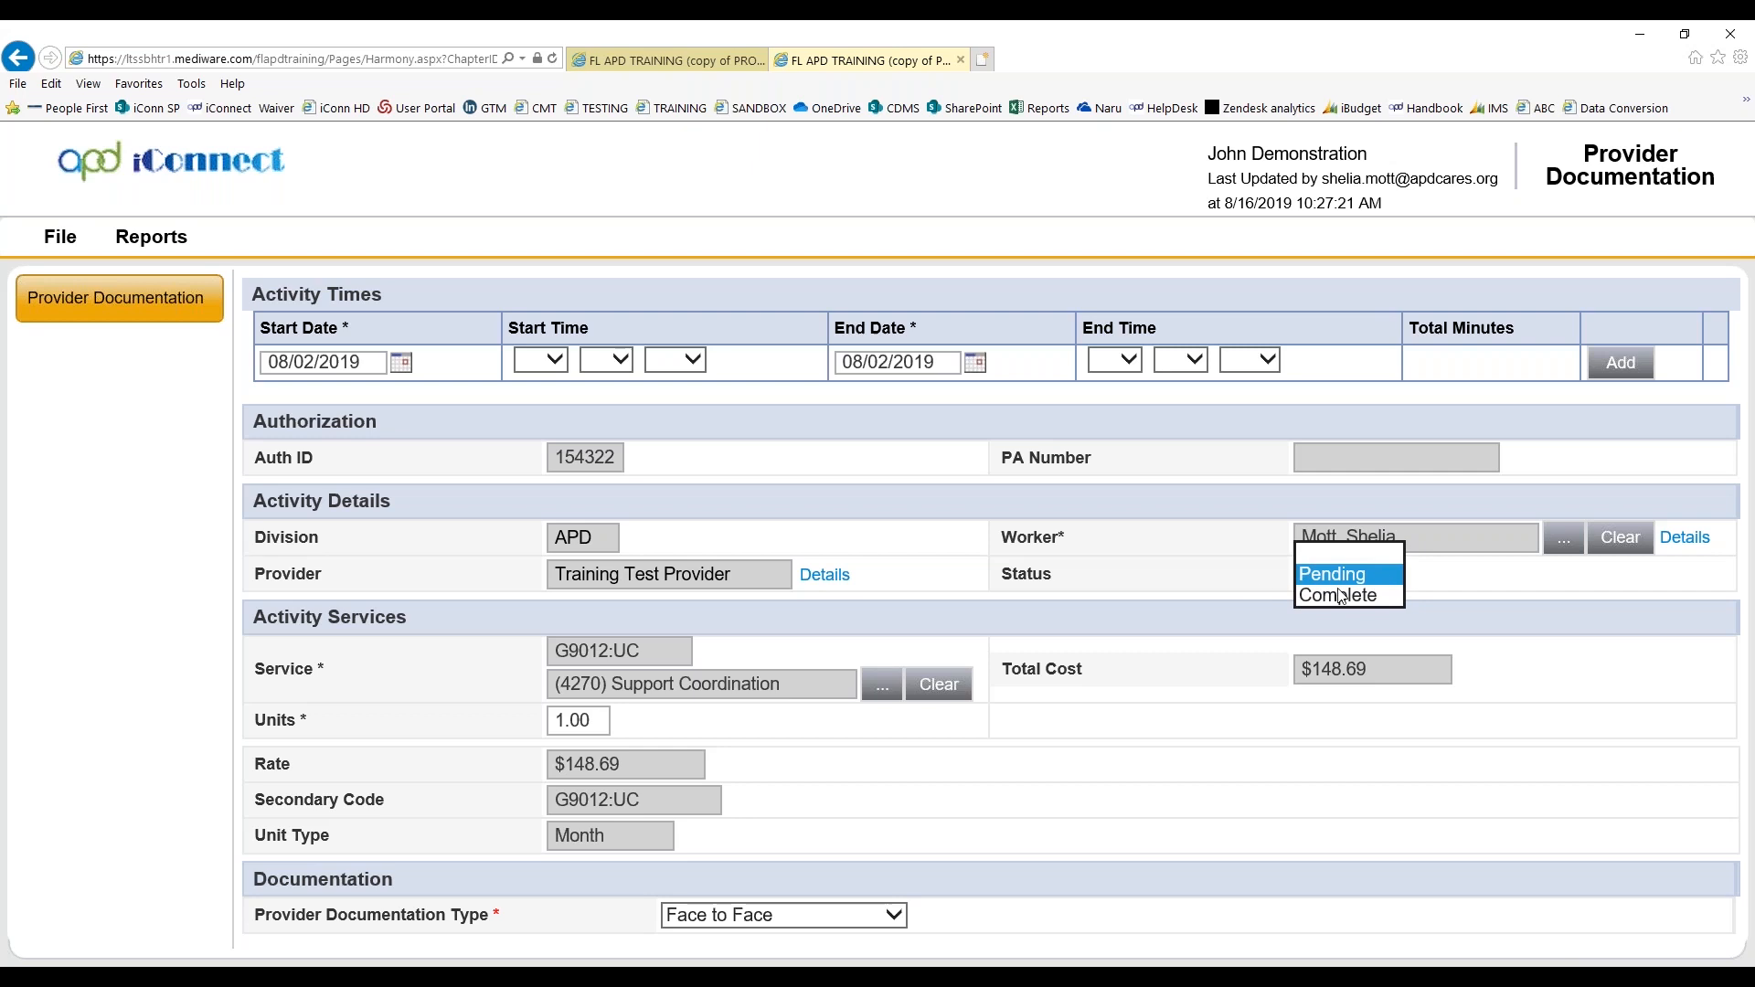
left_click(1341, 595)
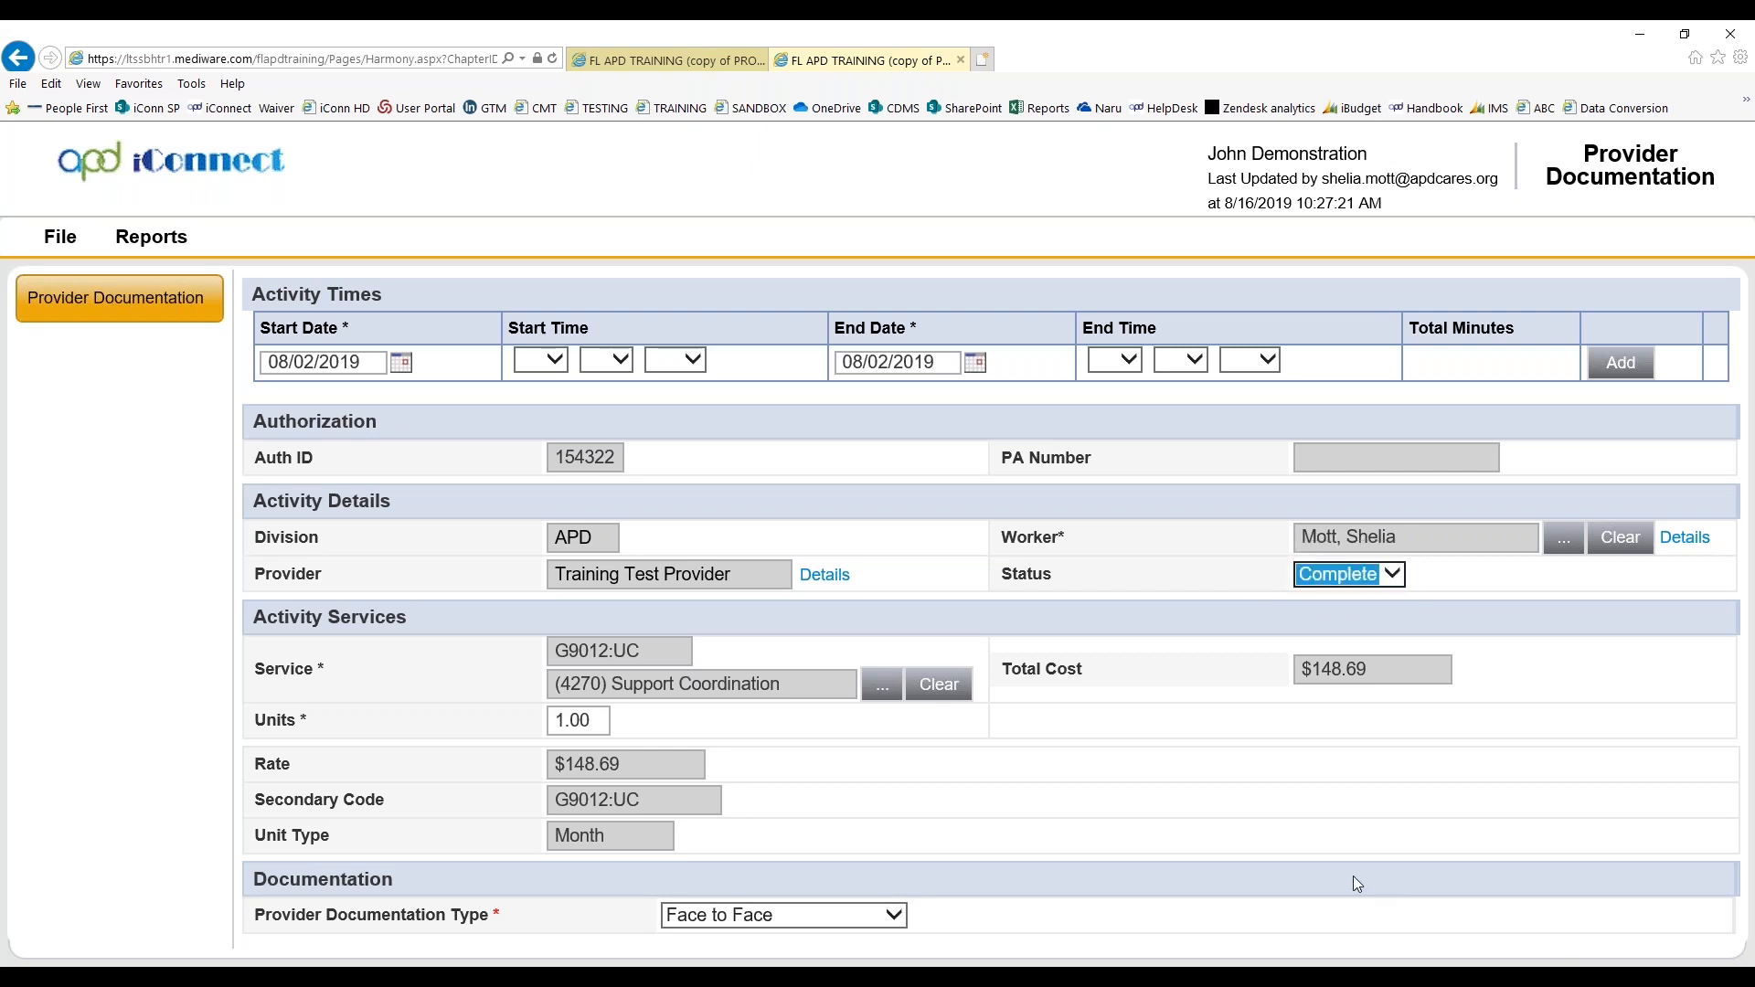
mouse_move(59, 240)
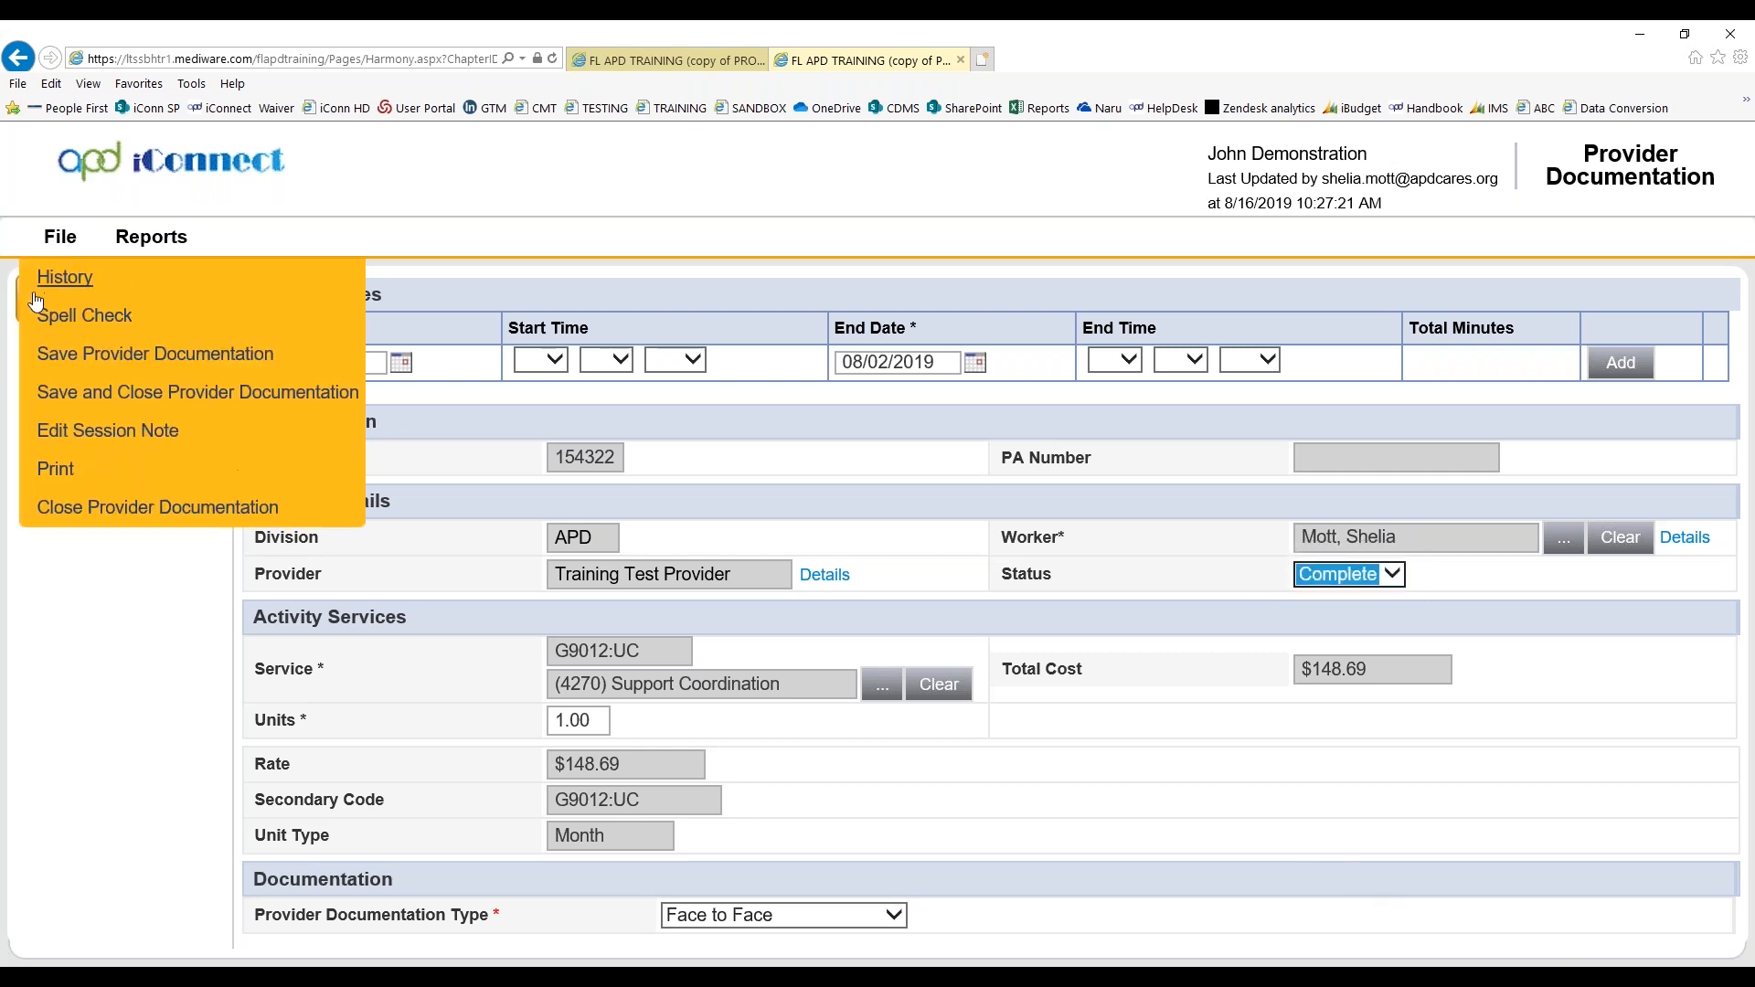
left_click(36, 397)
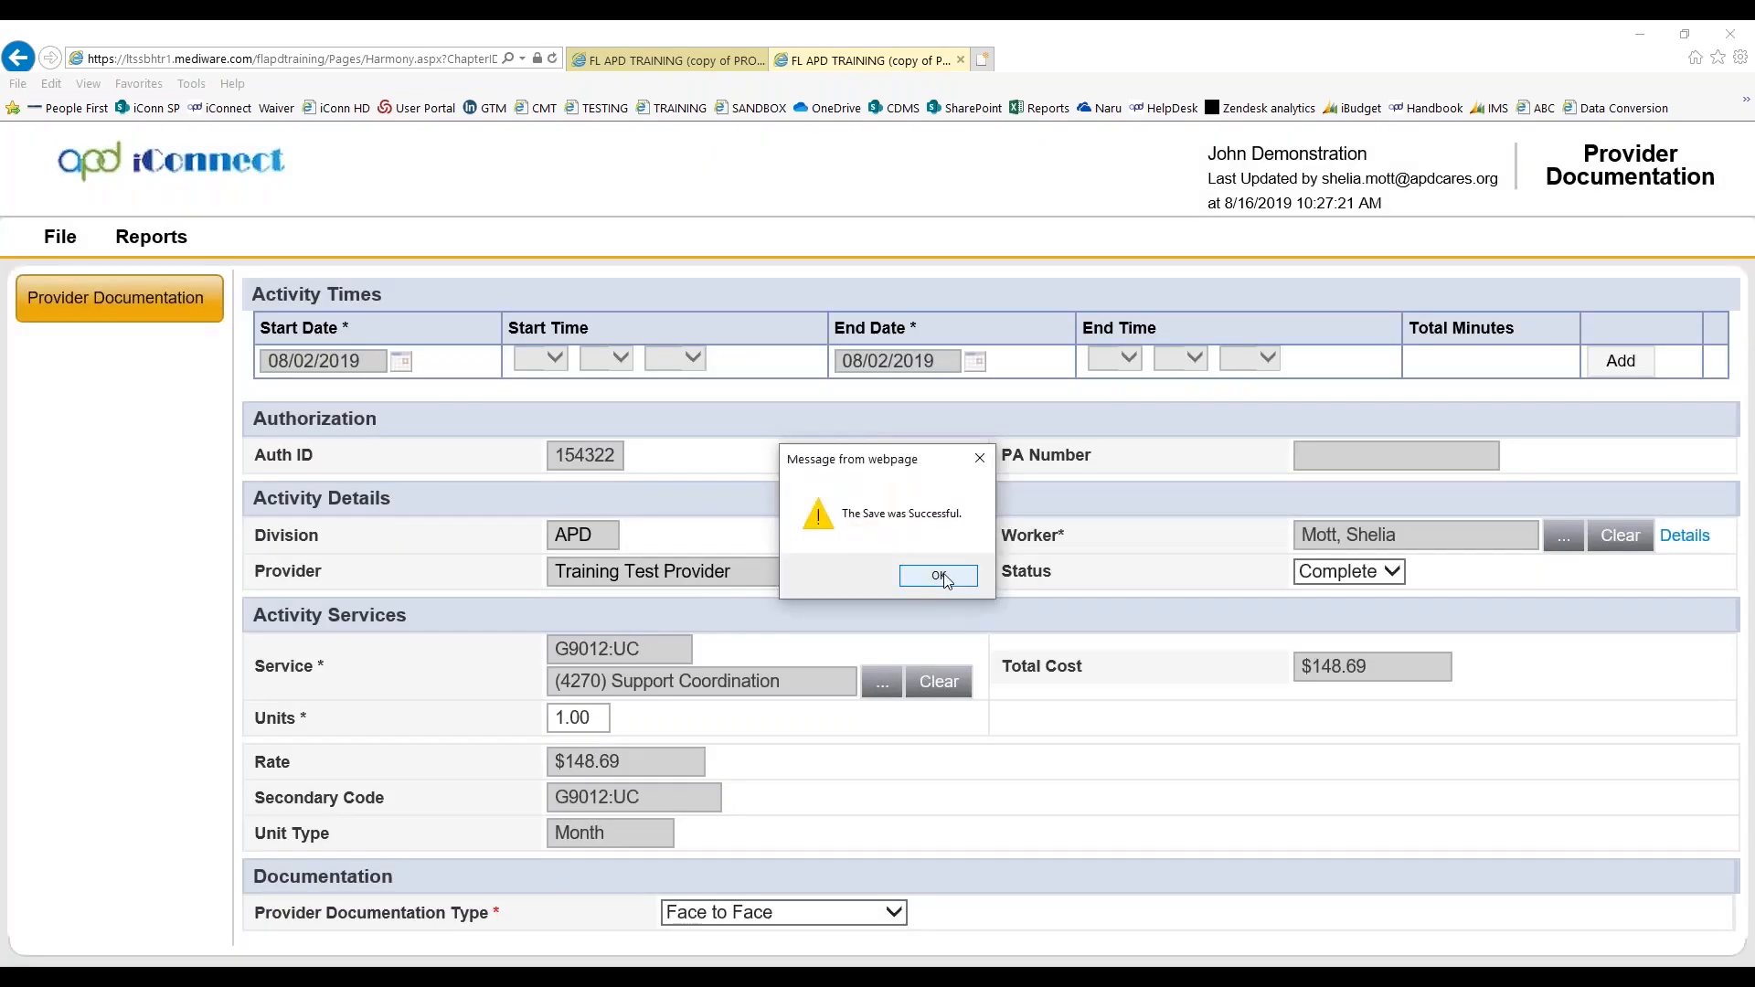
left_click(942, 582)
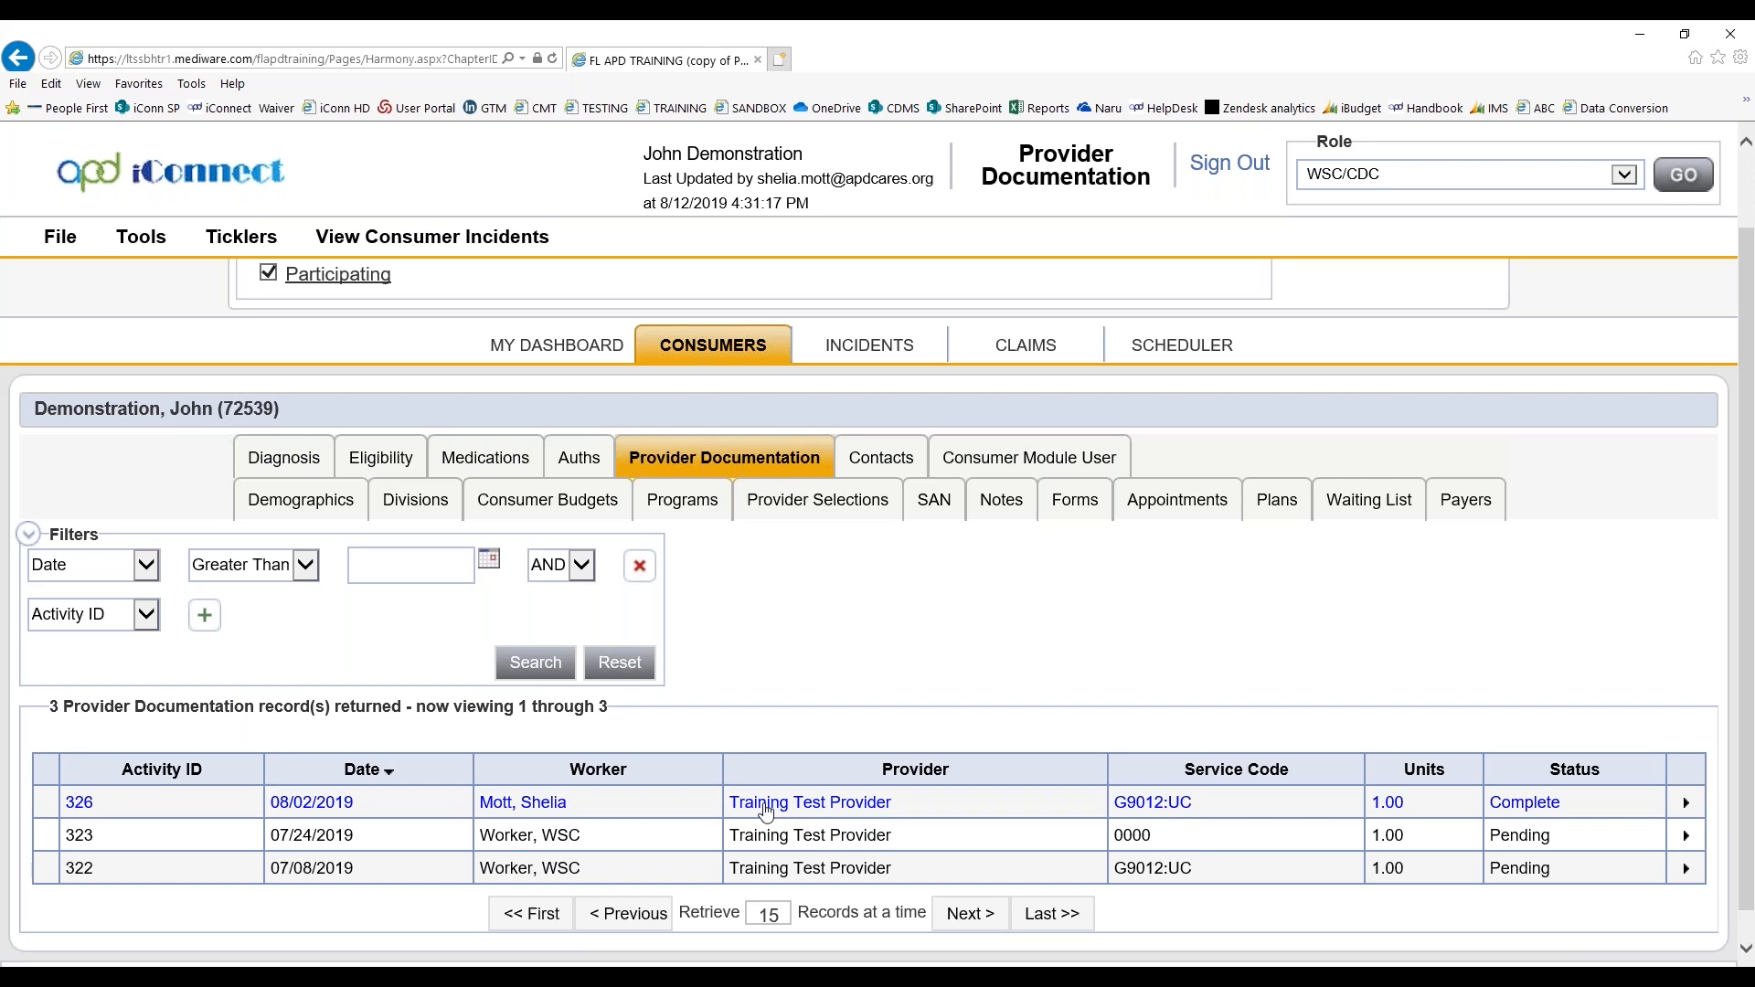
Open the completed 08/02/2019 provider documentation record to review its fields, and close it
left_click(755, 810)
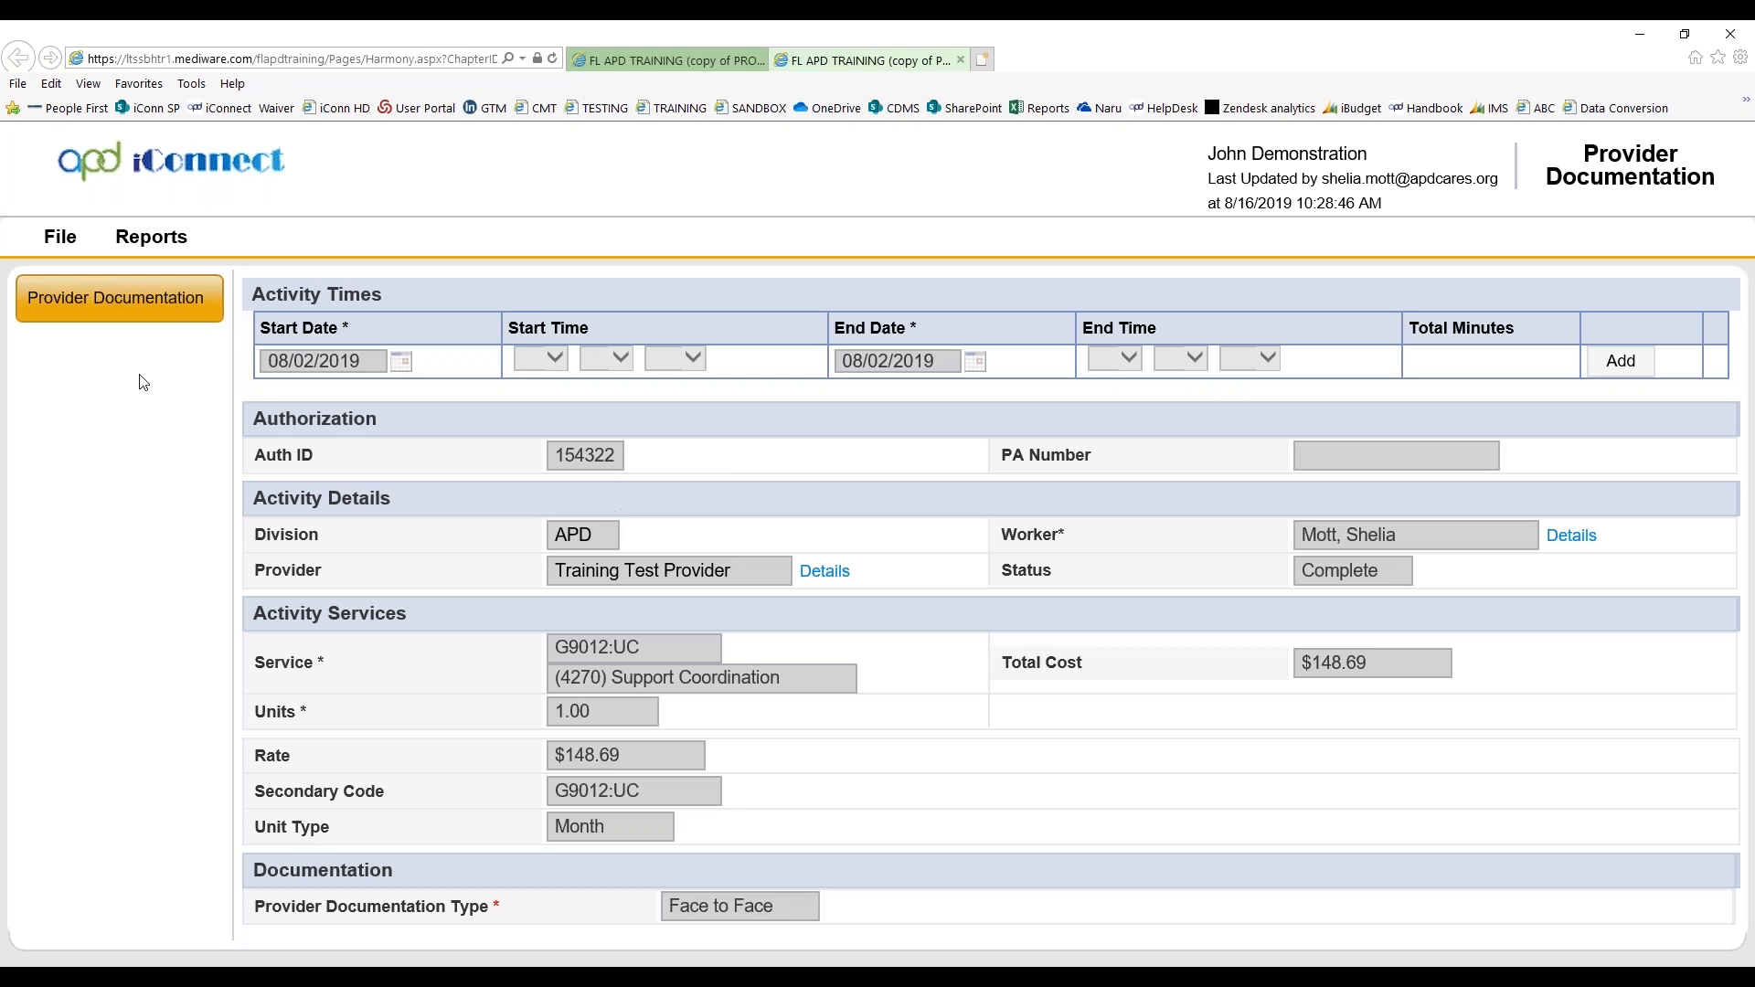
left_click(45, 230)
left_click(40, 431)
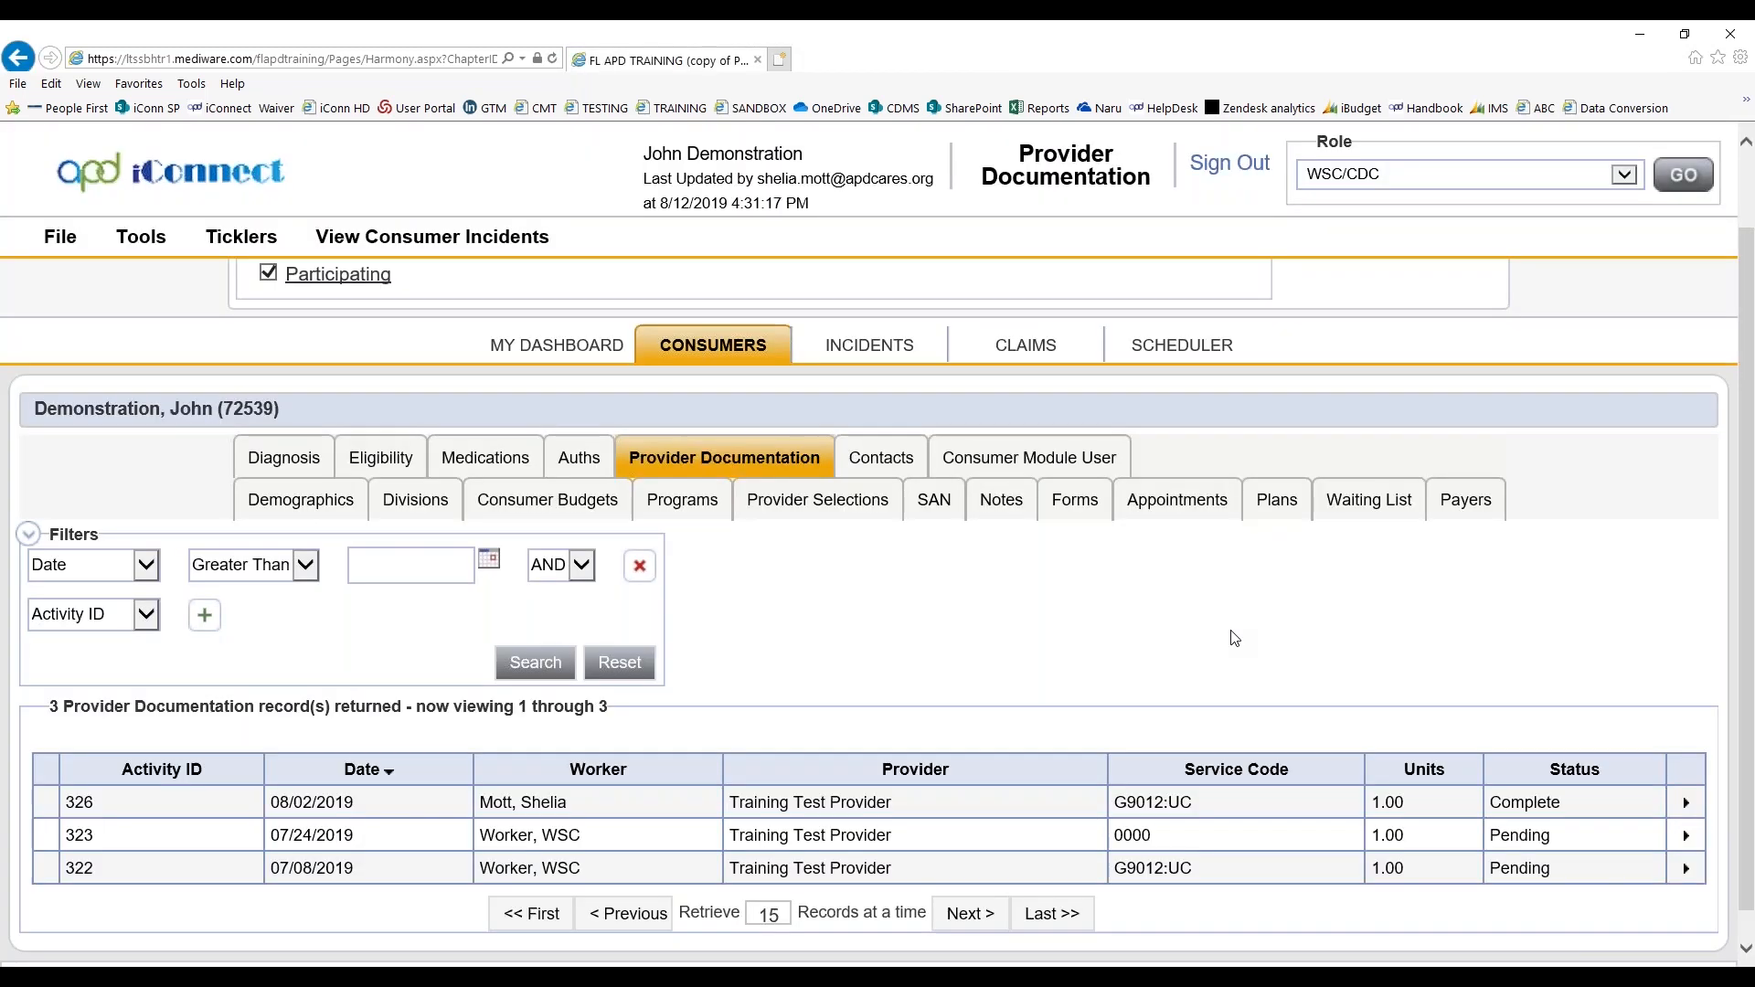
Review the session note attached to the pending 07/24/2019 provider documentation record, and close it without saving
left_click(1686, 836)
left_click(1676, 839)
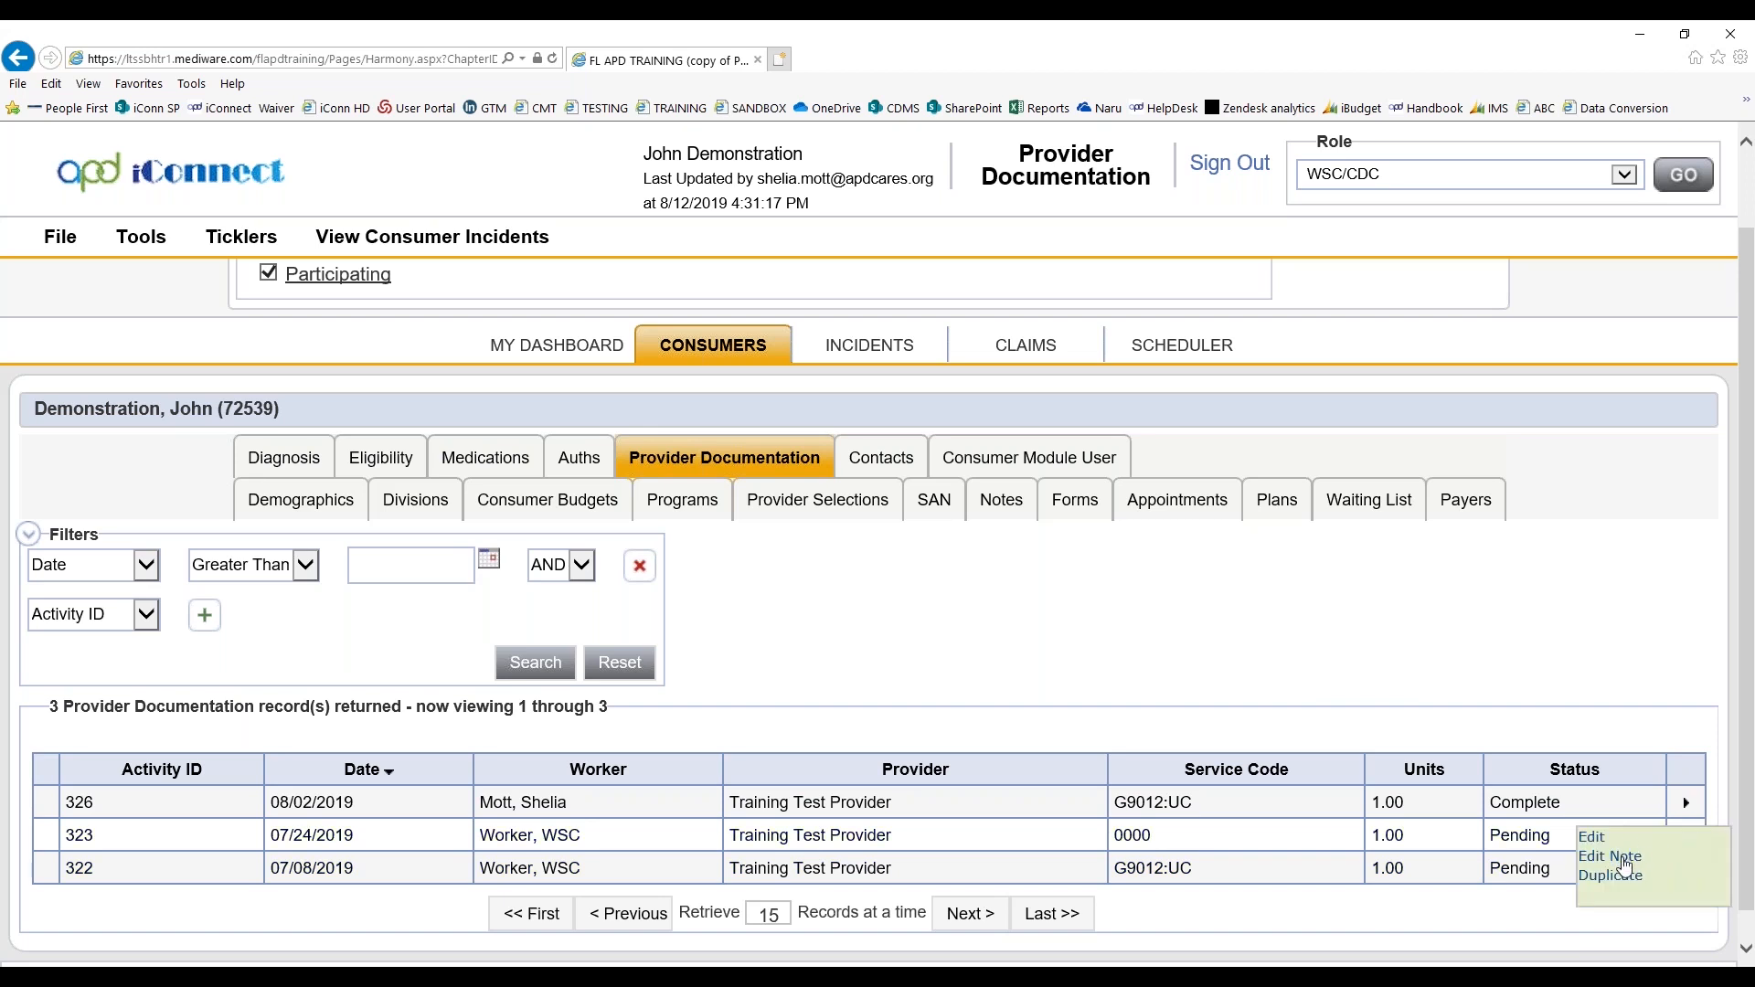
left_click(1625, 858)
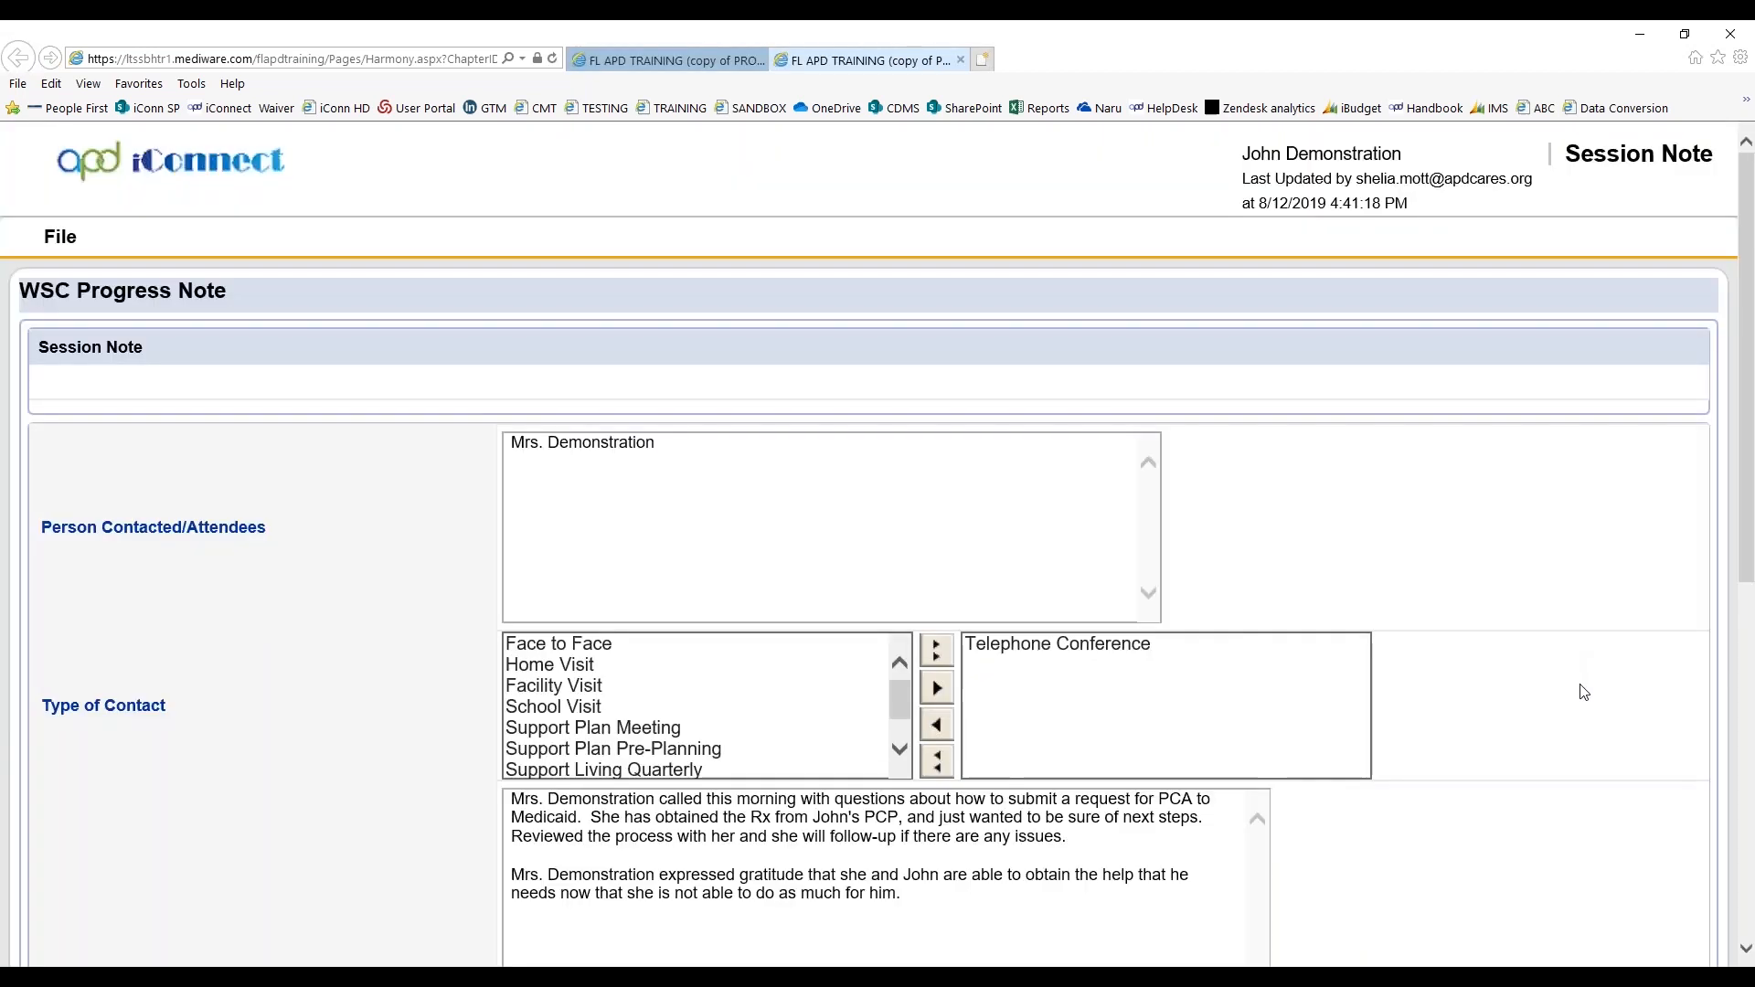
scroll(1584, 699, "down", 3)
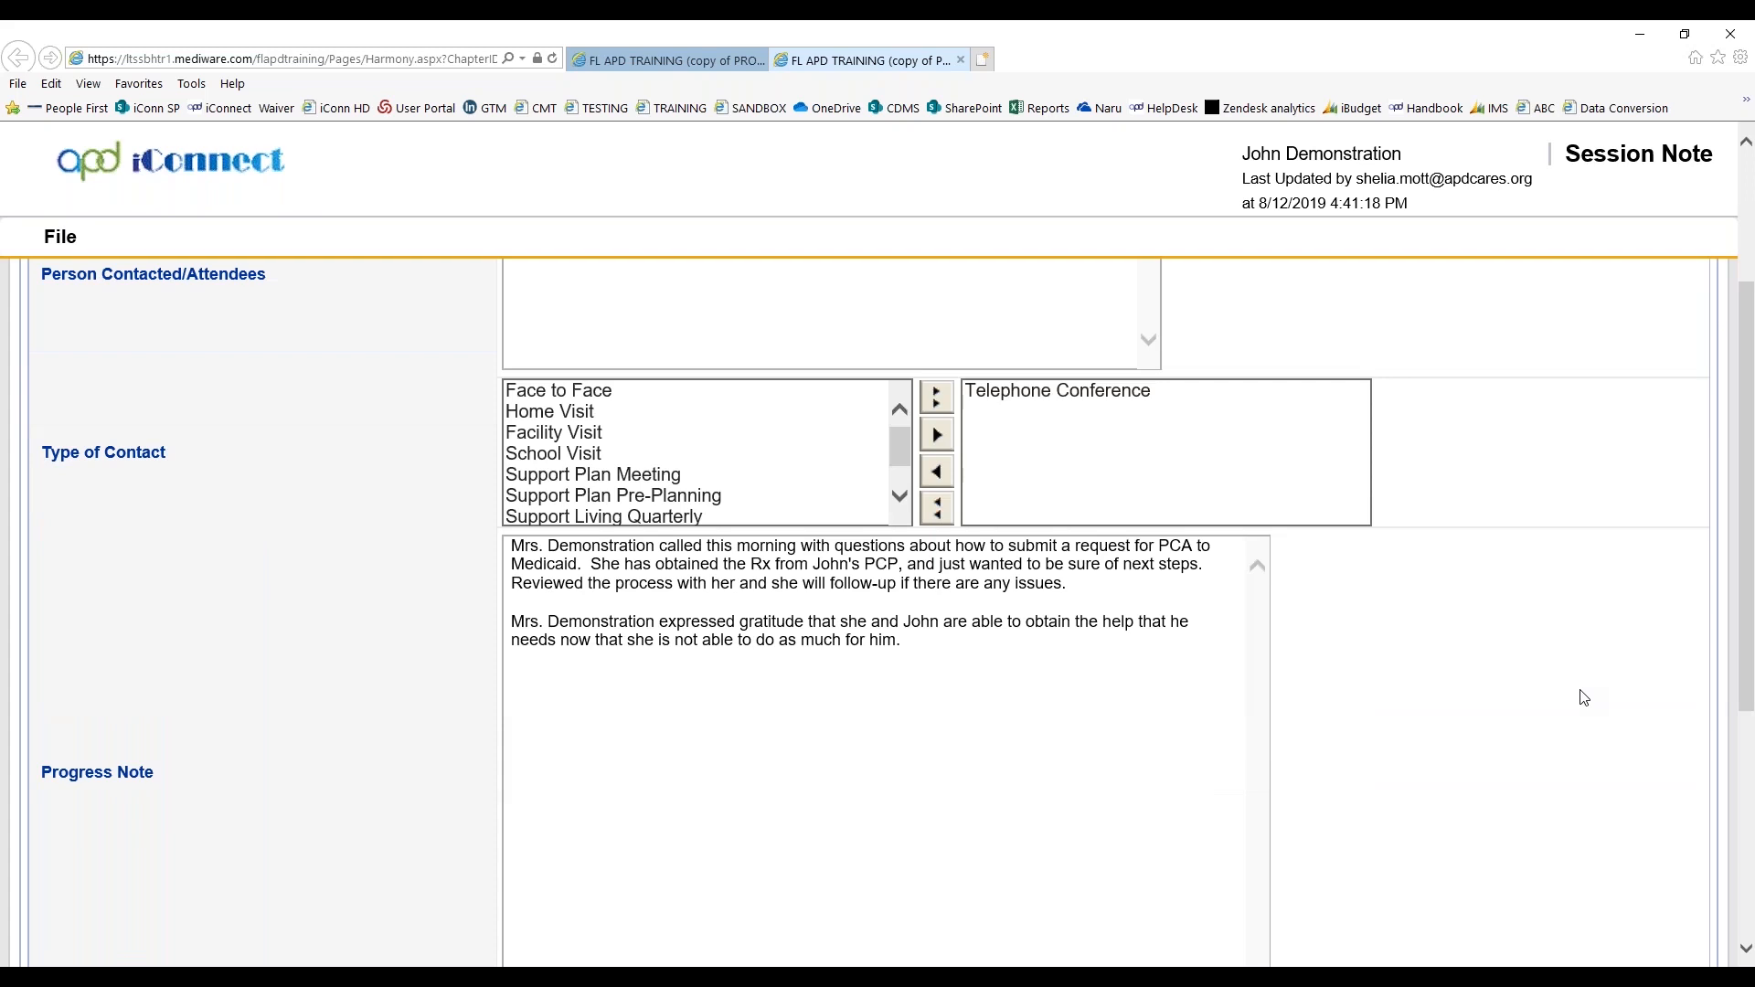
scroll(1584, 699, "up", 3)
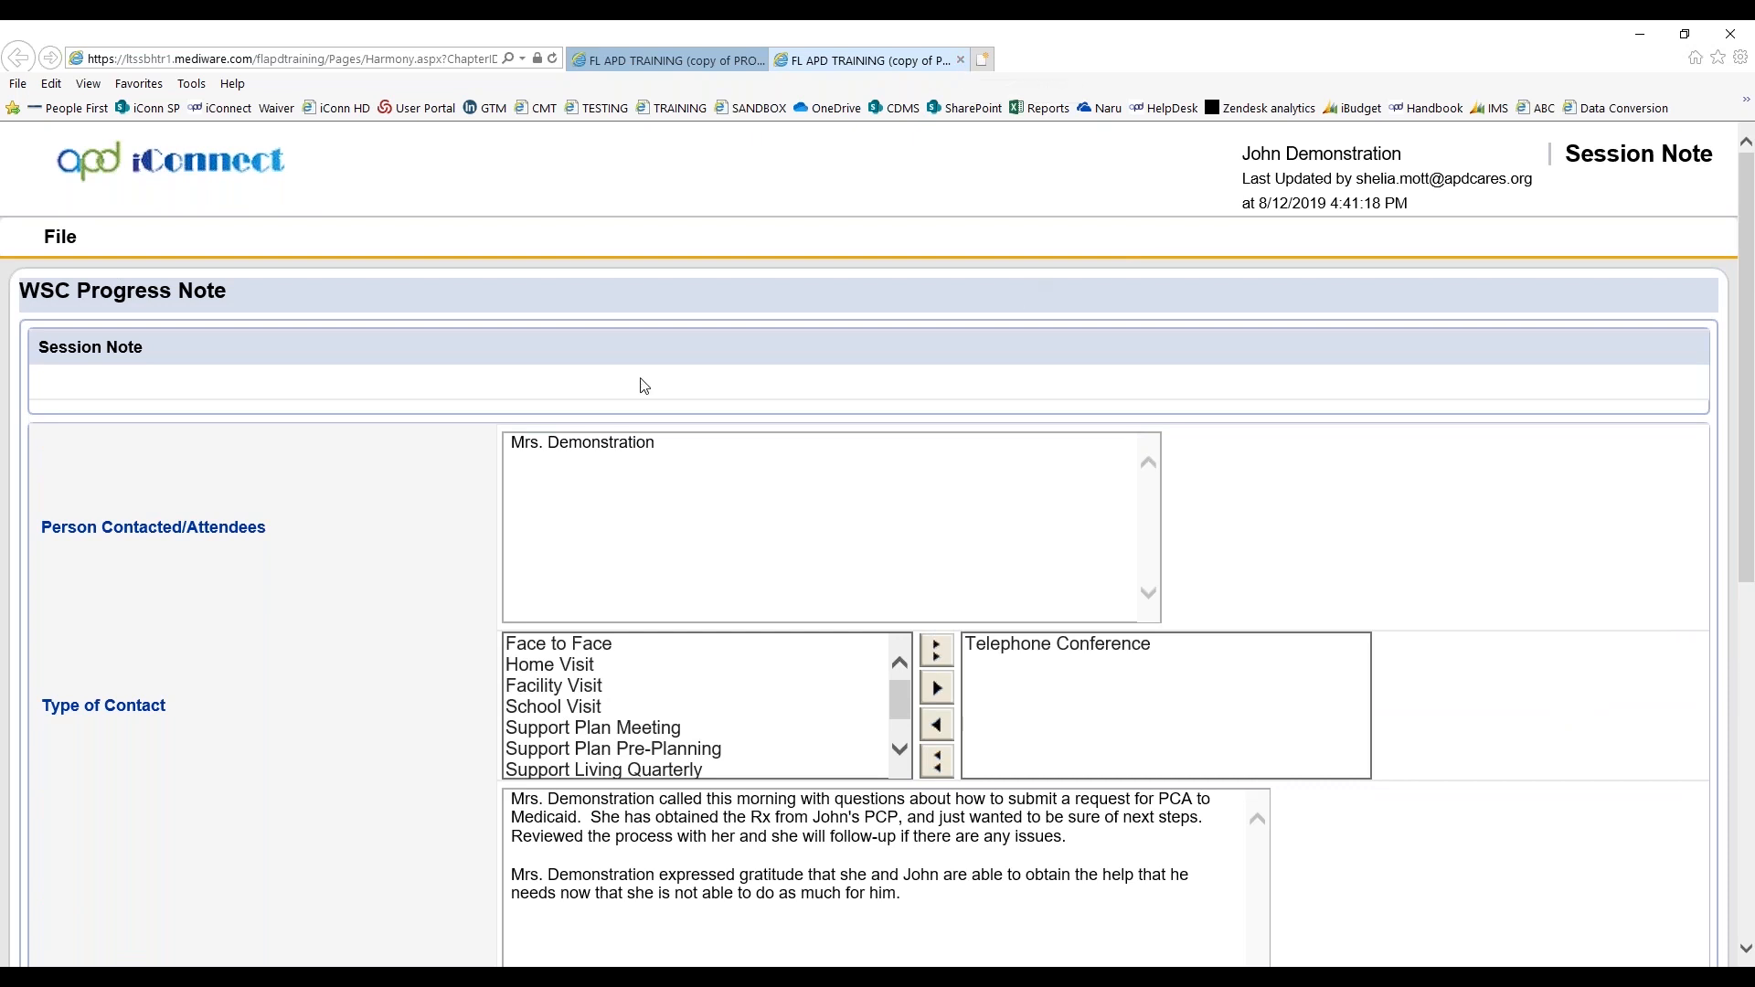
left_click(60, 237)
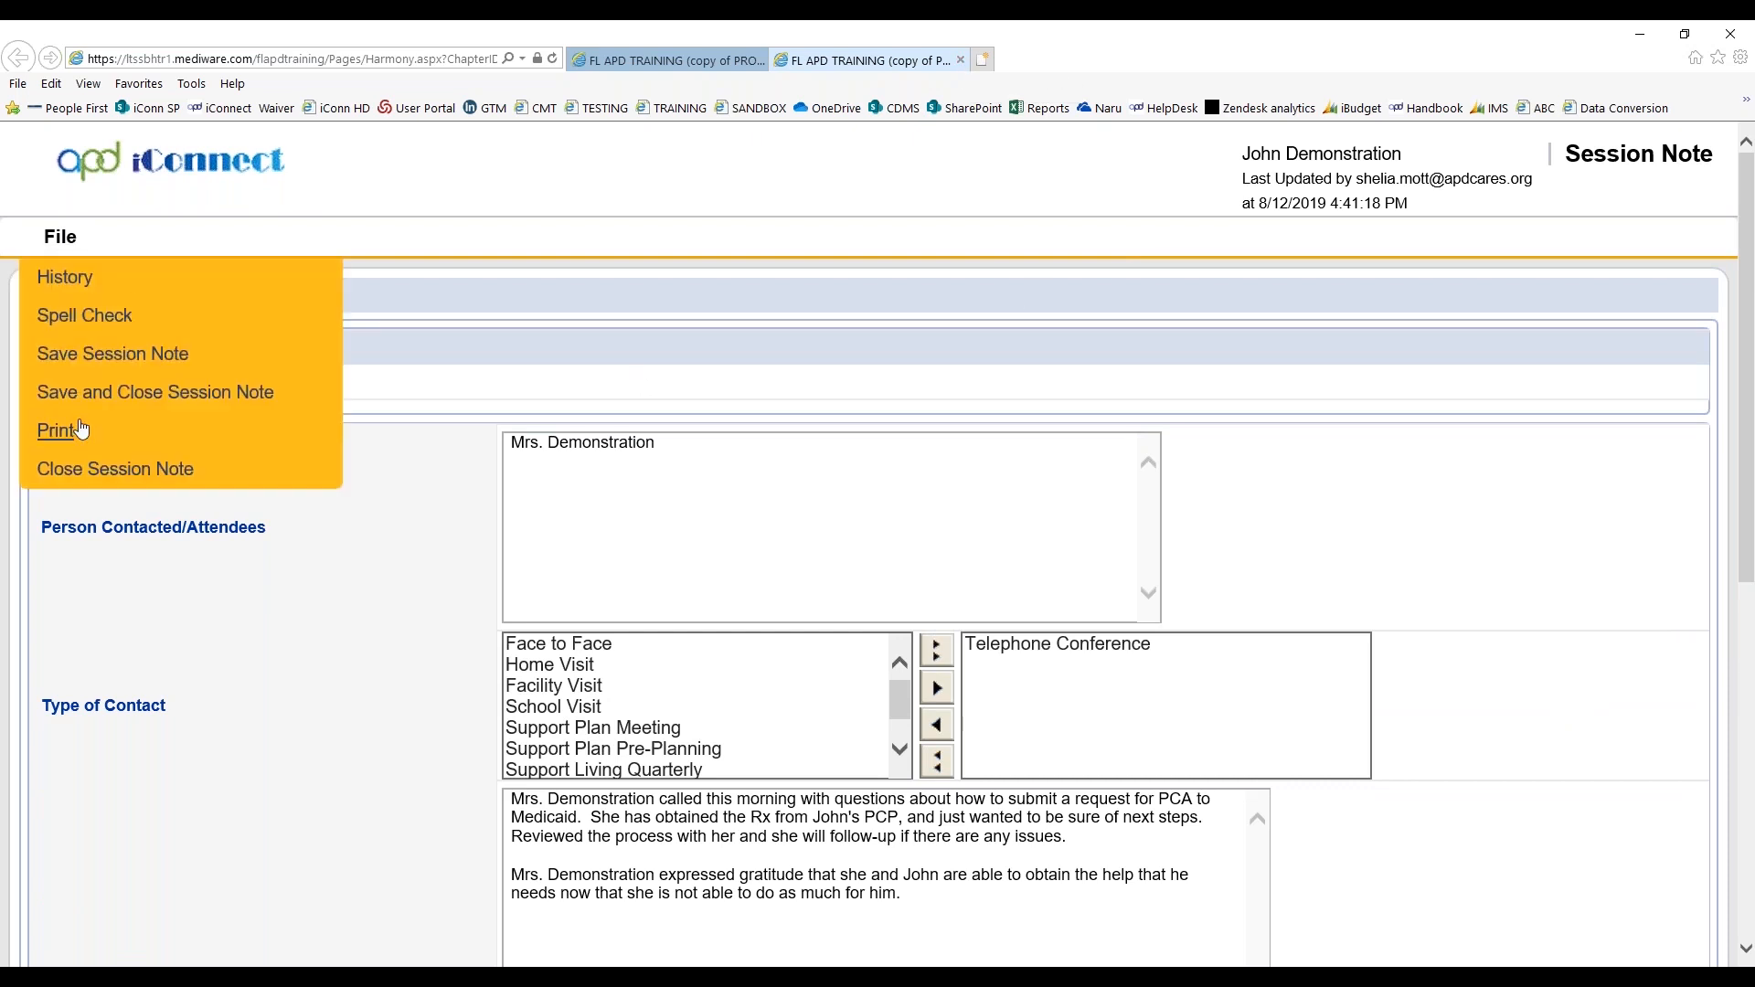
left_click(92, 482)
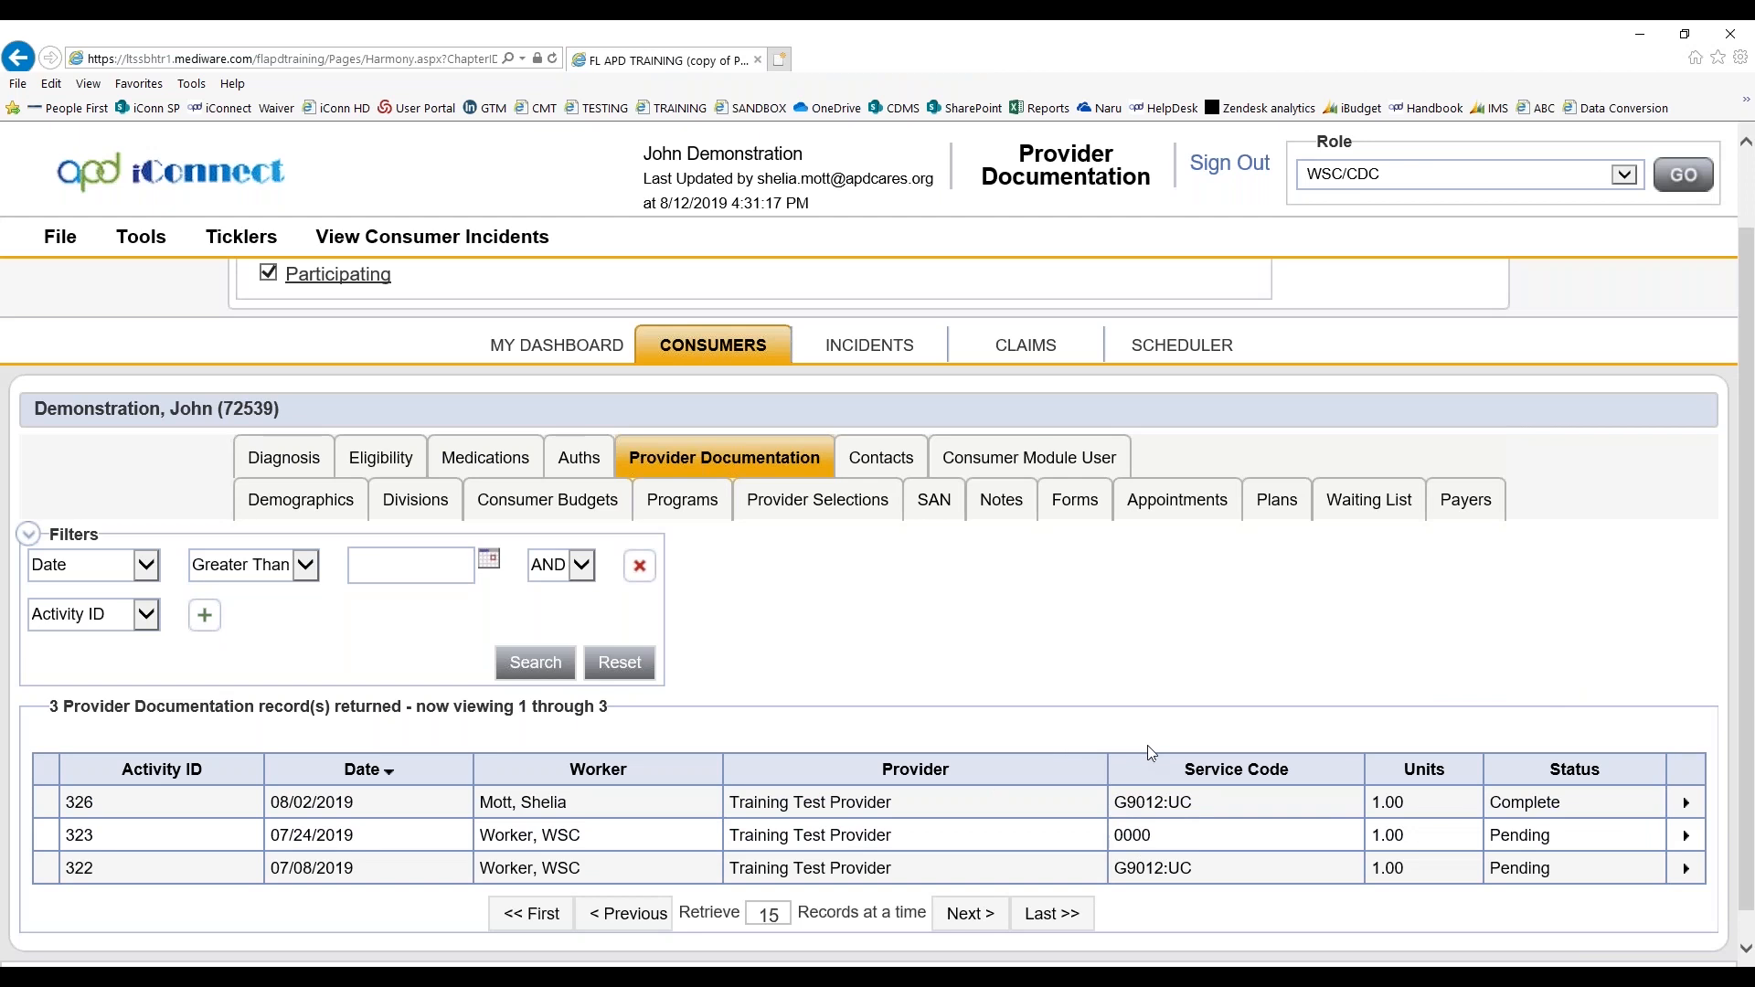
Add a new provider documentation record for the consumer with a start date of 08/15/2019
left_click(60, 237)
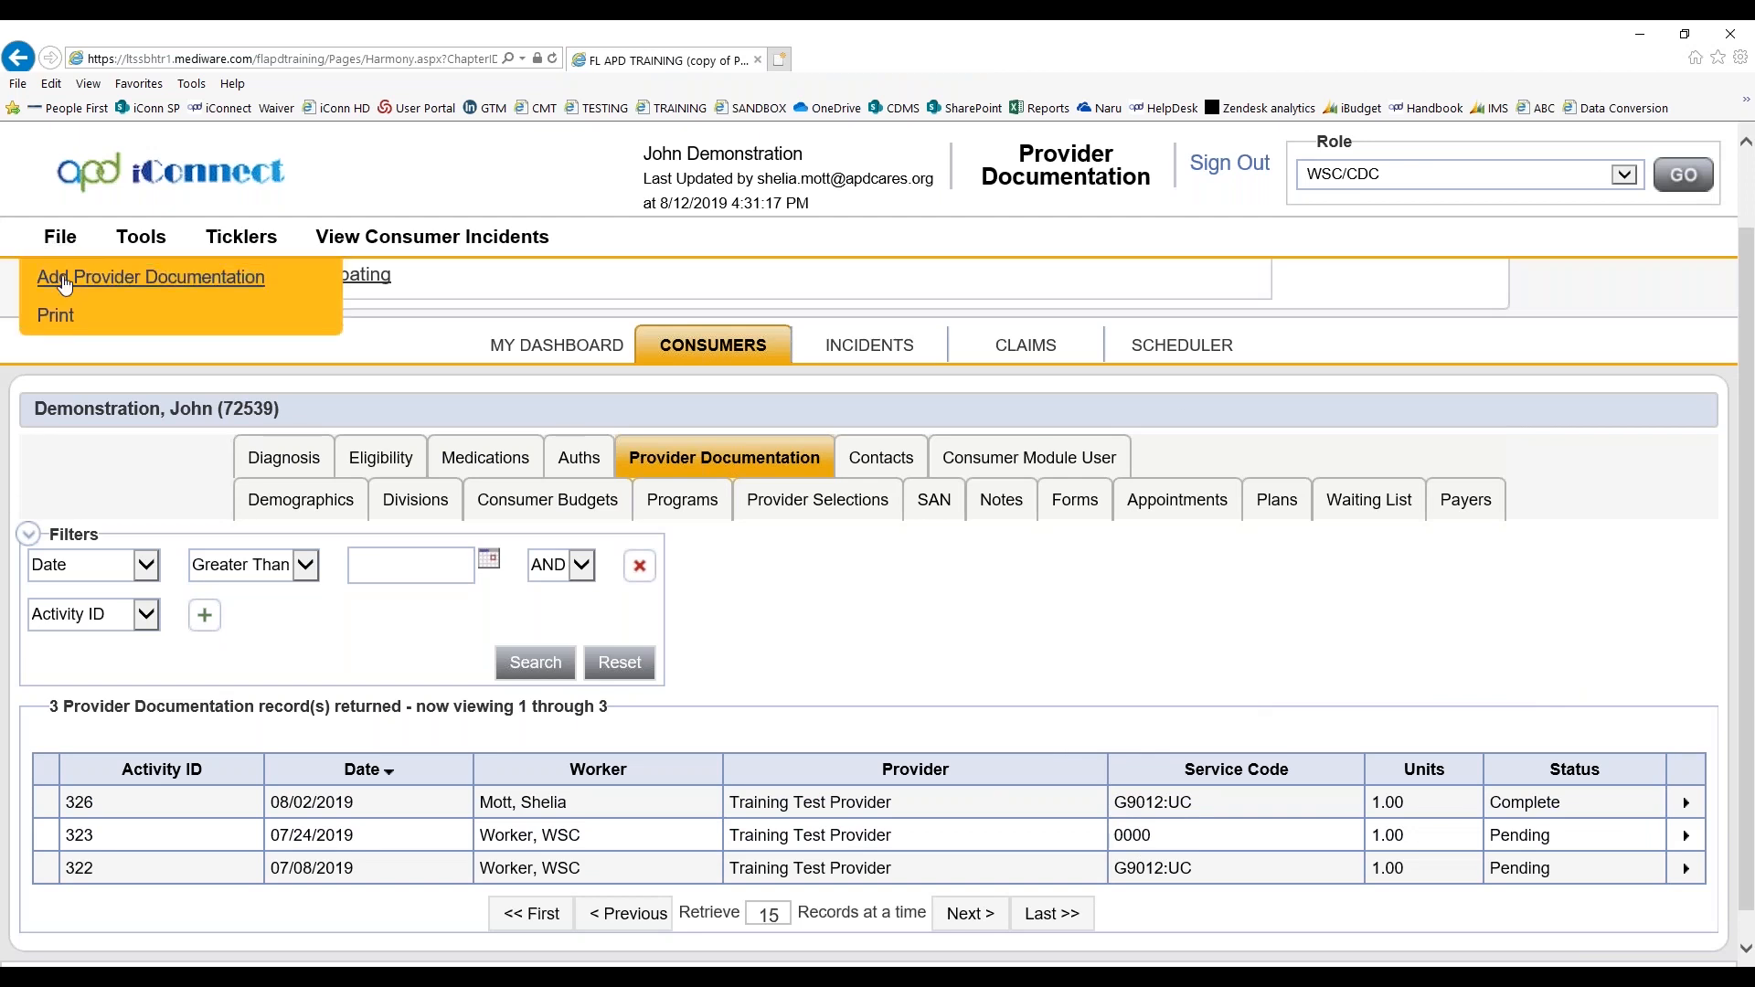
left_click(210, 329)
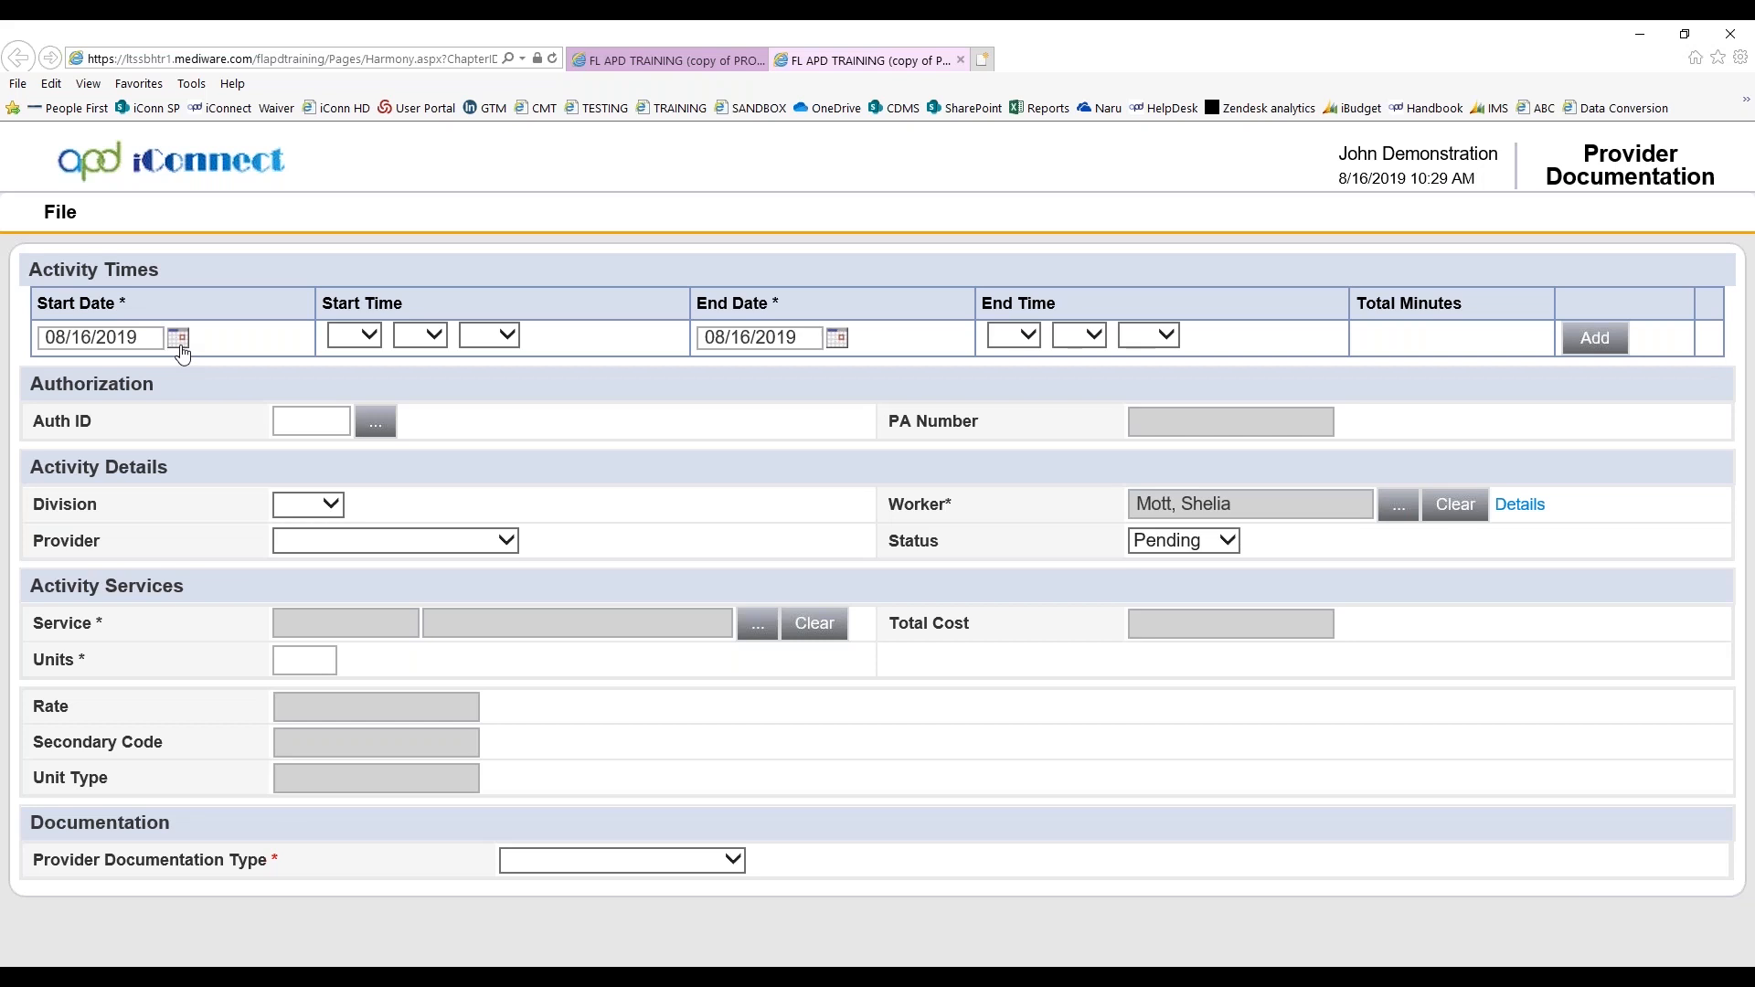
left_click(178, 339)
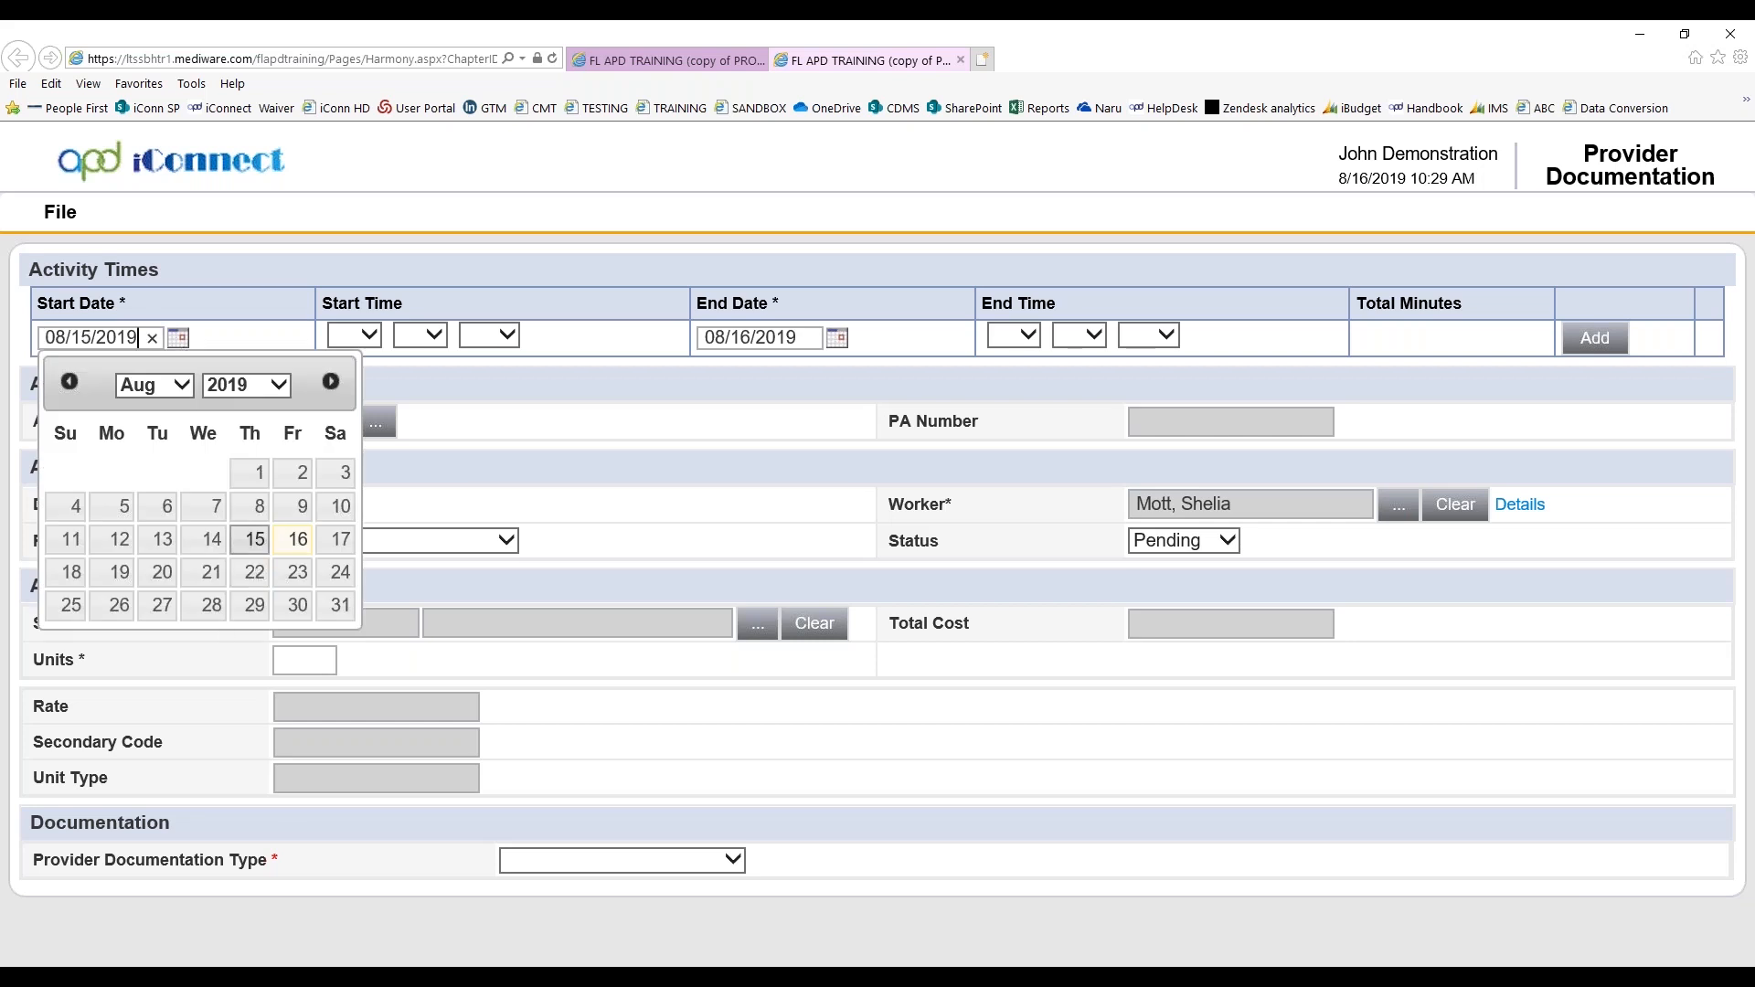
Set the activity's start time to 05:00 PM
left_click(354, 335)
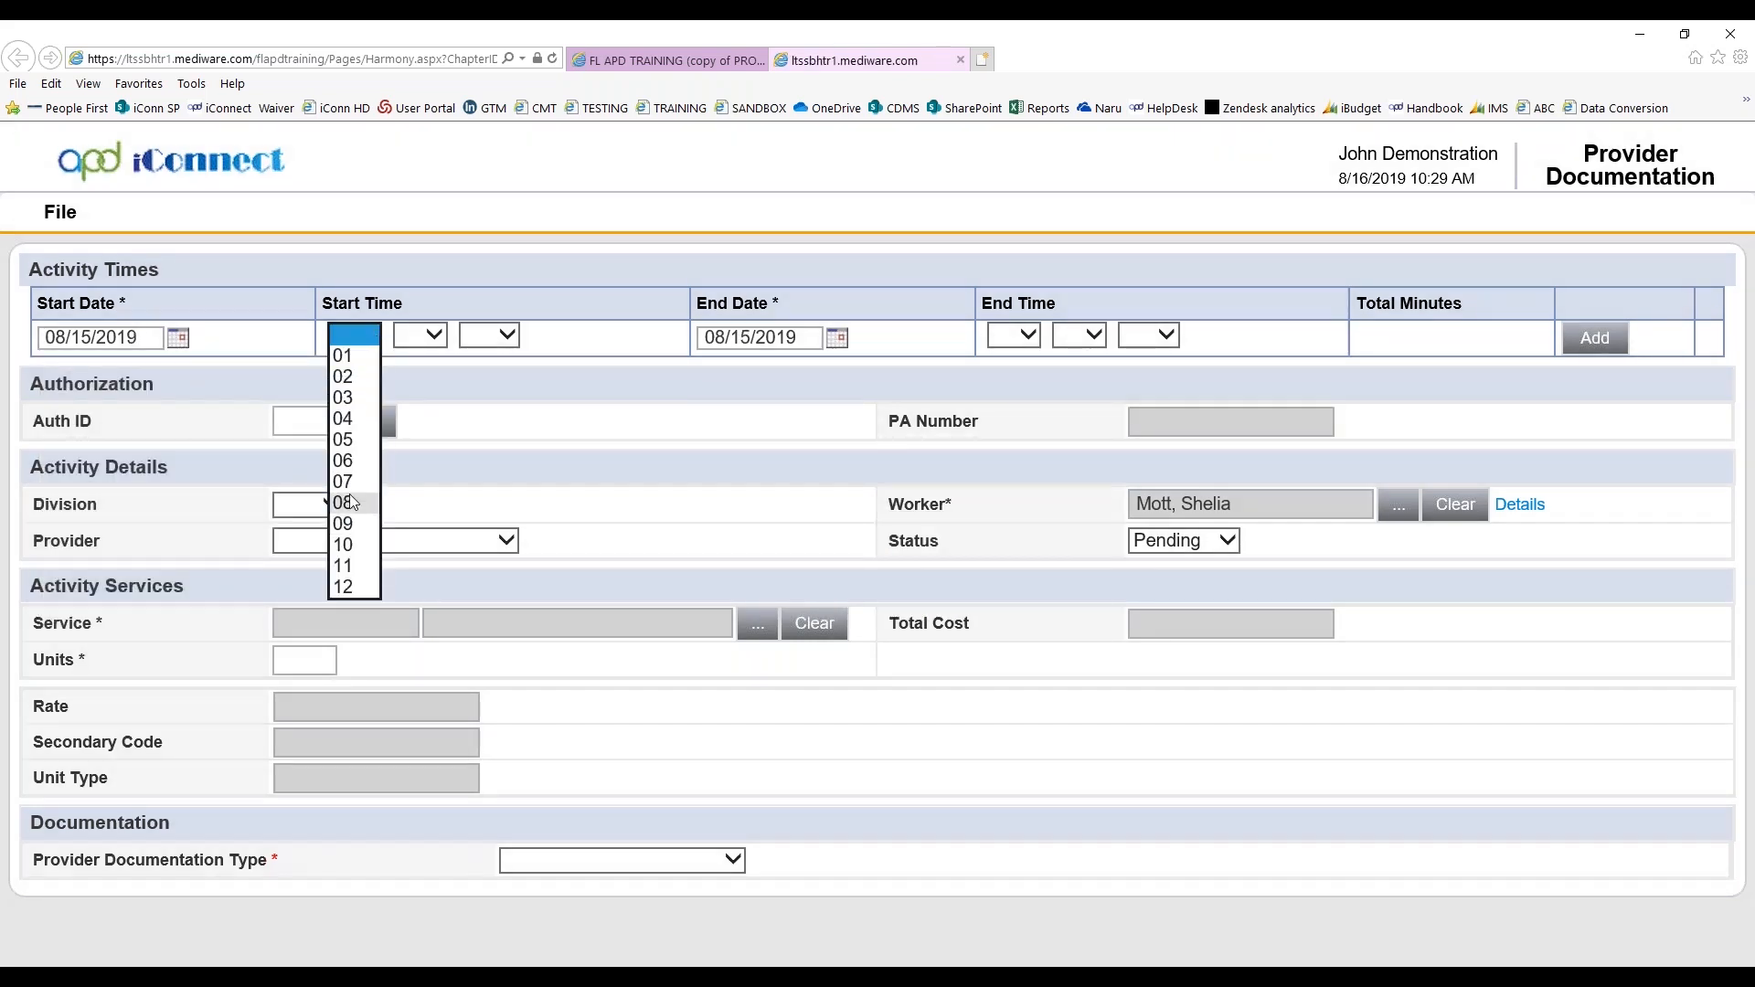
left_click(343, 439)
left_click(429, 337)
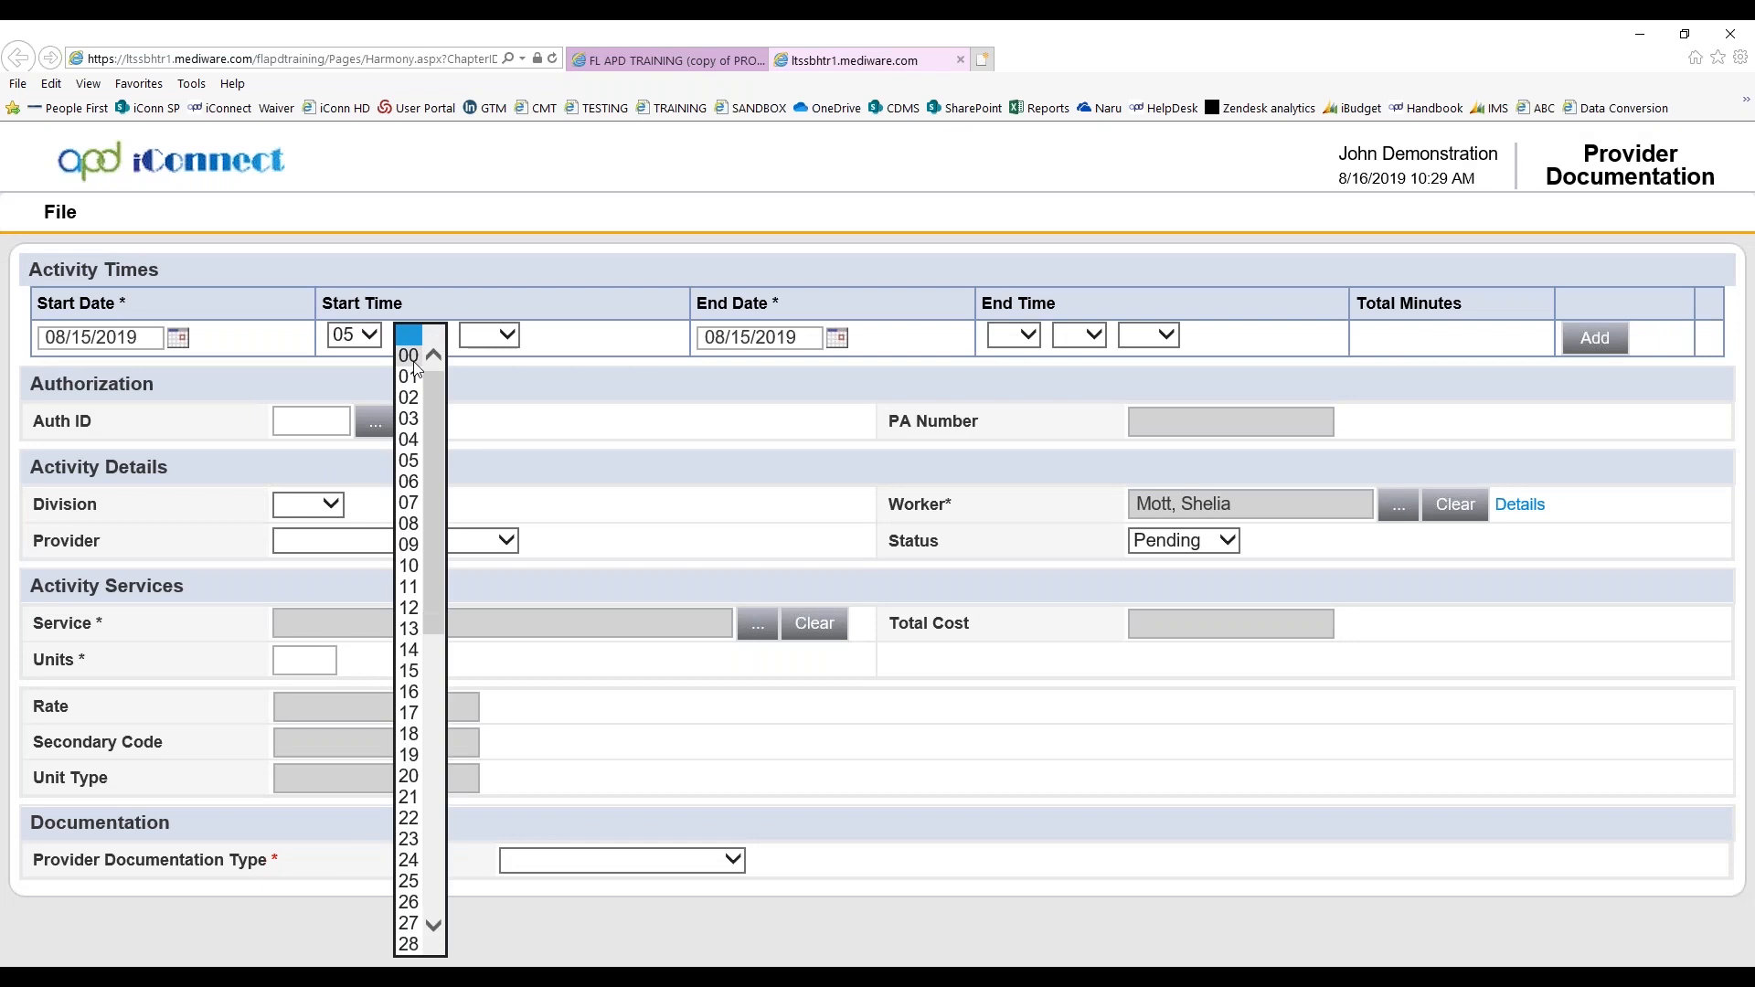
left_click(411, 356)
left_click(483, 338)
left_click(479, 375)
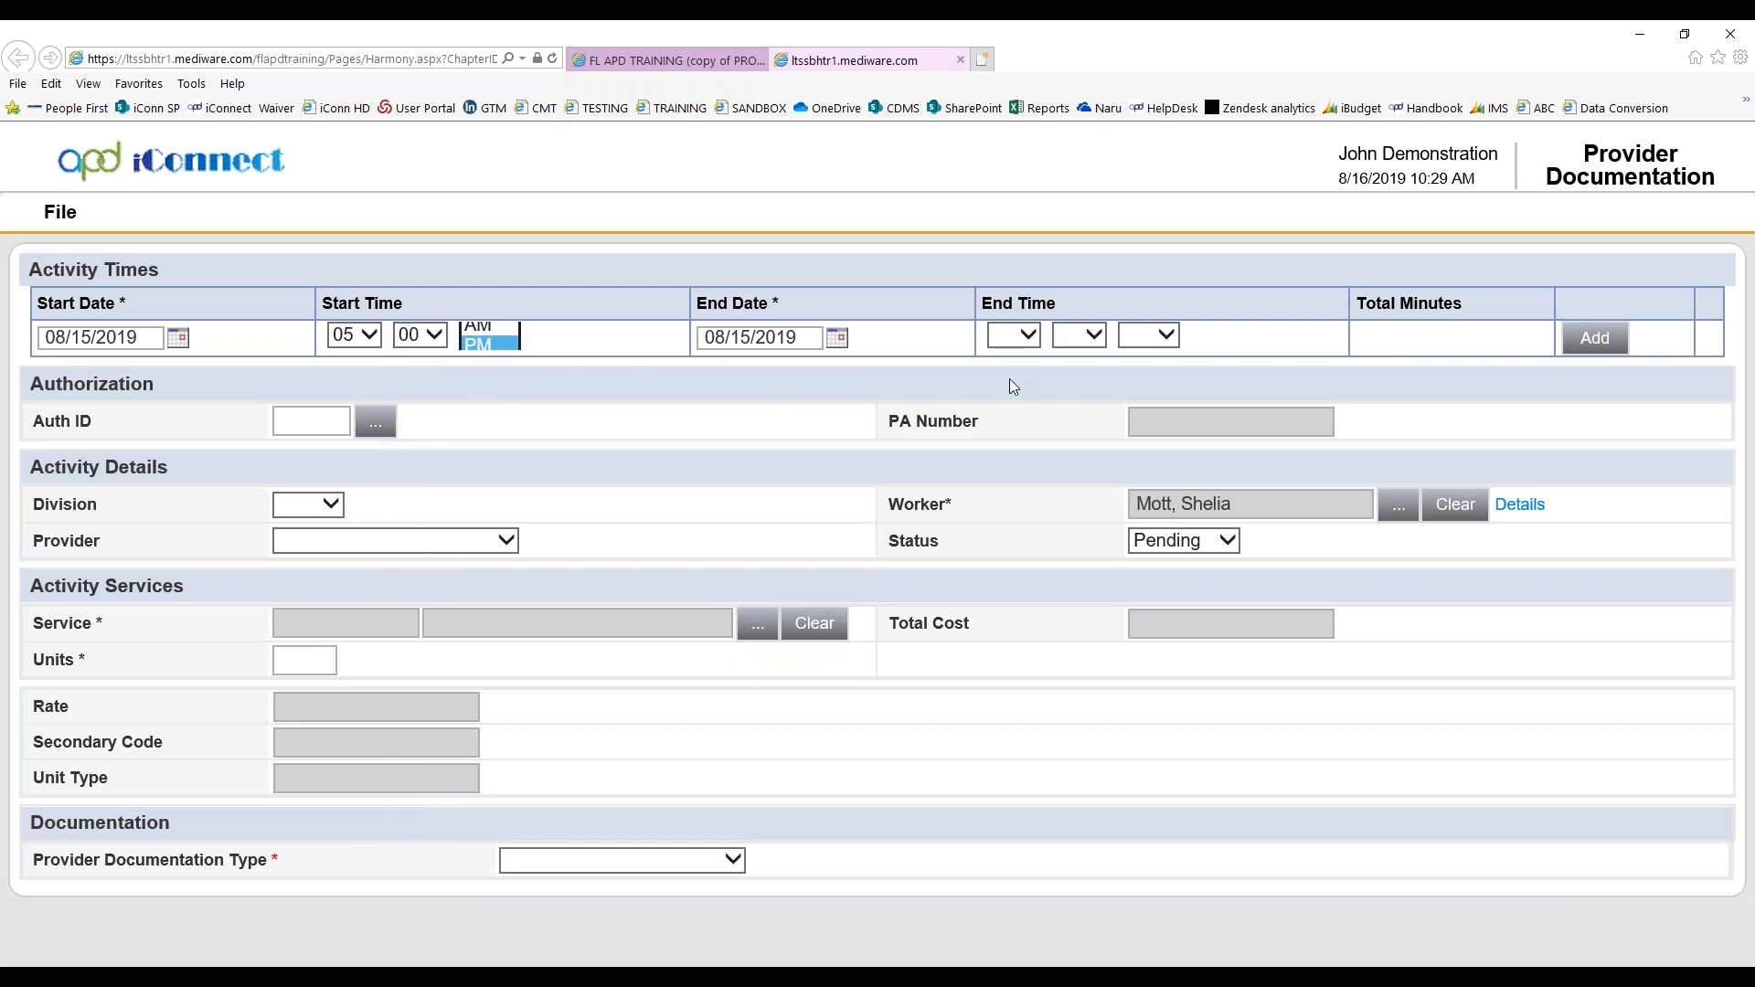
Set the activity's end time to 05:30 PM
left_click(1030, 349)
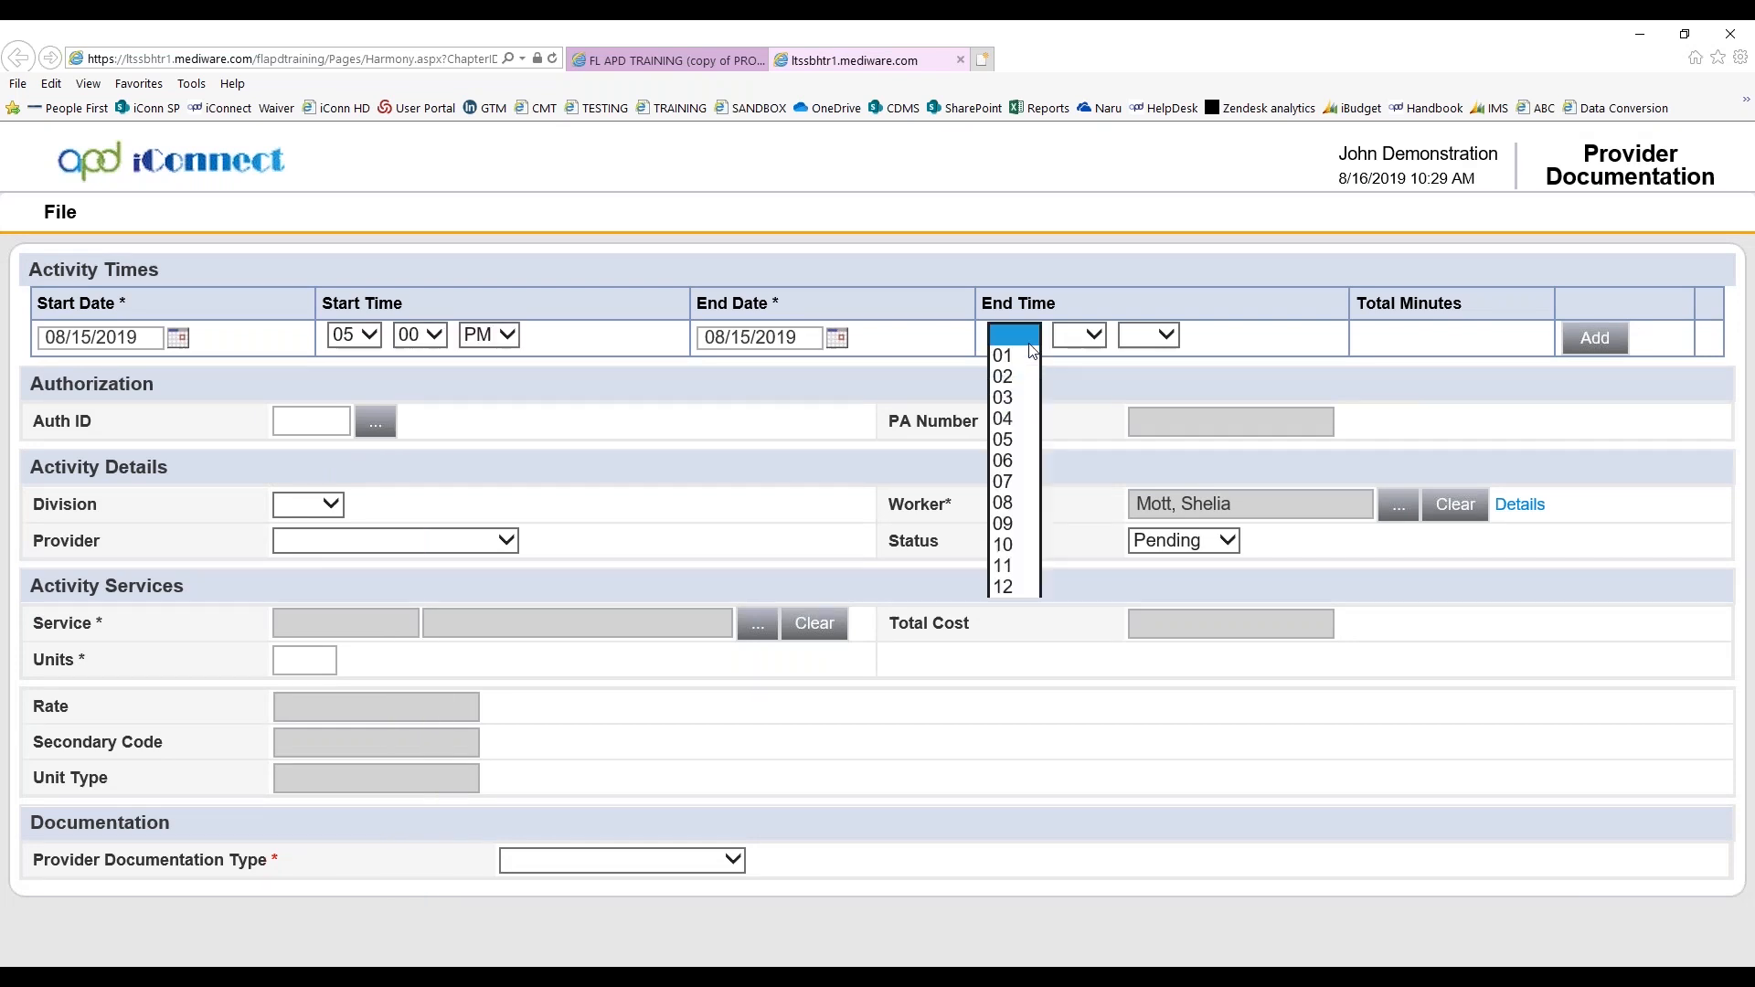
left_click(1004, 440)
left_click(1079, 335)
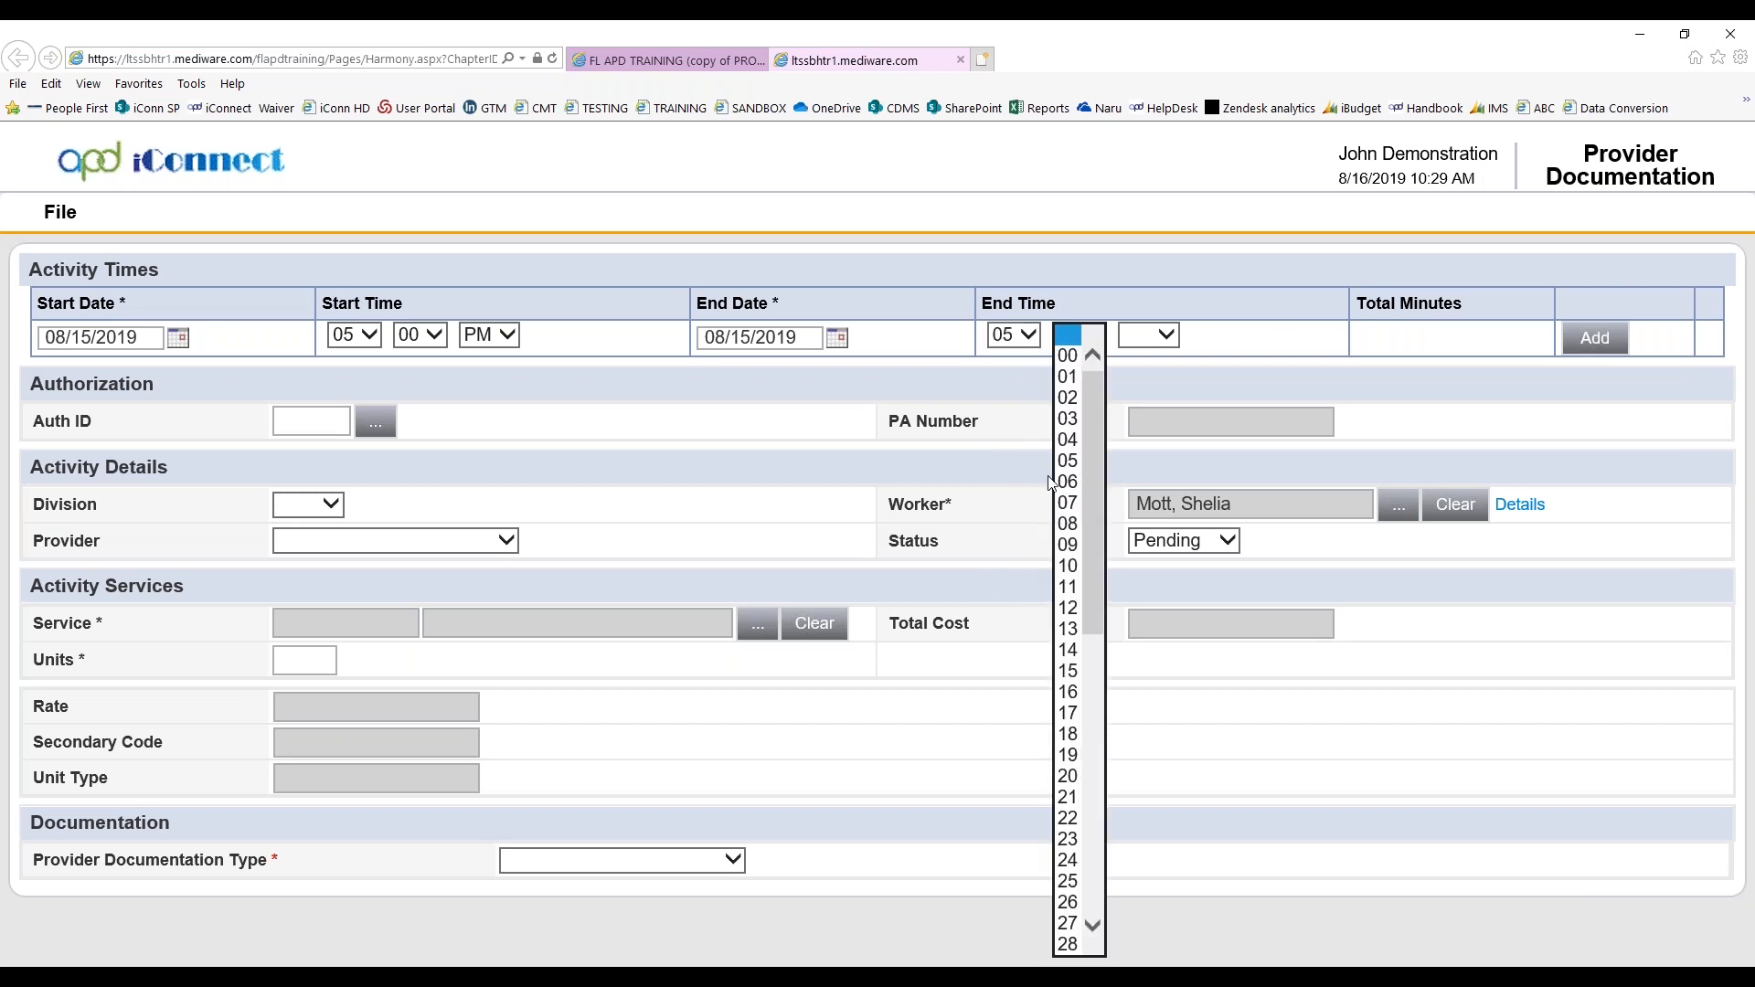
left_click_drag(1100, 637, 1092, 671)
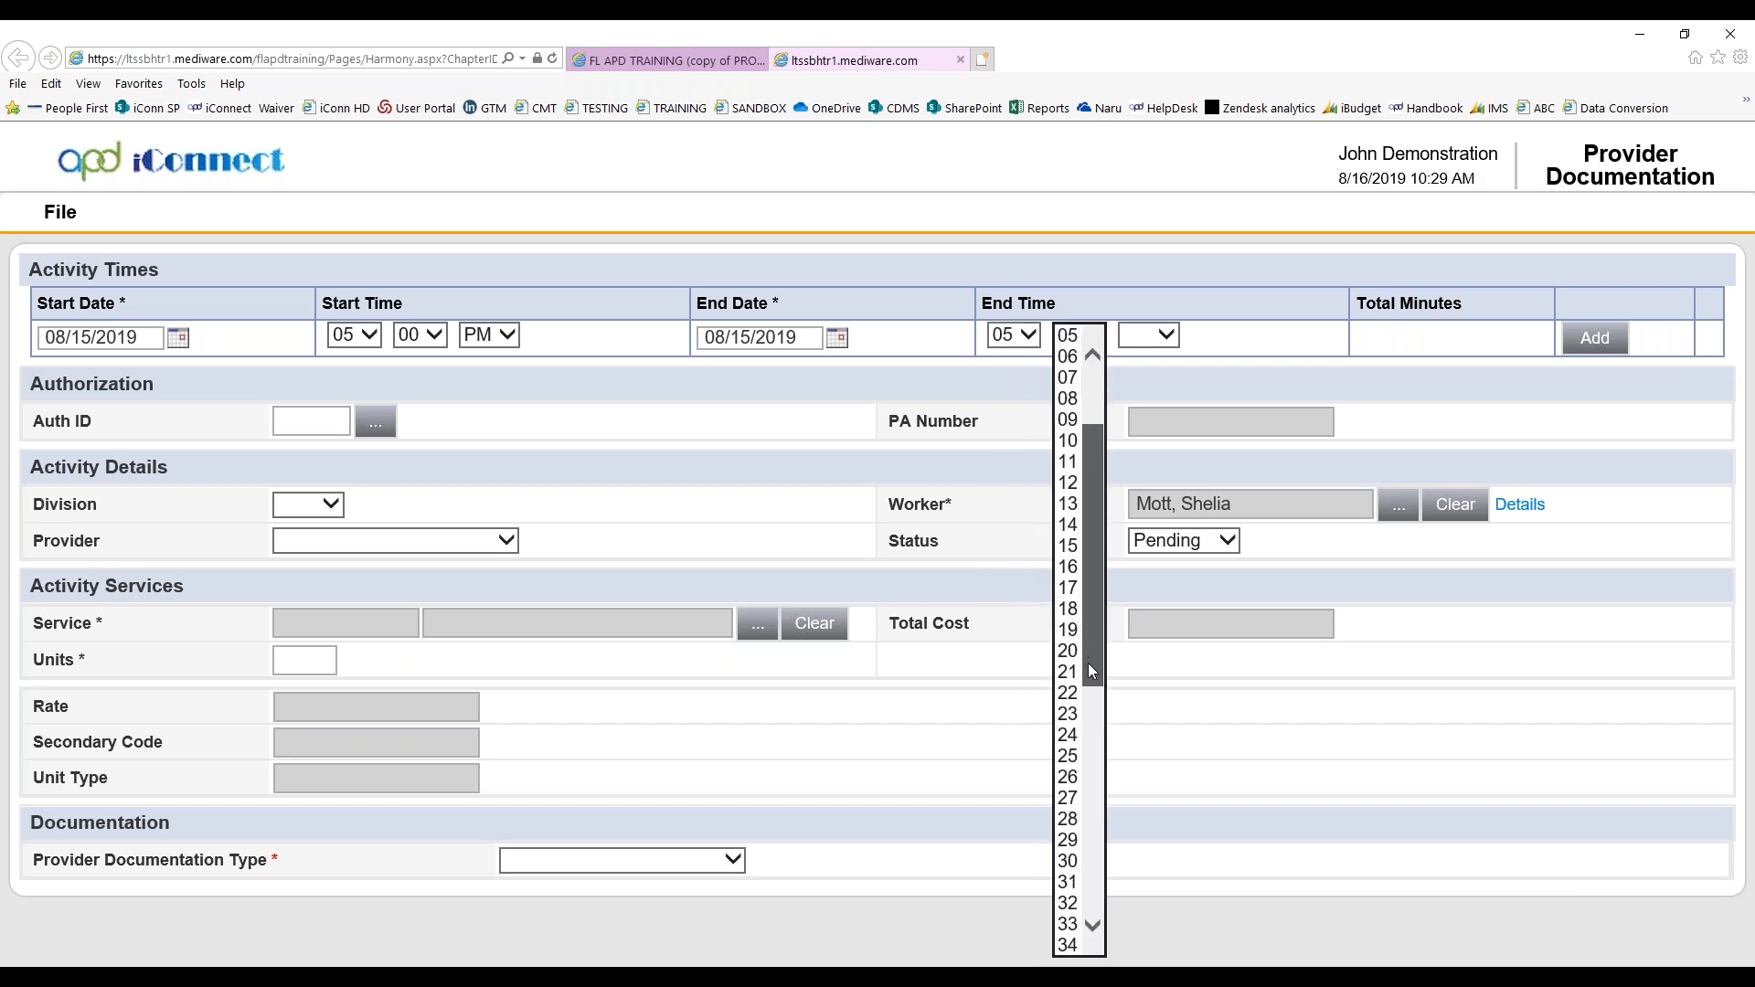
left_click(1068, 860)
left_click(1156, 334)
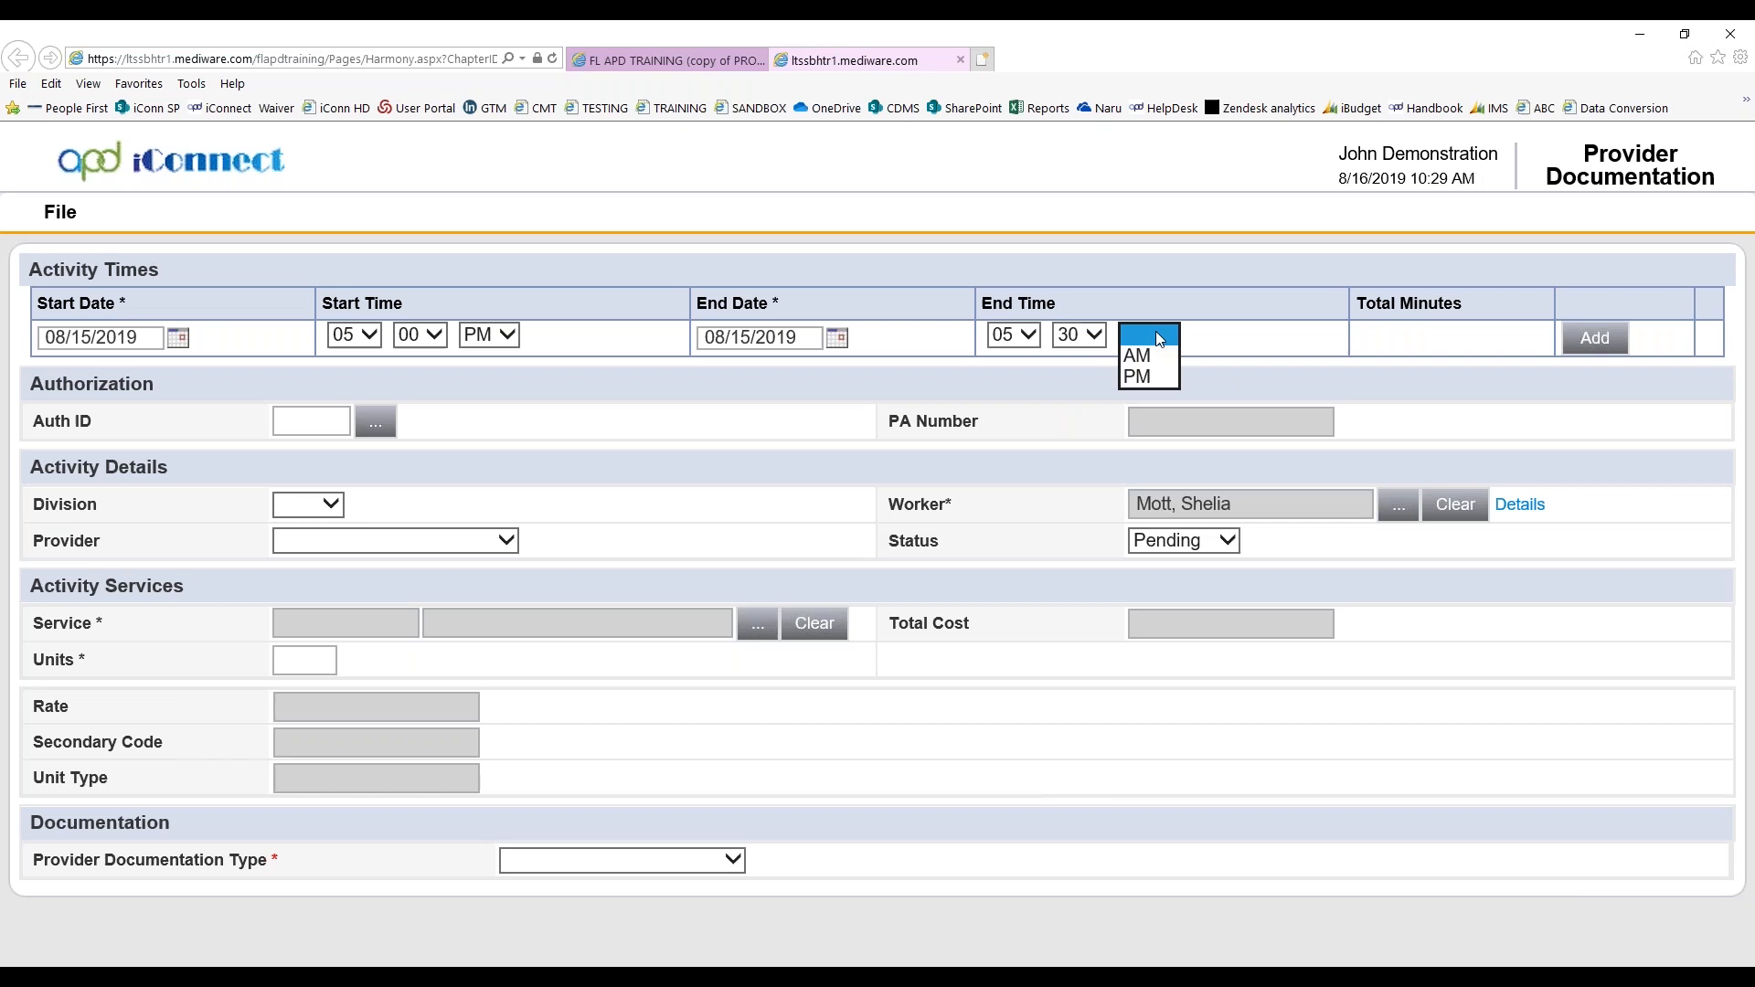
left_click(1139, 377)
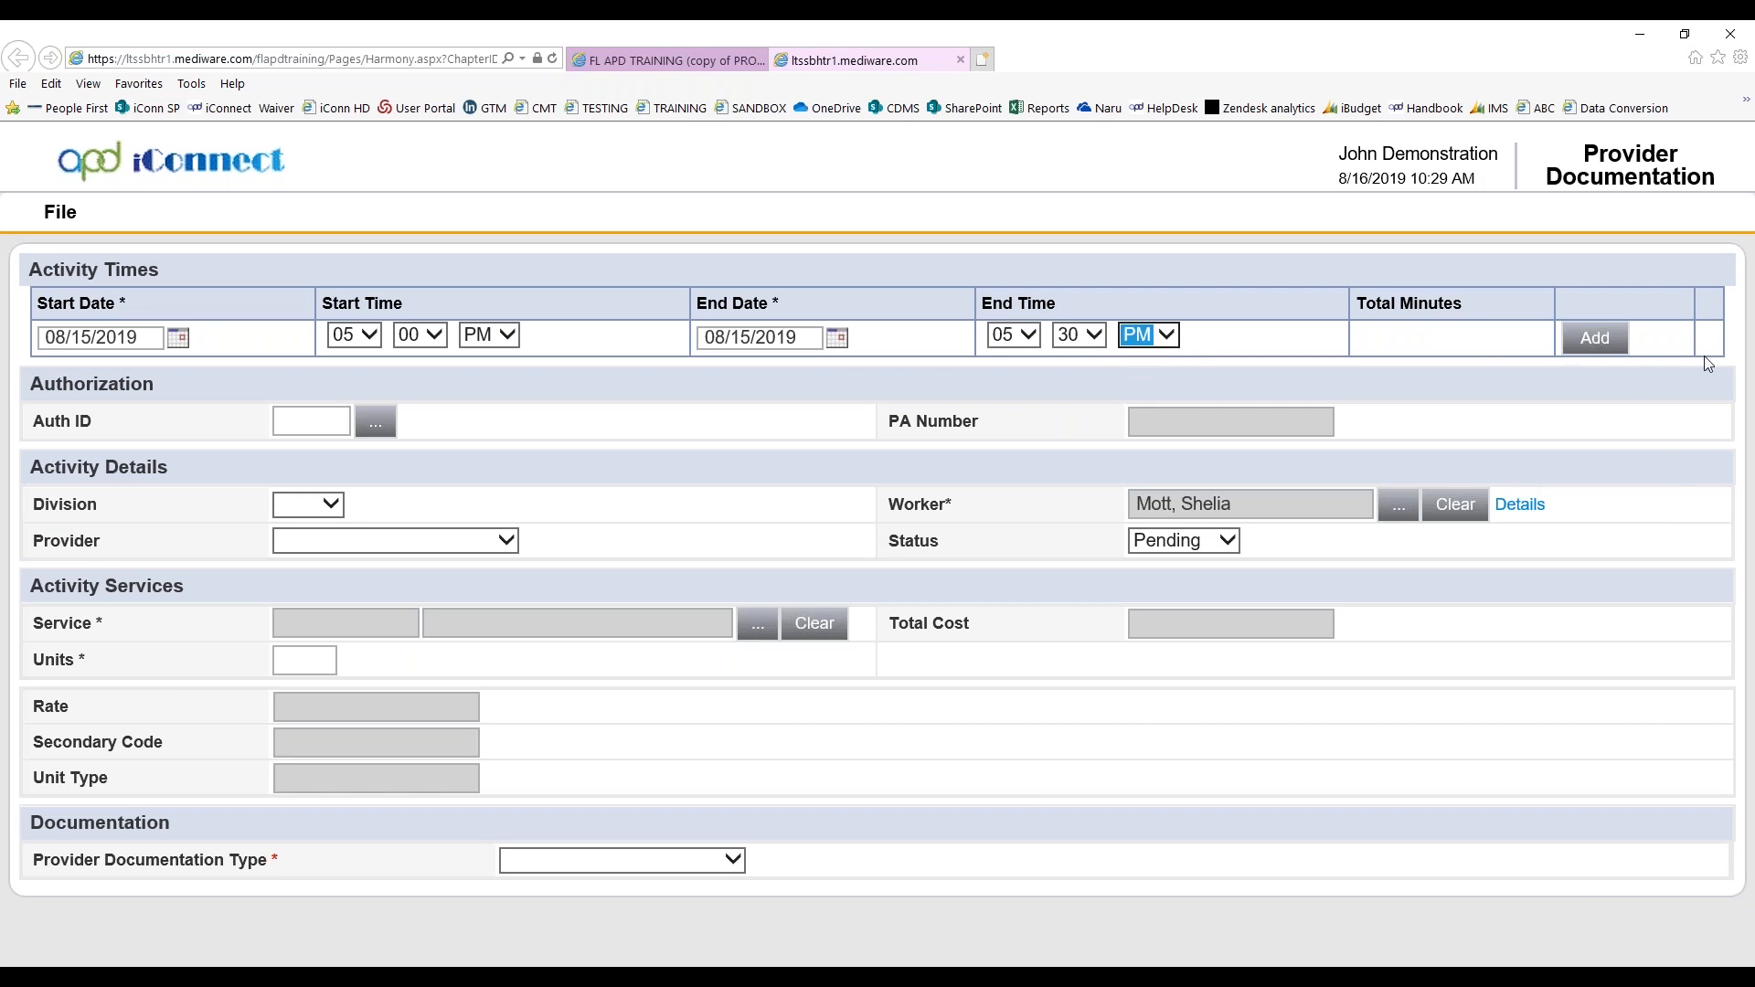
Add the 08/15/2019 activity time entry, and set the division to APD with Training Test Provider as the provider
left_click(1596, 338)
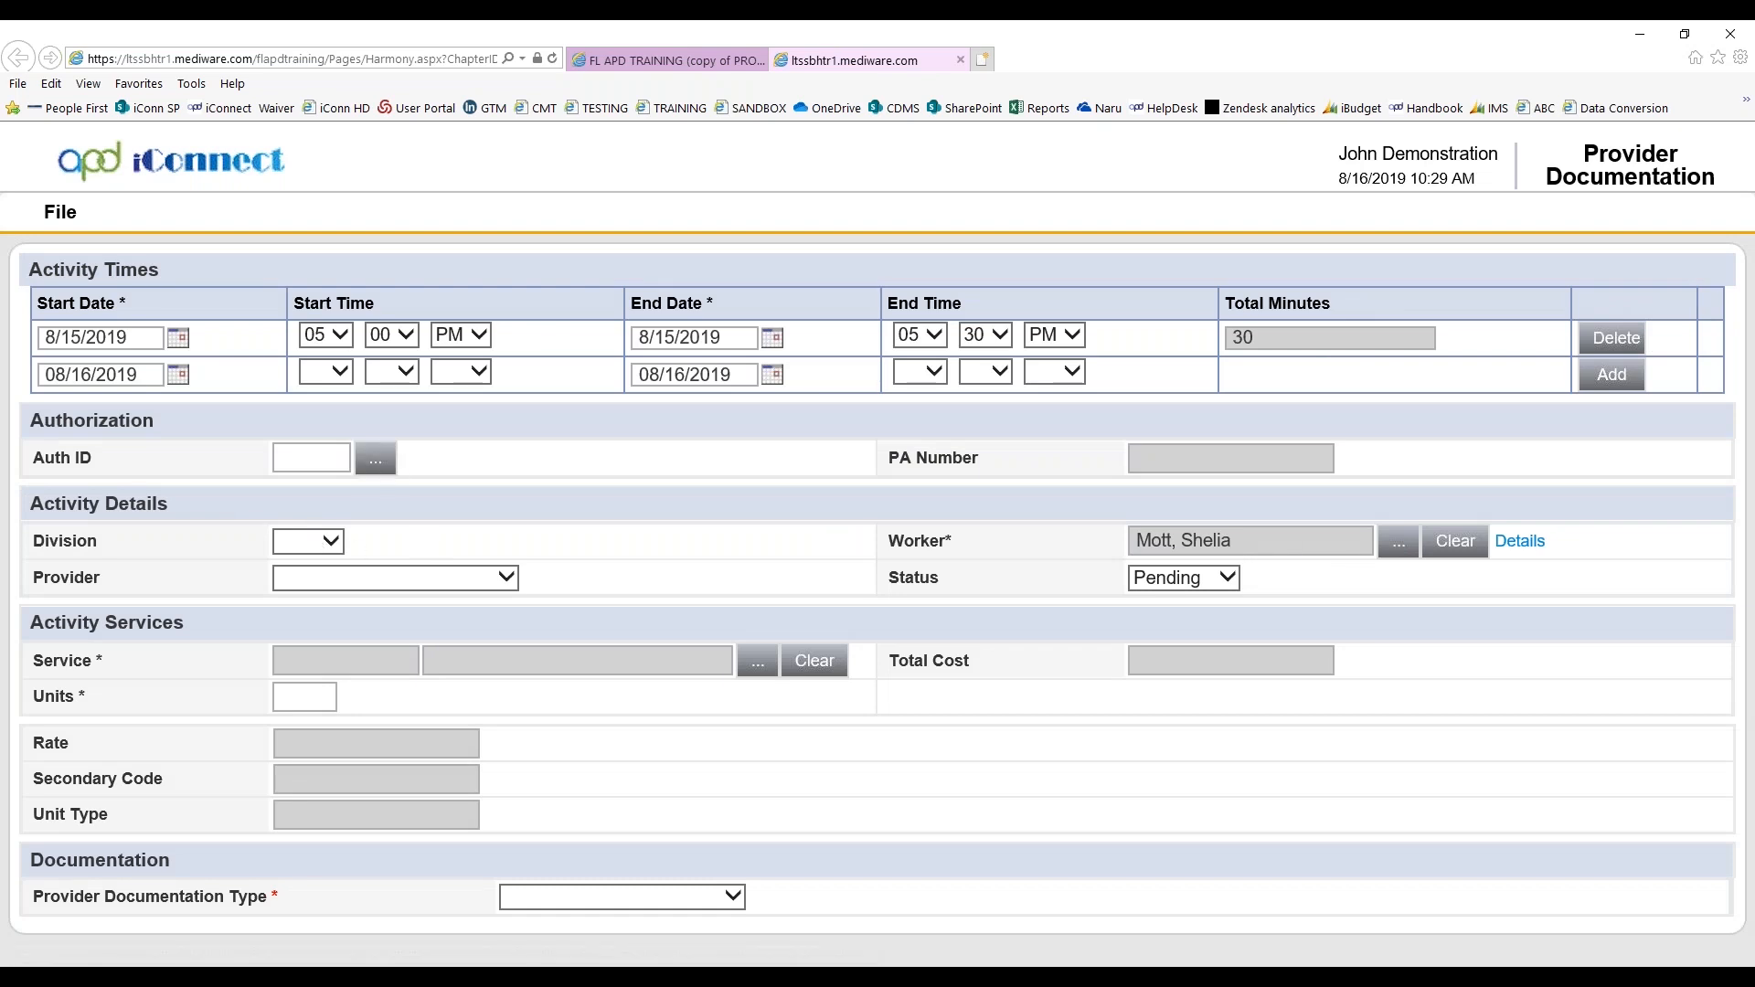
left_click(309, 541)
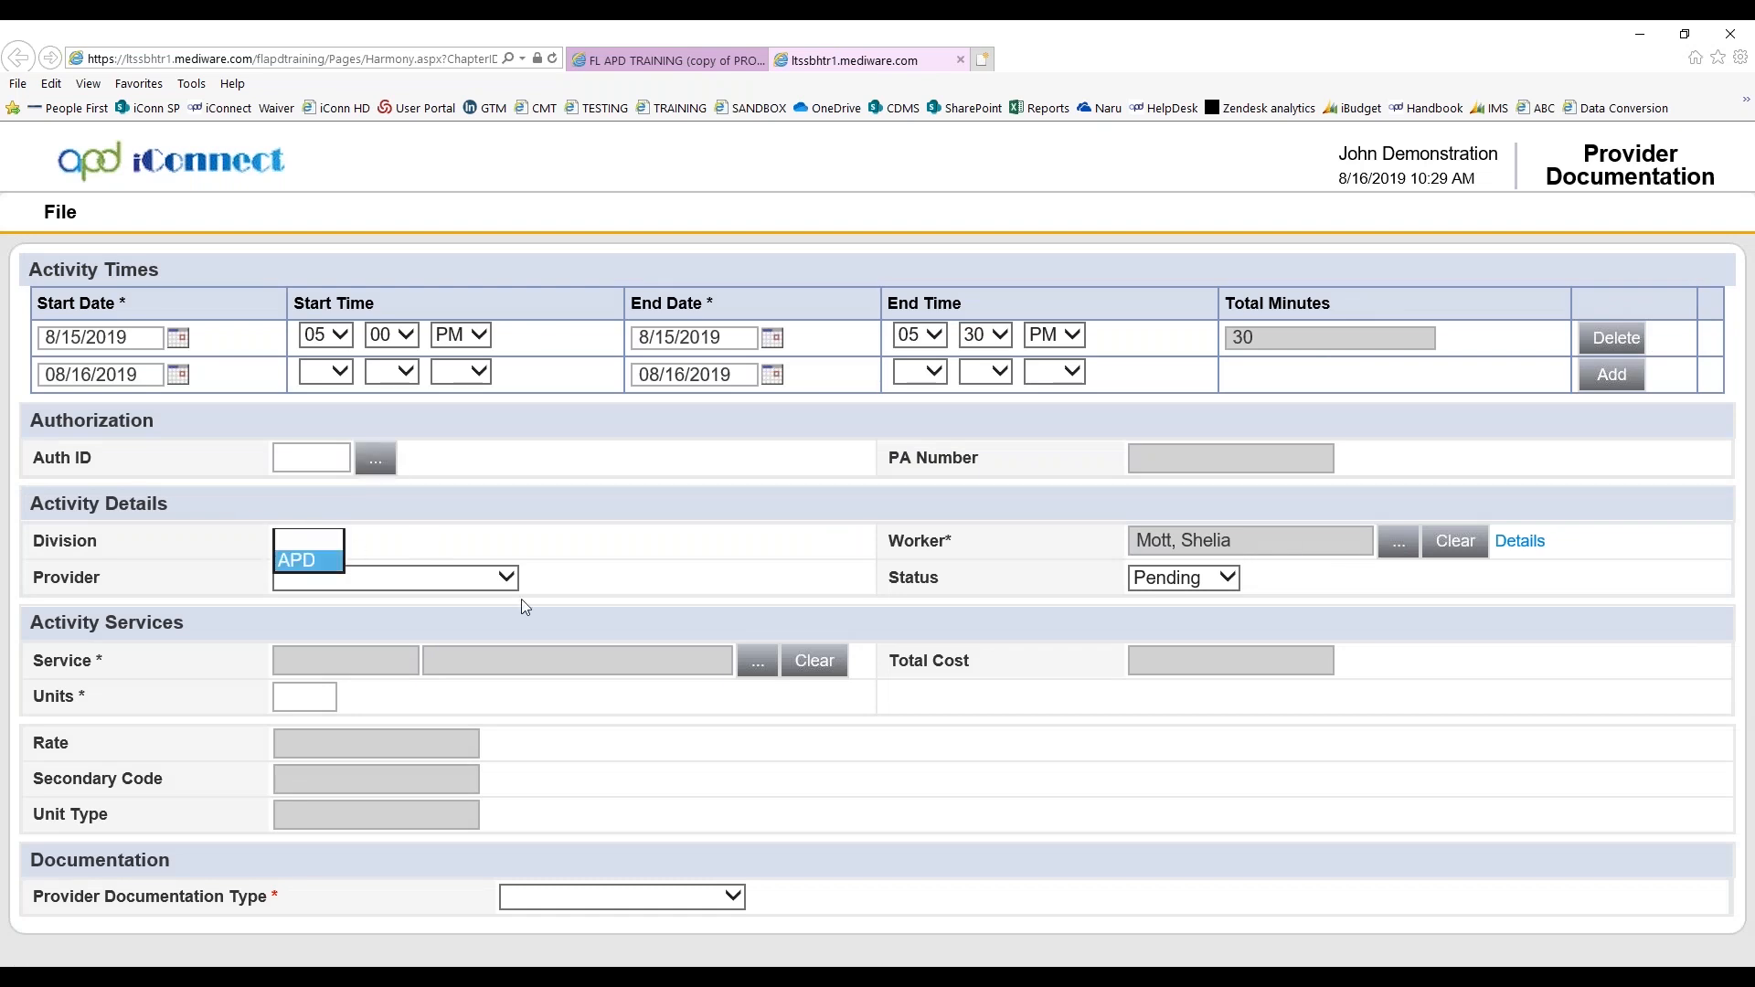
left_click(502, 577)
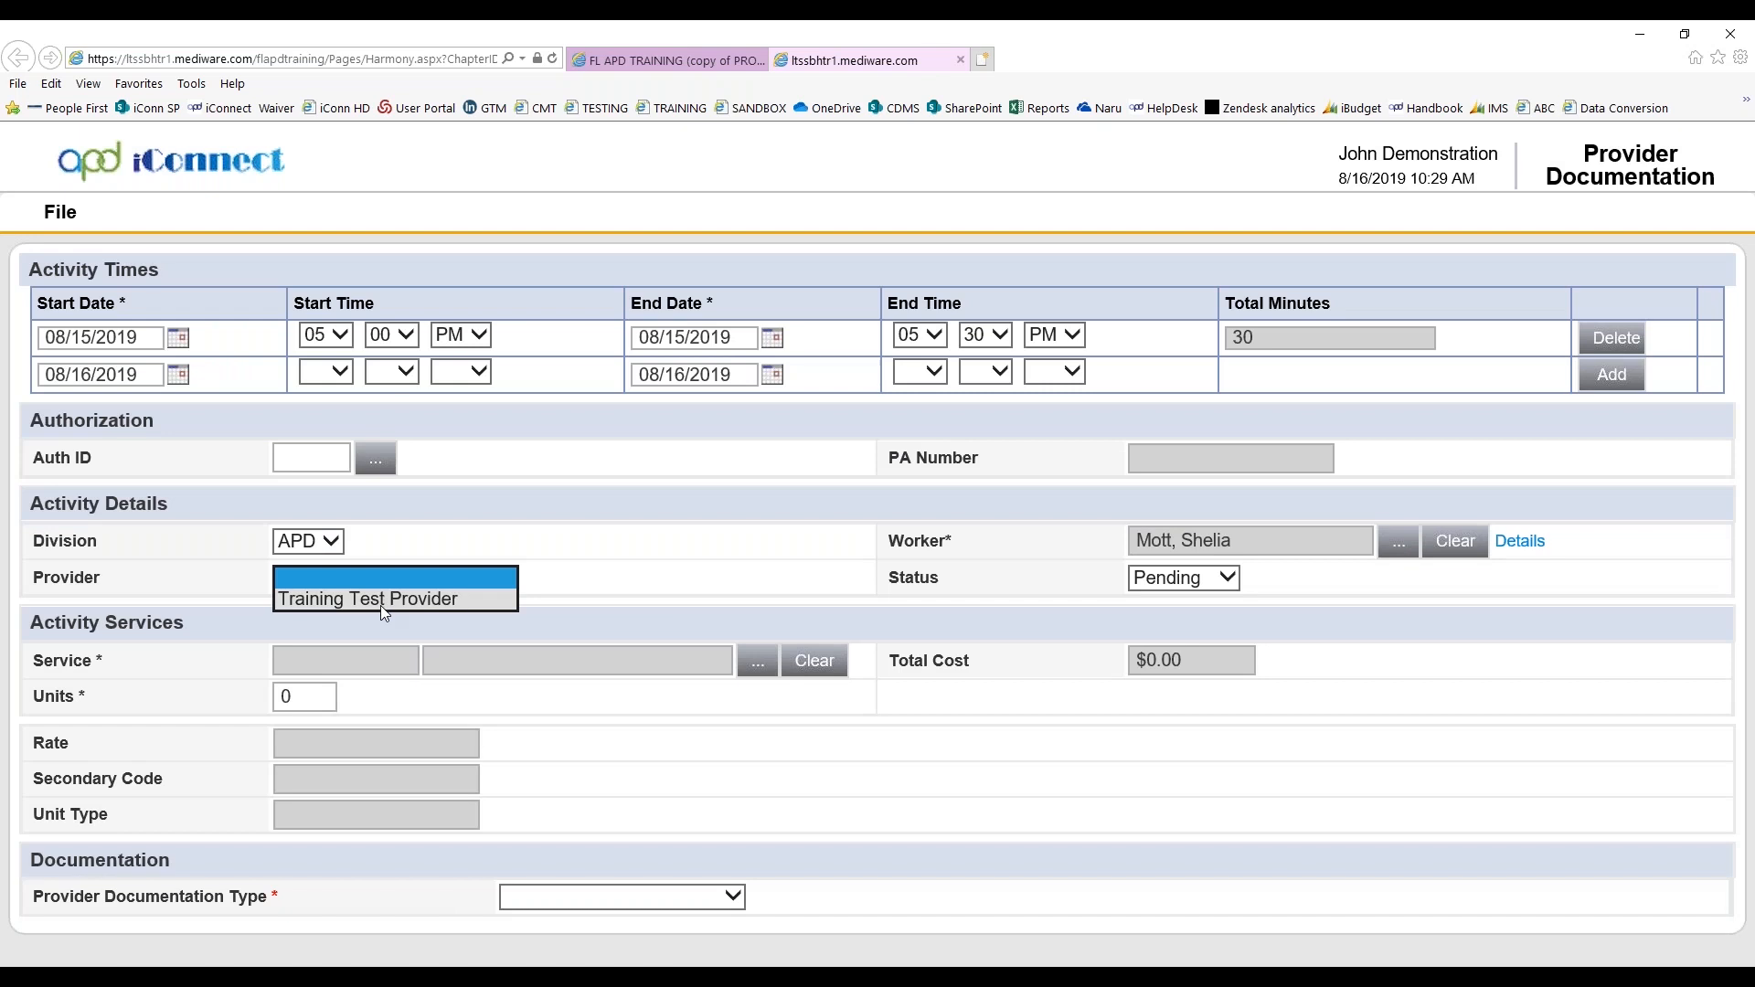
left_click(380, 605)
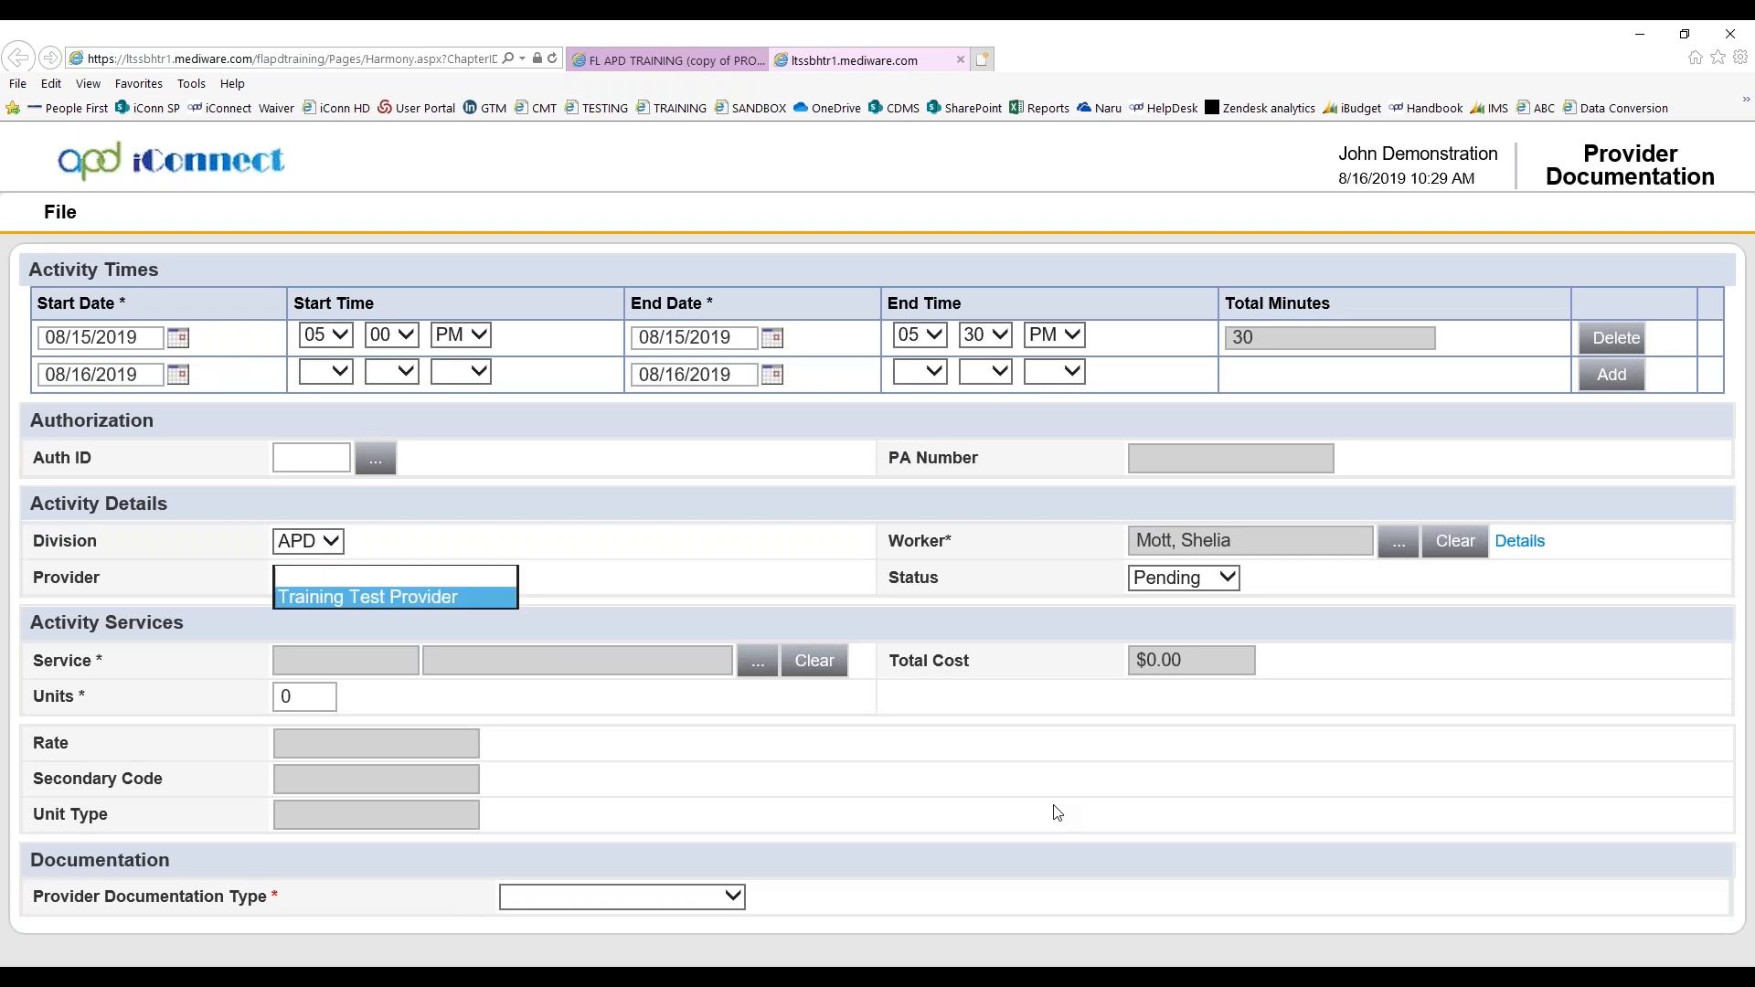
Search the provider's services by service code for 0000, and close the service lookup without selecting one
left_click(759, 672)
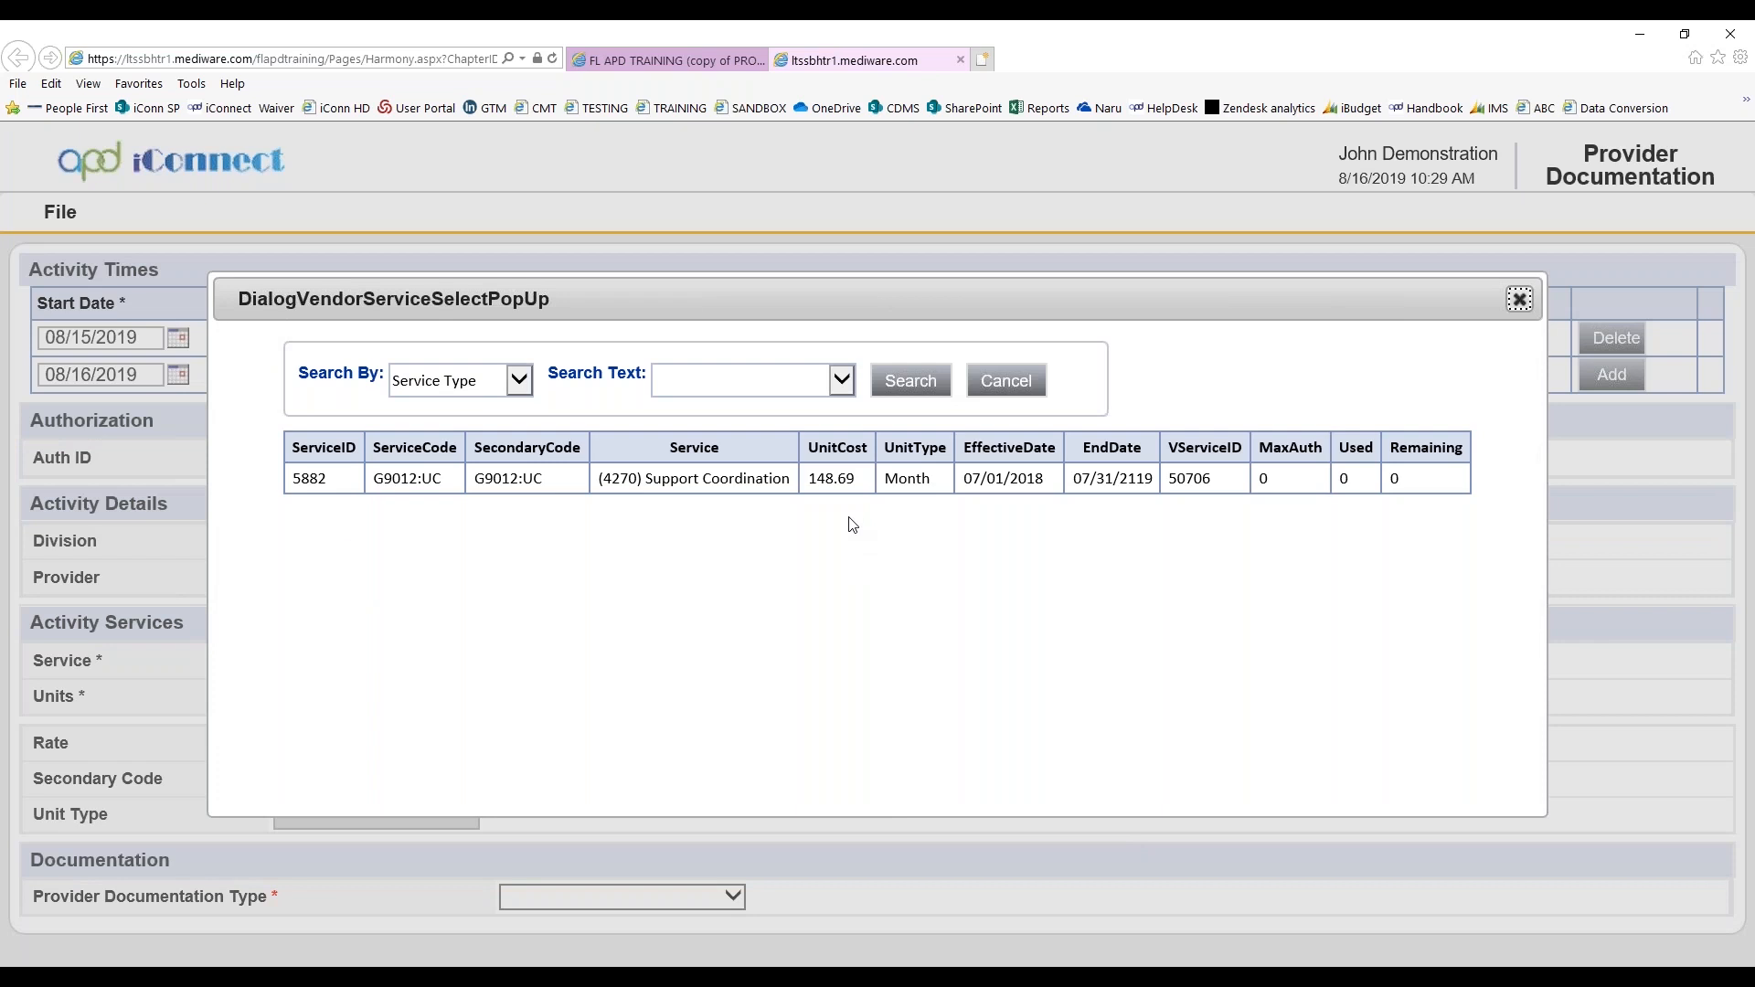
left_click(520, 380)
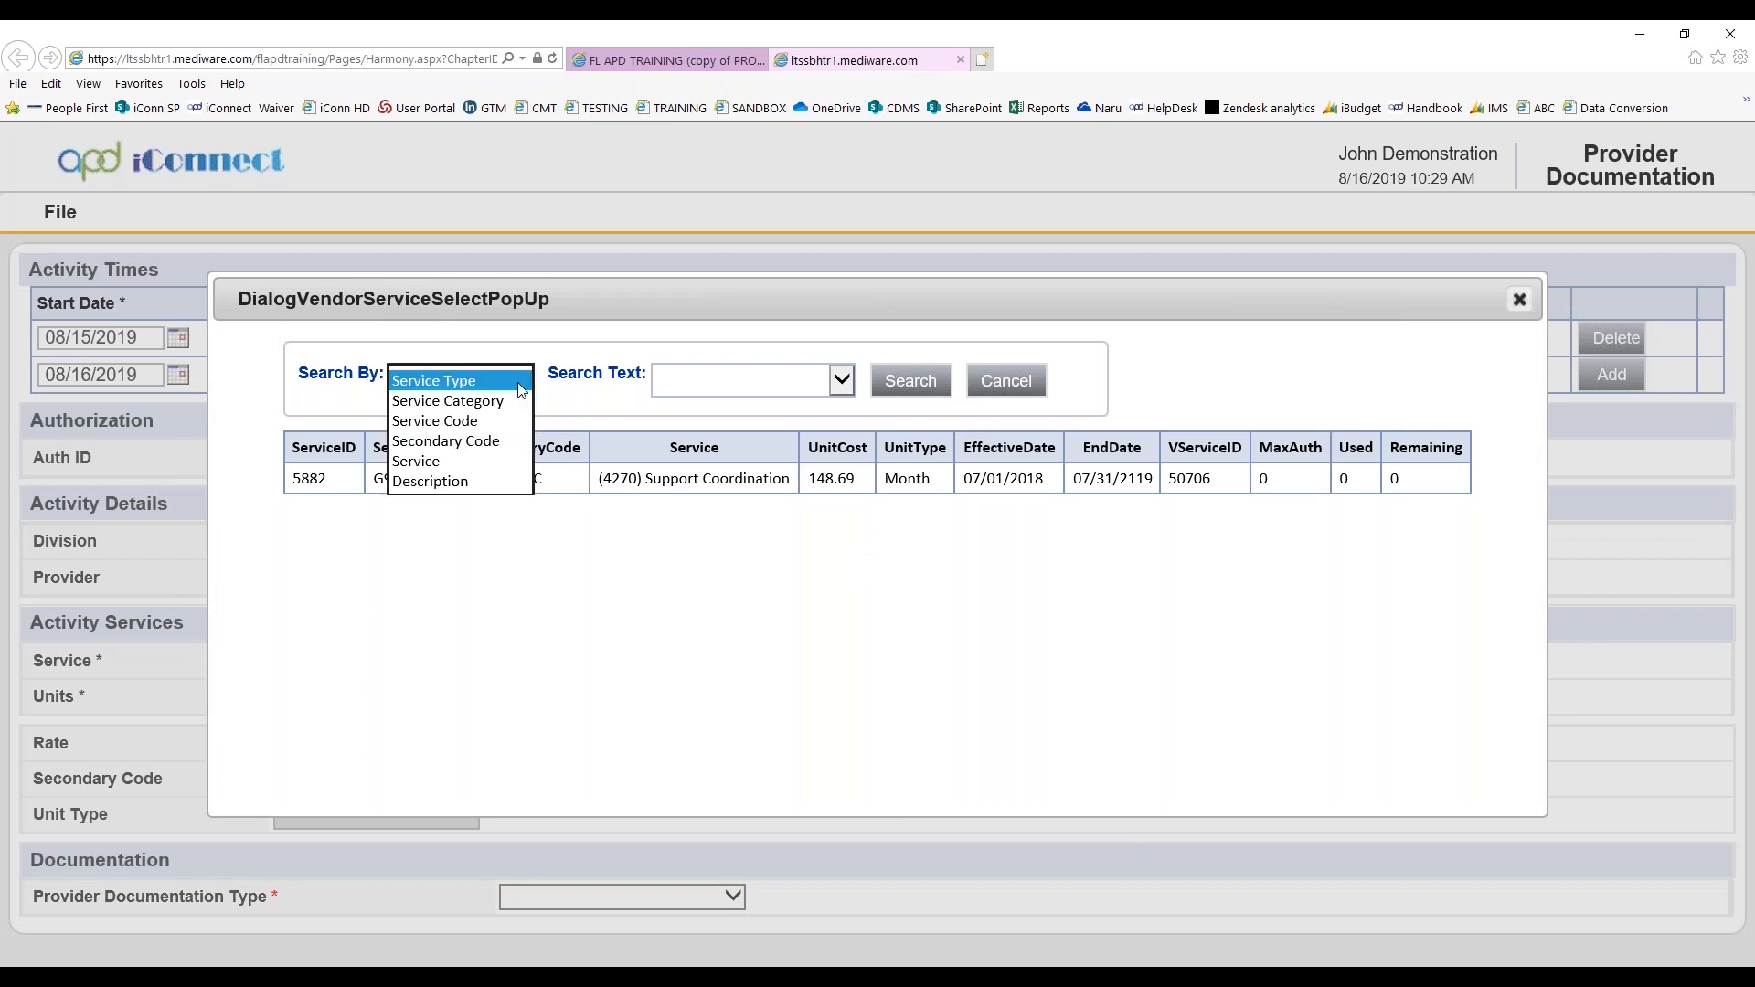
left_click(466, 423)
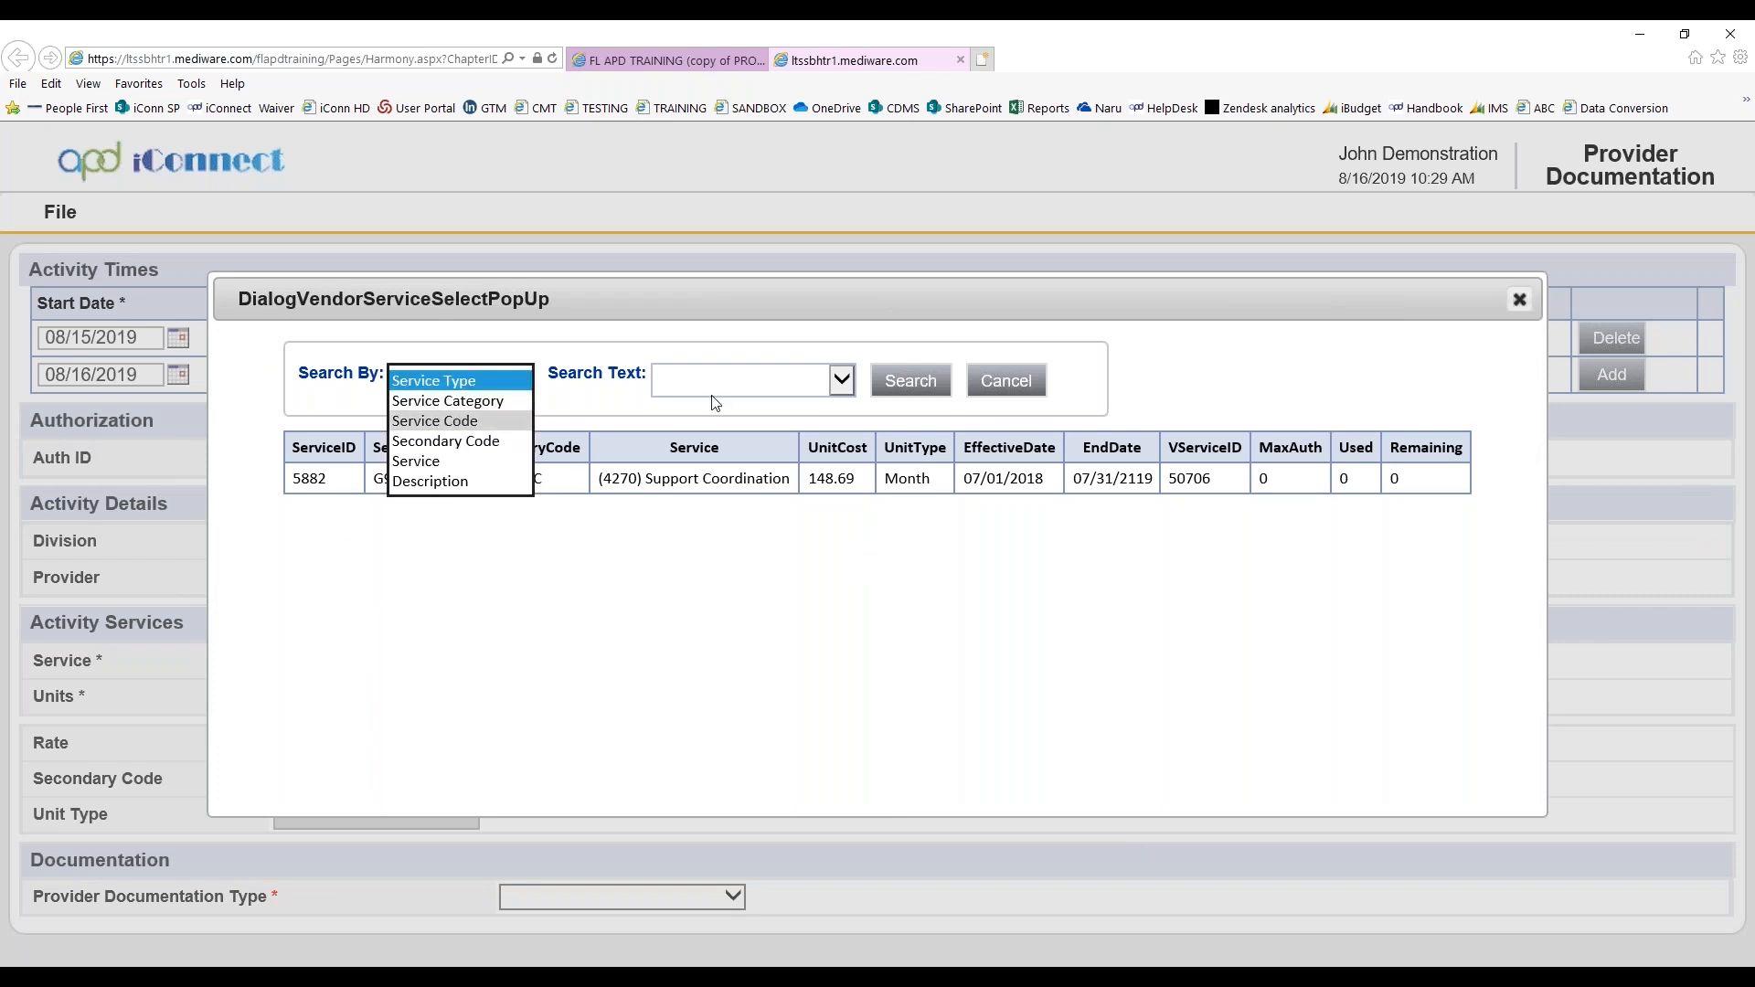
left_click(791, 396)
type("00")
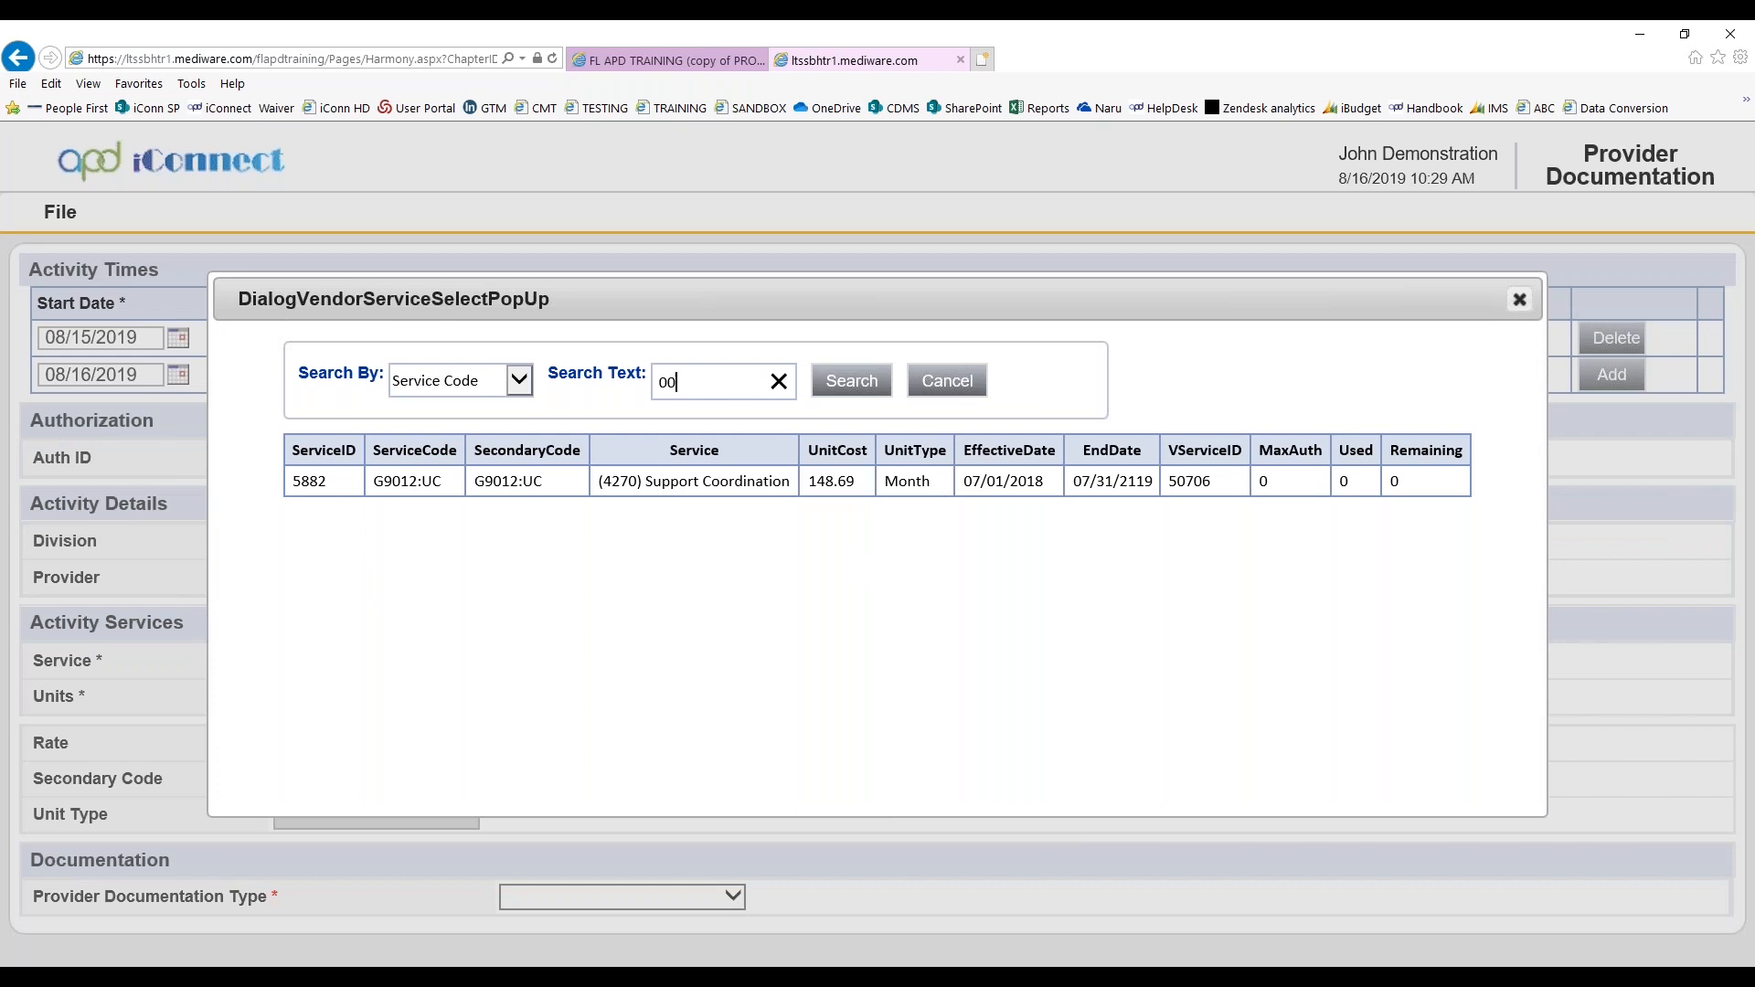
type("00")
left_click(850, 382)
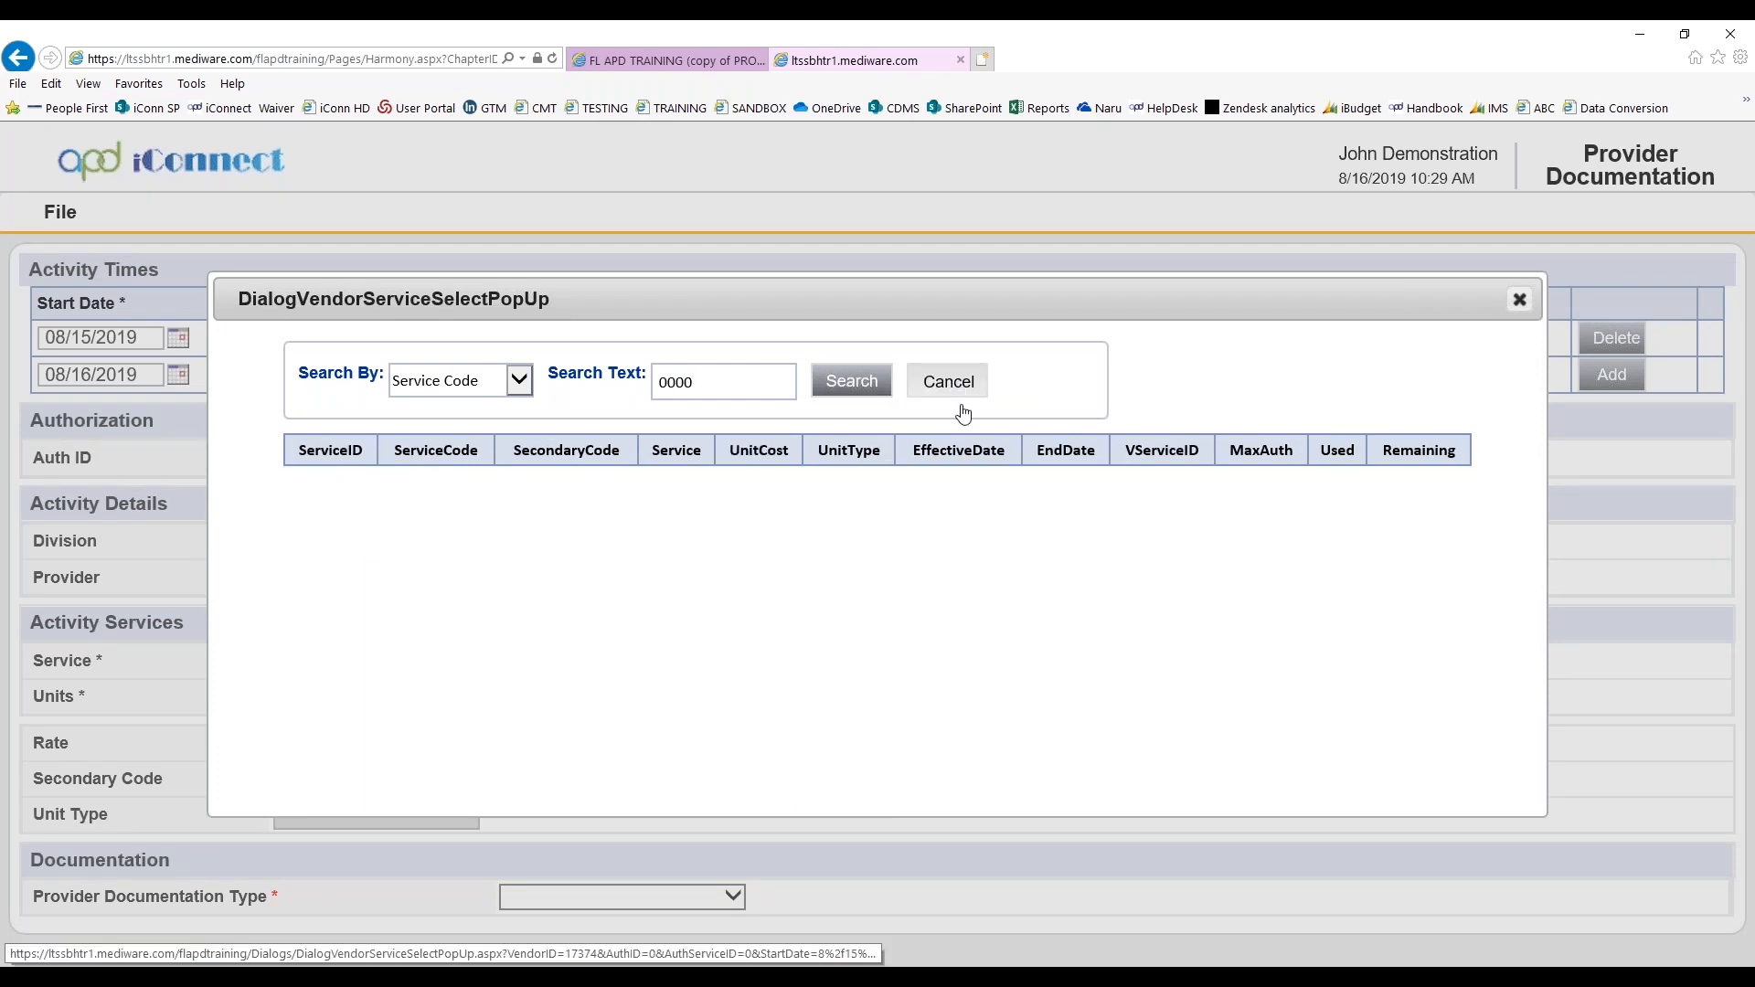
left_click(948, 382)
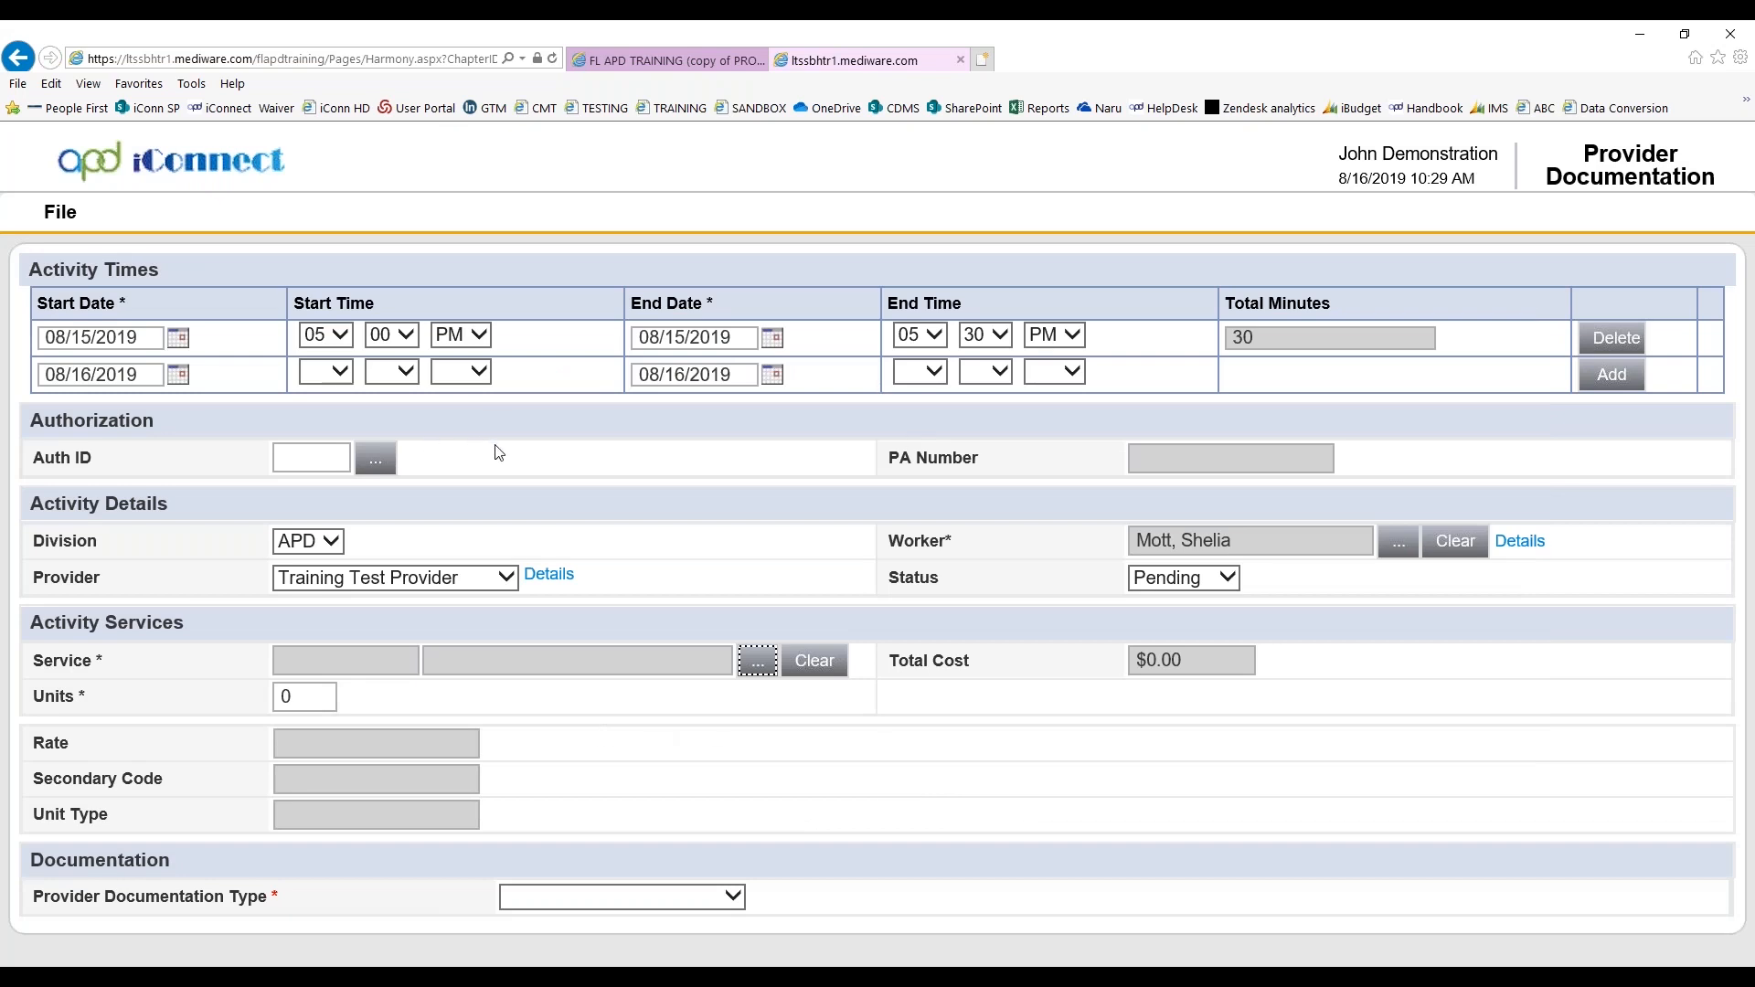
left_click(828, 667)
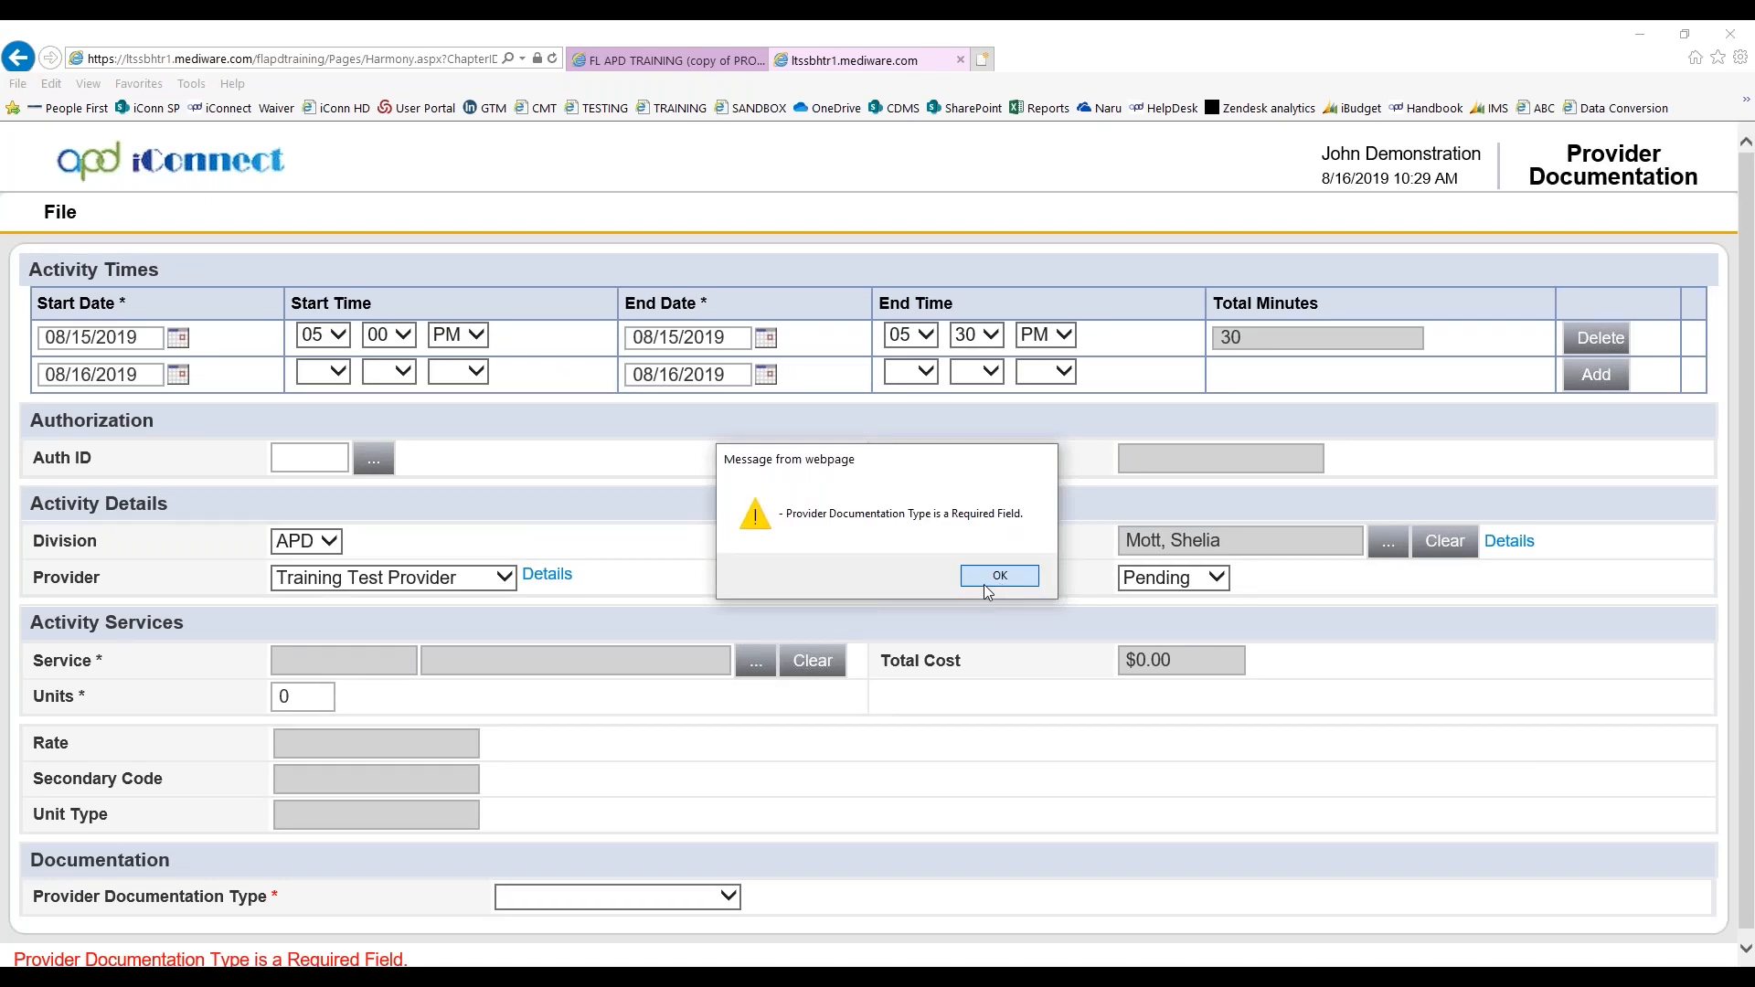
left_click(987, 582)
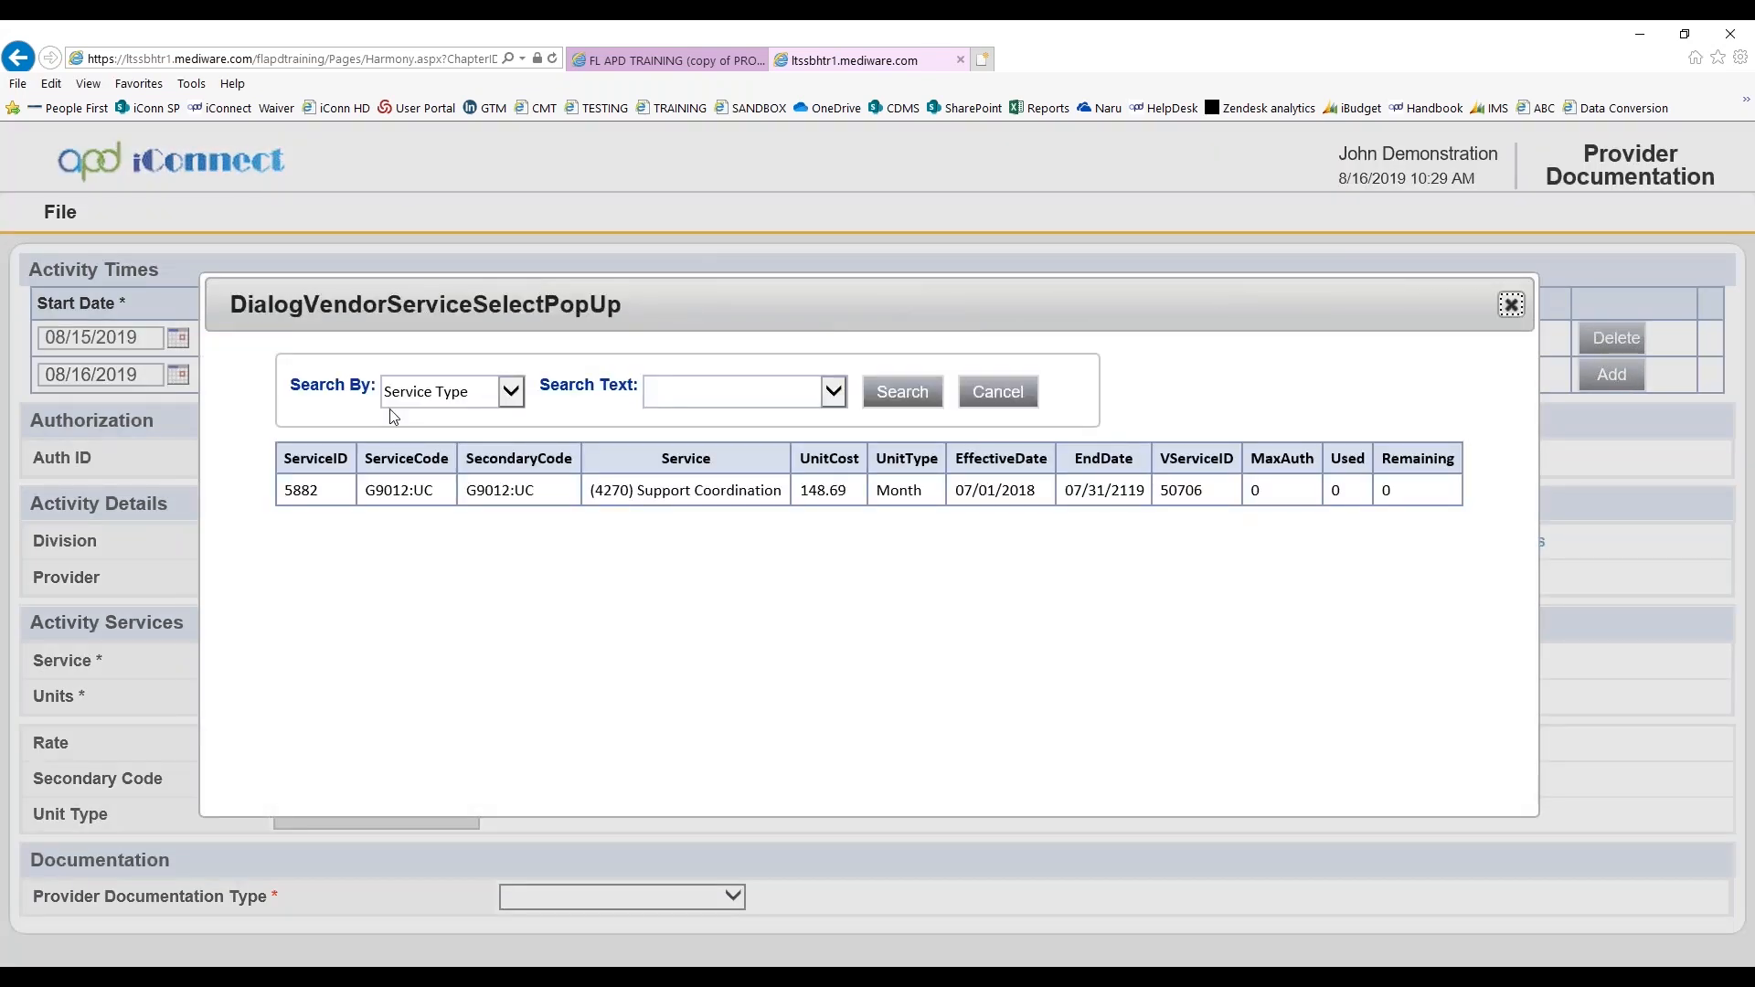
left_click(1021, 402)
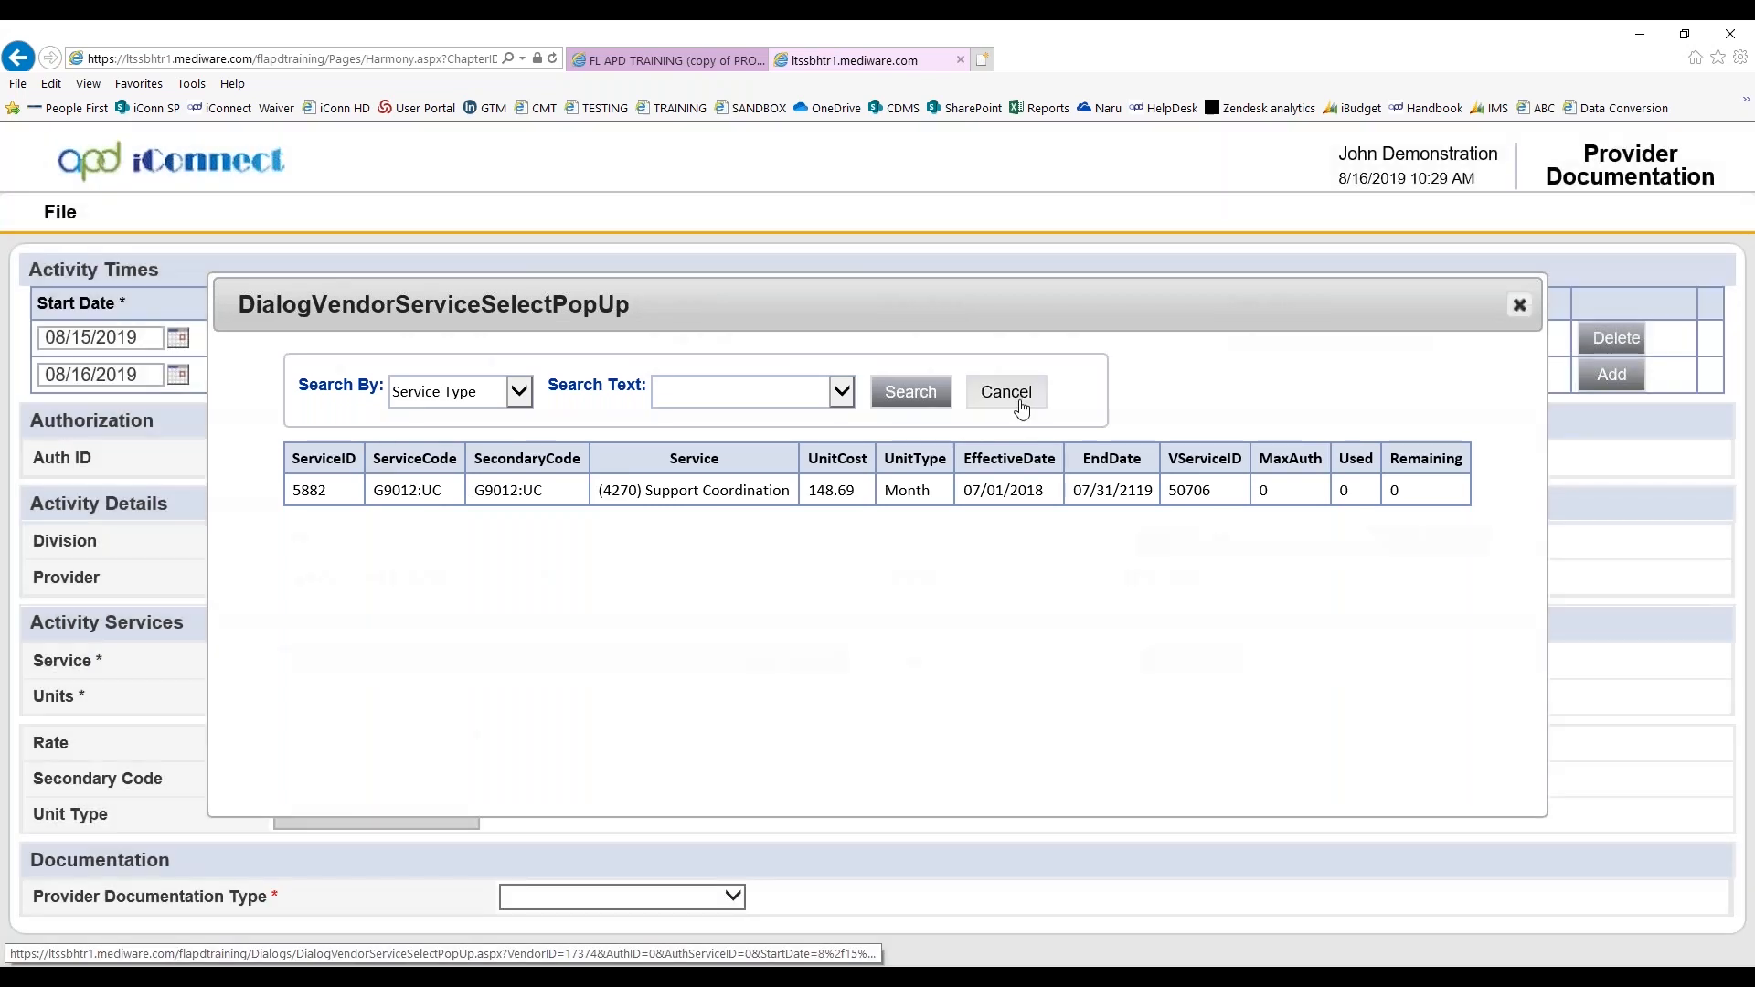
left_click(1021, 405)
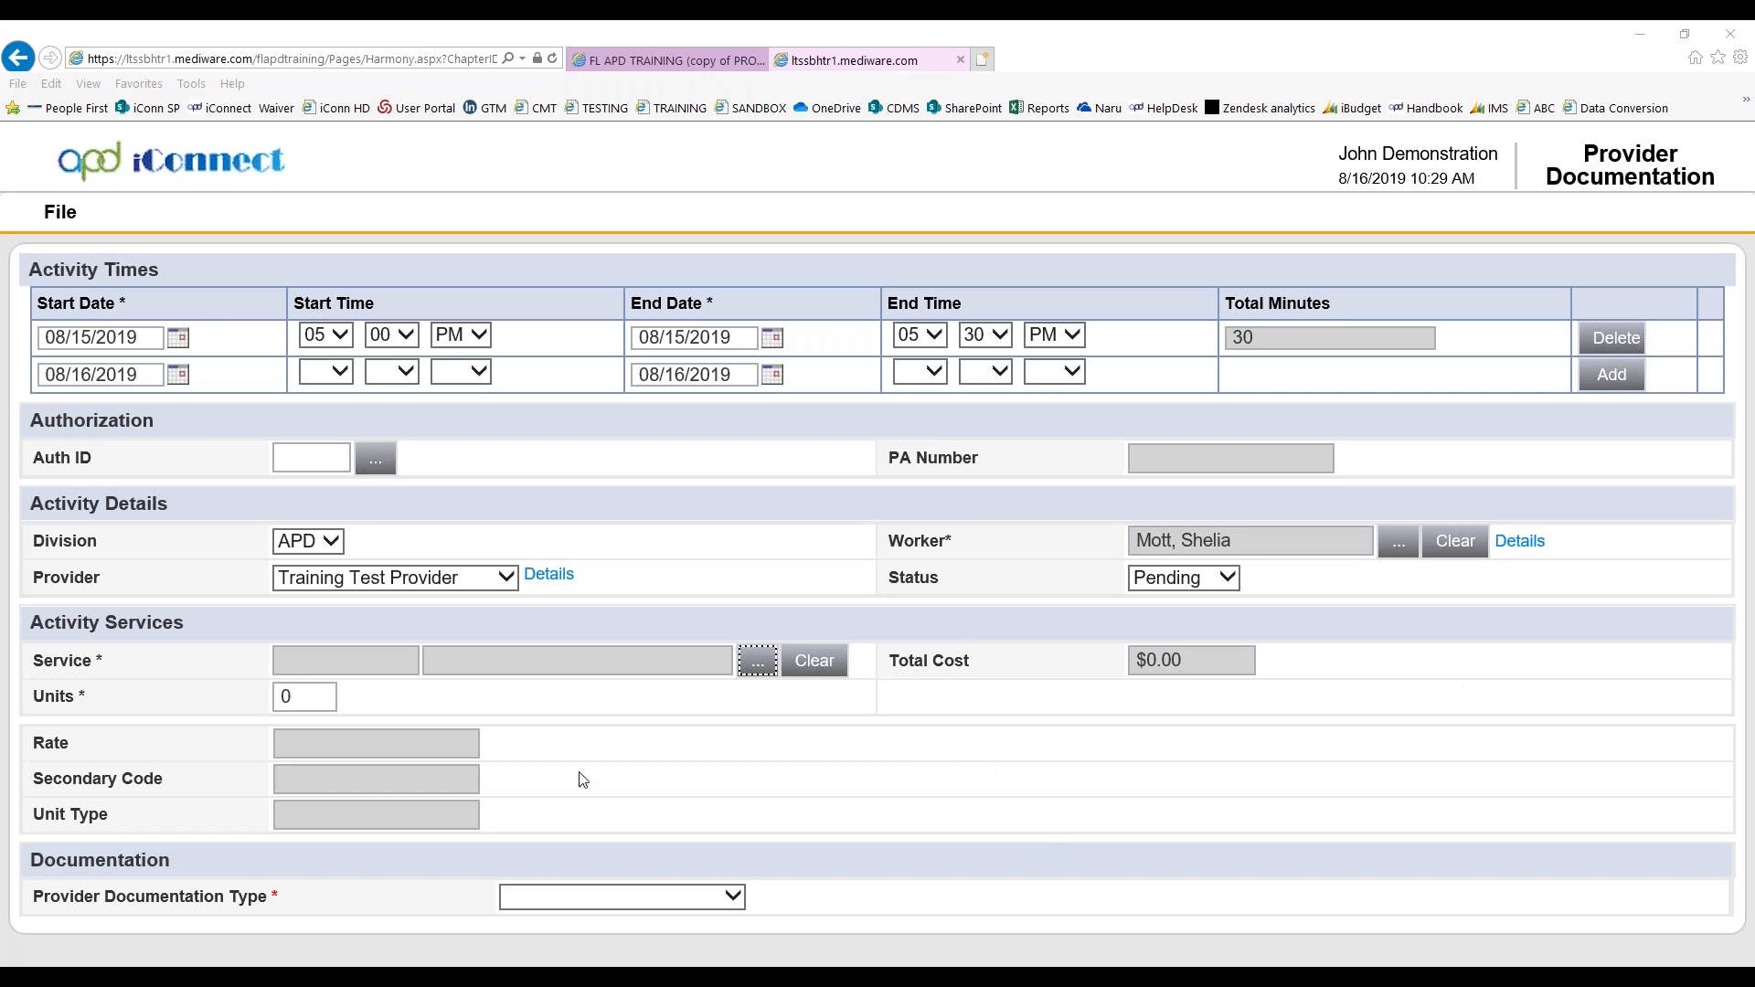
Set the provider documentation type to Other Billable Activity
left_click(779, 669)
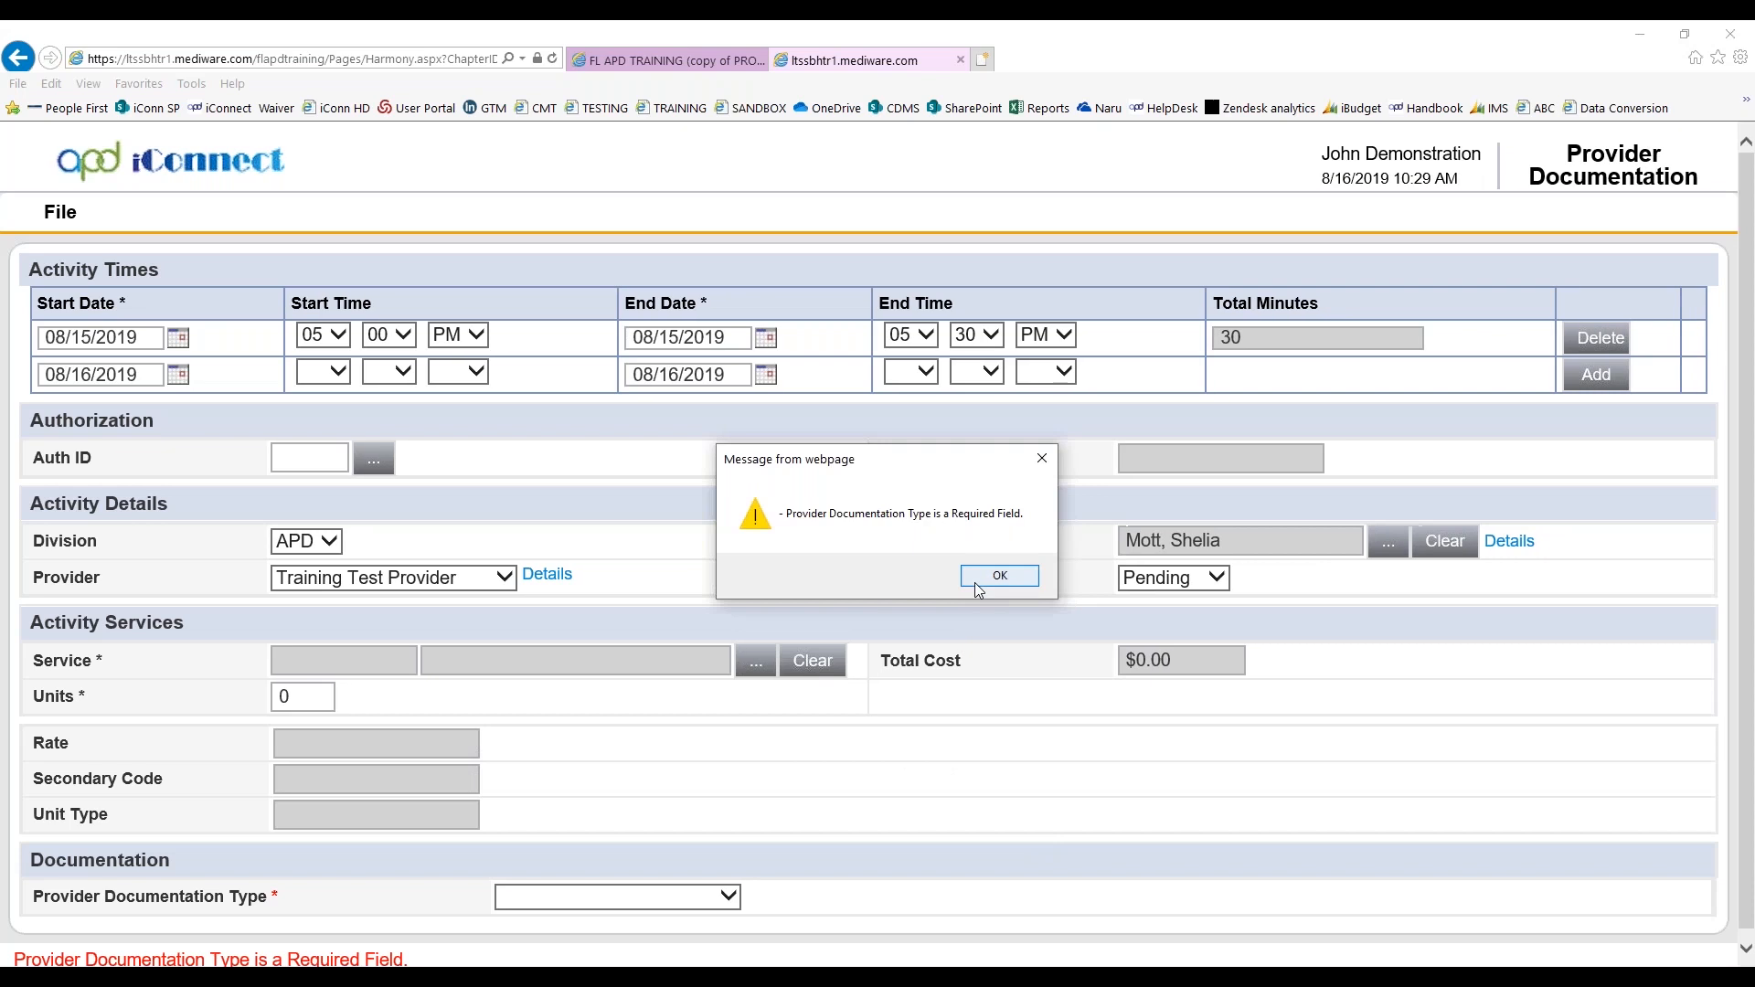
left_click(1000, 576)
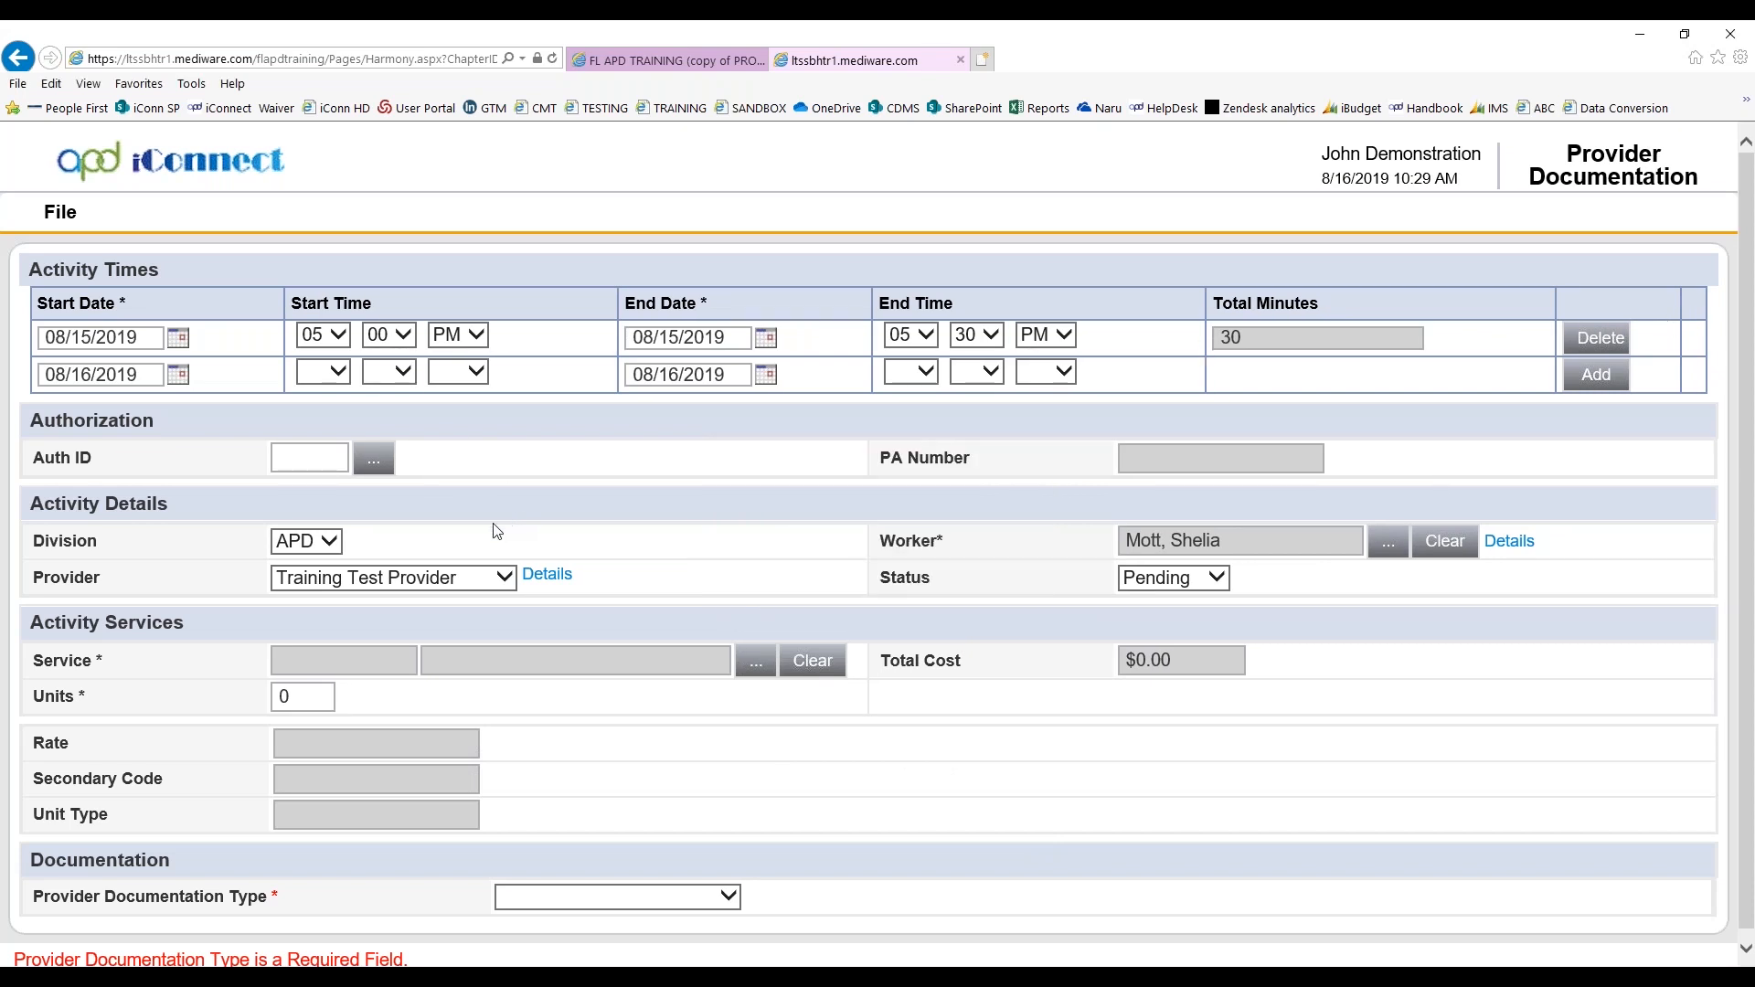
left_click(724, 897)
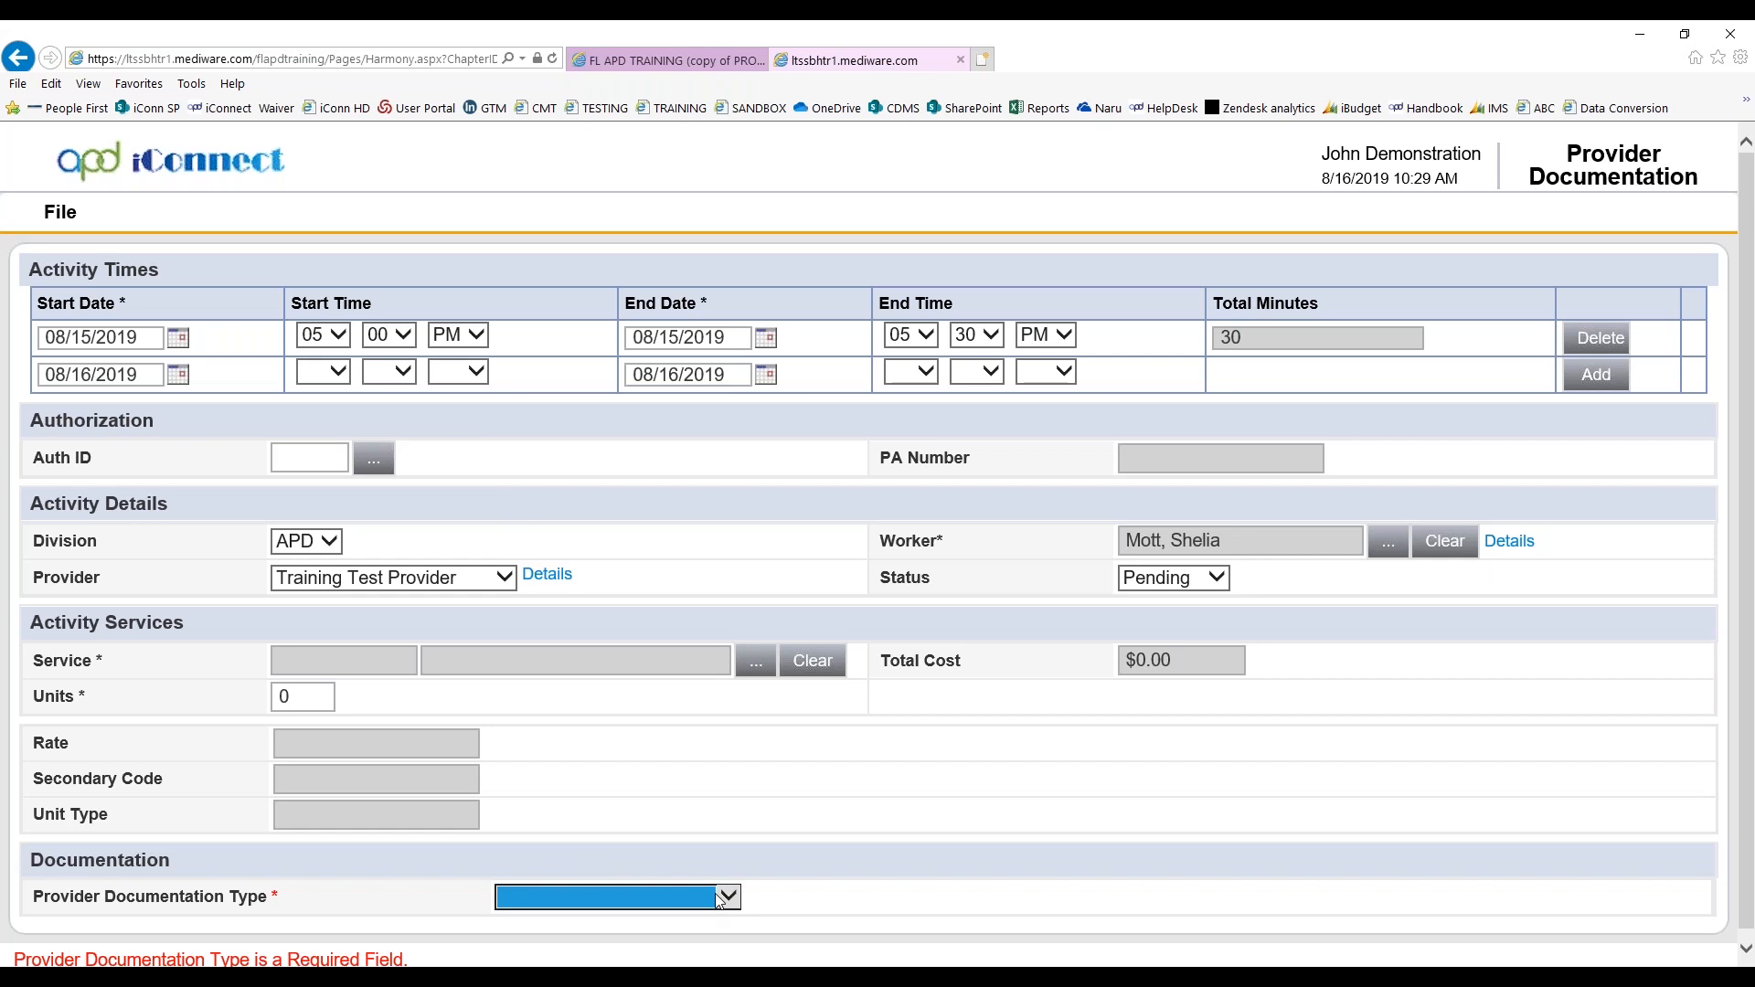
left_click(829, 922)
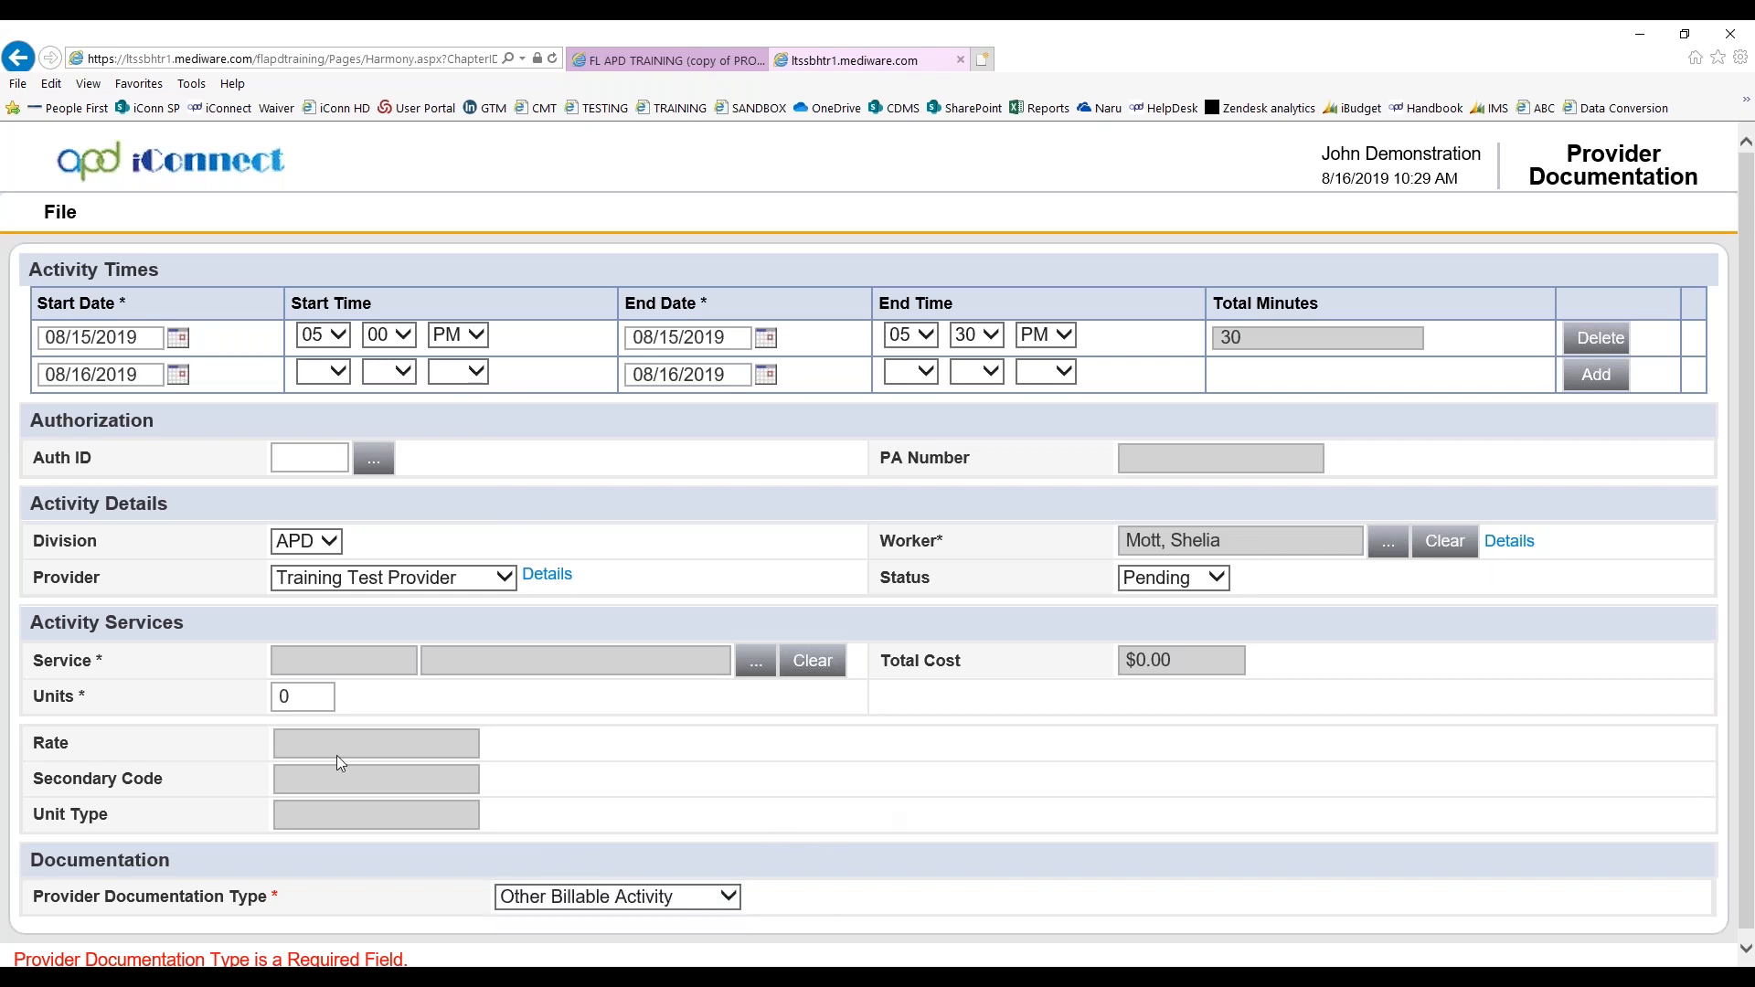
Search the provider's services by the Support Coordination service category, and close the lookup without selecting one
left_click(752, 666)
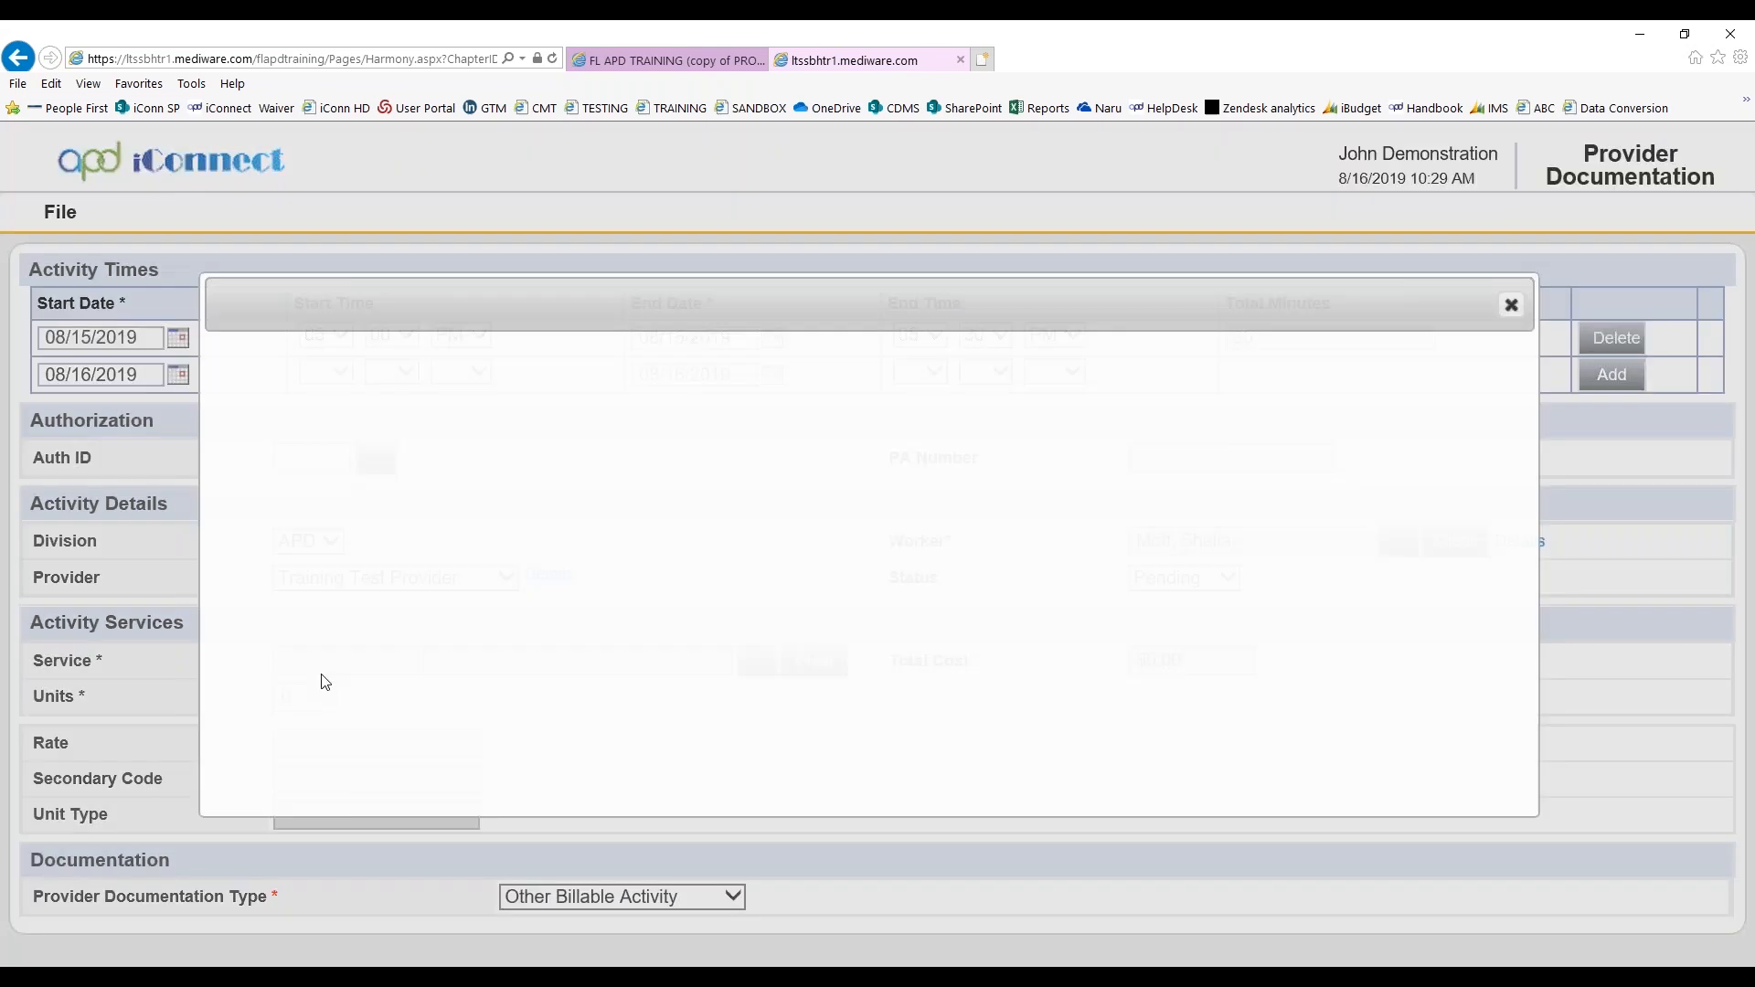
left_click(410, 409)
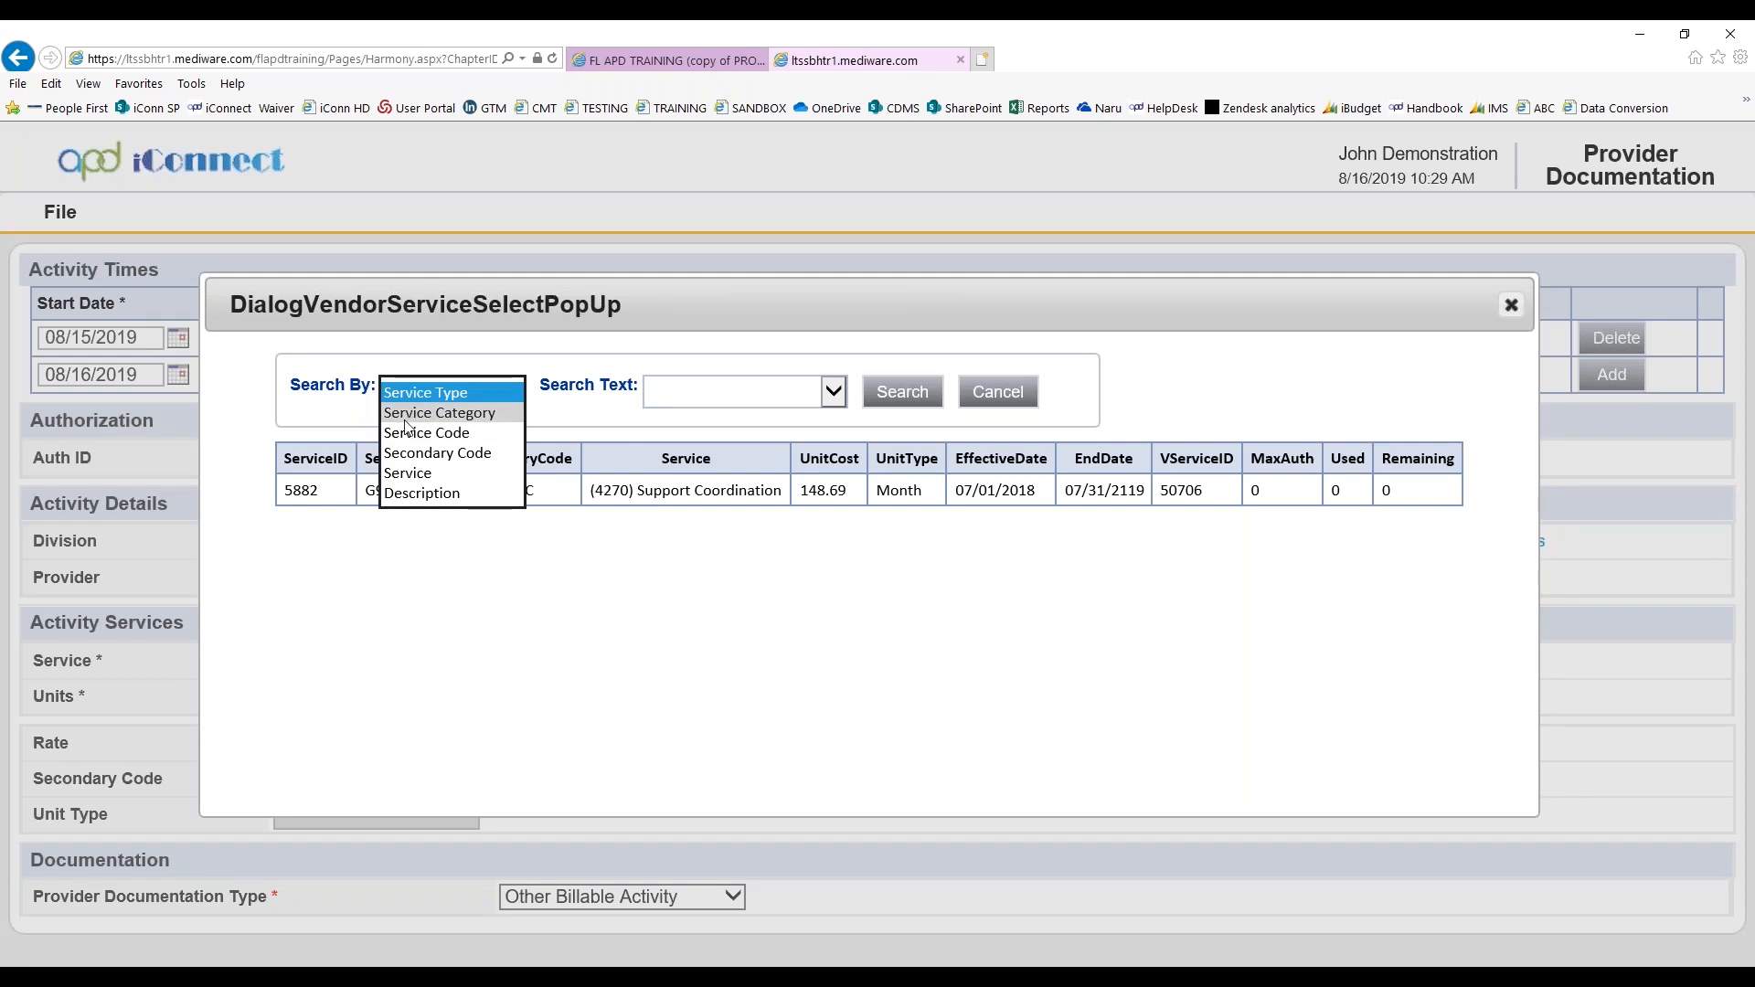
left_click(408, 413)
left_click(706, 402)
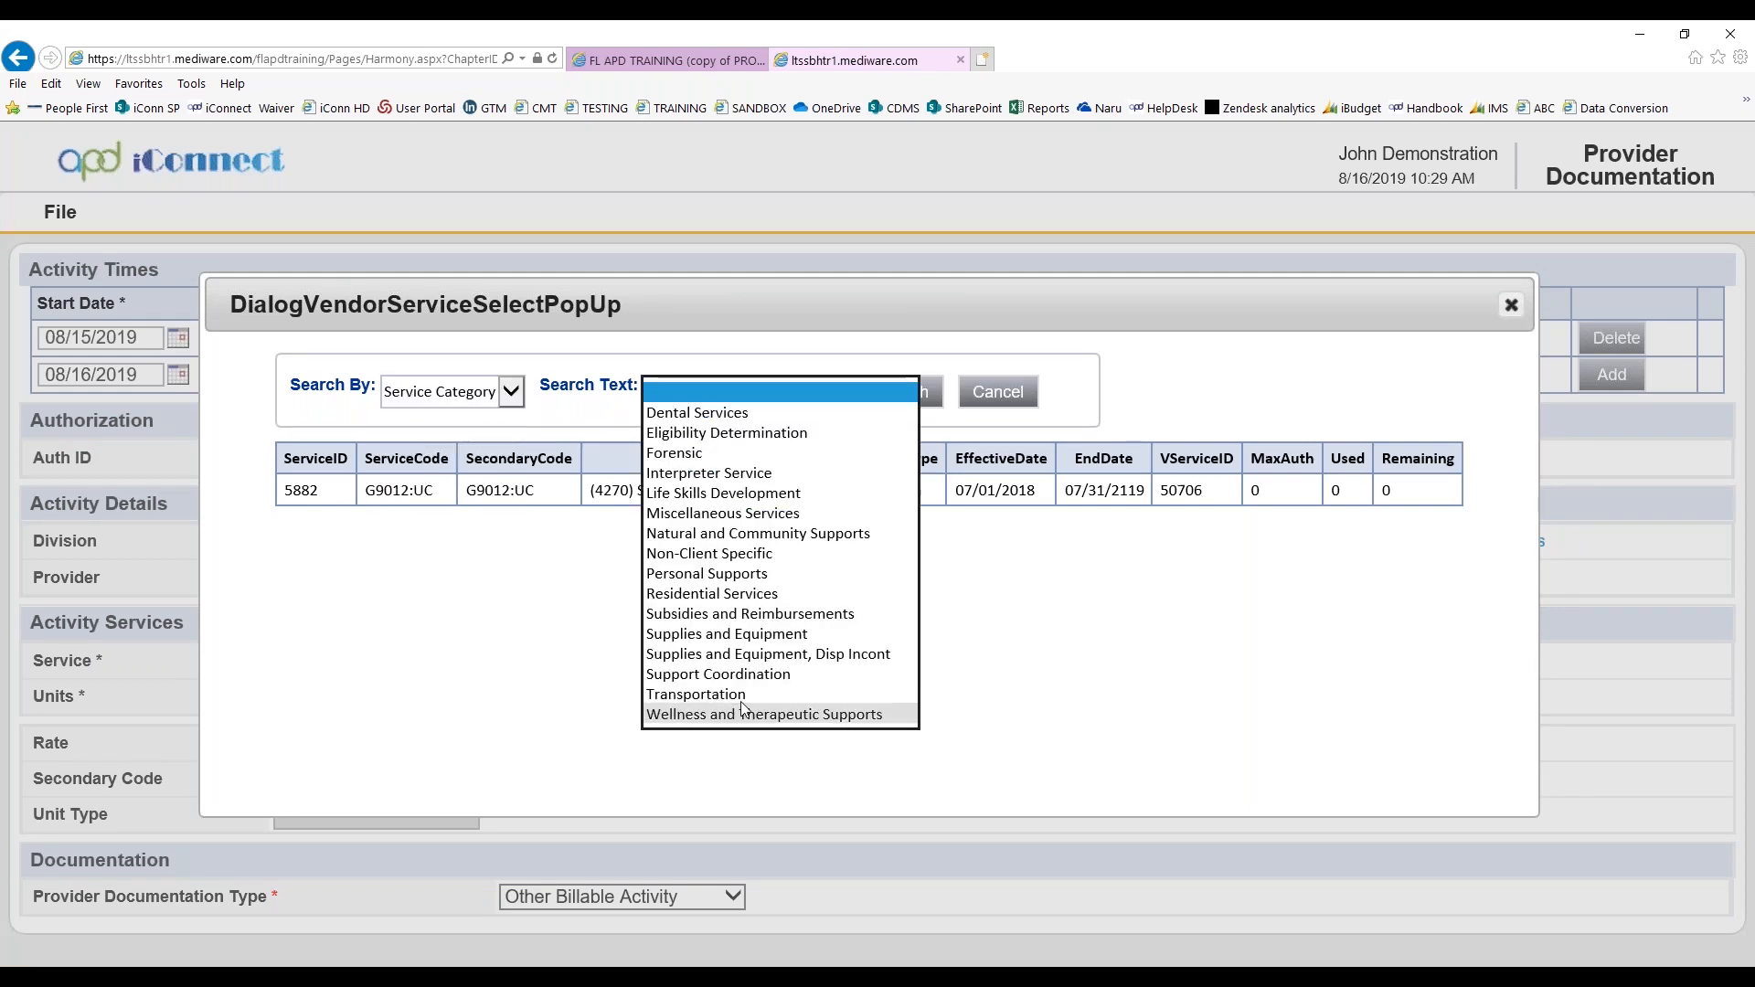
left_click(722, 674)
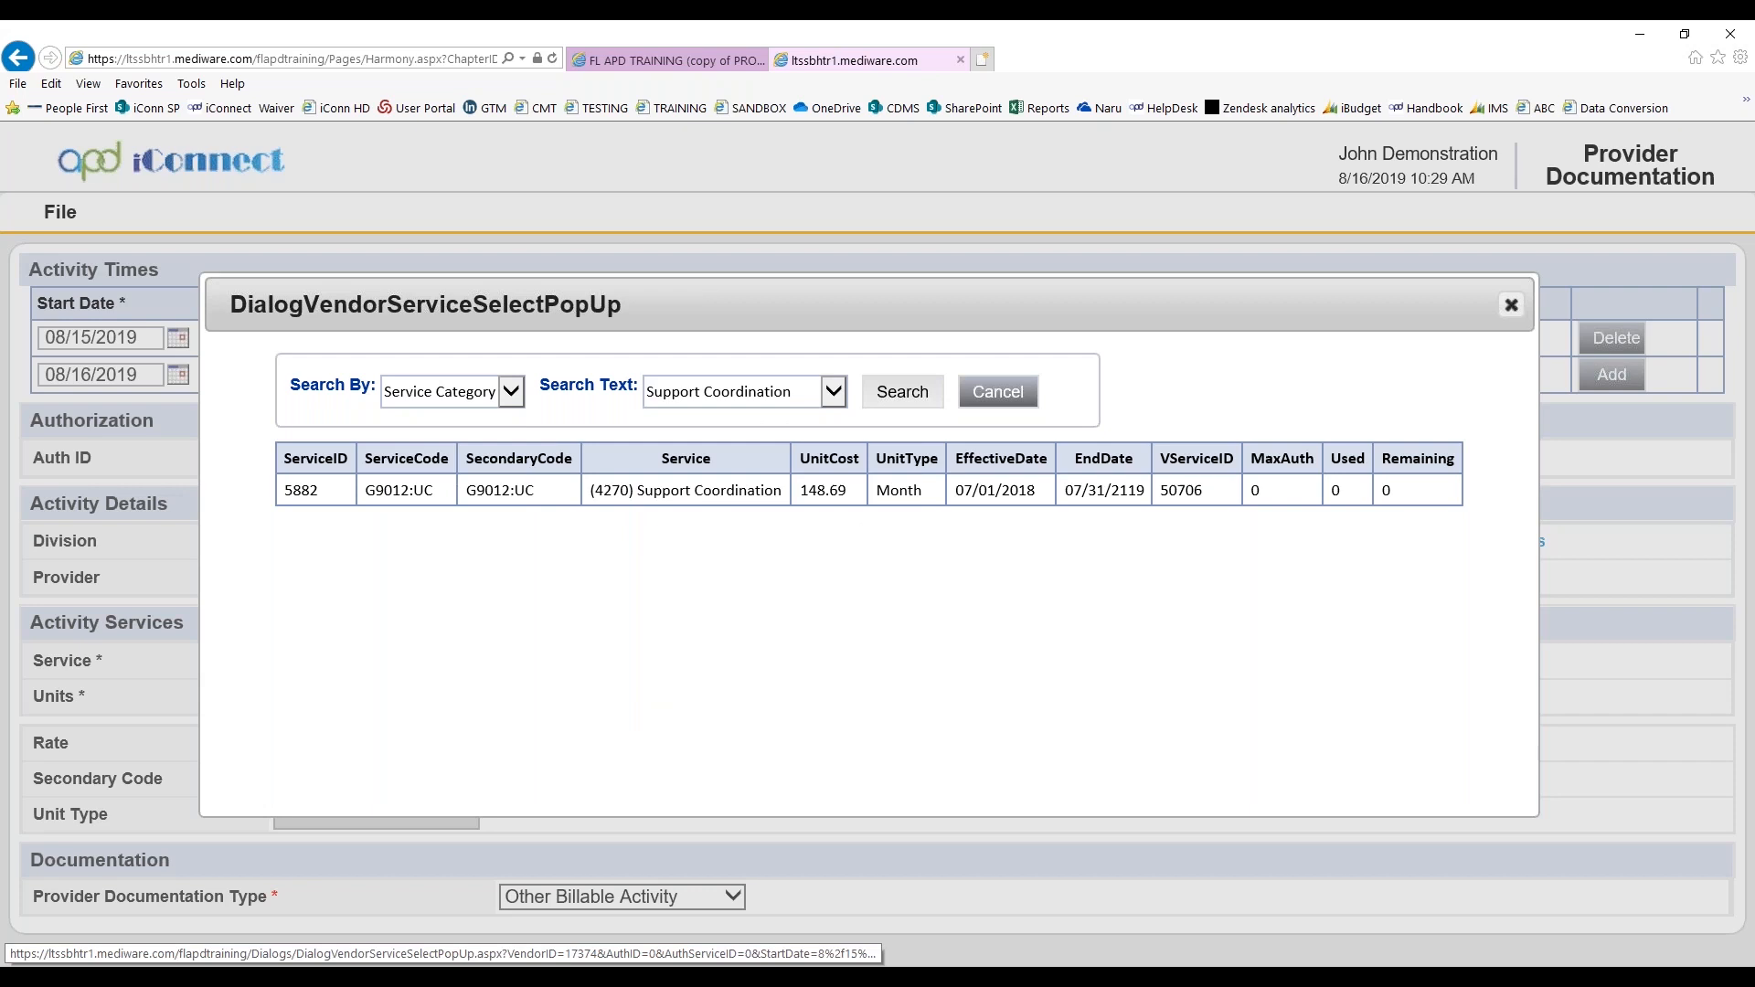
left_click(902, 402)
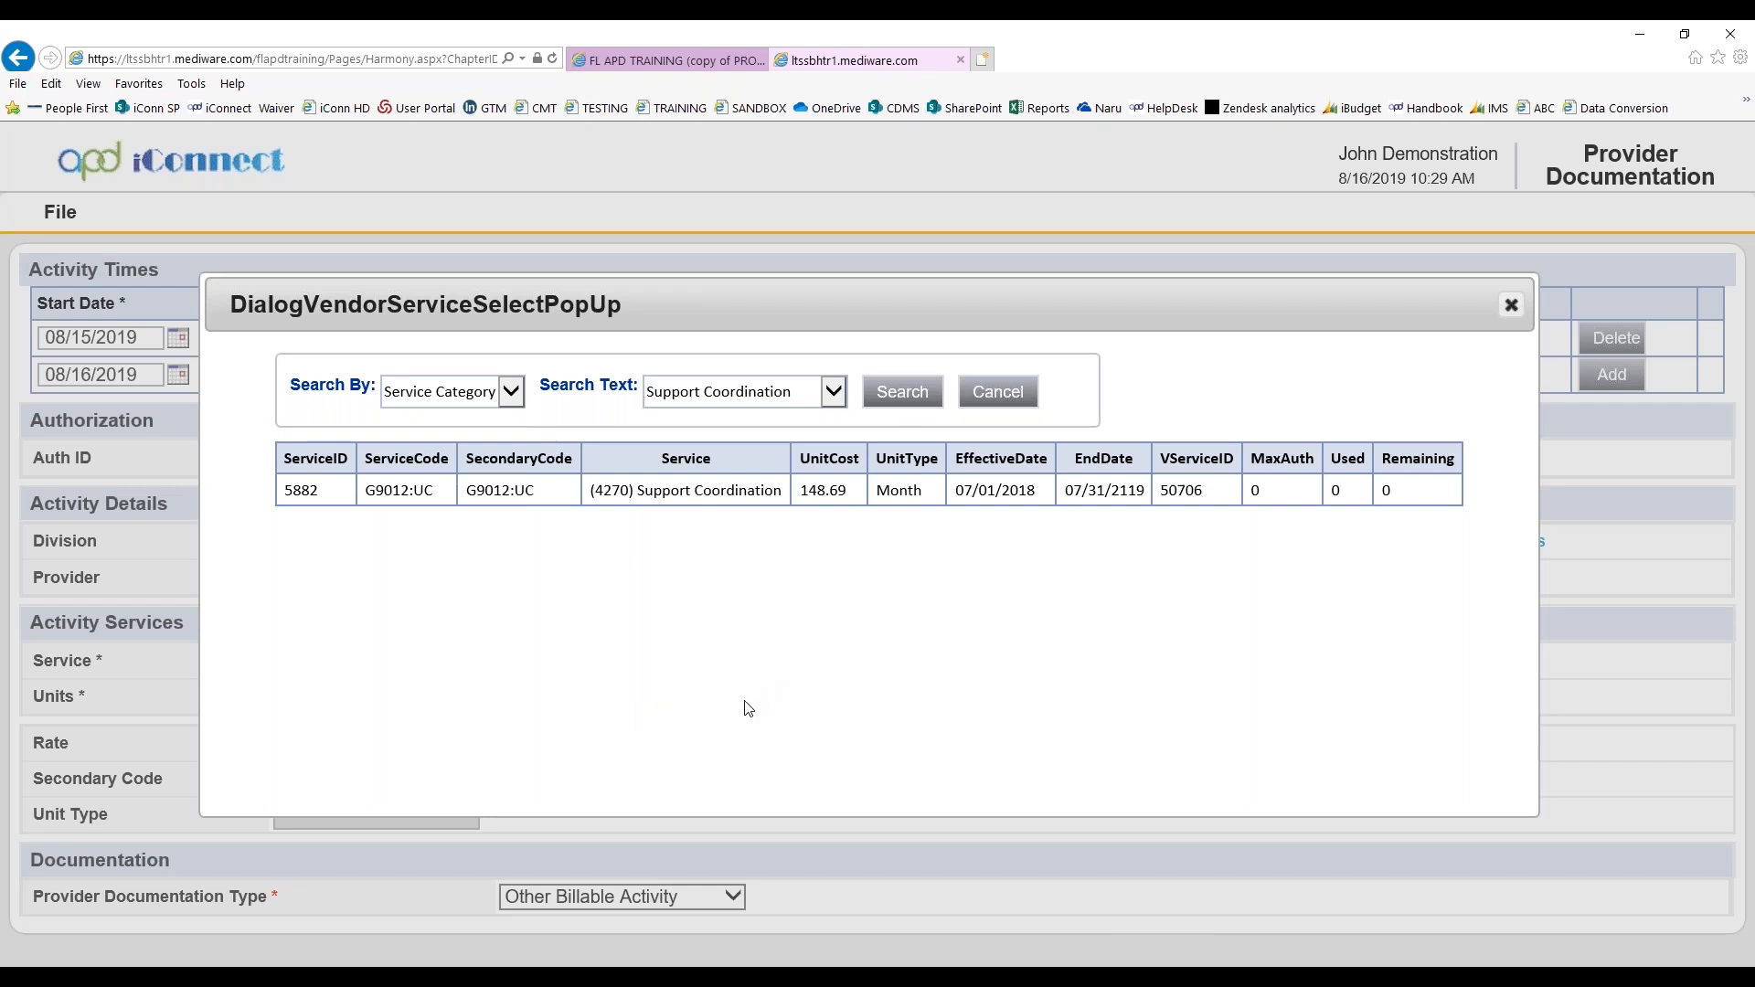
left_click(999, 395)
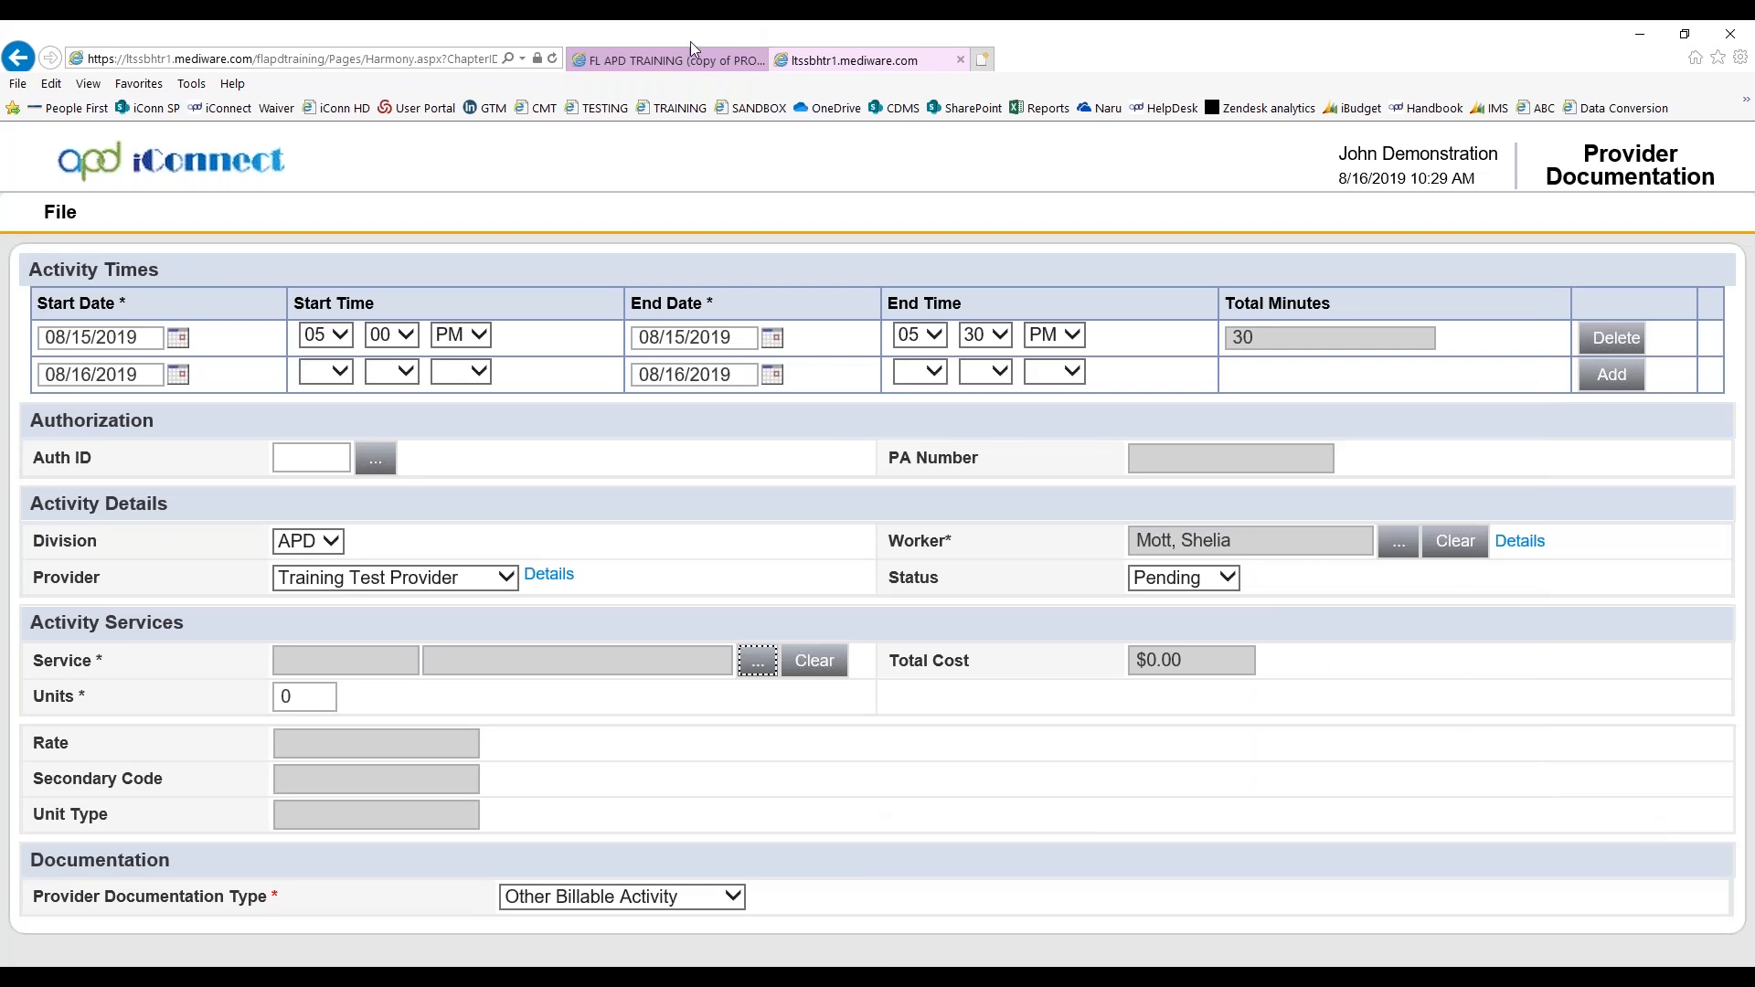
Open the pending 07/24/2019 provider documentation record to review its activity times and service, and return to the new record
left_click(649, 55)
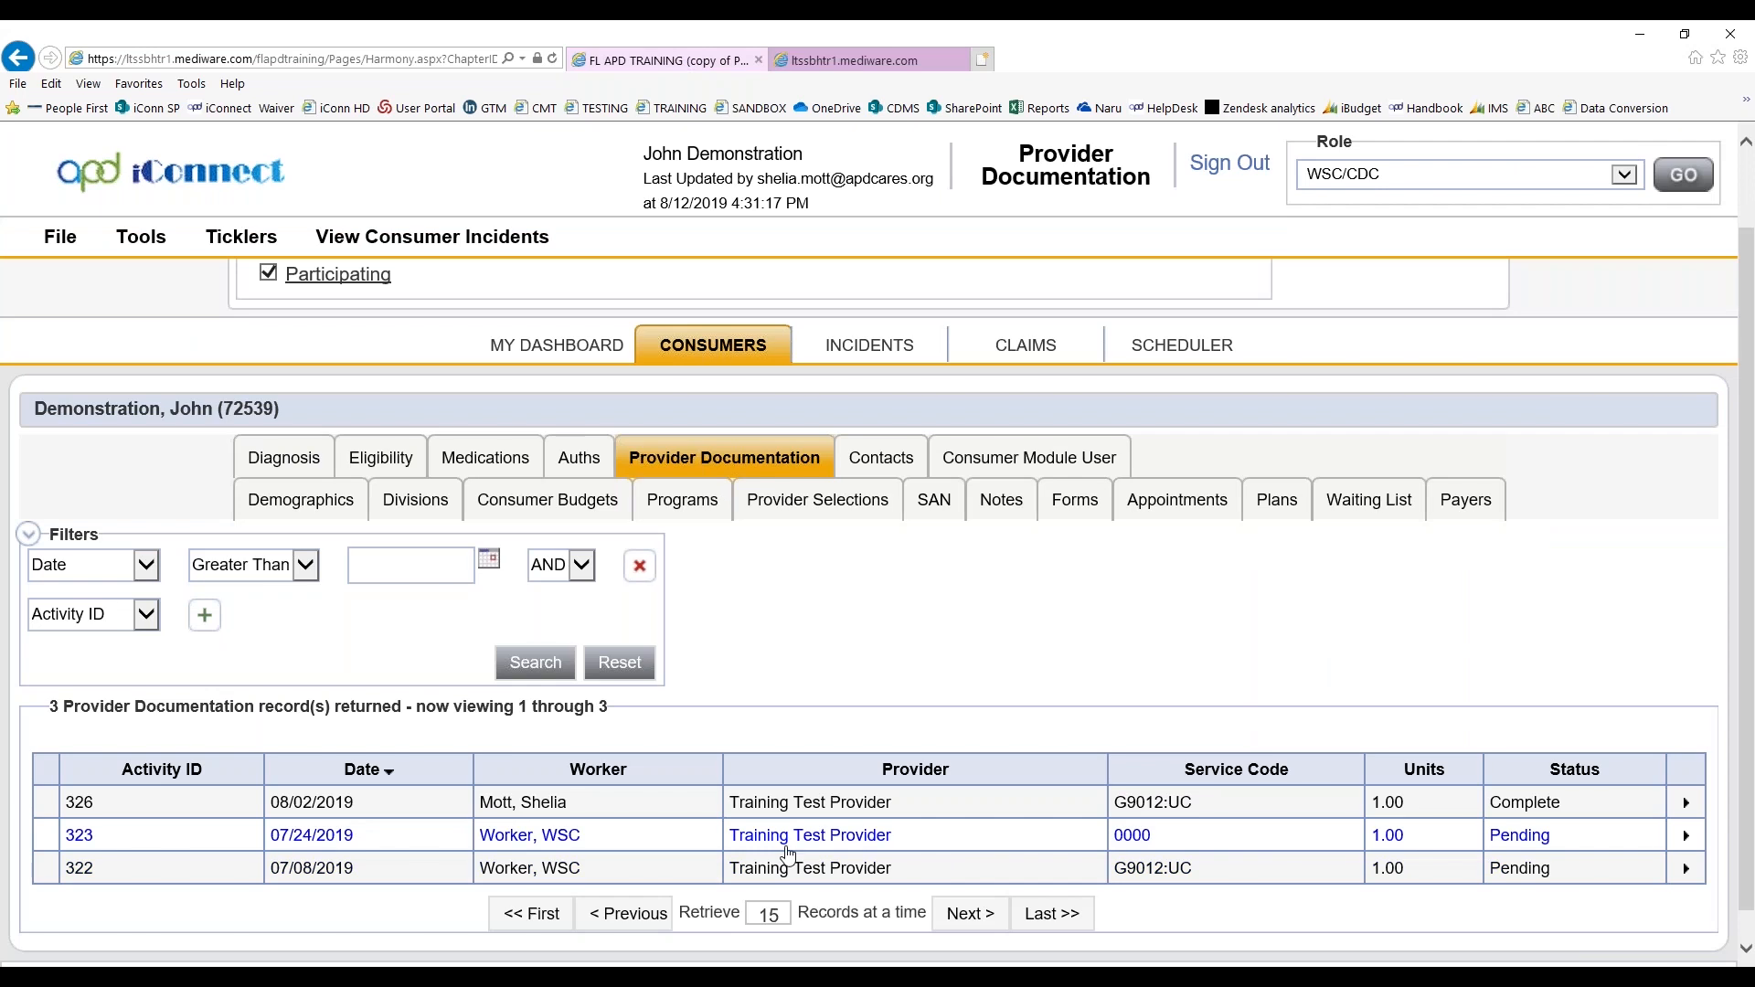
left_click(785, 847)
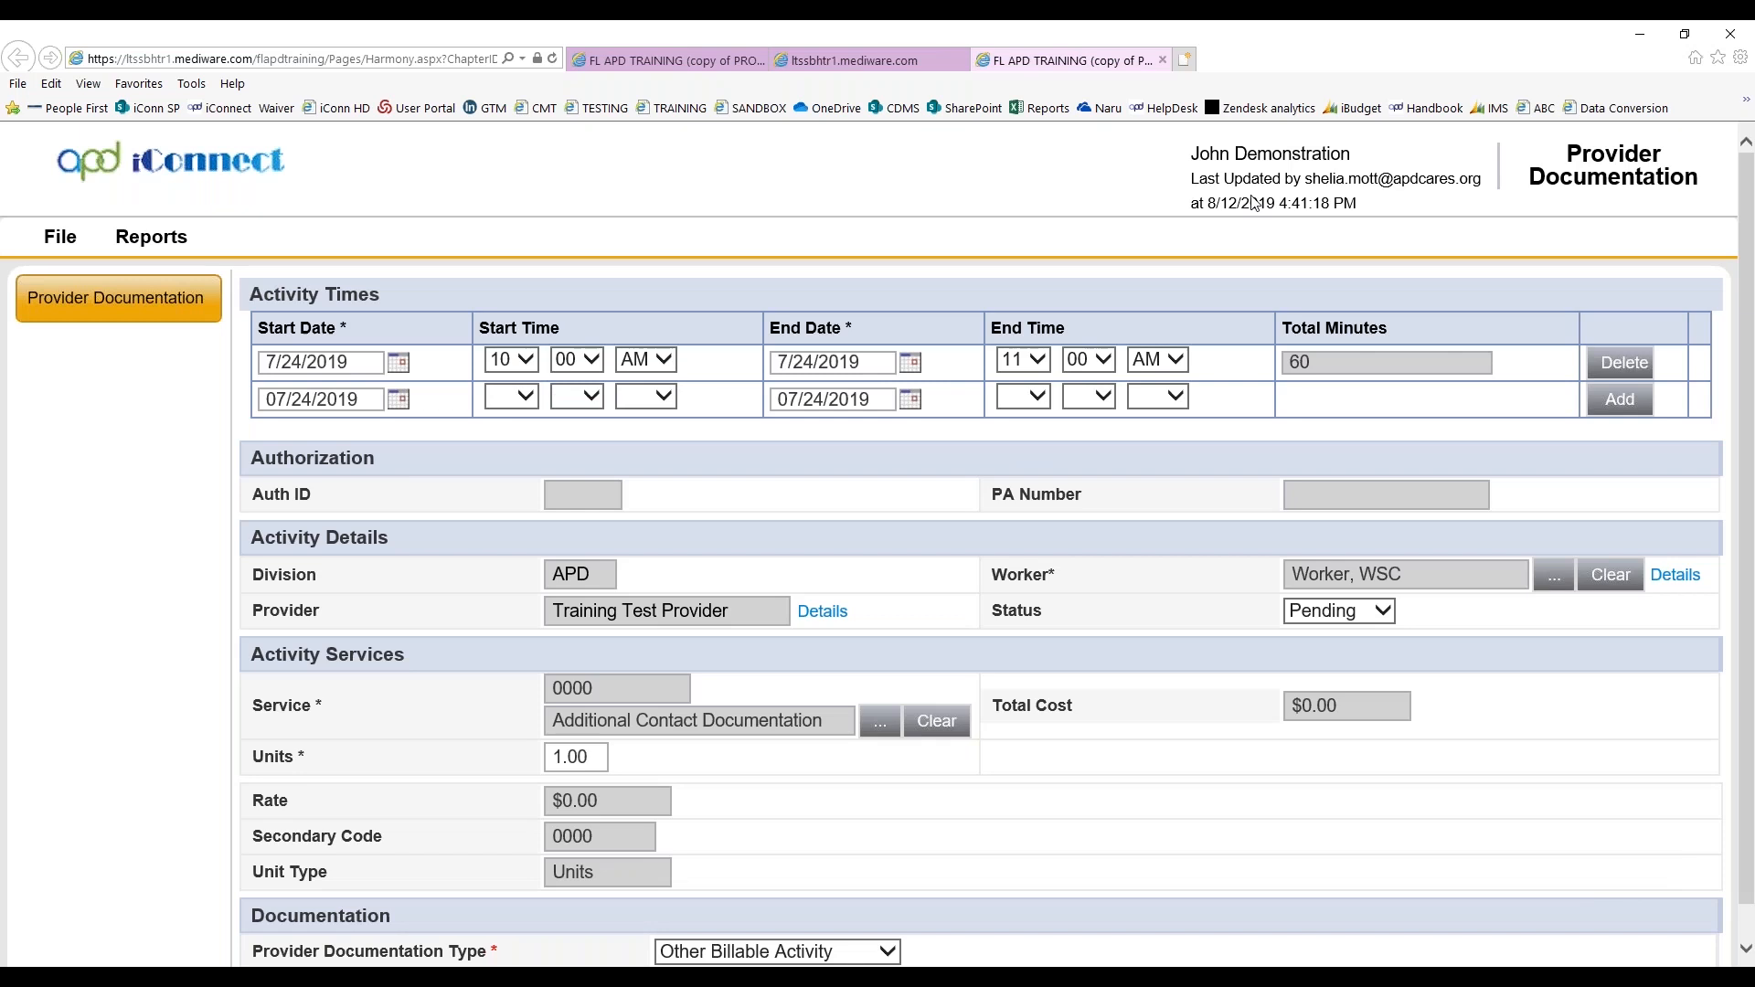
left_click(859, 60)
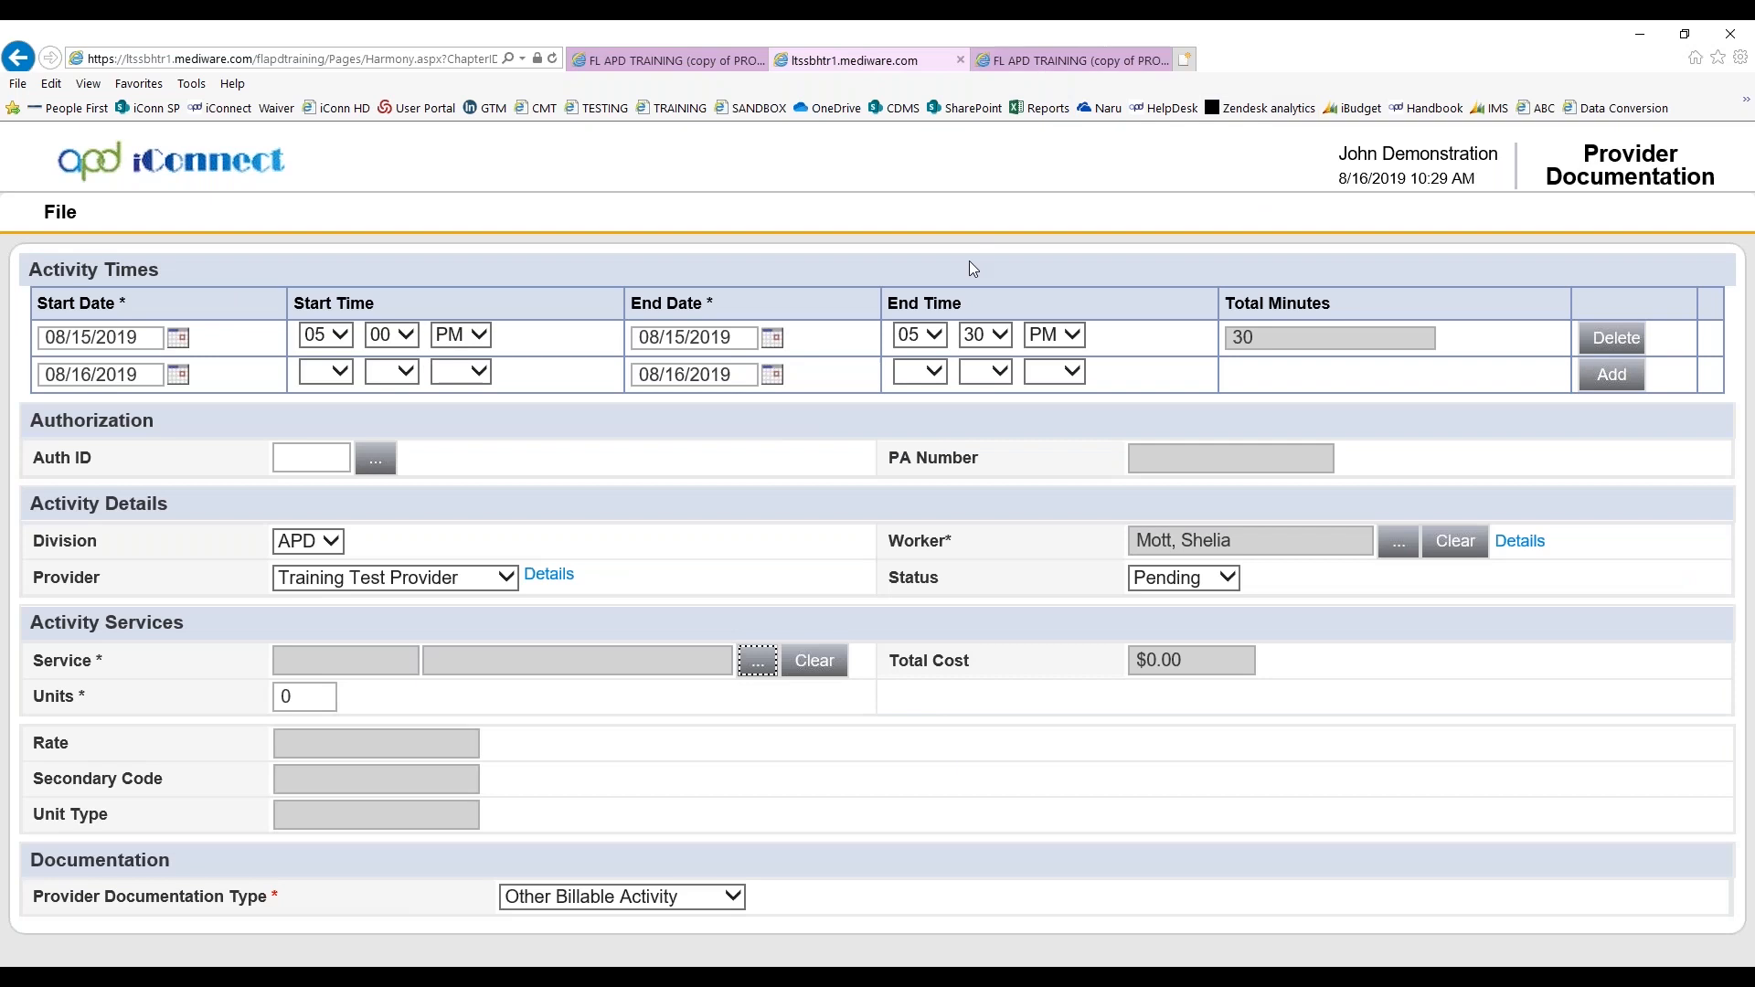
Change the 08/15/2019 activity's end hour to 06, and delete that activity time entry
left_click(934, 334)
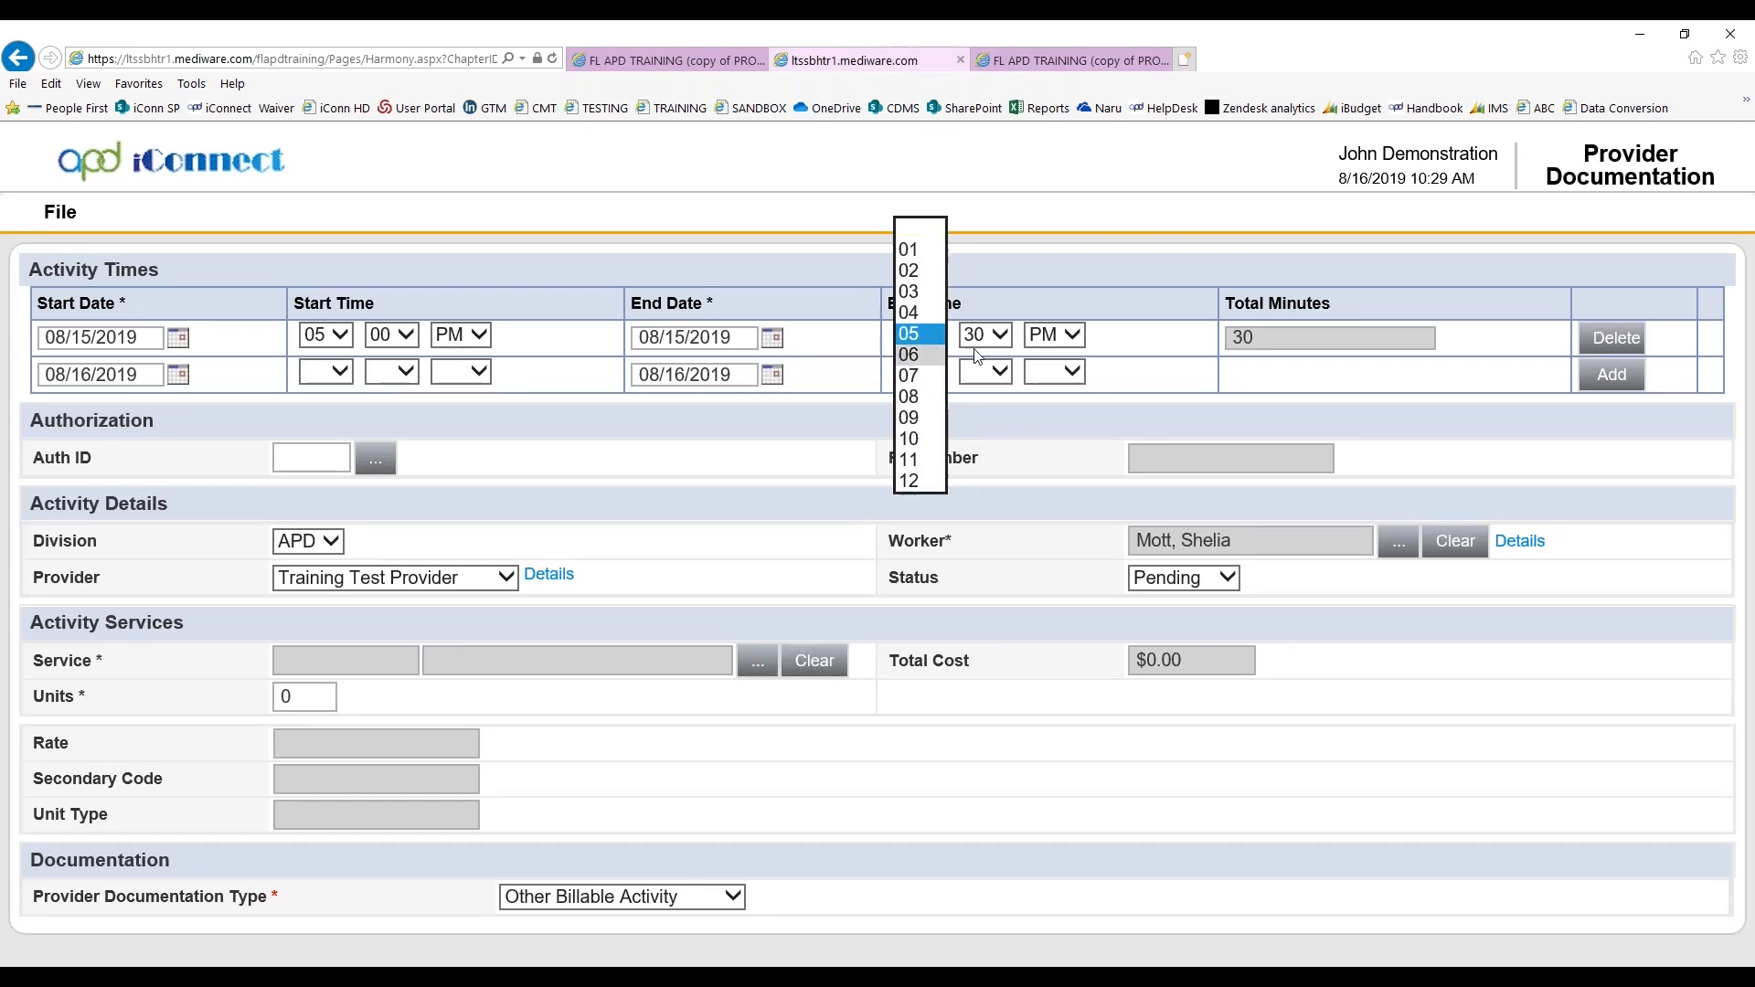
left_click(925, 355)
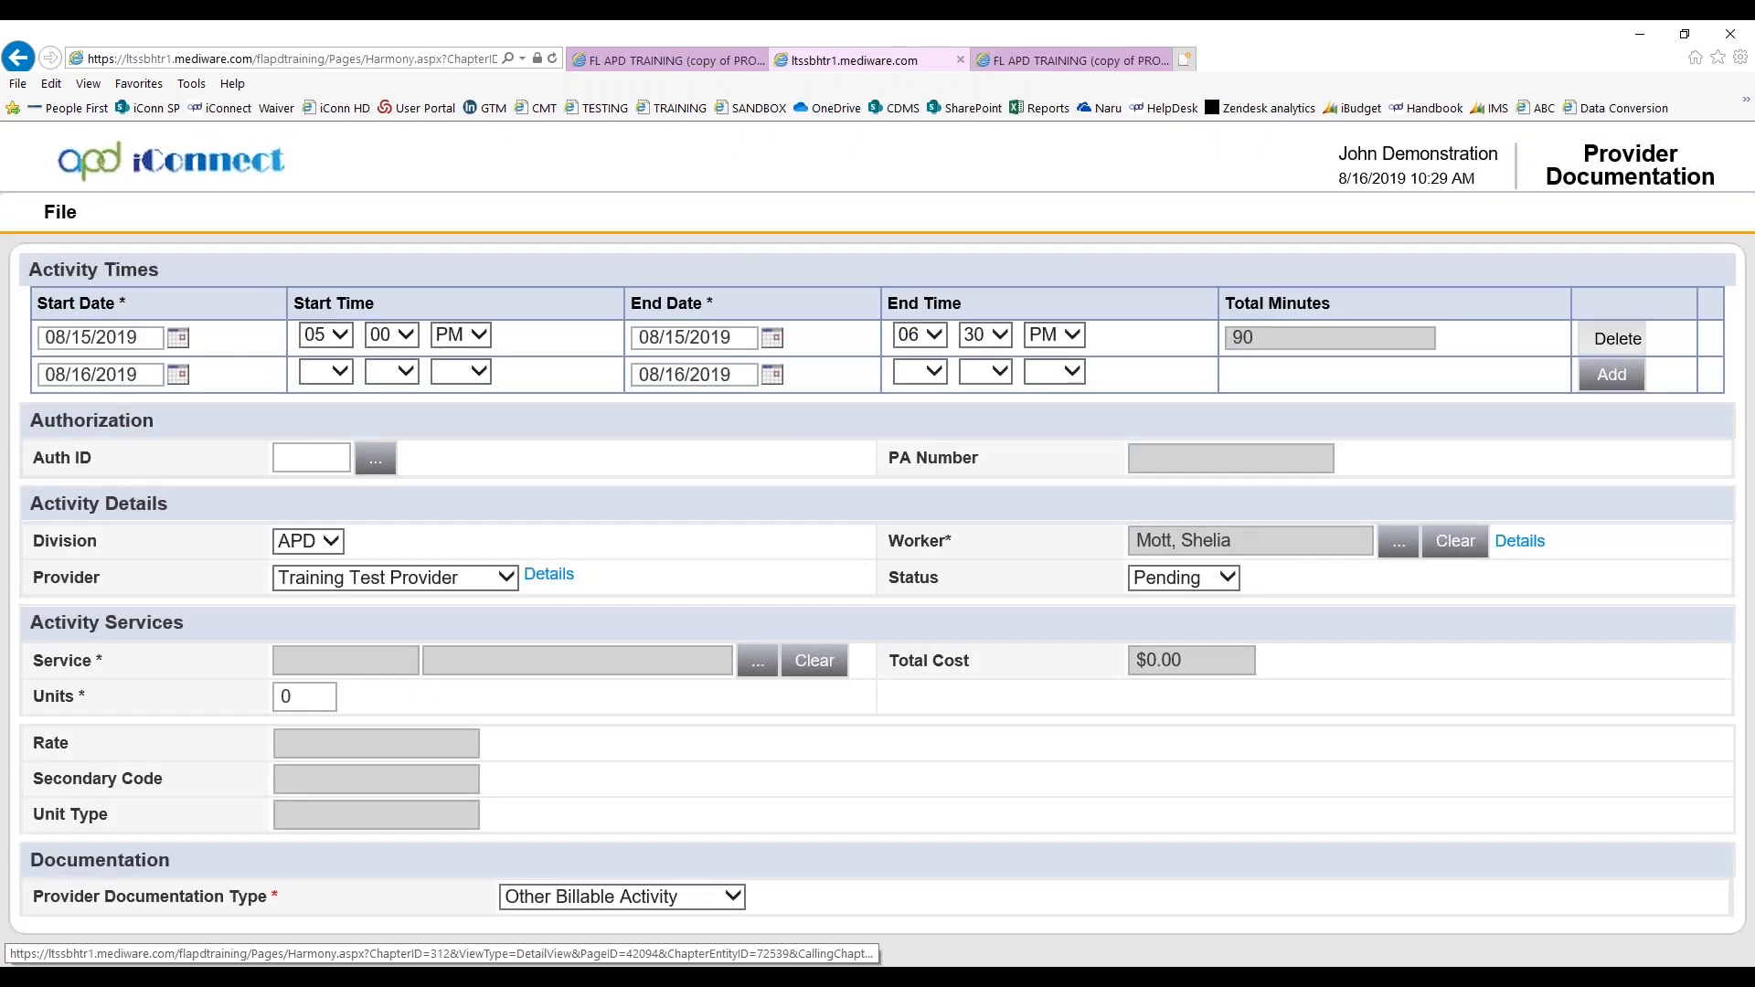
left_click(1616, 337)
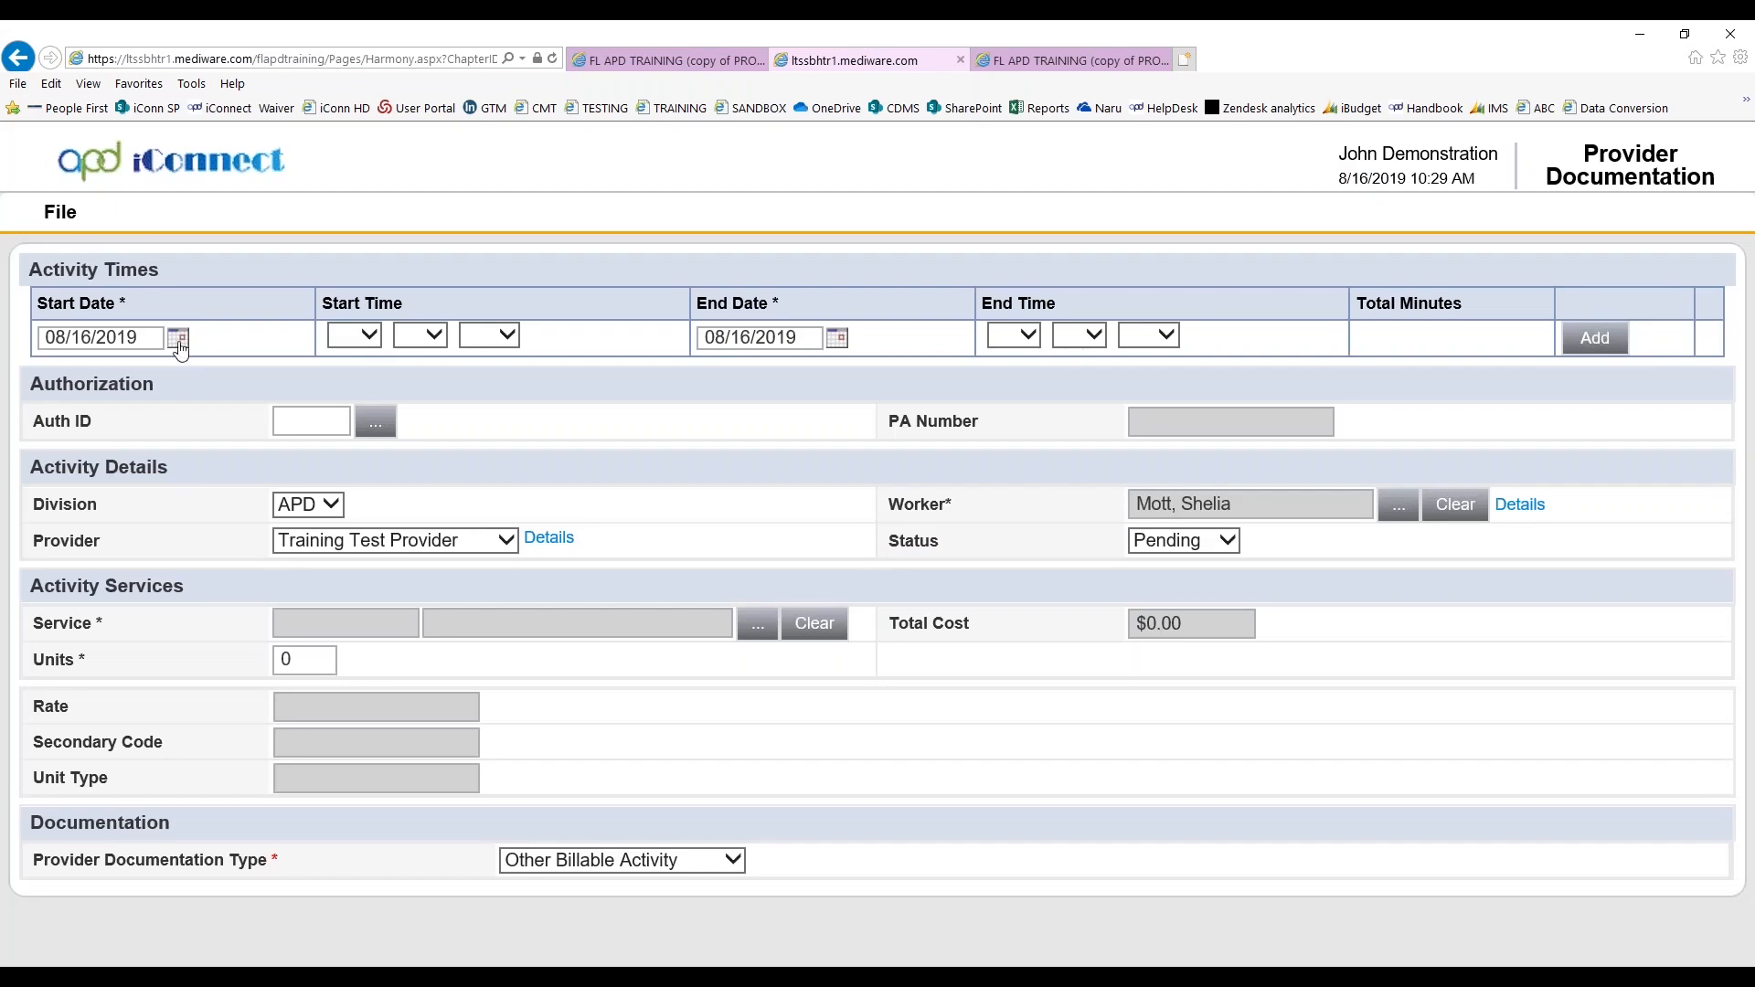
Set the start time of the 08/16/2019 activity to 05:00 PM
left_click(364, 336)
left_click(344, 440)
left_click(422, 336)
left_click(416, 356)
left_click(503, 335)
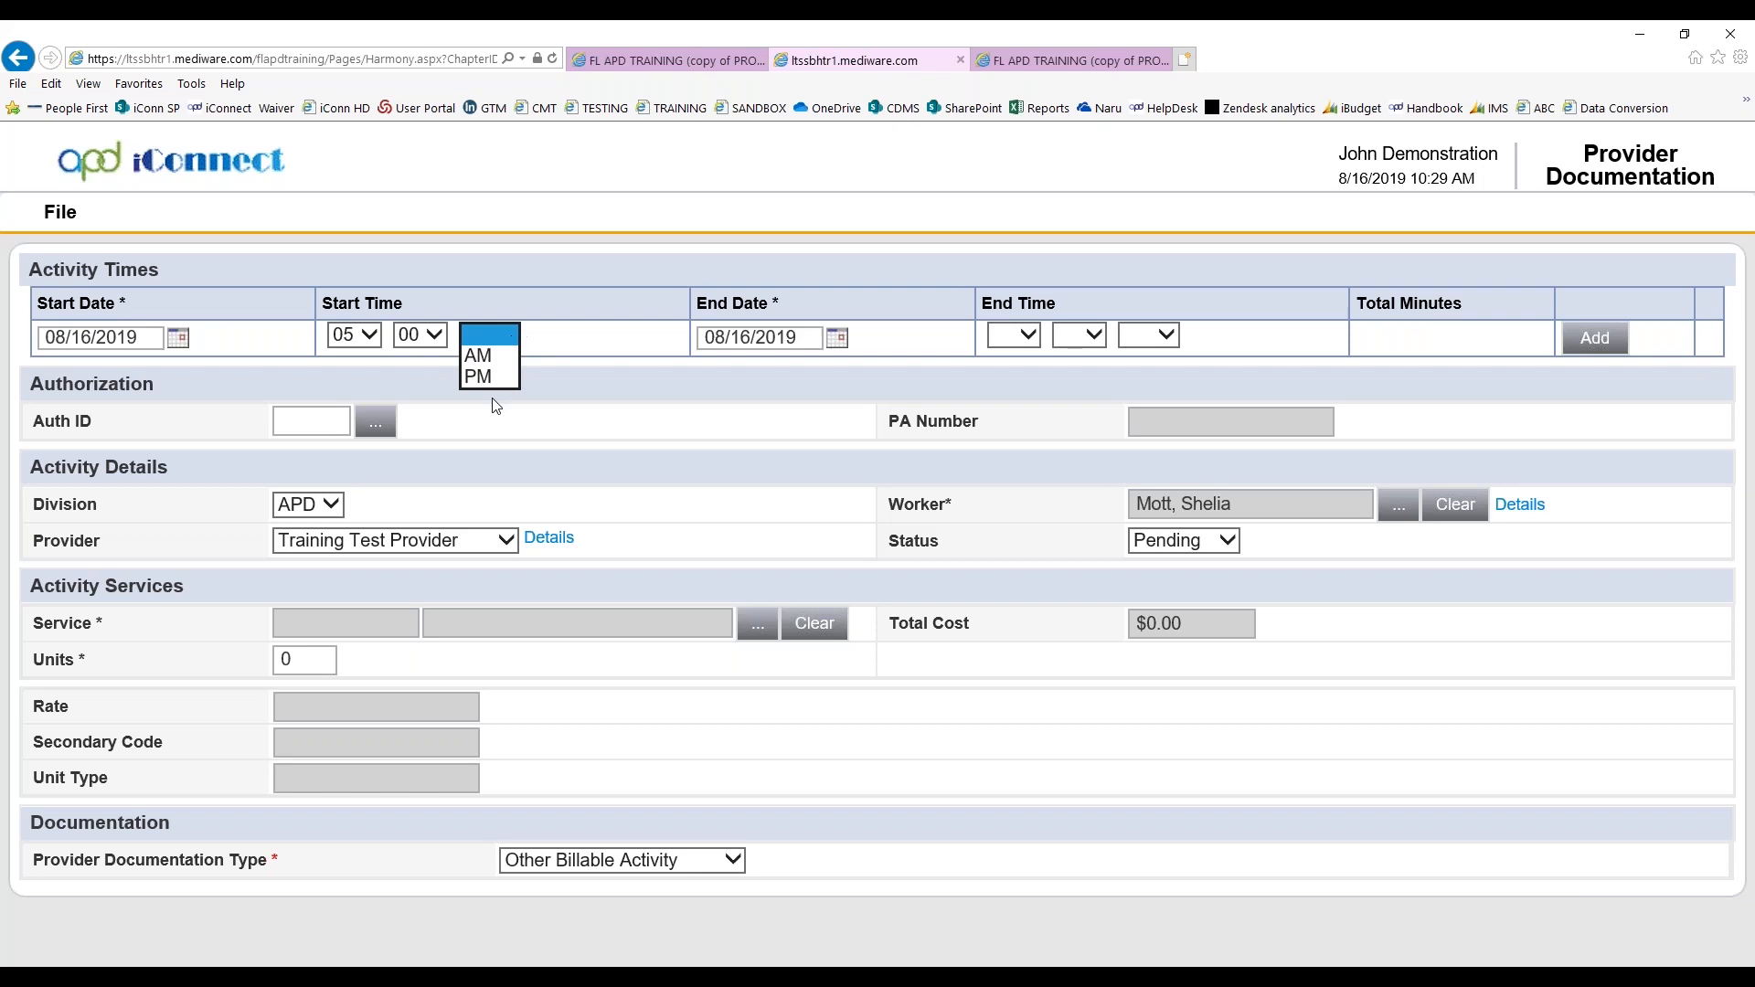
Set the end time of the 08/16/2019 activity to 06:00 PM, and add the activity time entry
left_click(1014, 336)
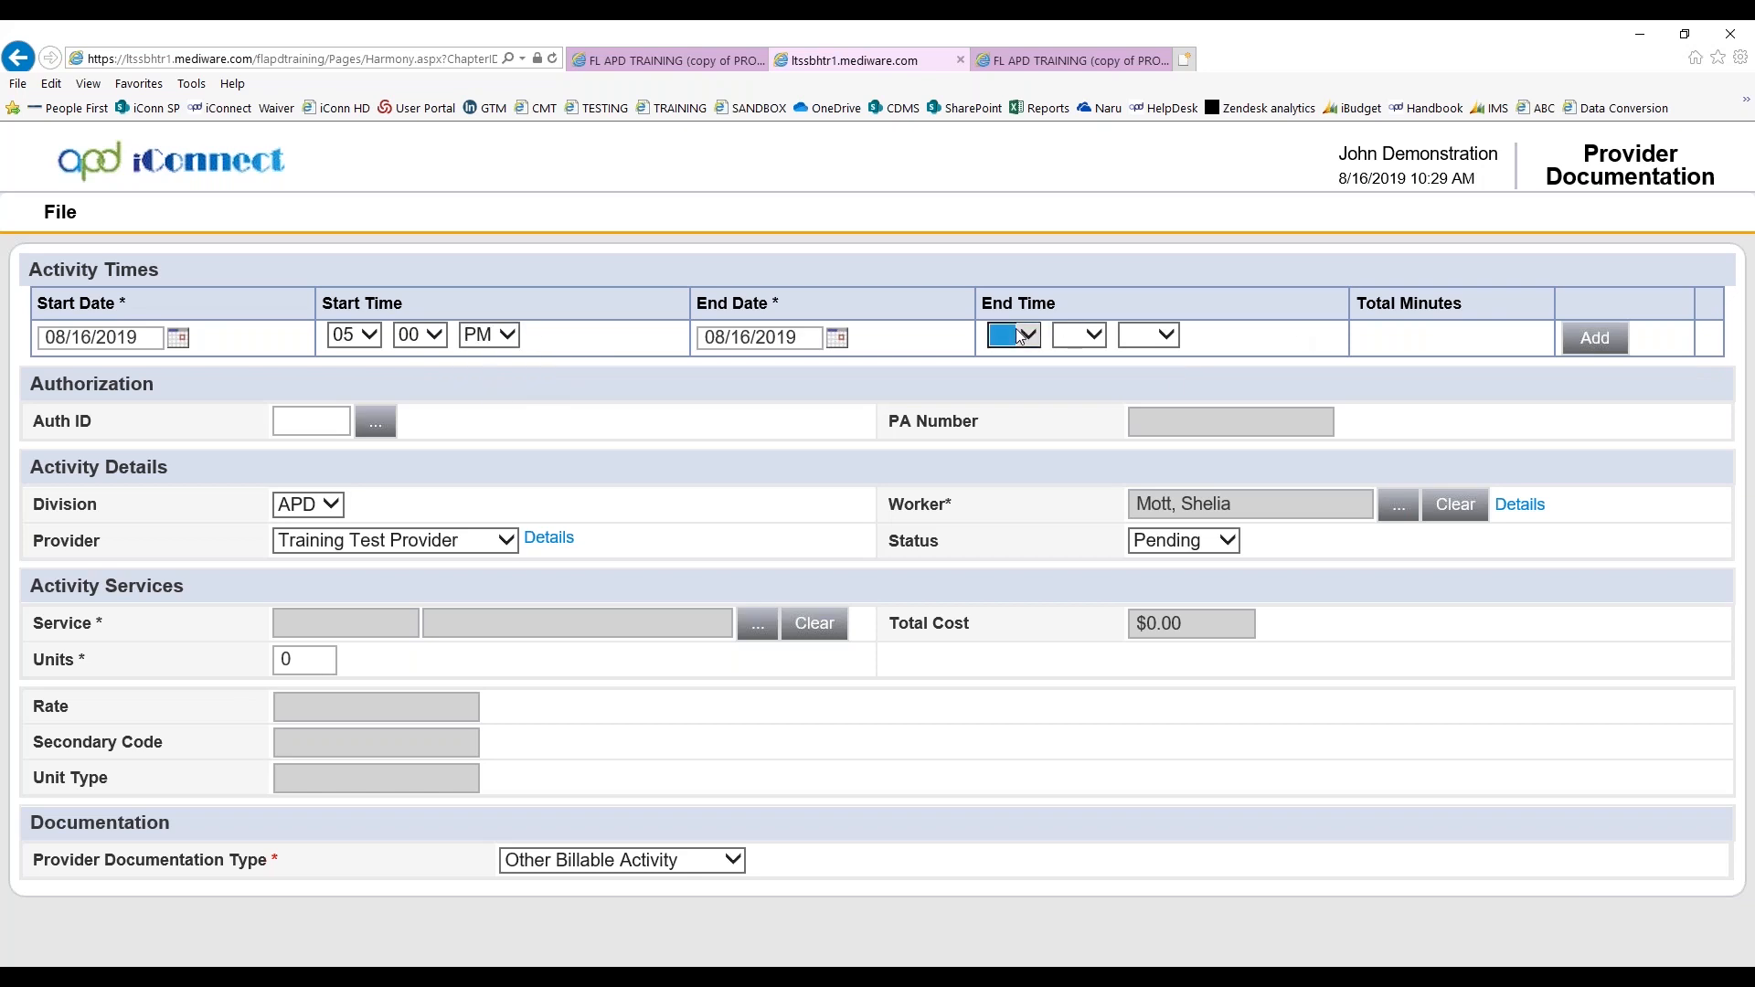
left_click(1003, 460)
left_click(1080, 335)
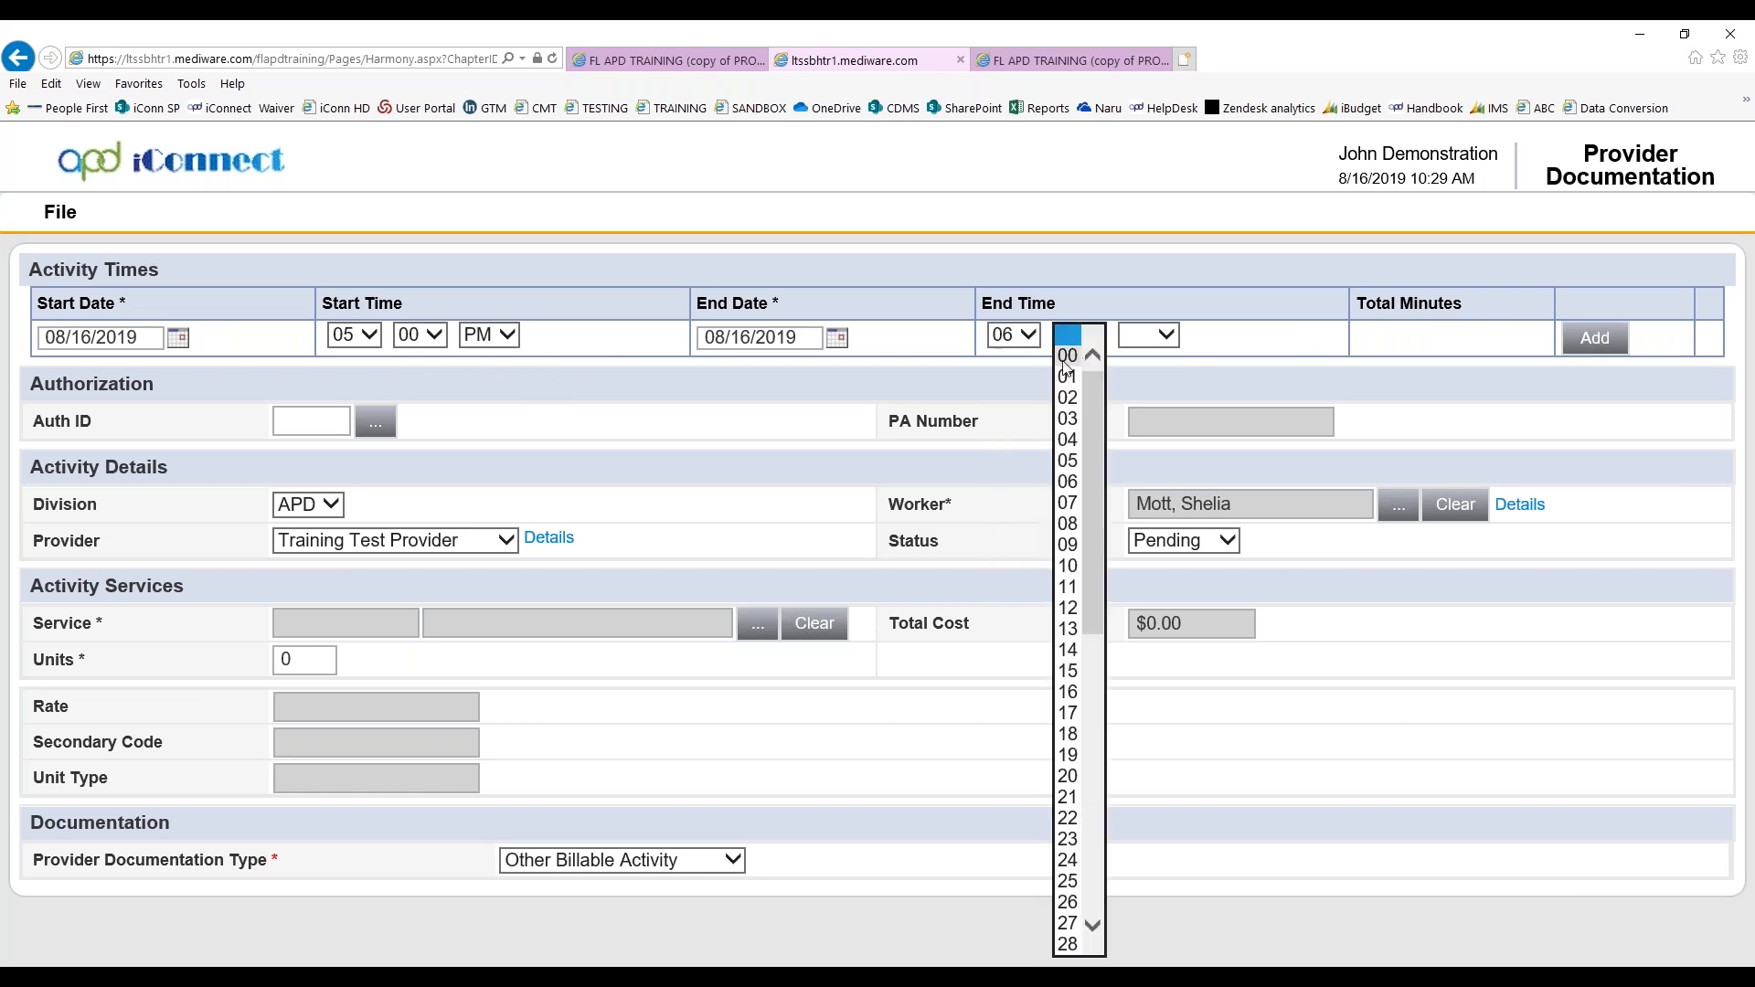
left_click(1066, 356)
left_click(1150, 336)
left_click(1144, 375)
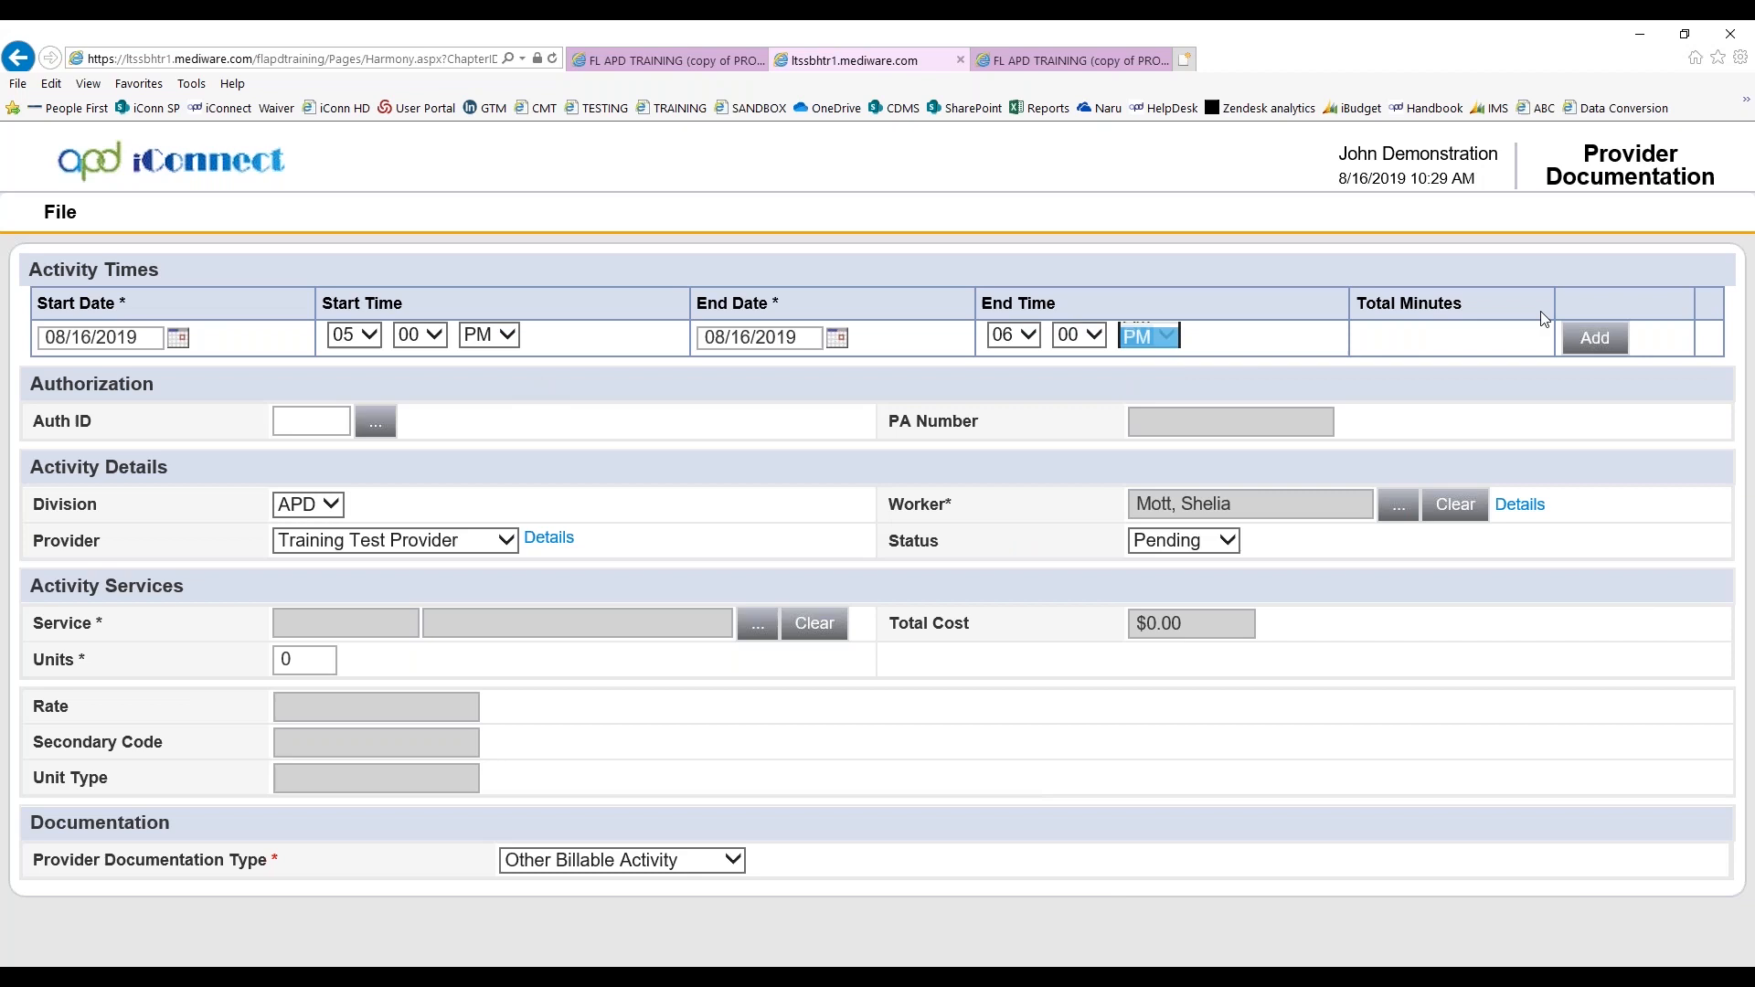
left_click(1596, 337)
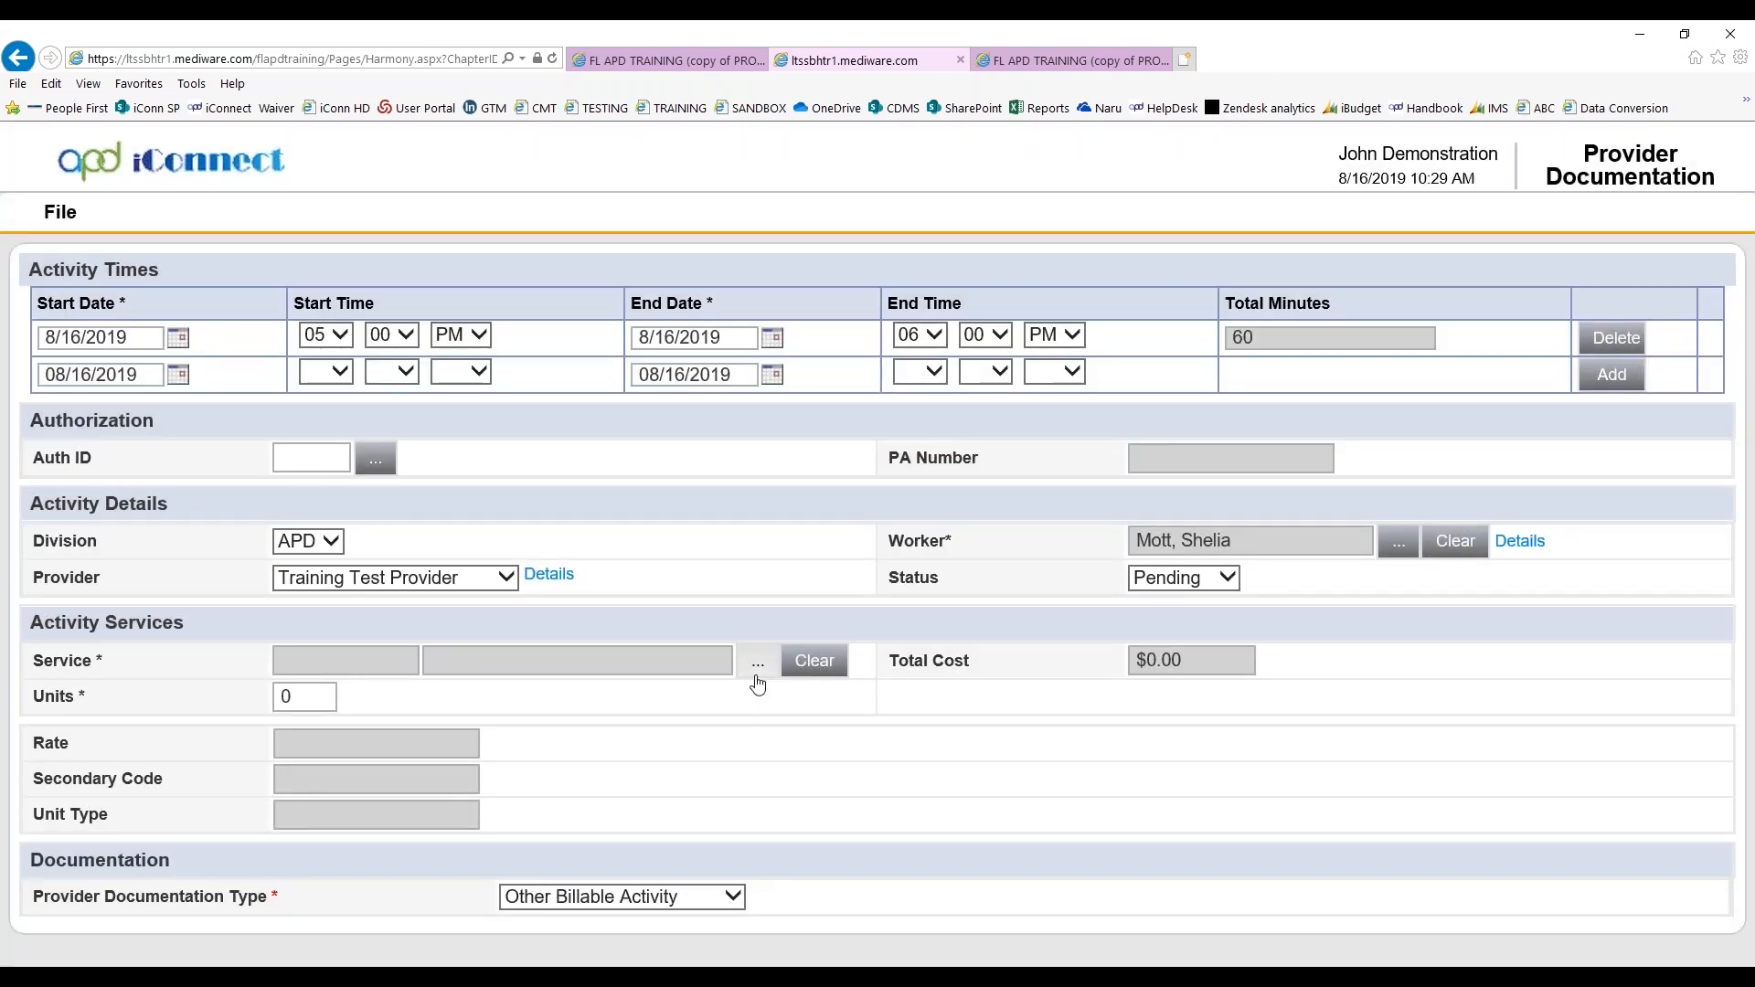
Check the services offered for the new record, cancel the selection, and compare with the service details in the 07/24/2019 record
left_click(757, 664)
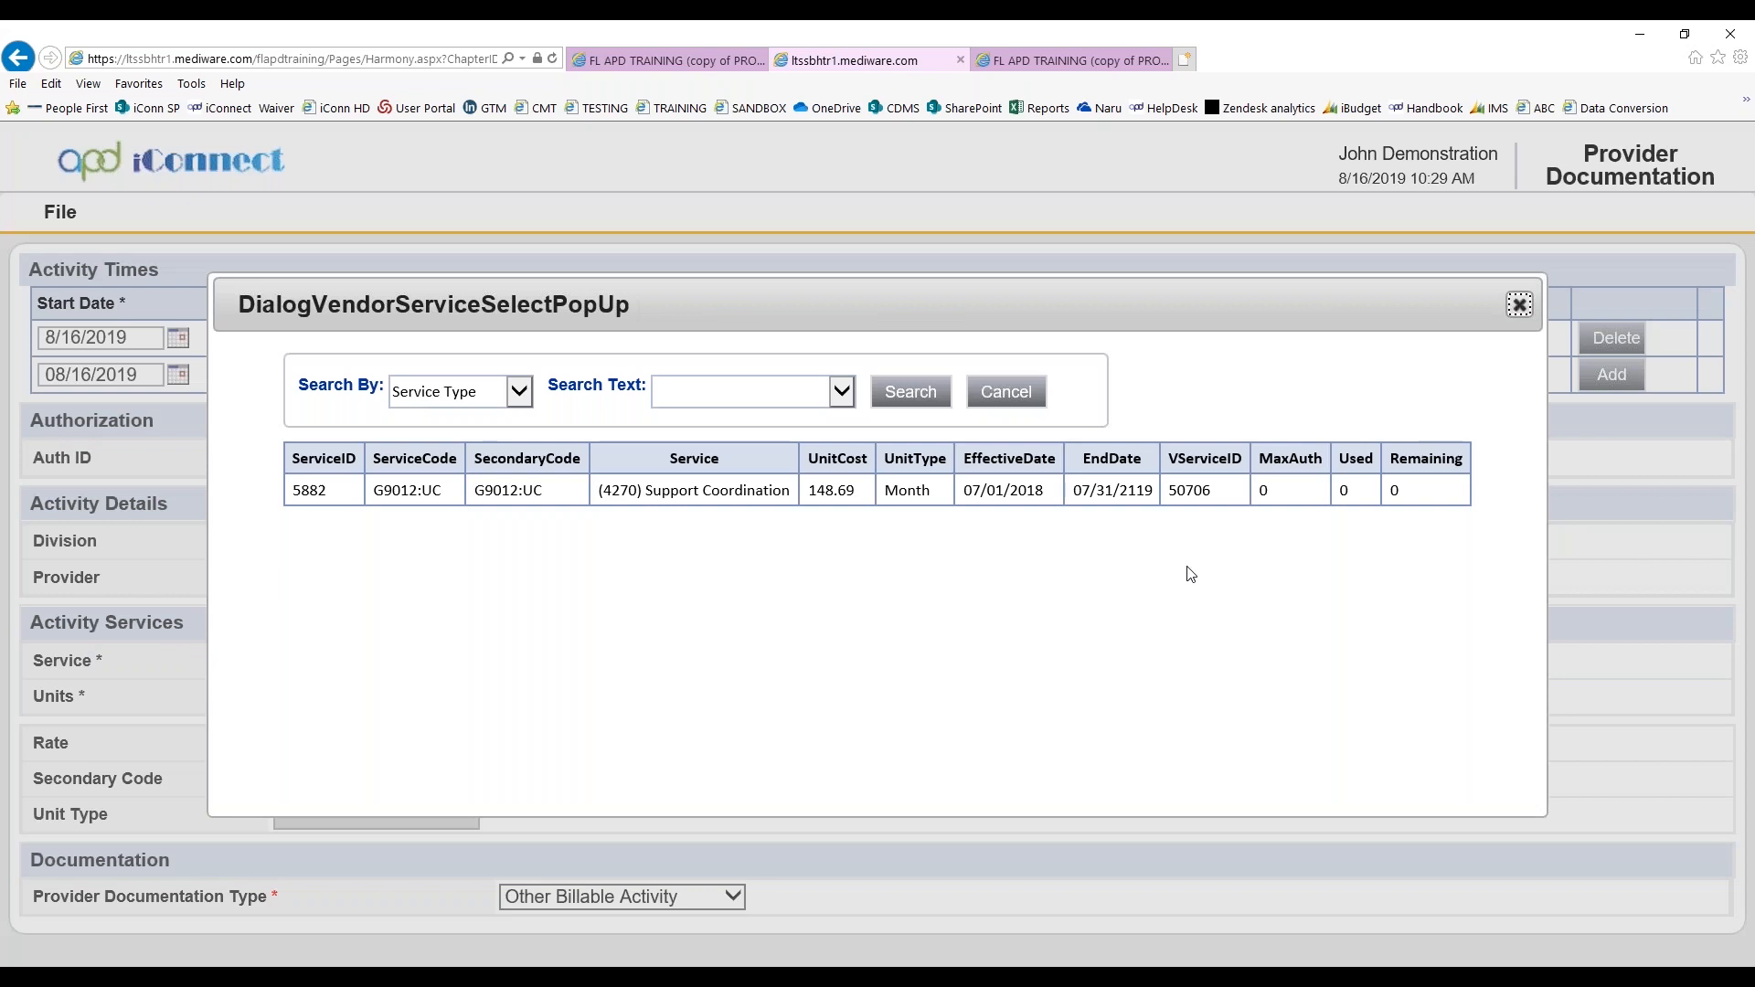
left_click(1017, 395)
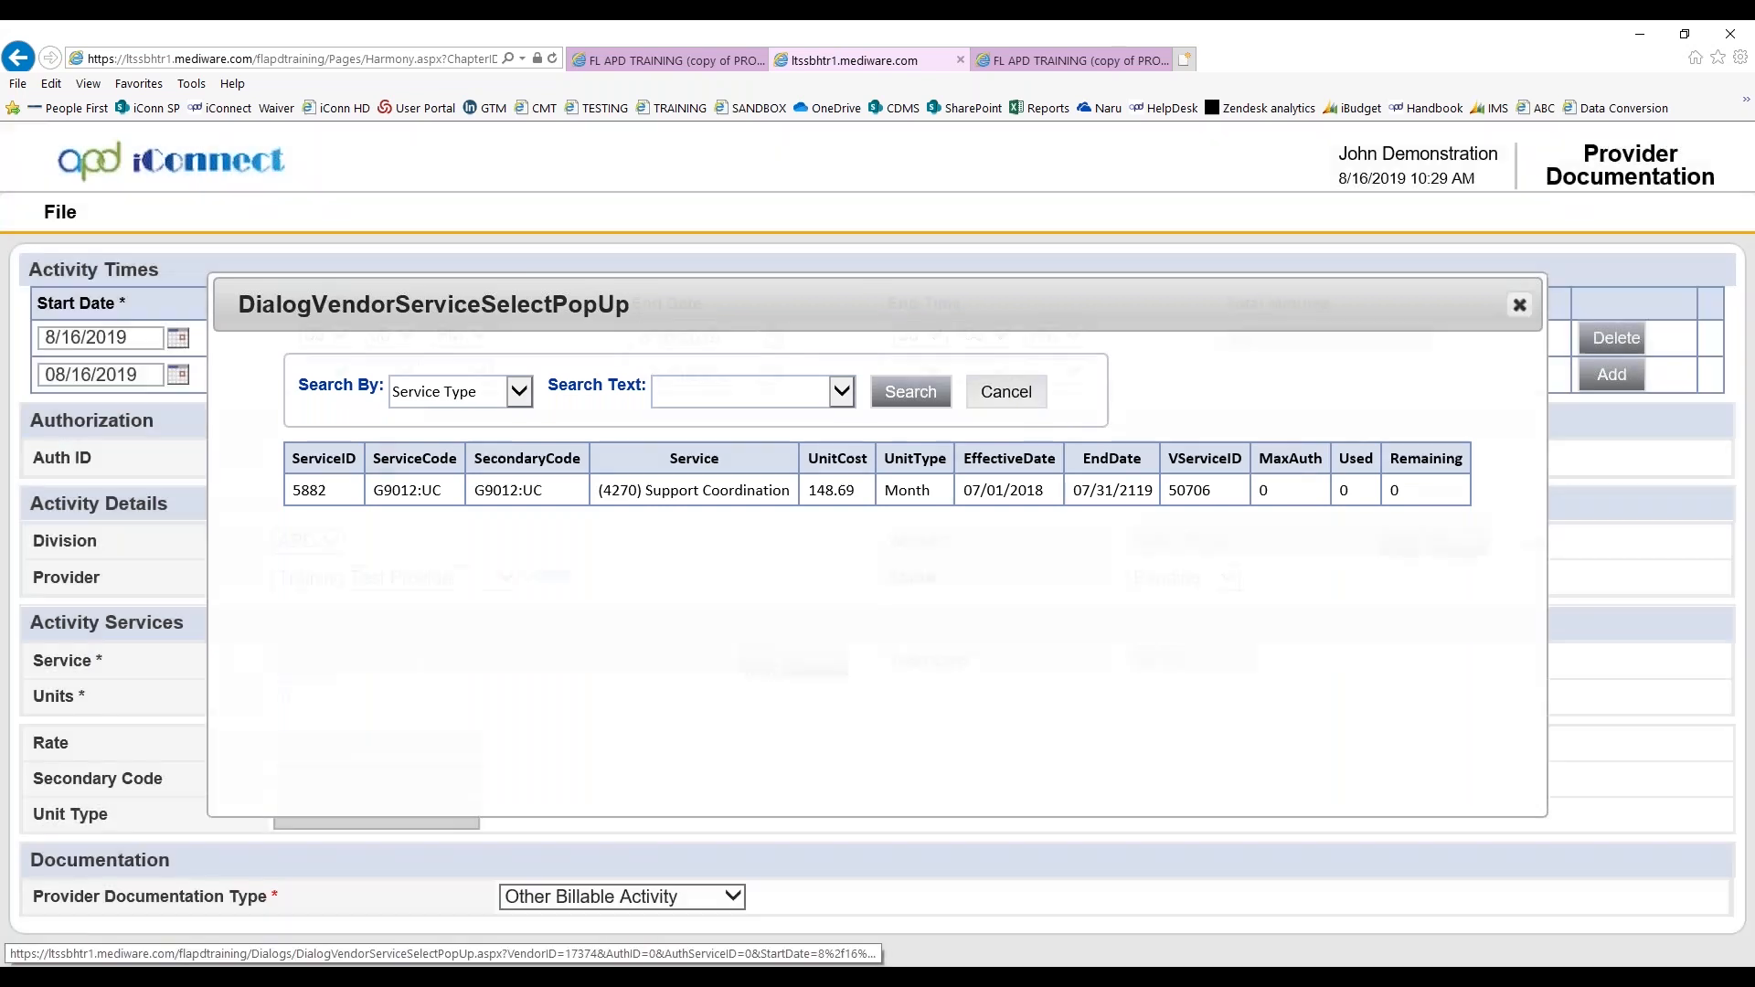
left_click(1088, 59)
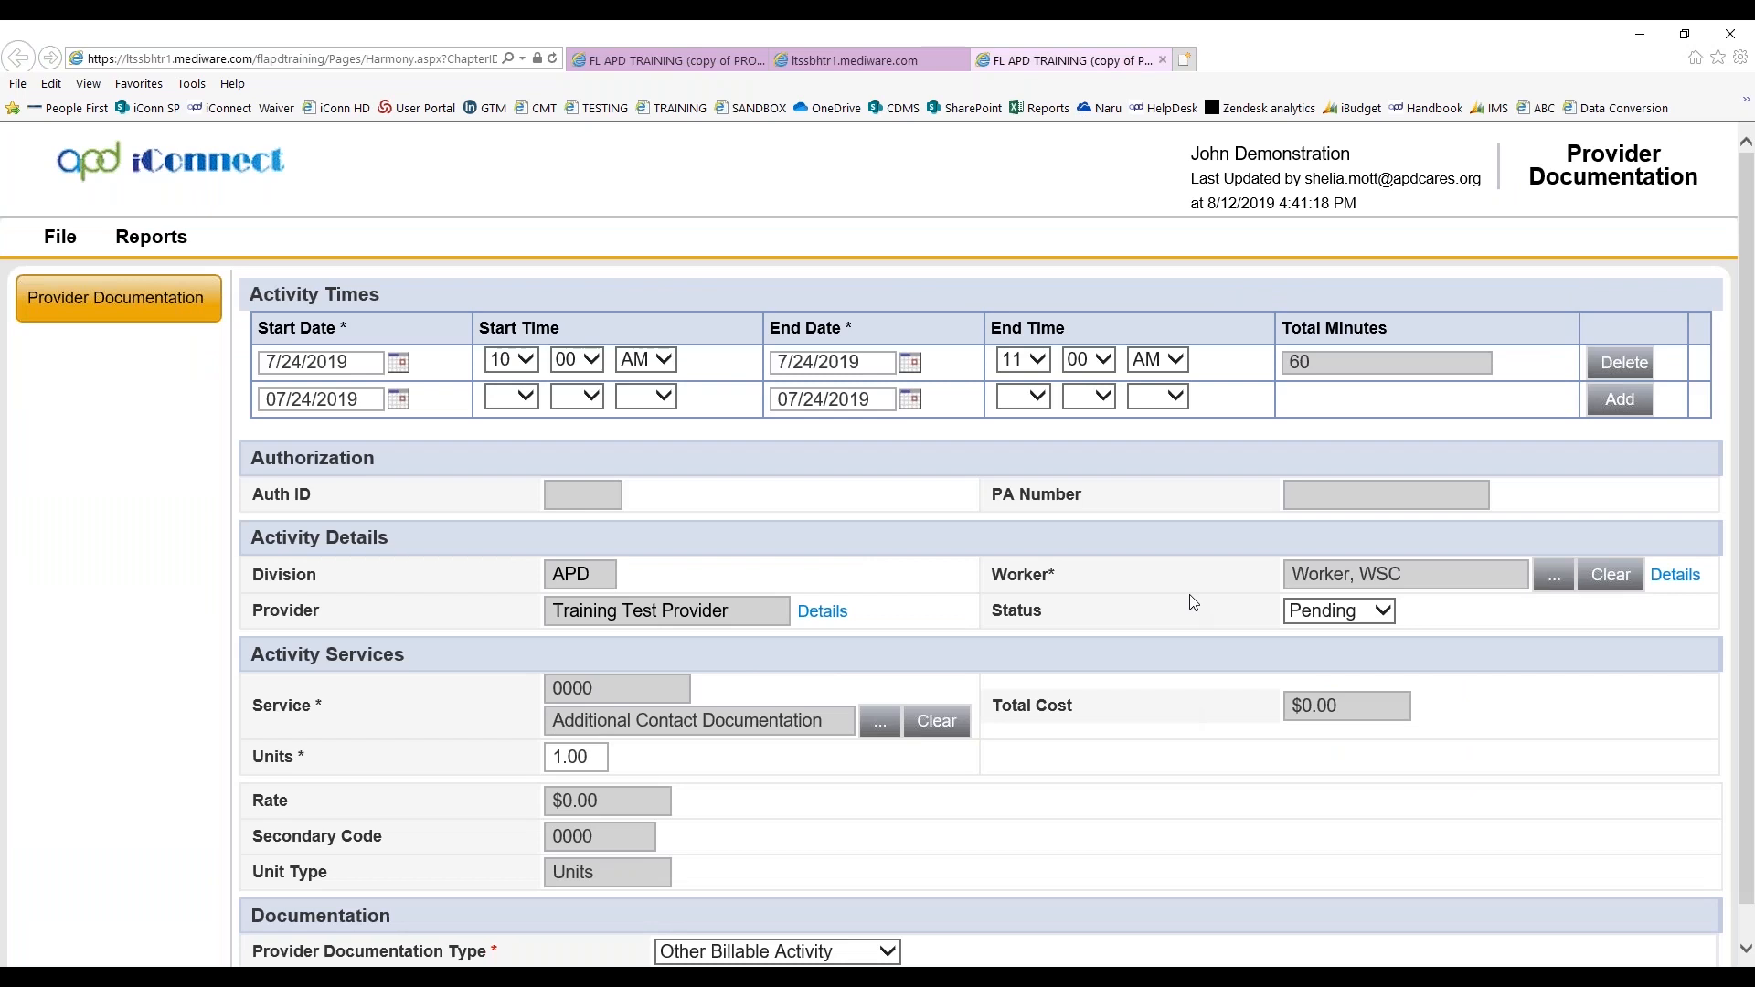
scroll(791, 501, "down", 1)
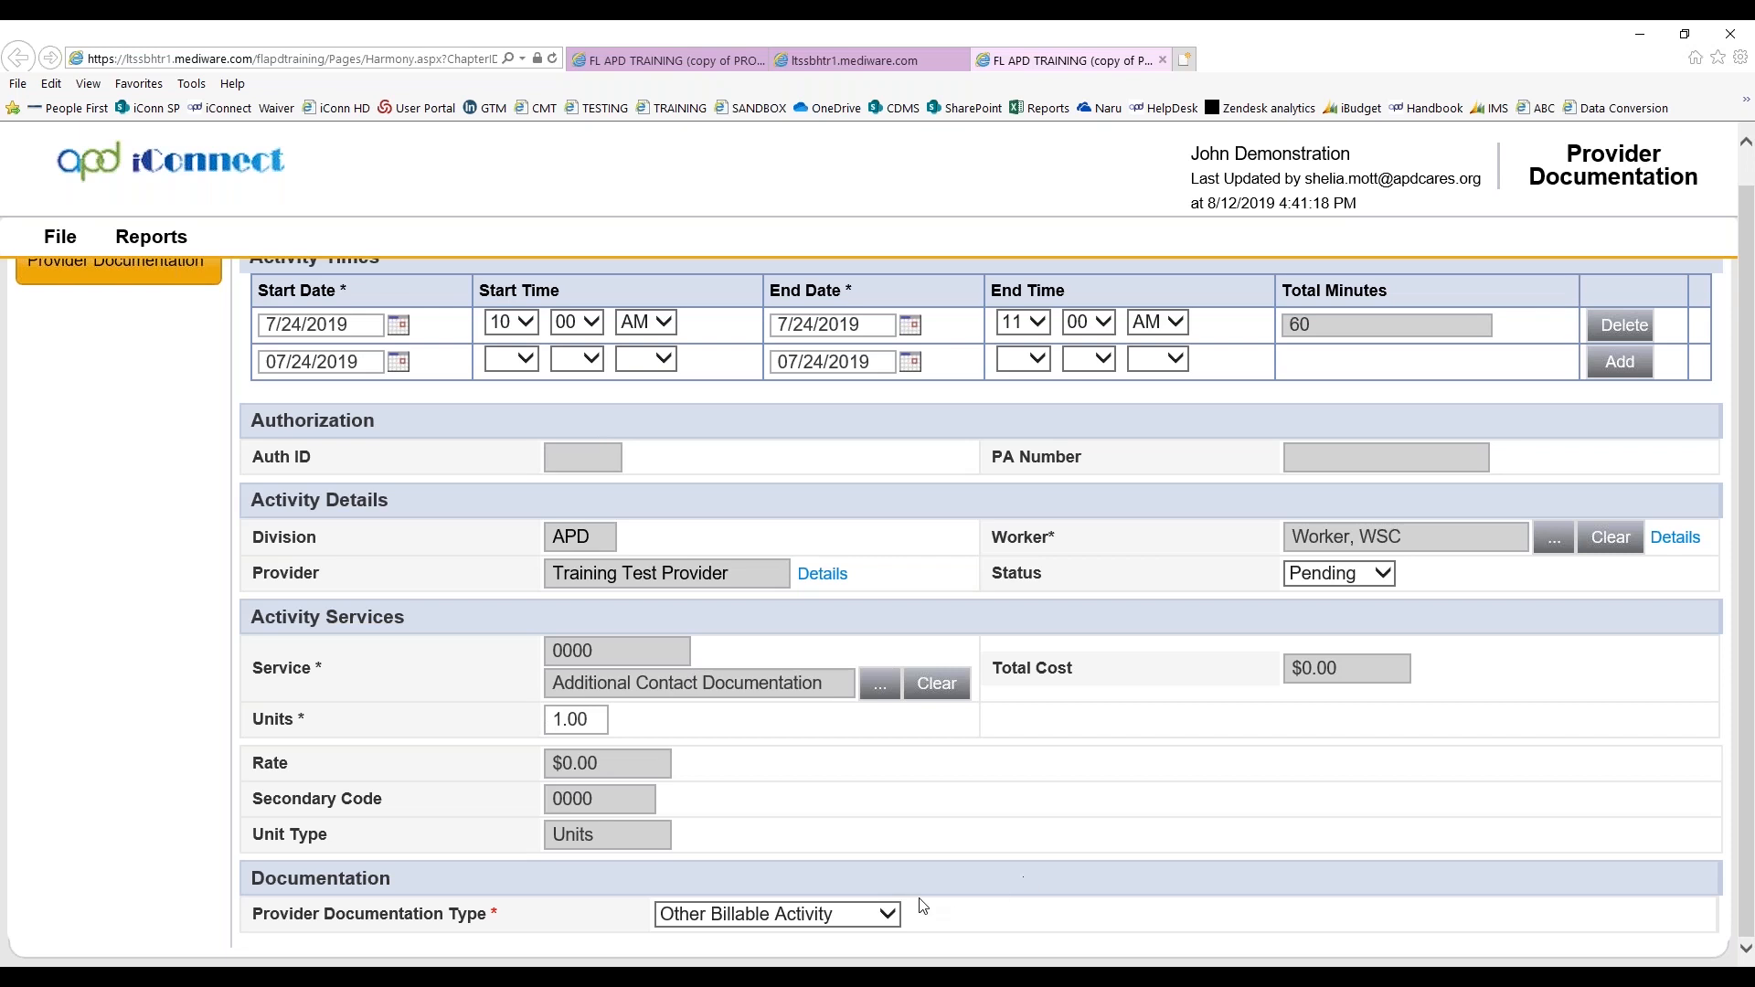
Review the session note of the 07/24/2019 record, and close that record and the unsaved new one
left_click(52, 235)
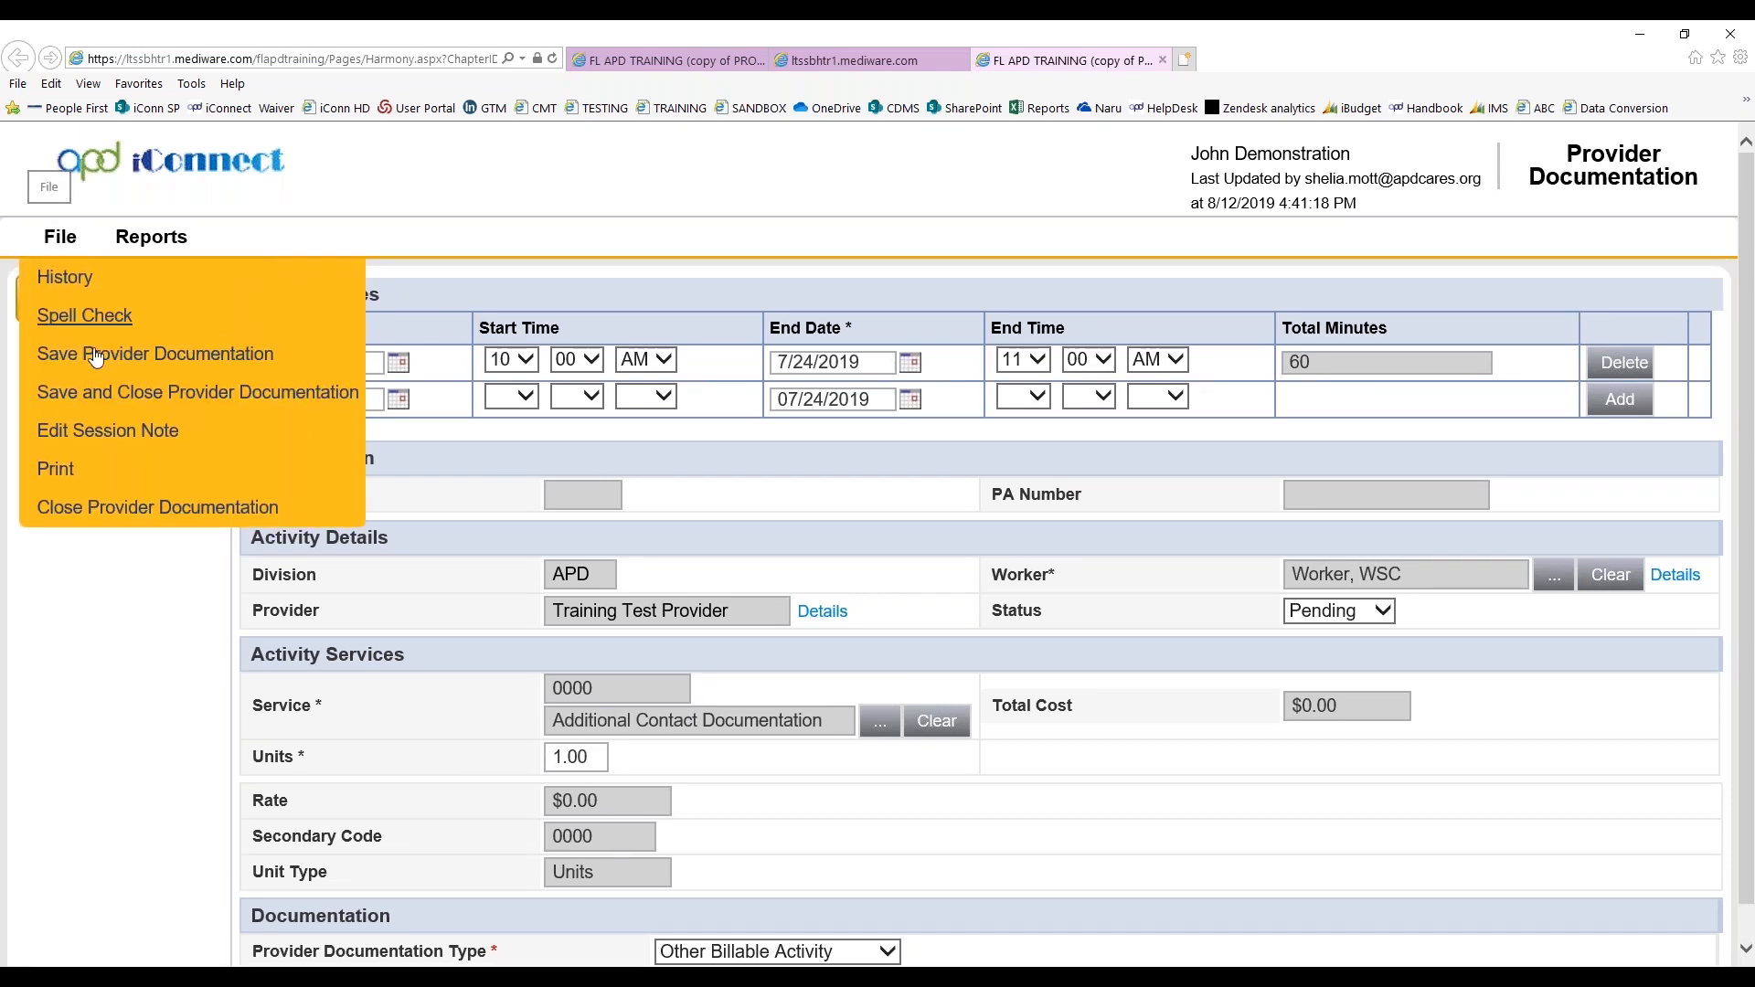
left_click(95, 446)
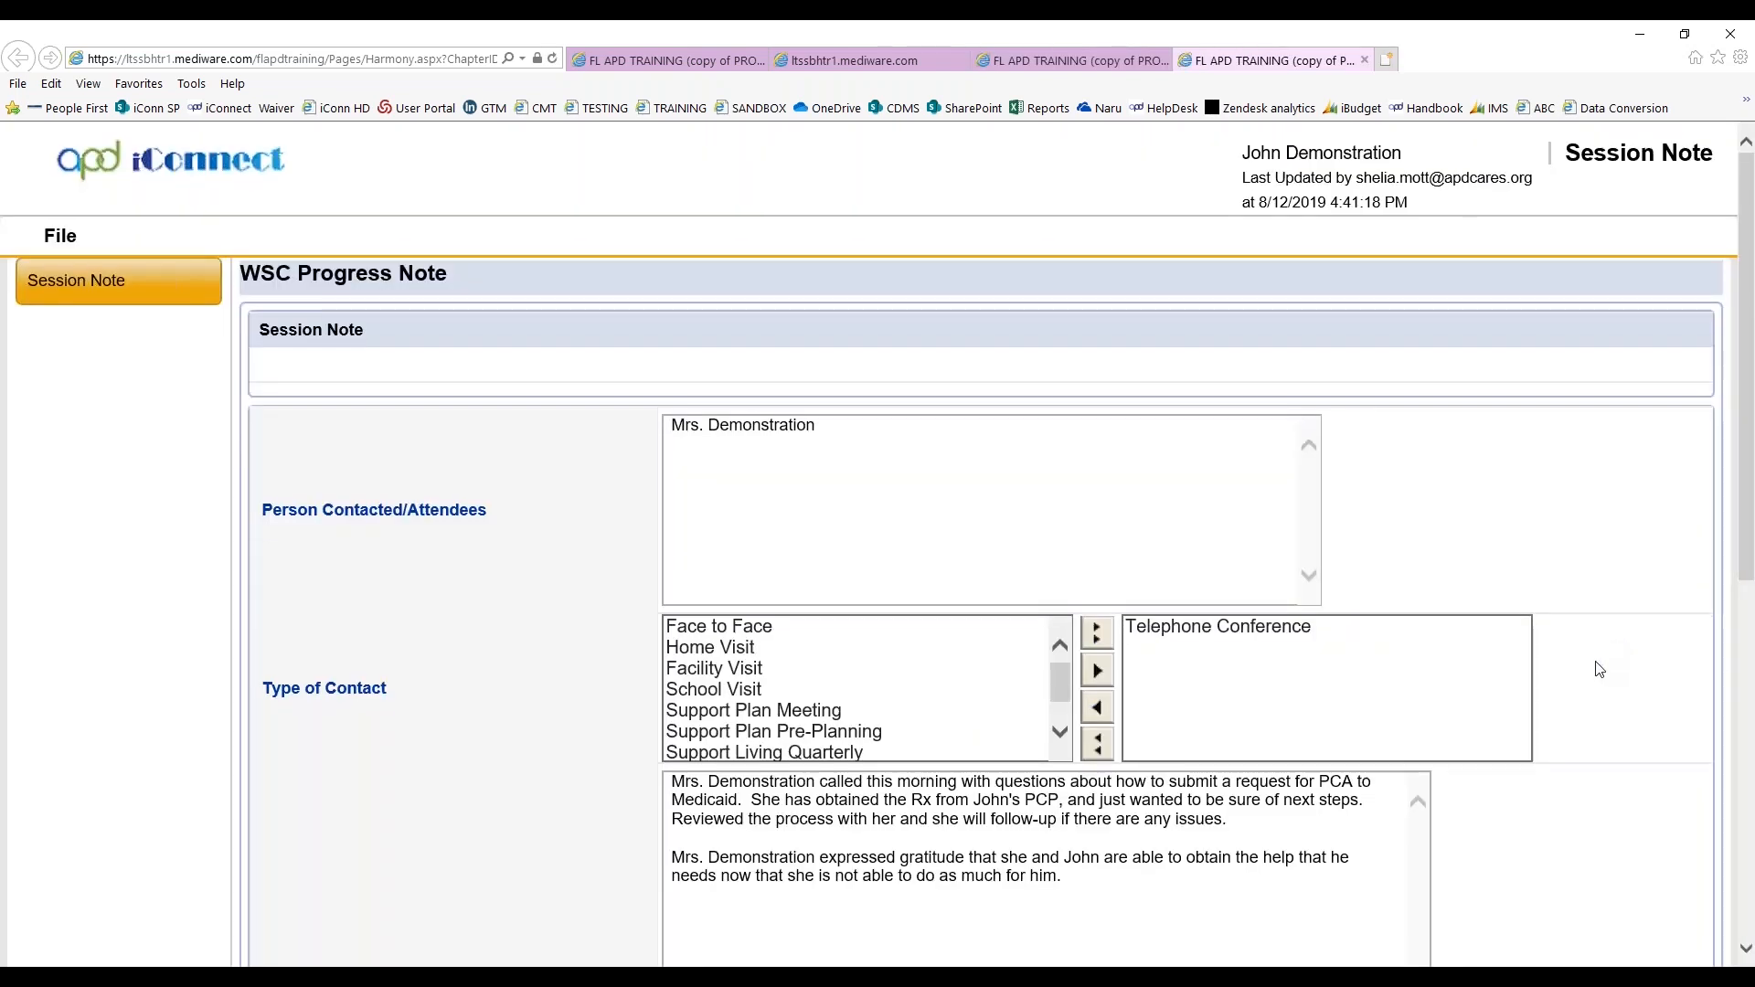
scroll(1595, 669, "down", 4)
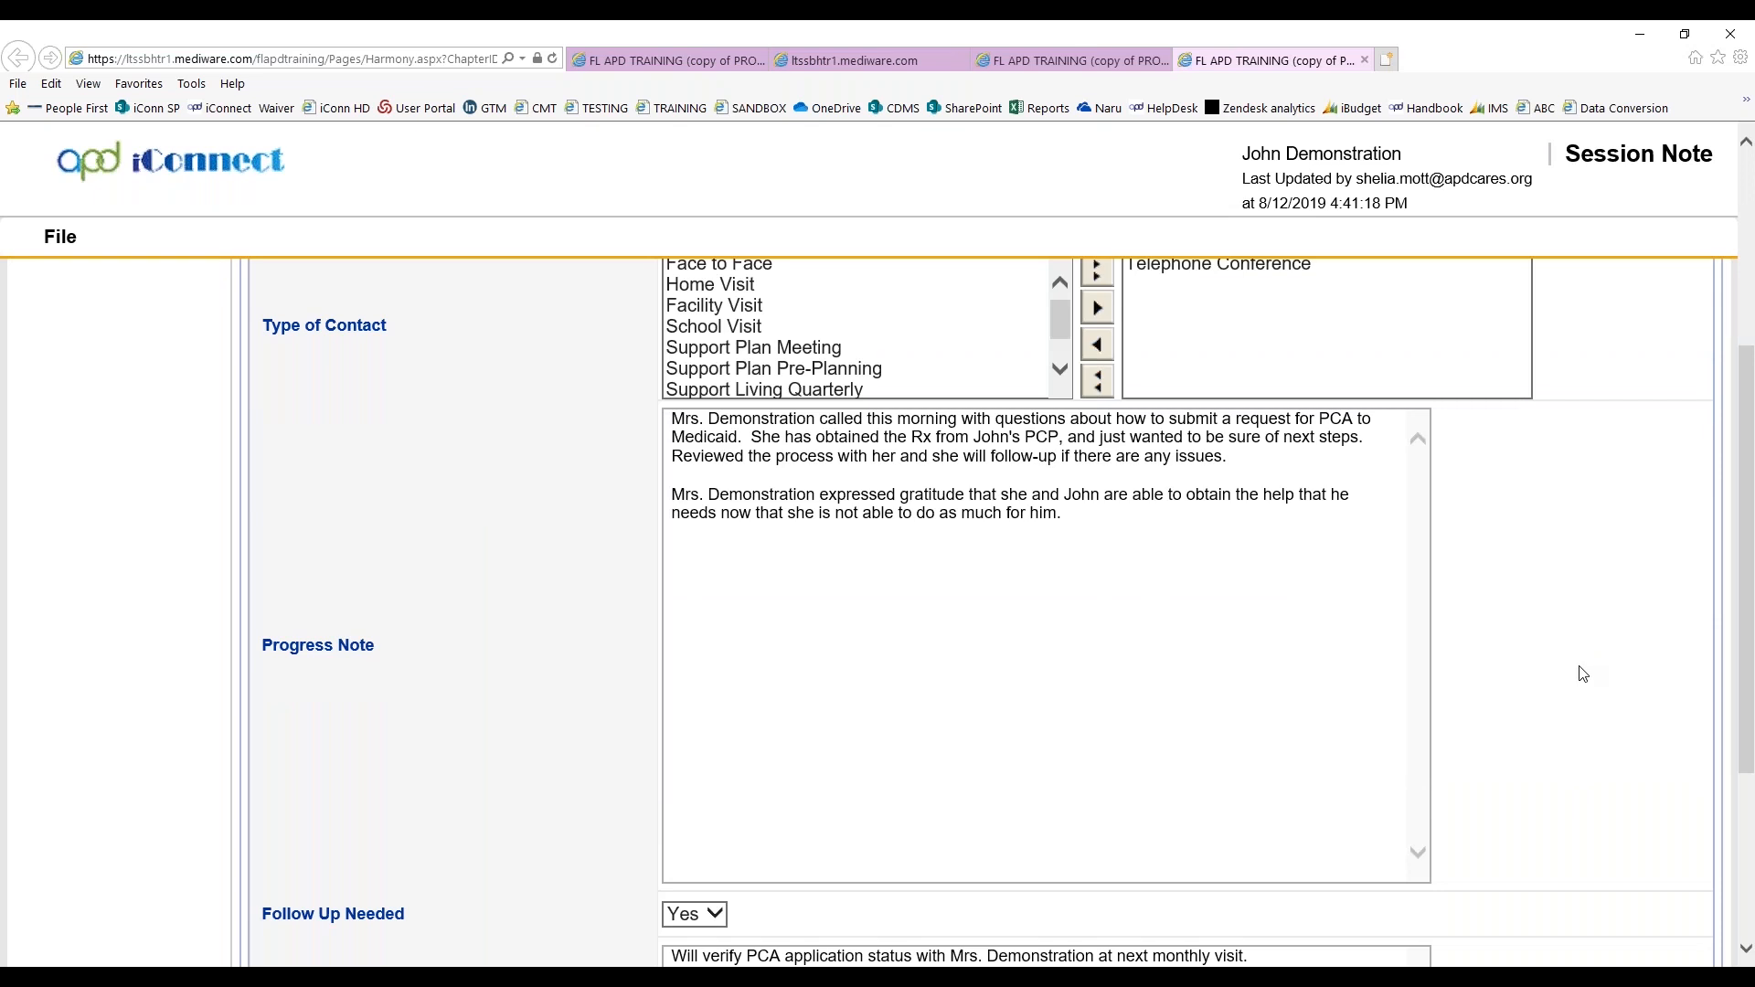
left_click(1365, 60)
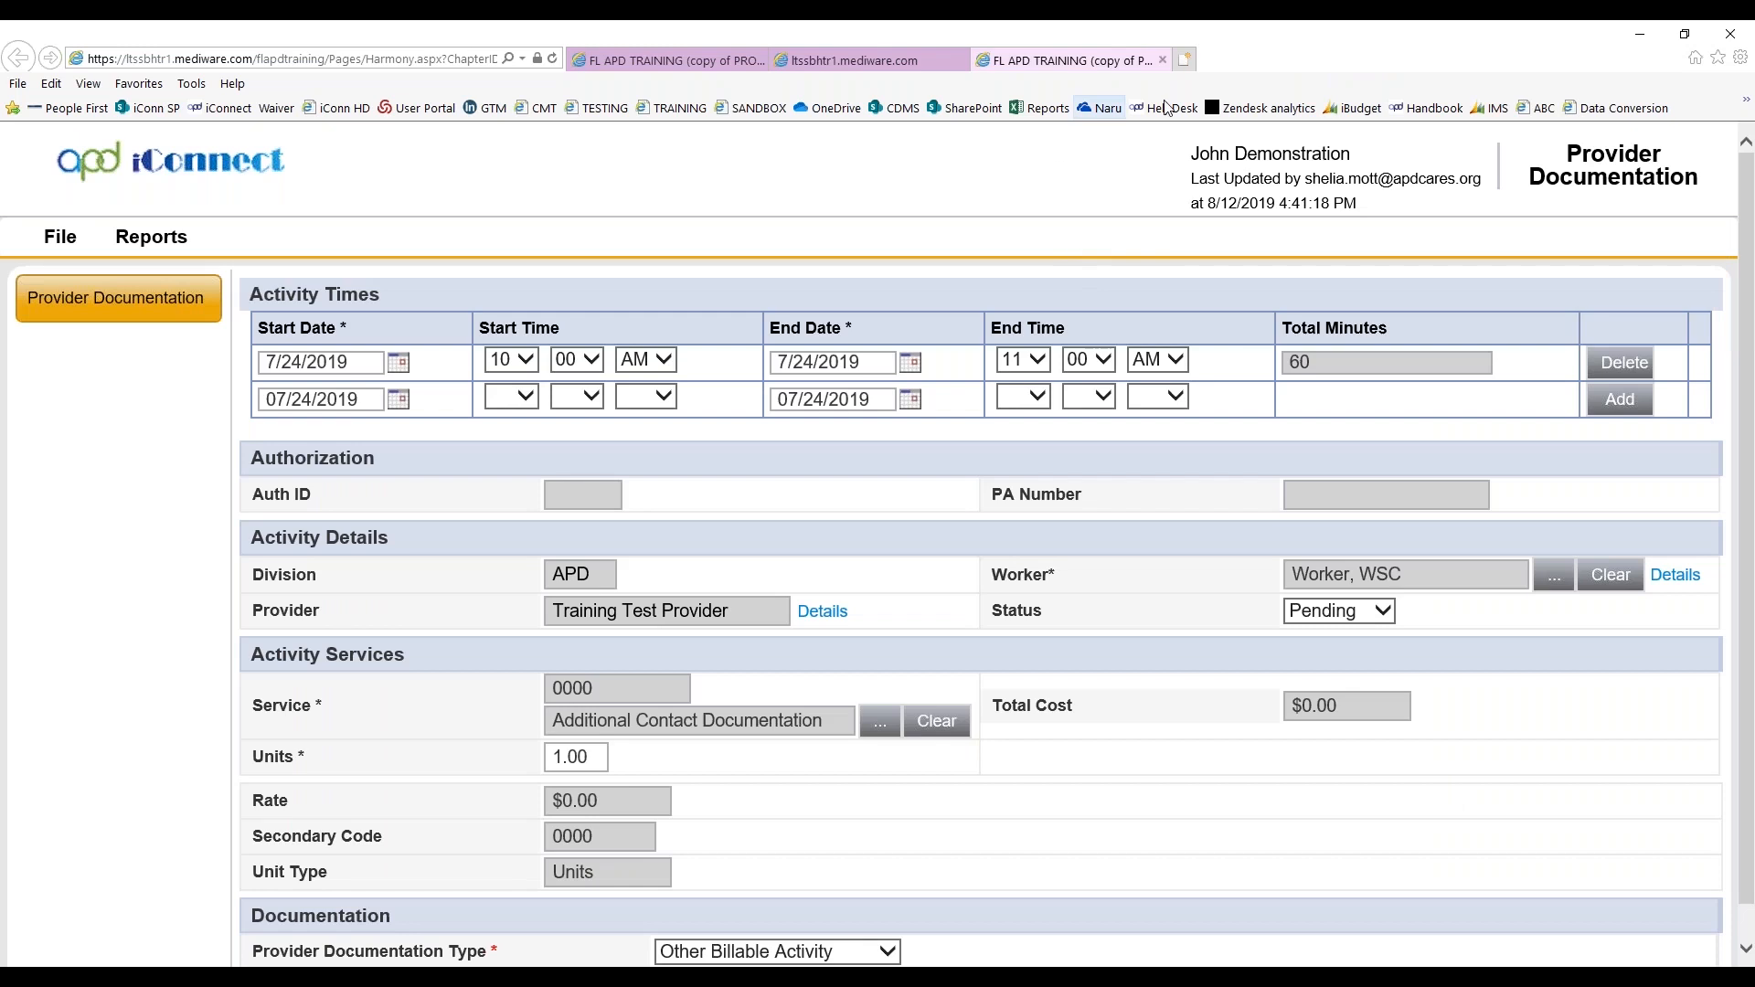
left_click(1164, 61)
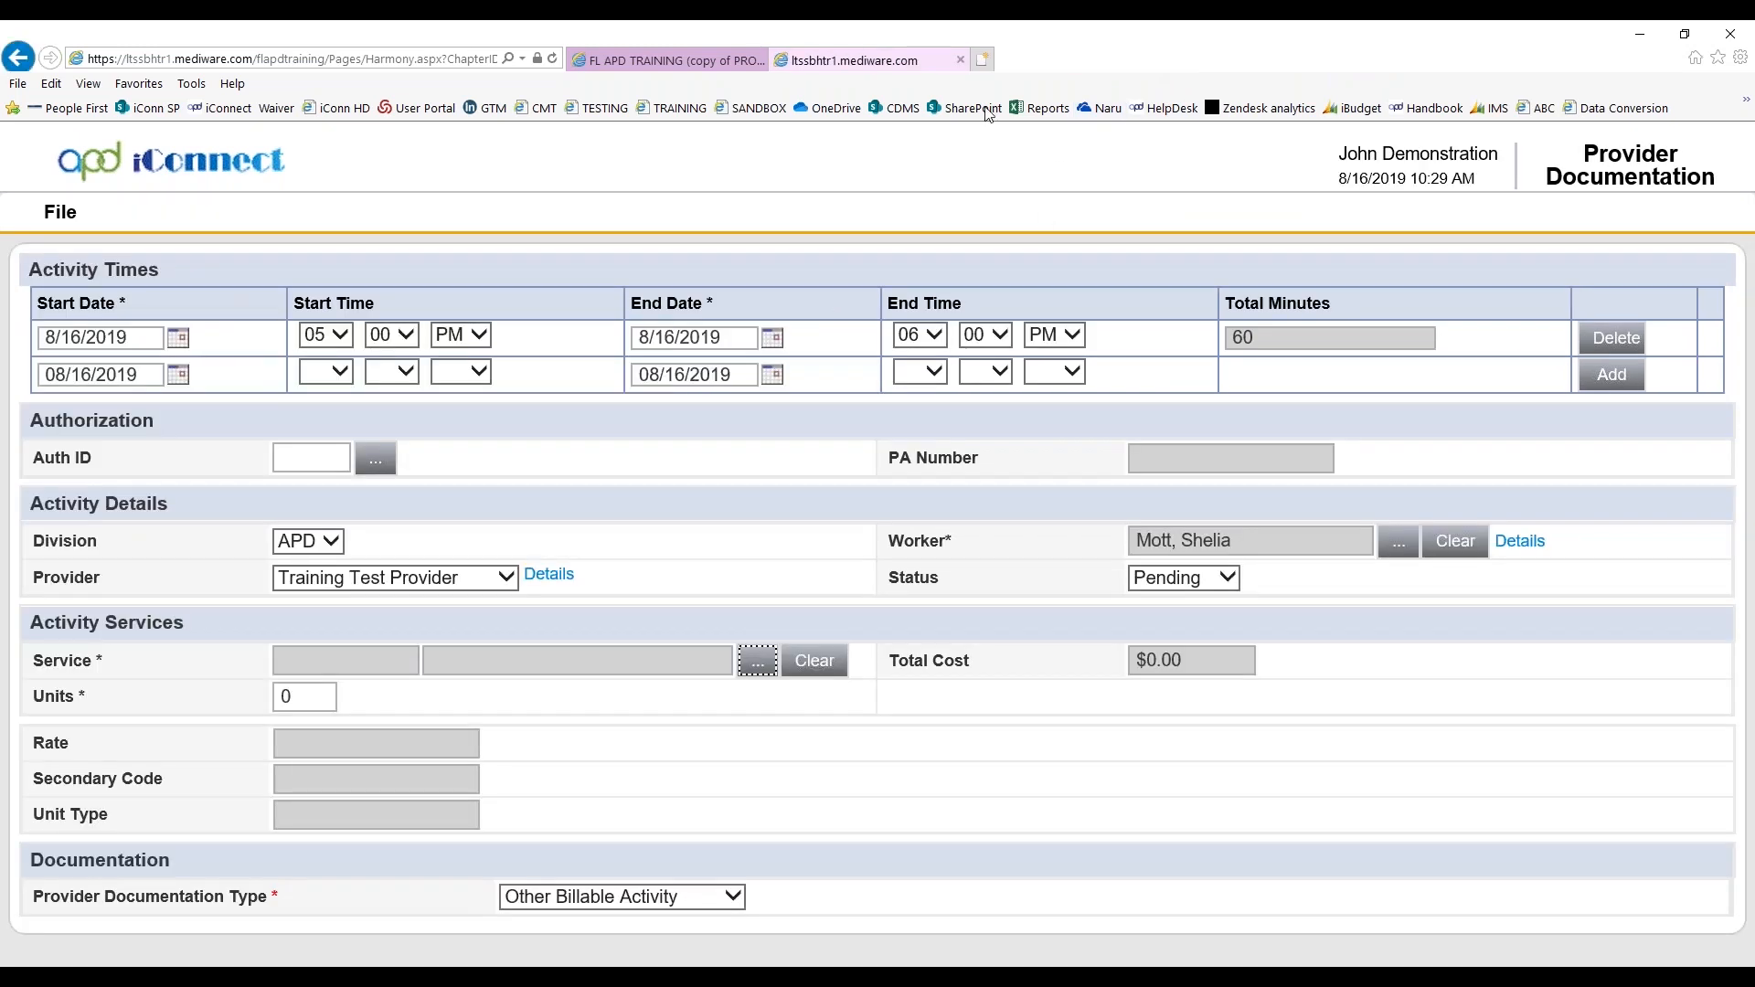
left_click(959, 61)
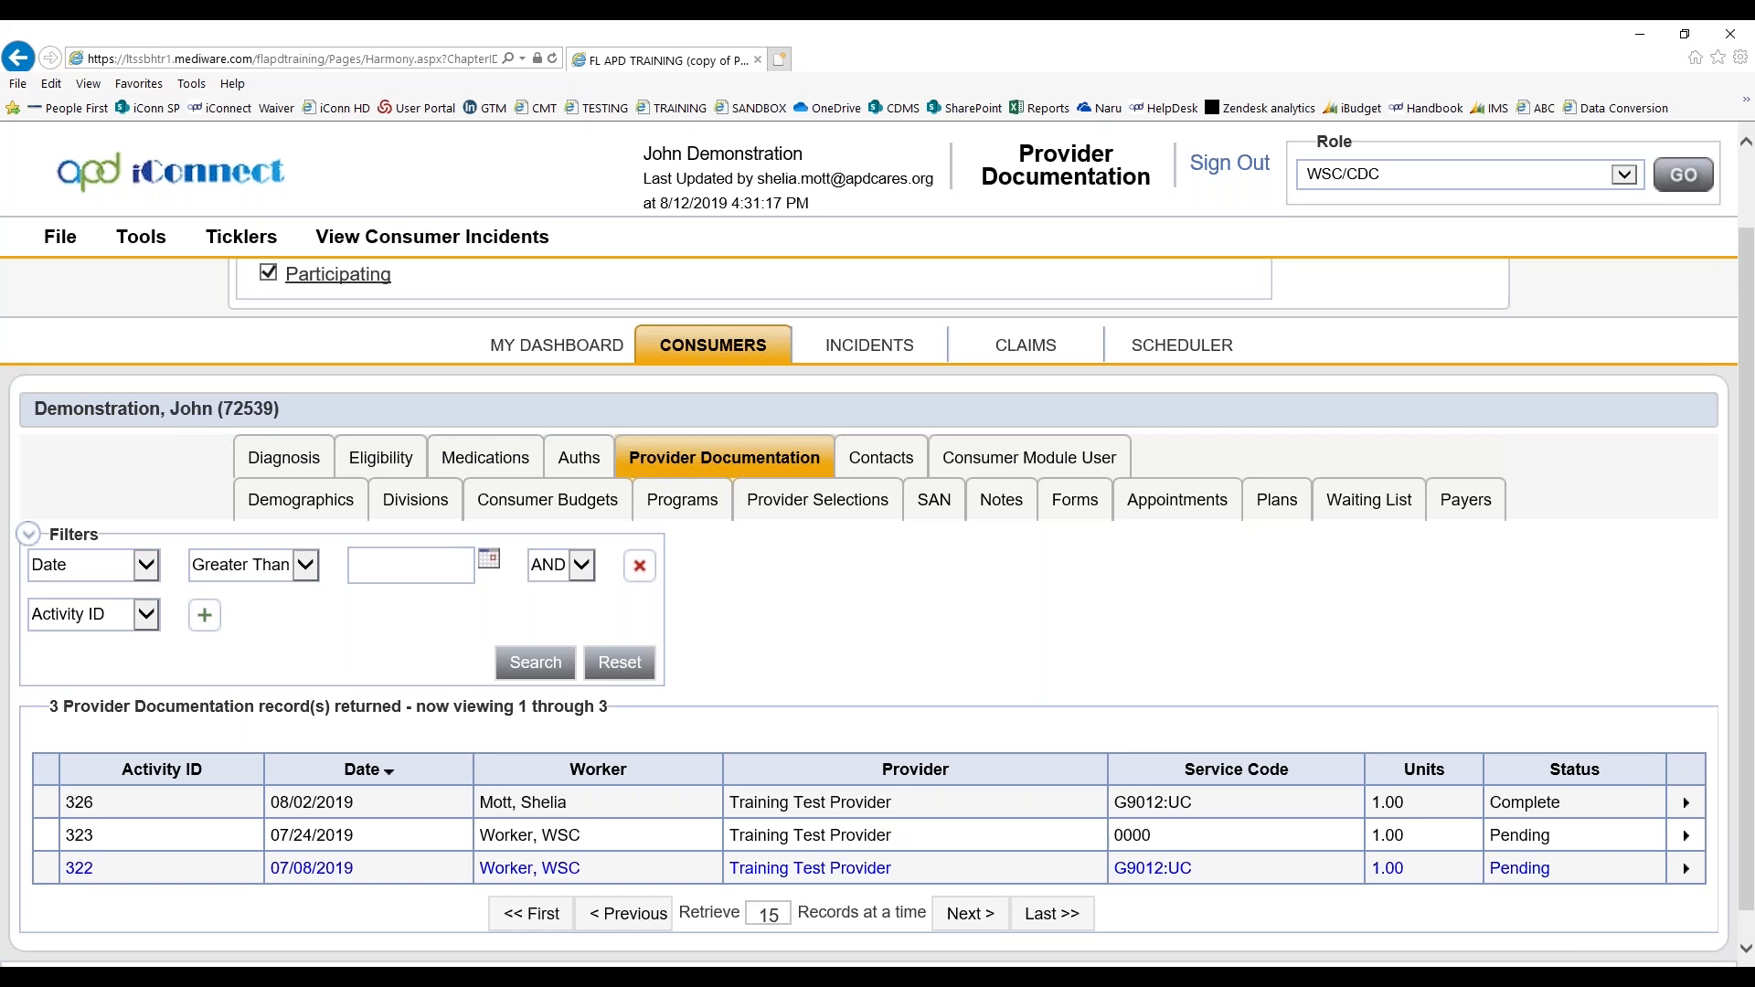
Open the session note of the pending 07/08/2019 provider documentation record and go to the end of its Progress Note
left_click(765, 876)
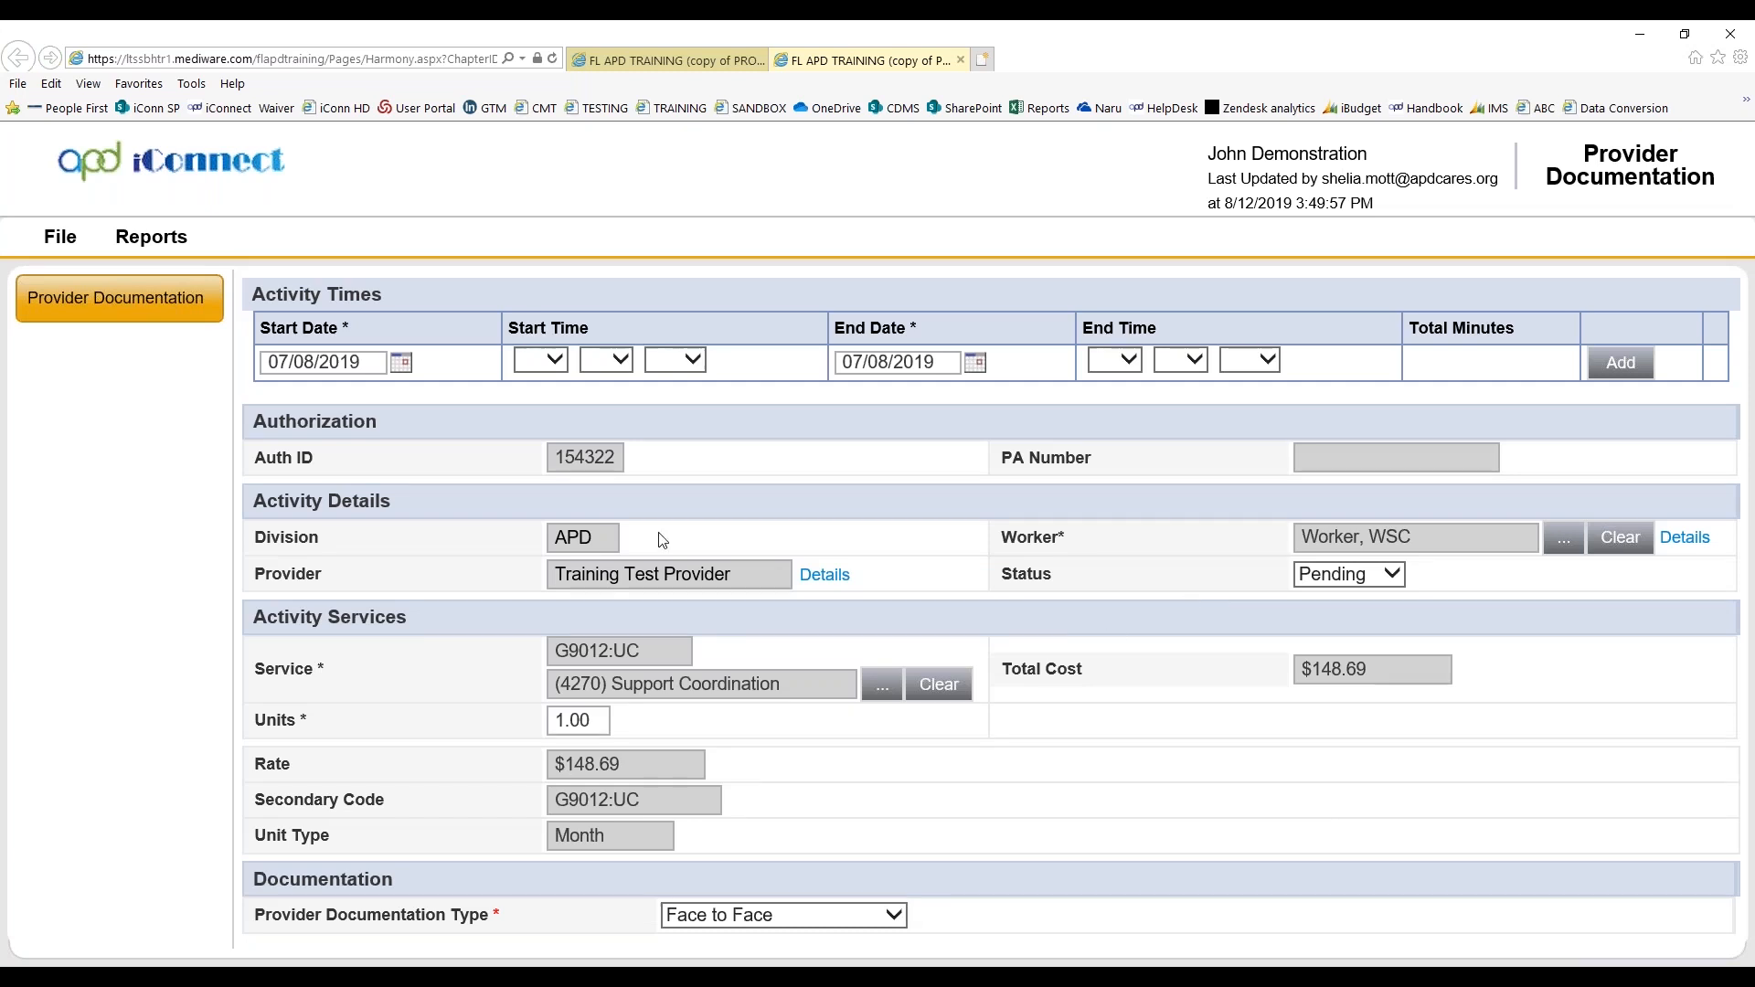
left_click(58, 240)
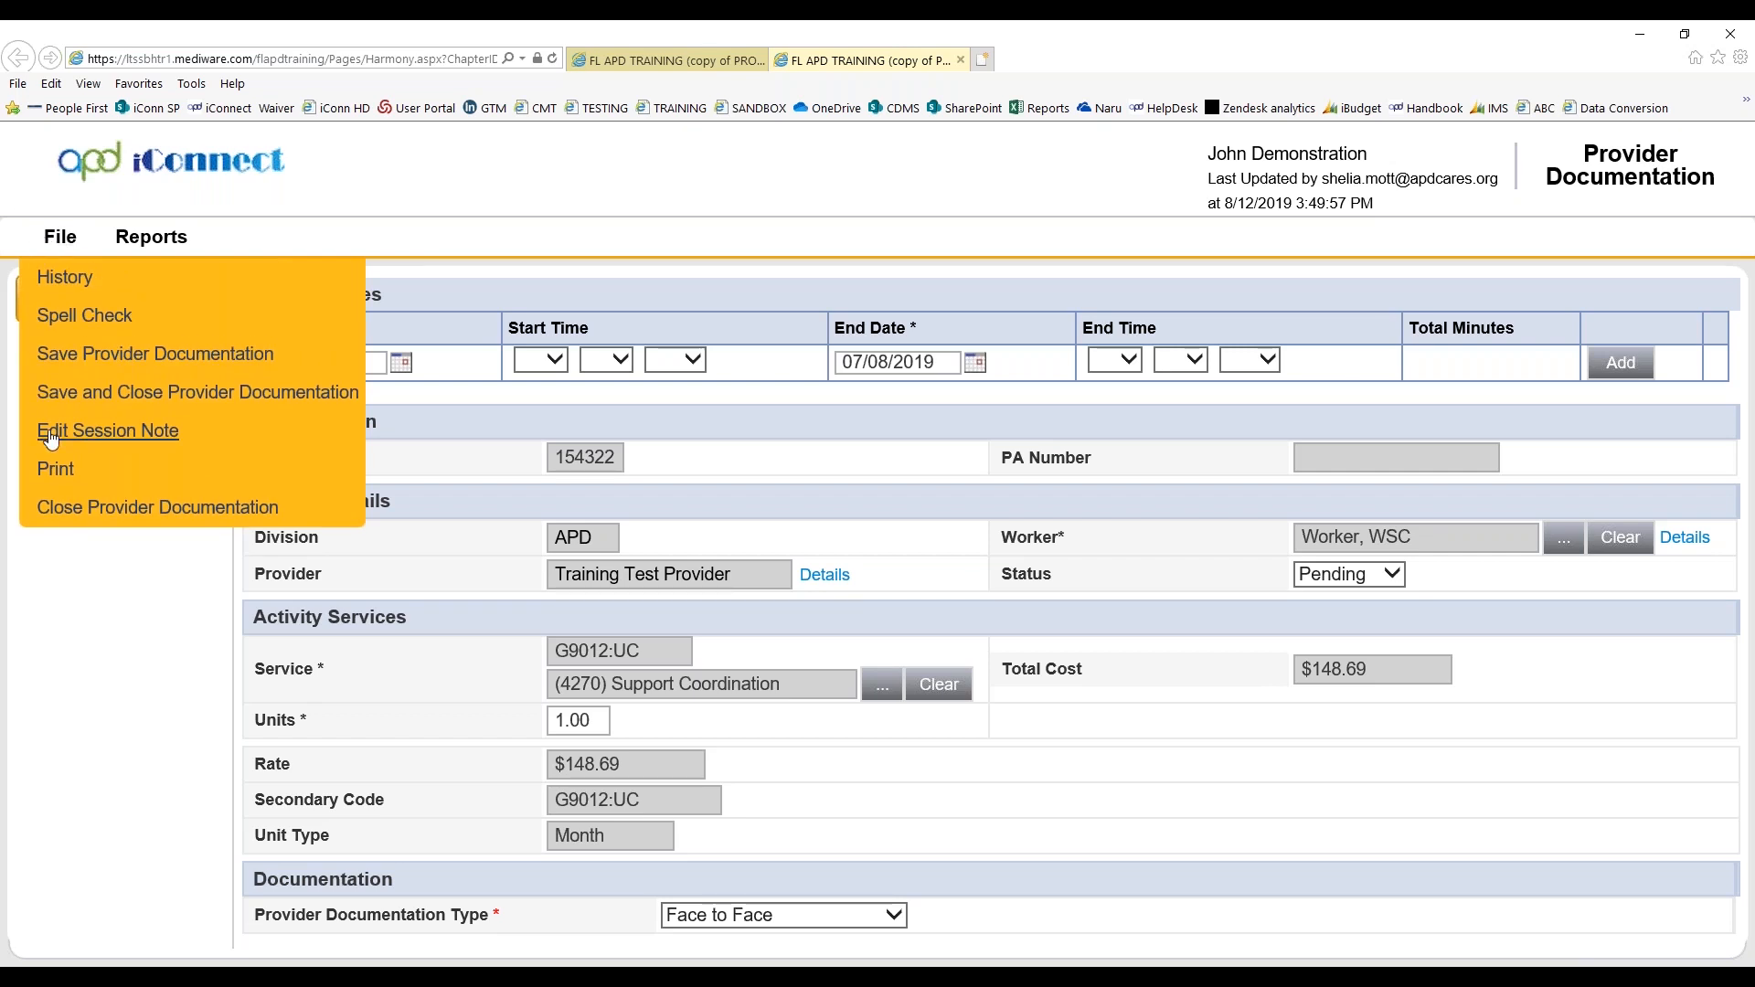
left_click(52, 440)
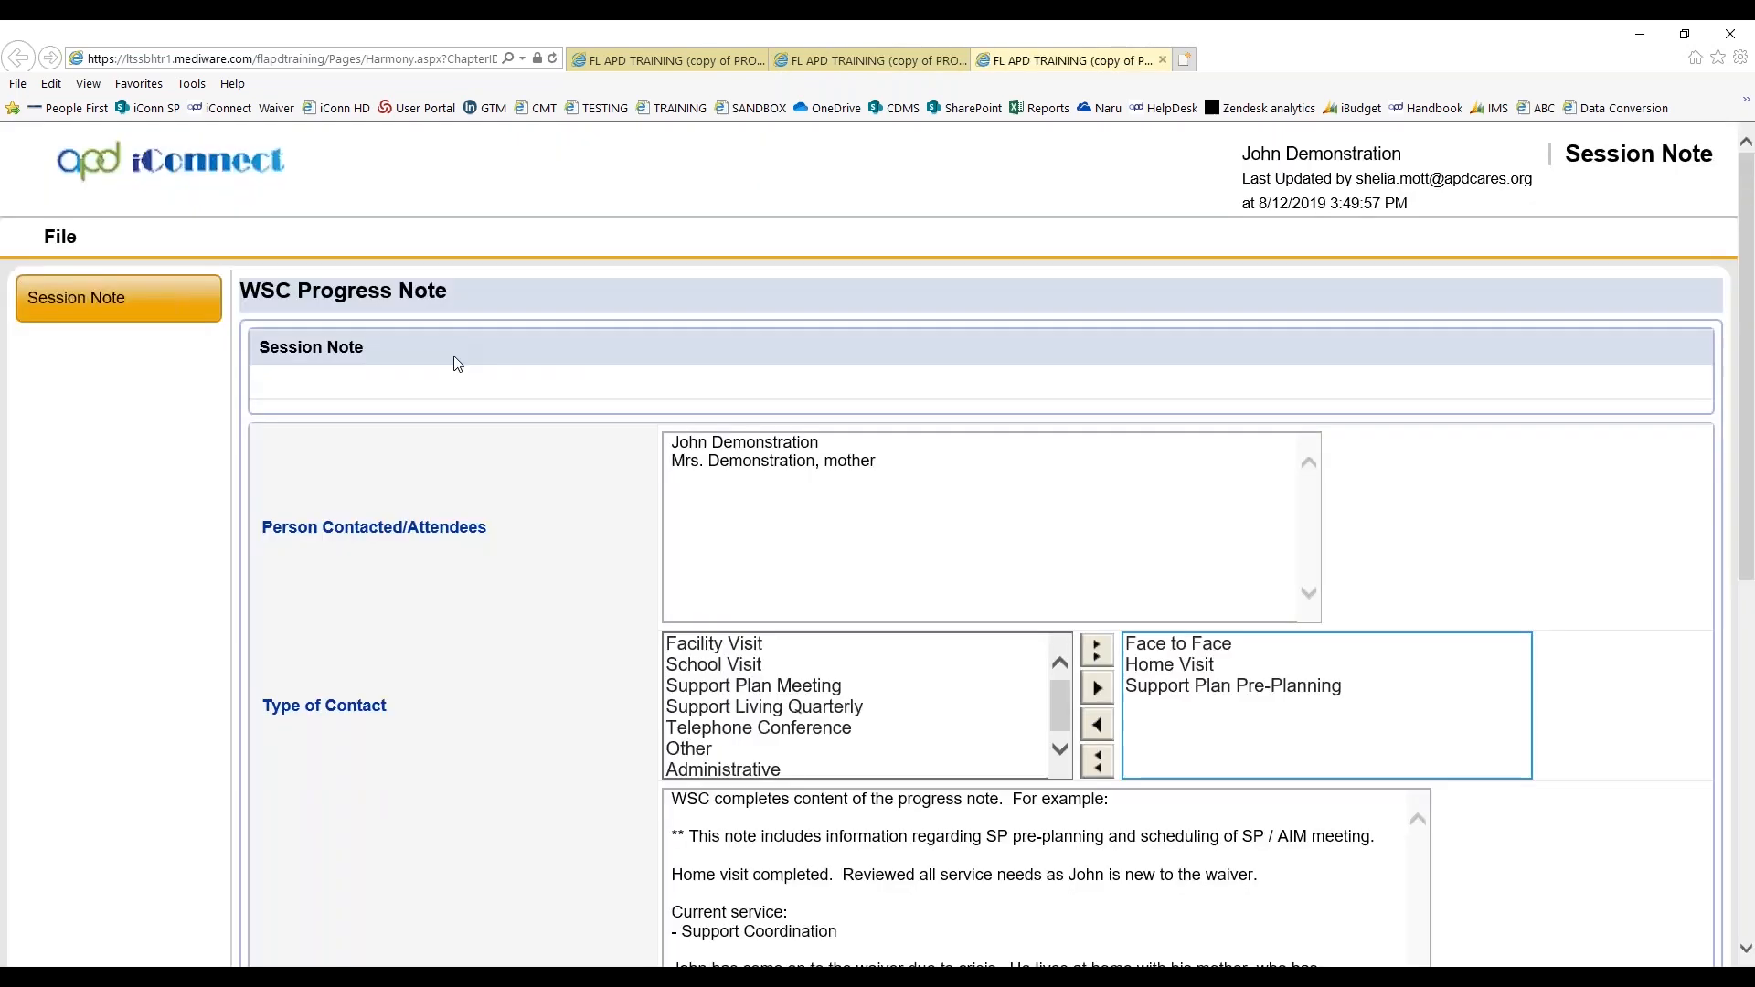
scroll(1603, 555, "down", 2)
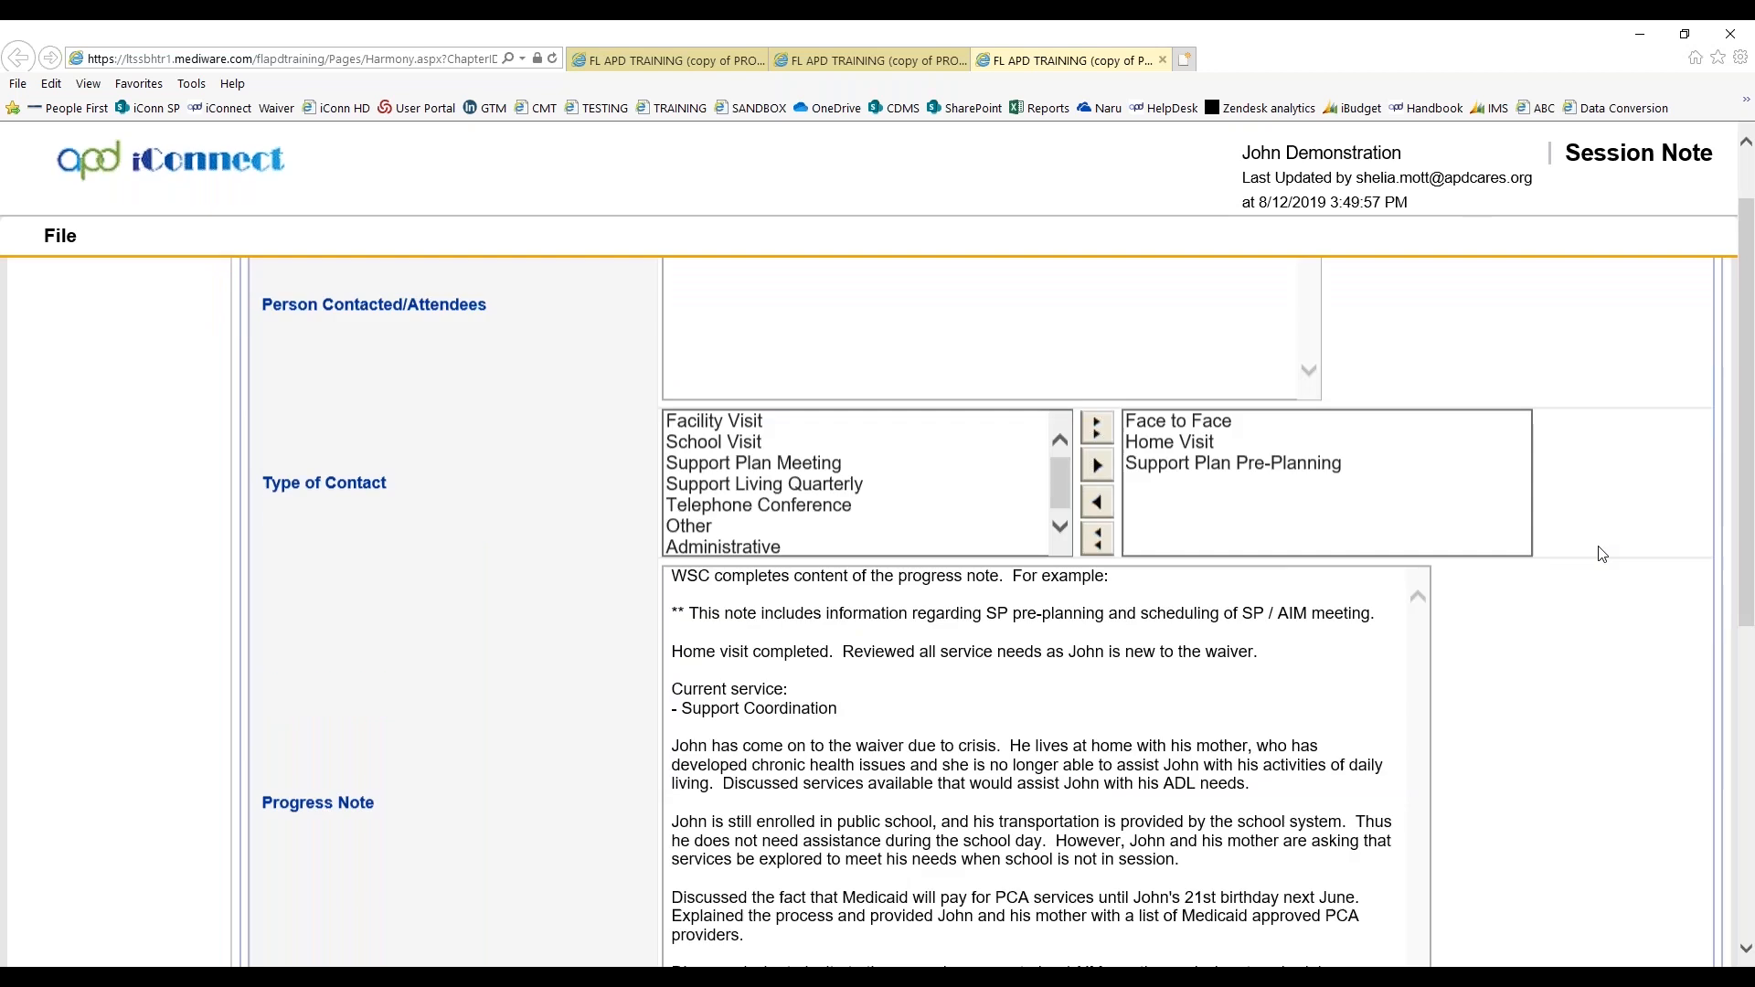
scroll(1603, 562, "down", 4)
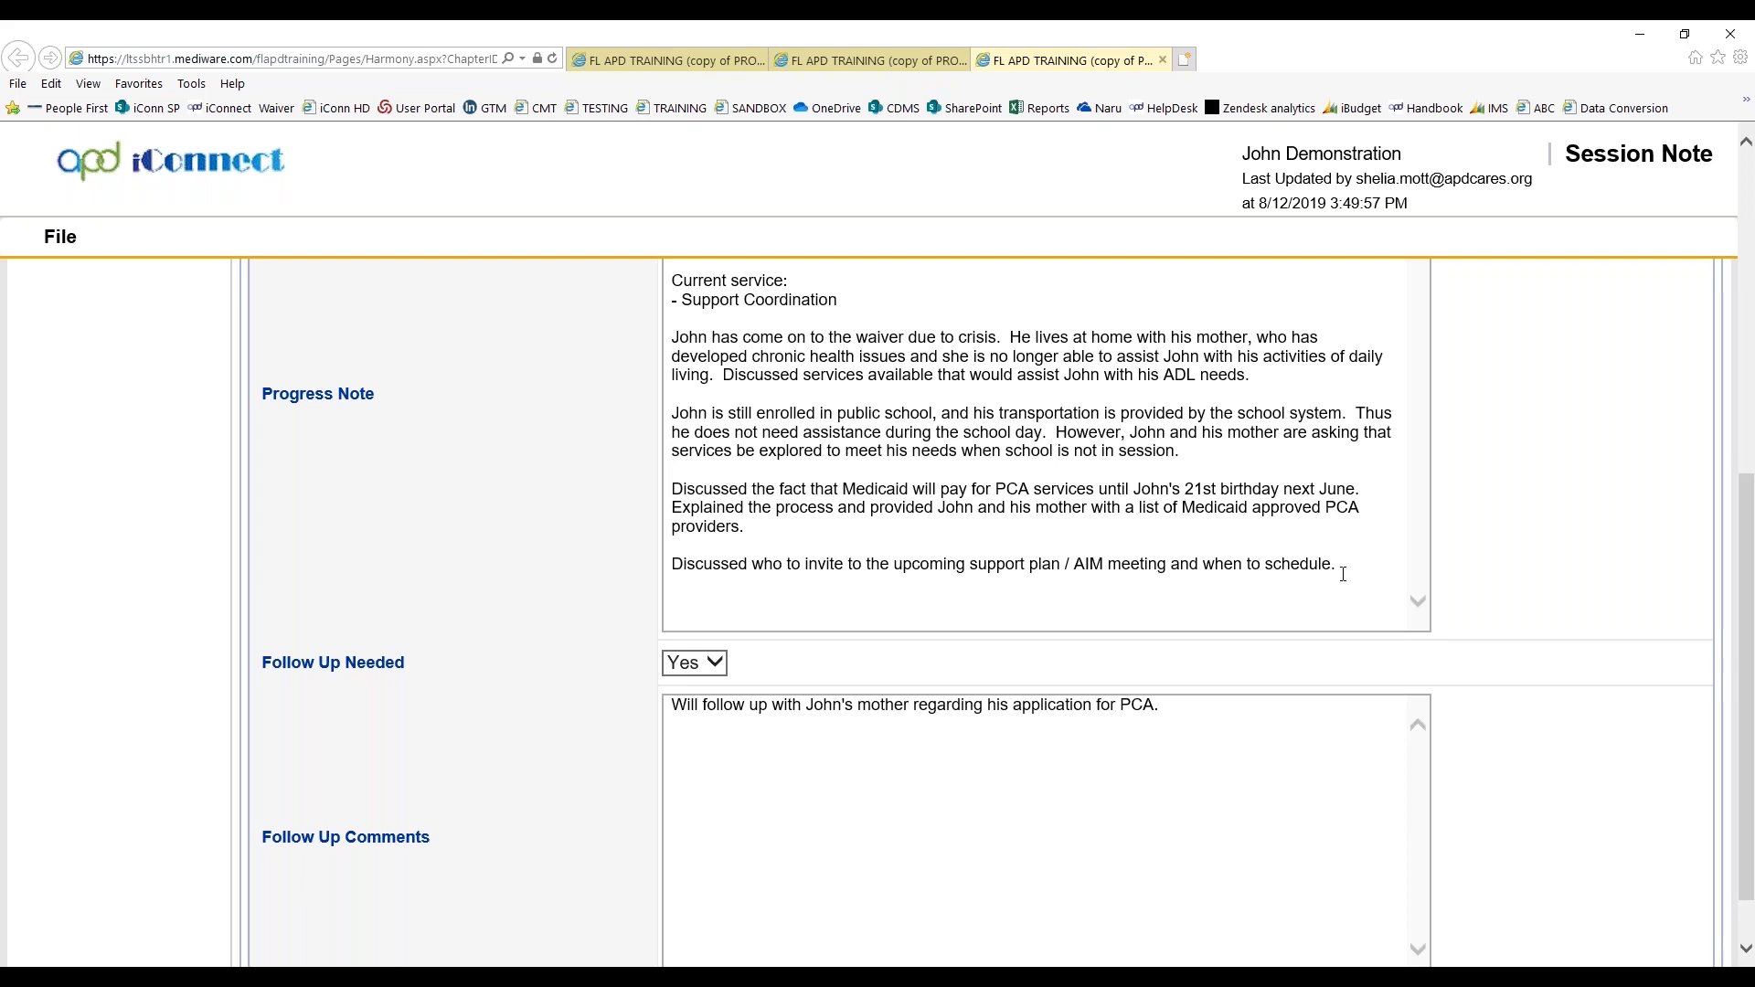
scroll(1344, 574, "down", 1)
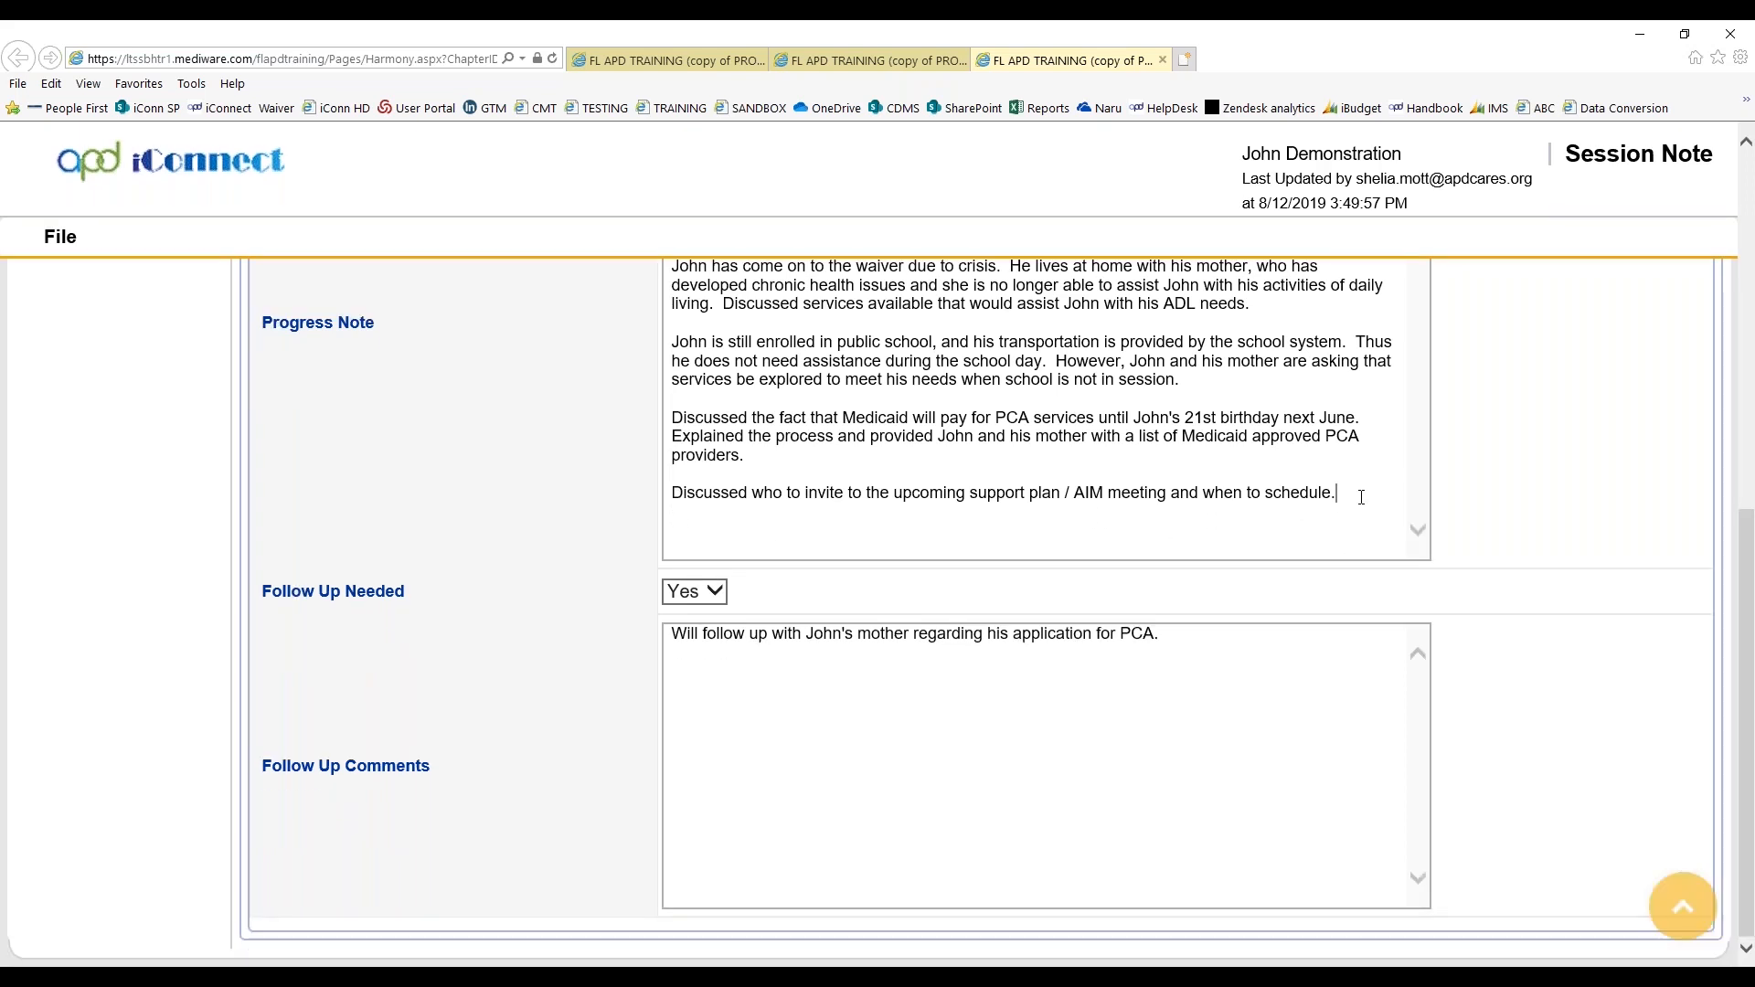
Add a new paragraph at the end of the Progress Note reading "8/16/19: Addendum to note."
key("Return")
key("Return")
type("T")
key("BackSpace")
type("8/16/19: Addendum to note.")
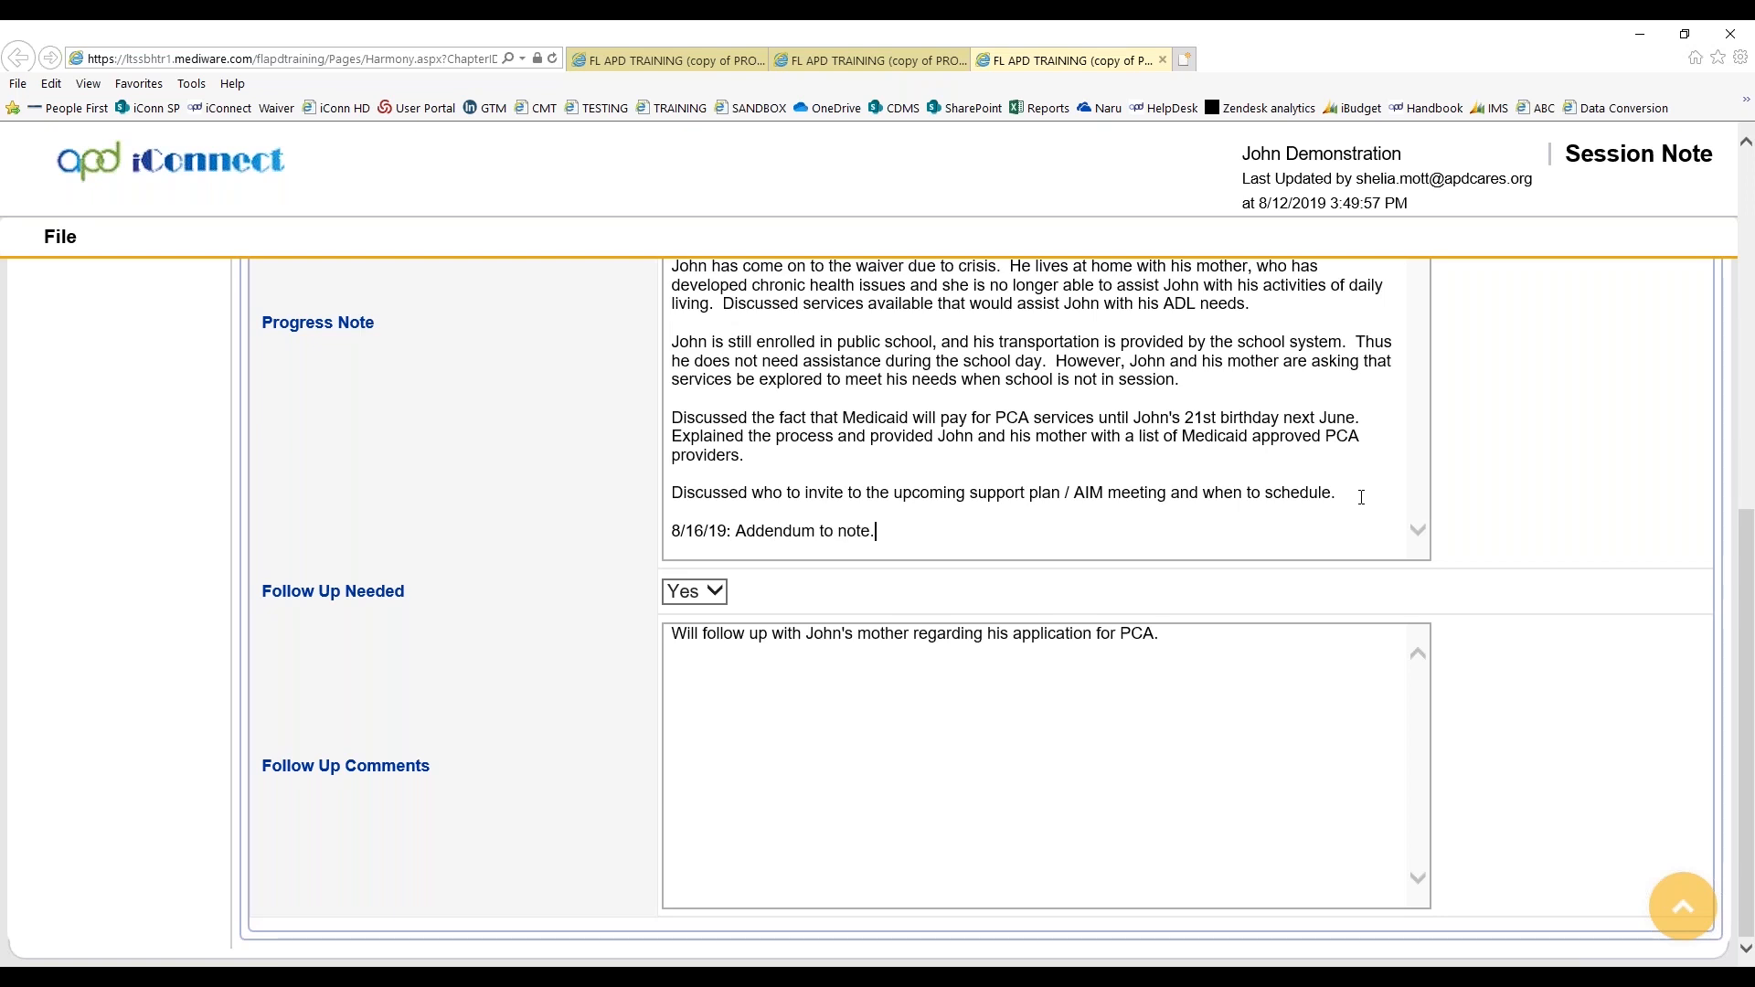
type("  Forgot the mention that John ")
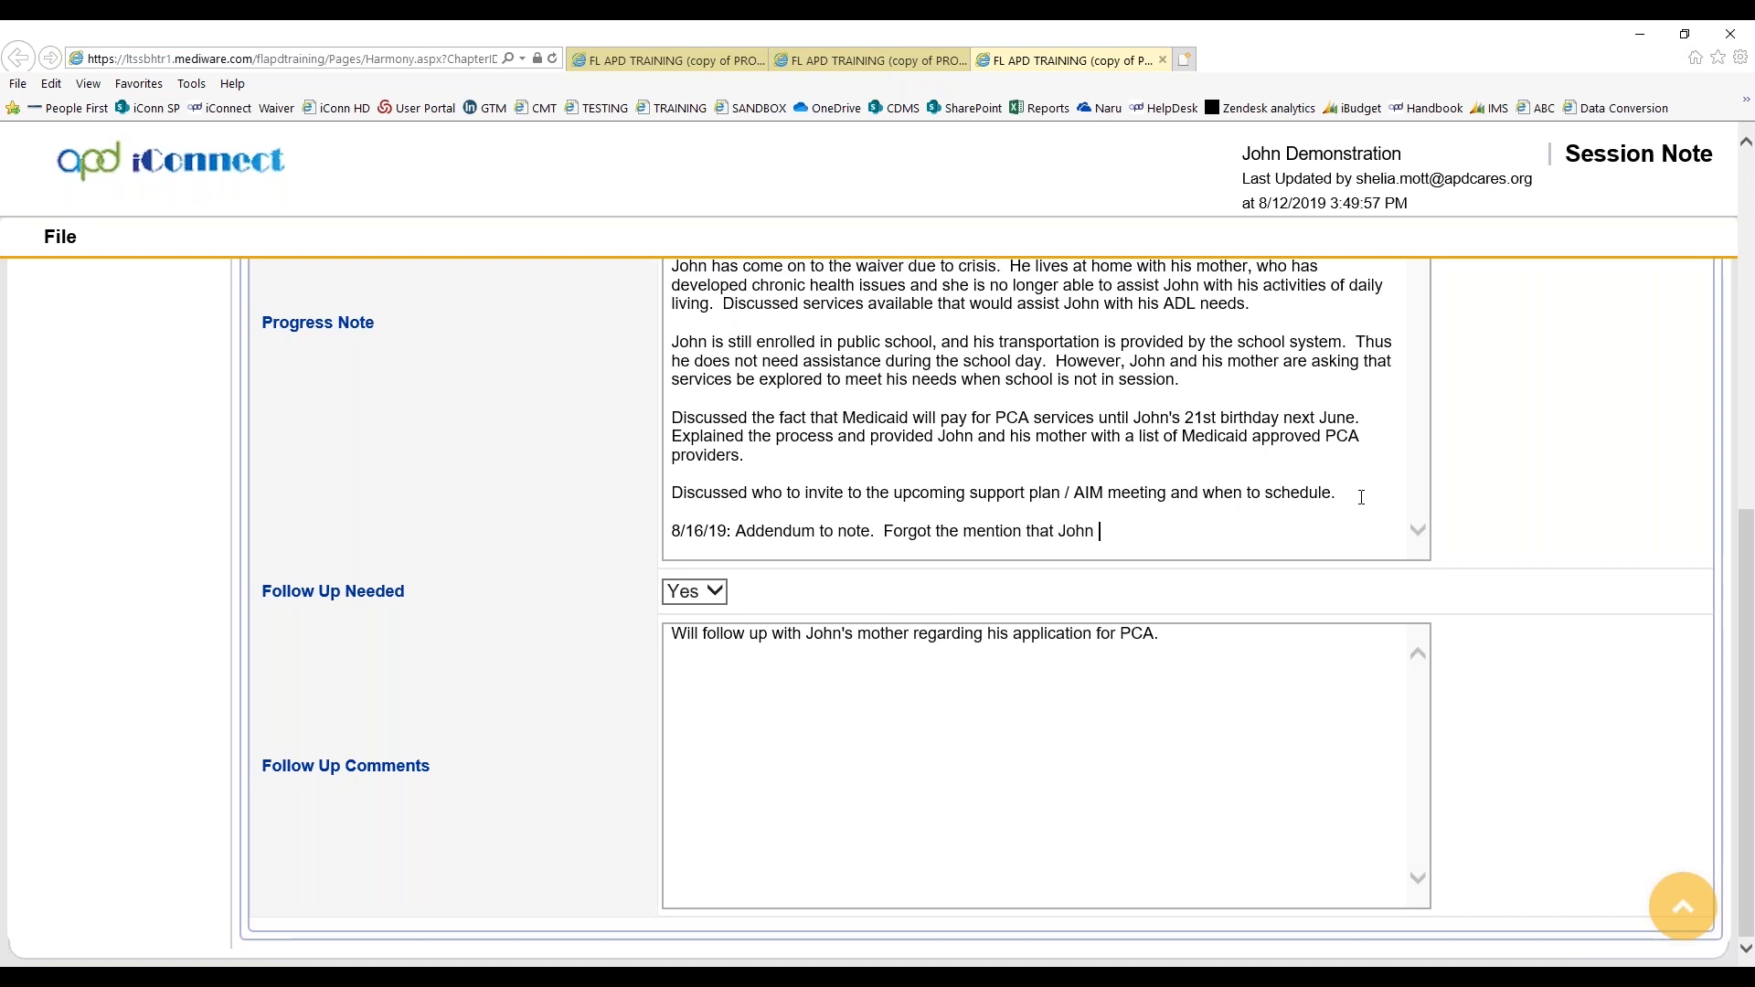
type("asked that his best friend b")
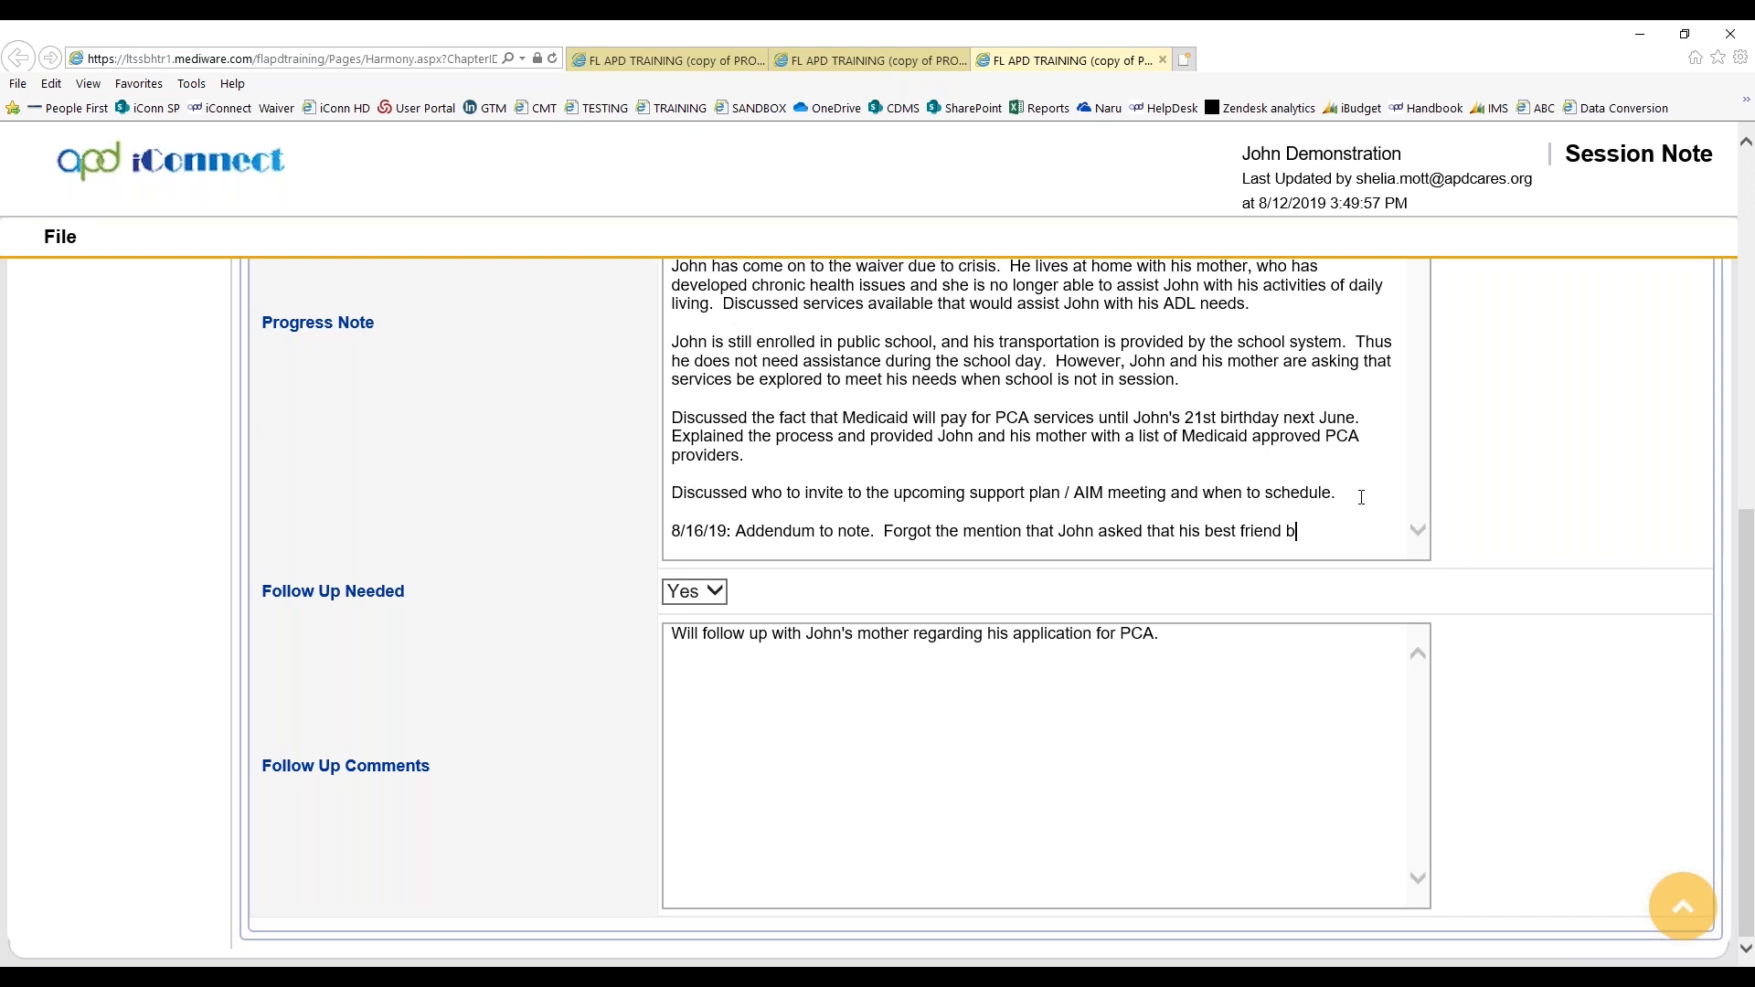
type("e invited to his support plan")
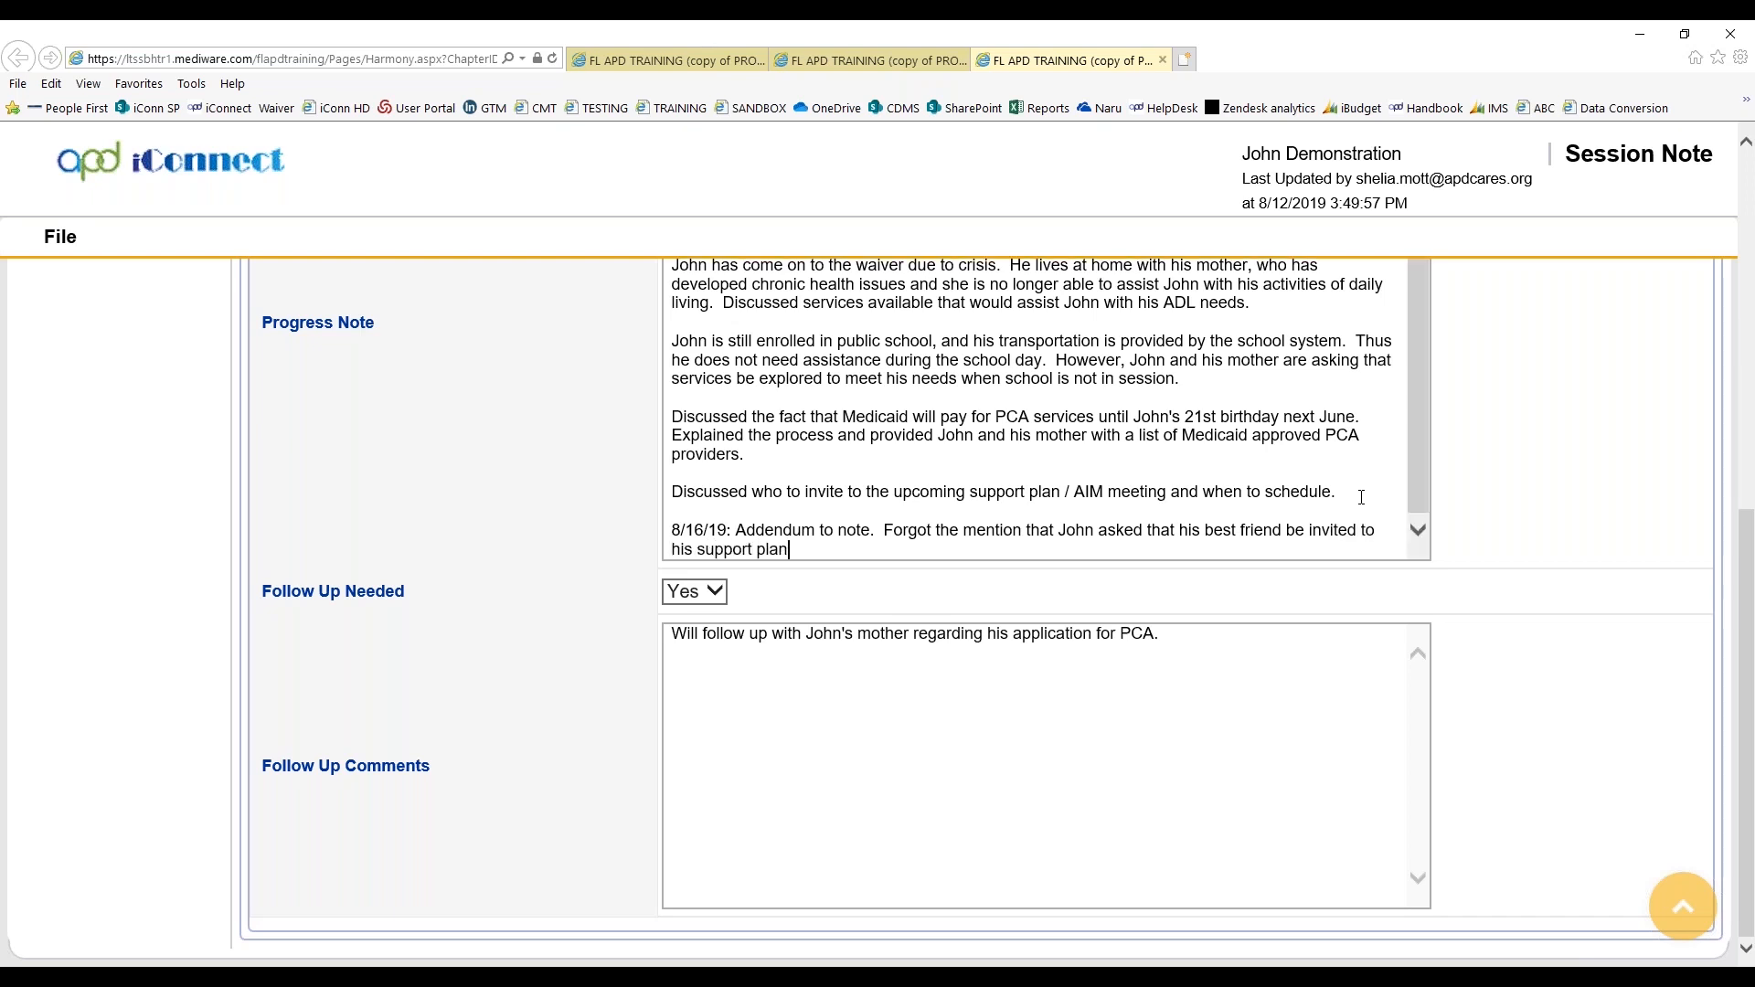
type(" meeting.")
Run a spell check on the session note and add "WSC" to the custom dictionary
left_click(60, 240)
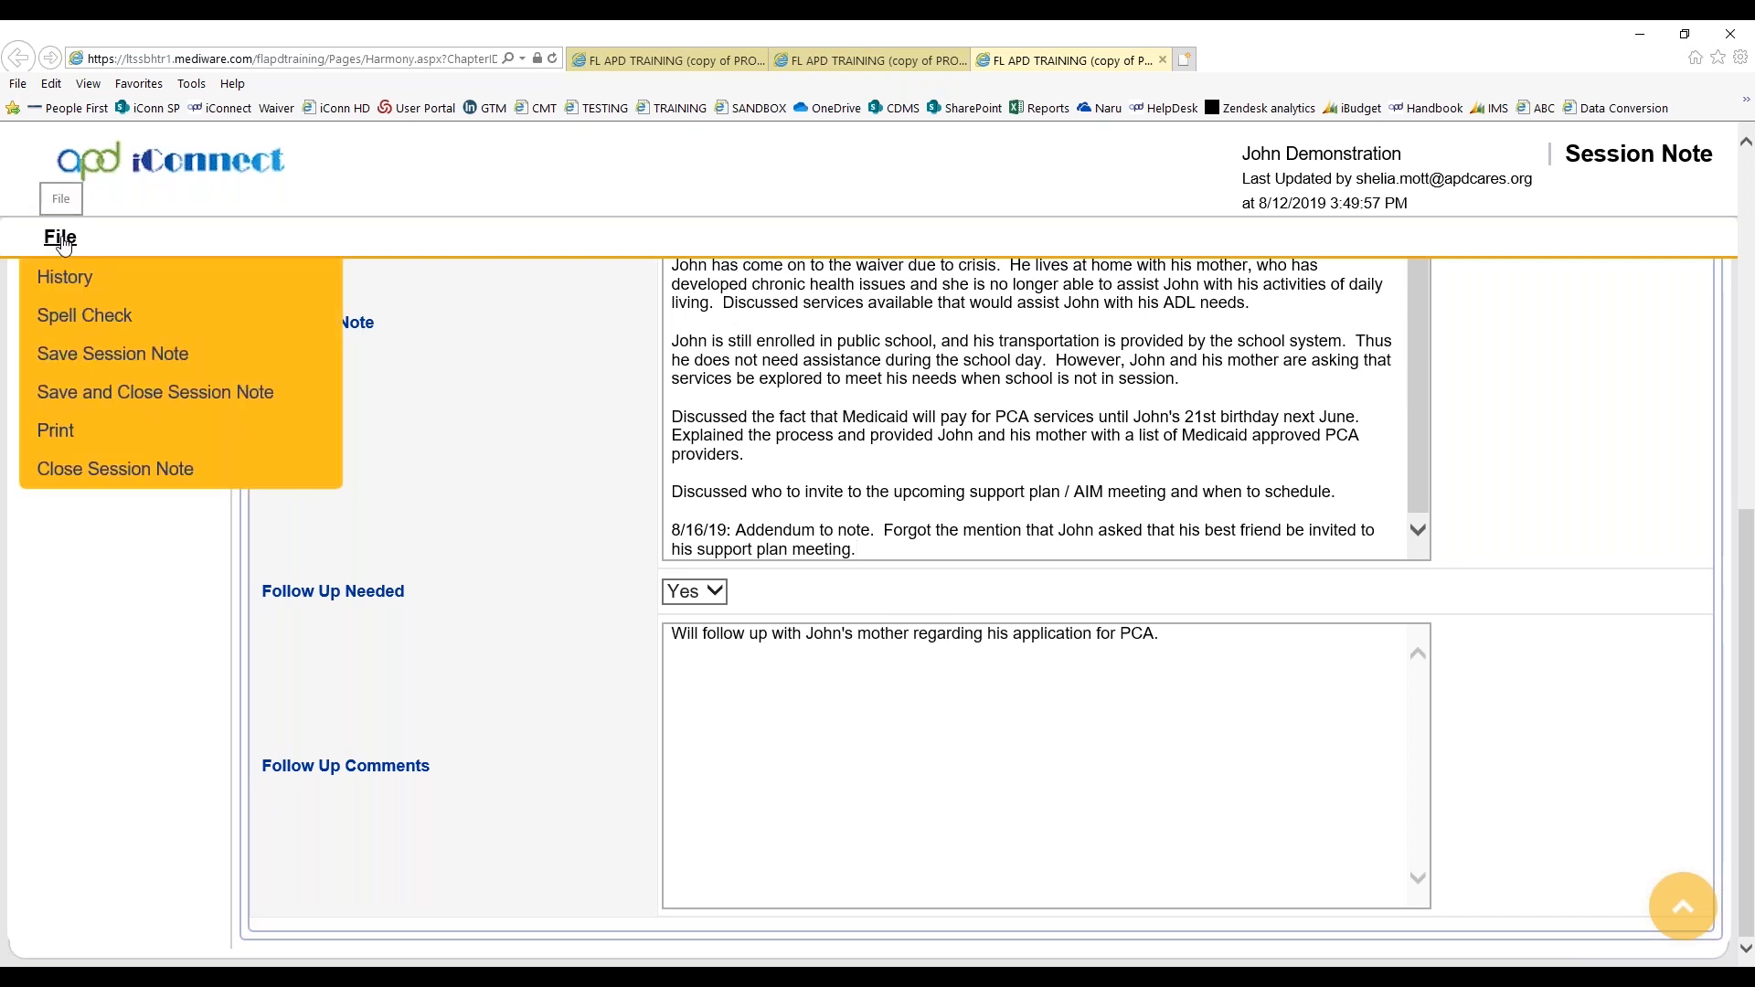
left_click(97, 324)
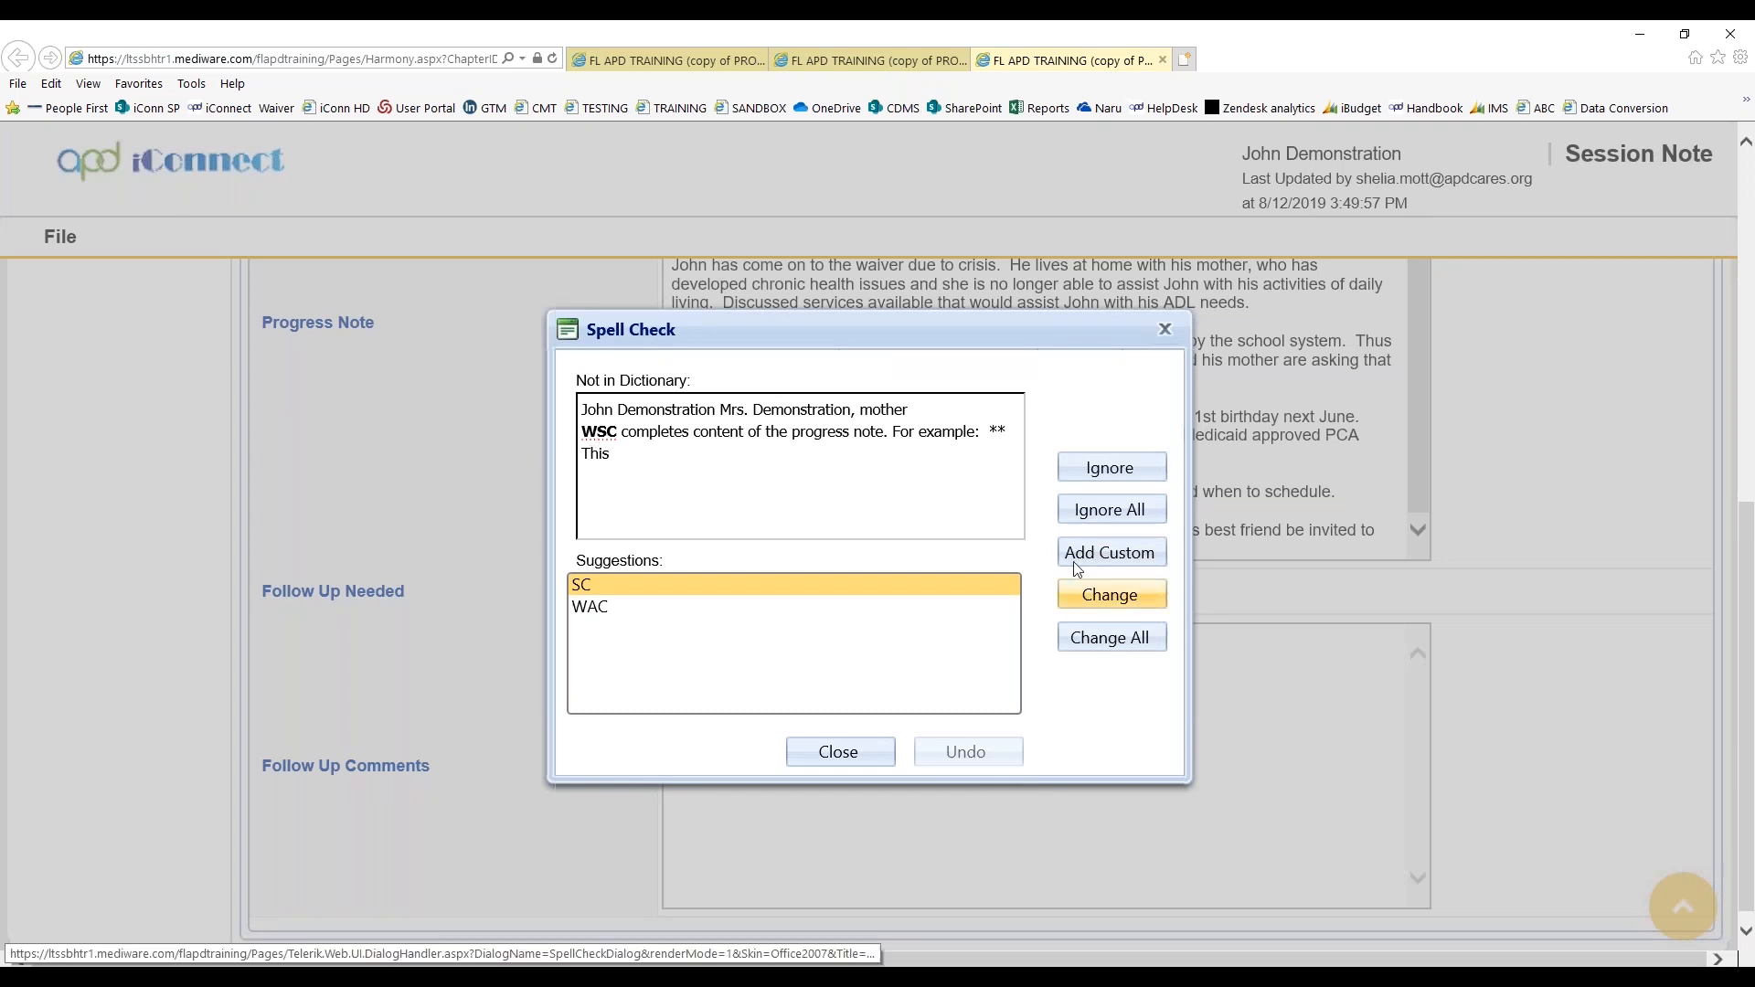
left_click(1104, 559)
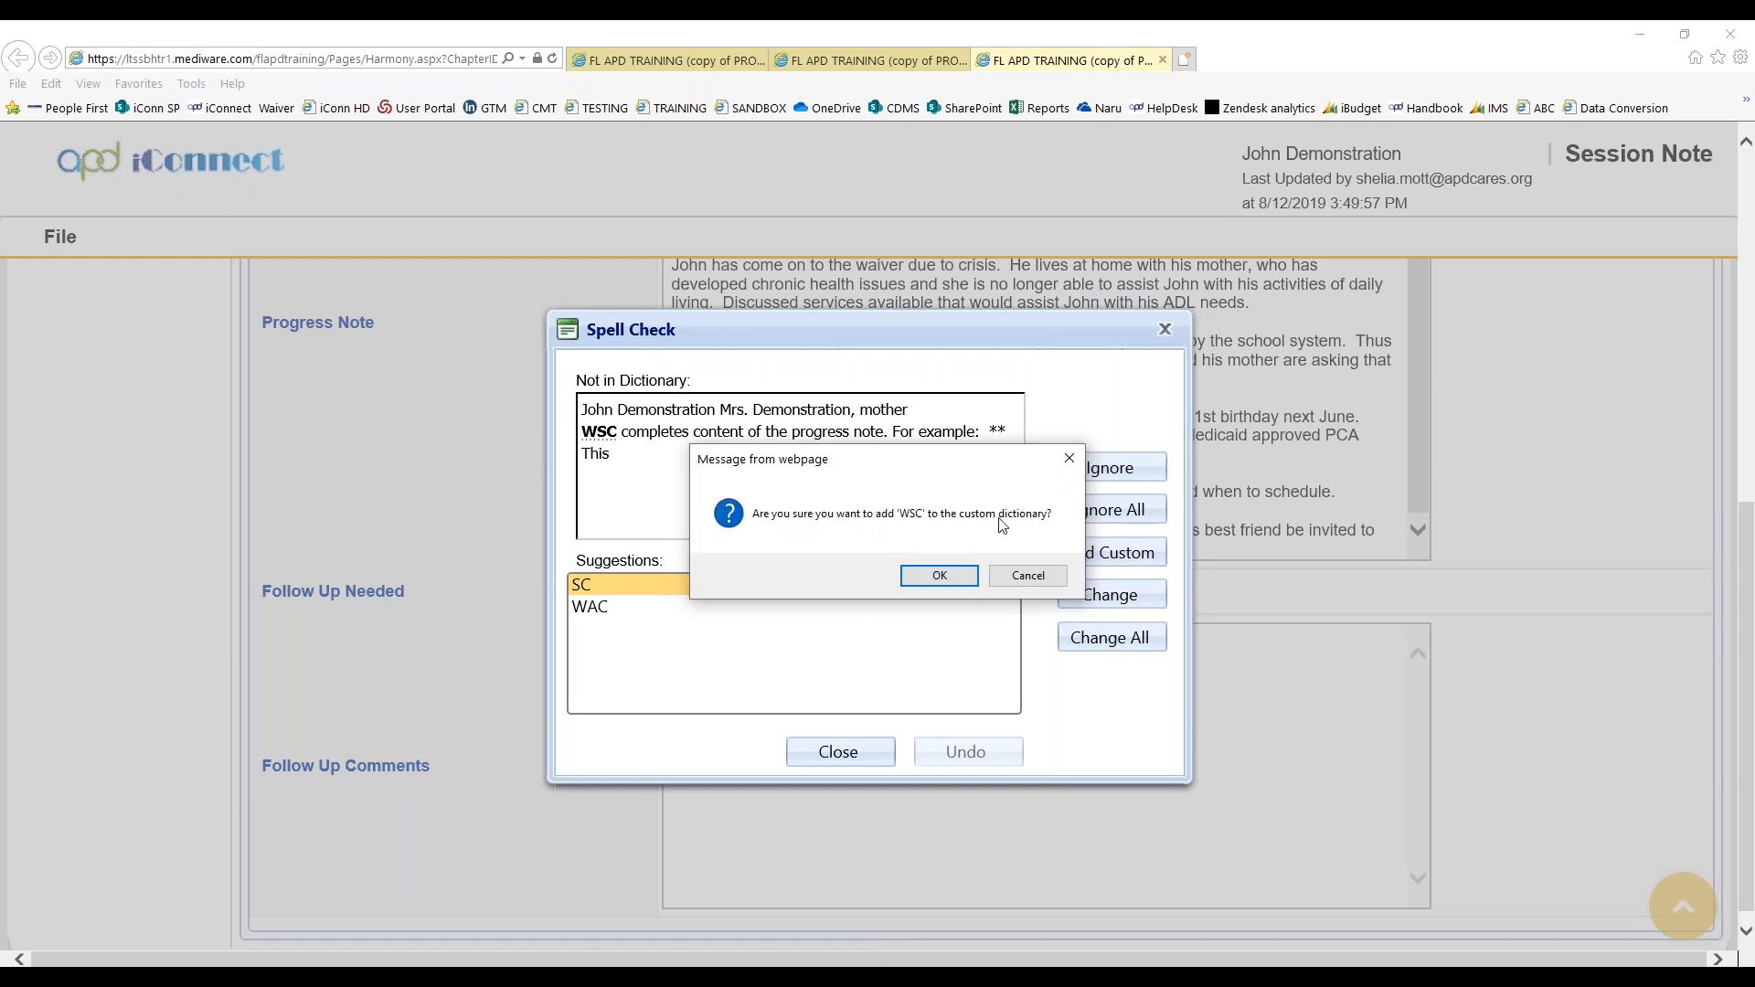
left_click(939, 576)
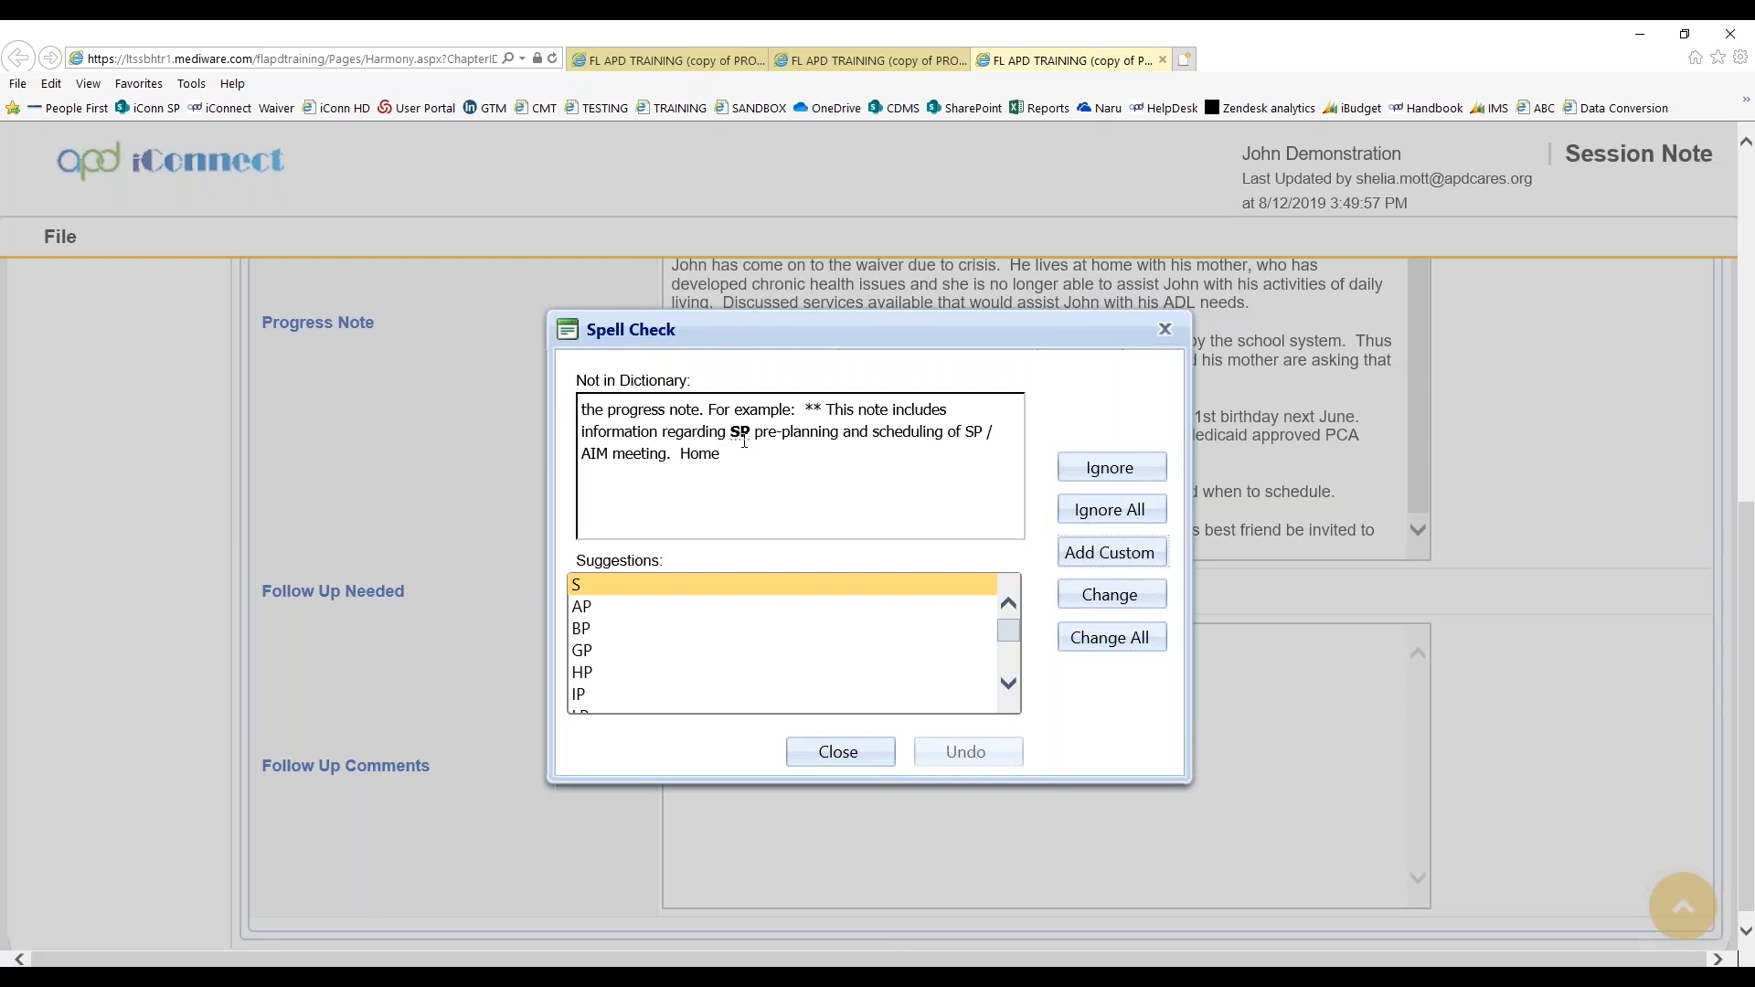
Ignore all occurrences of the remaining flagged words, including SP, ADL and 21st, and finish the spell check
left_click(1107, 519)
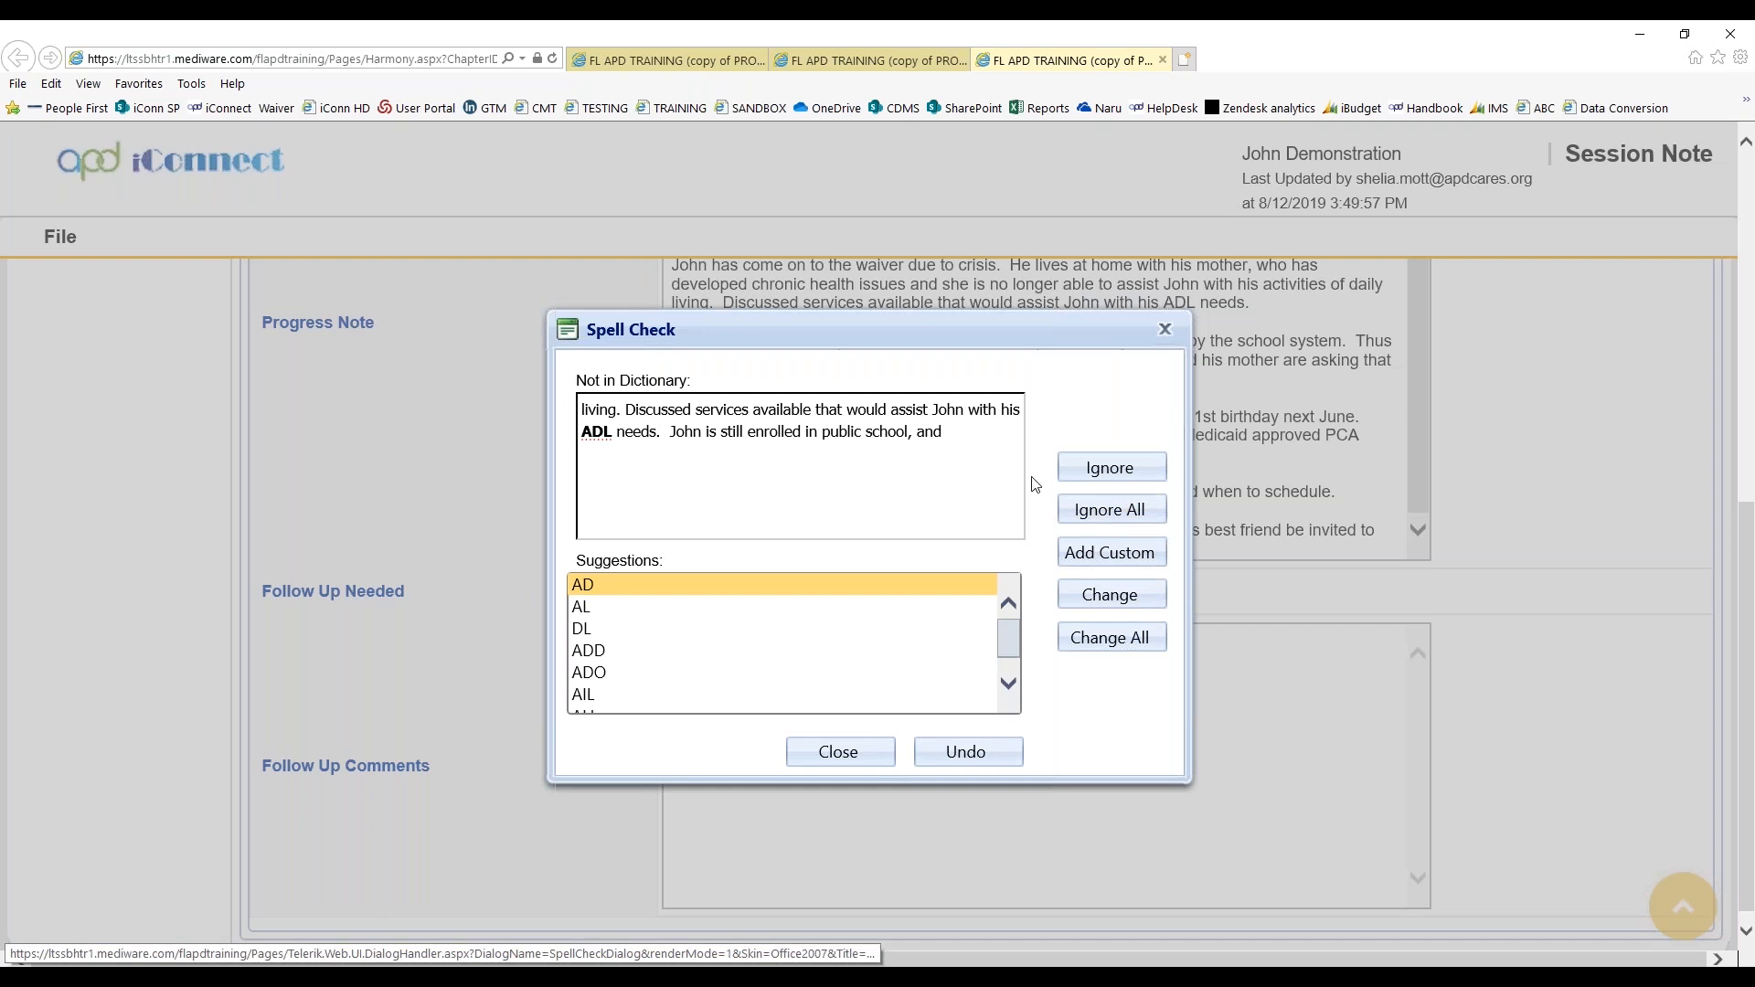
left_click(1106, 516)
left_click(1107, 512)
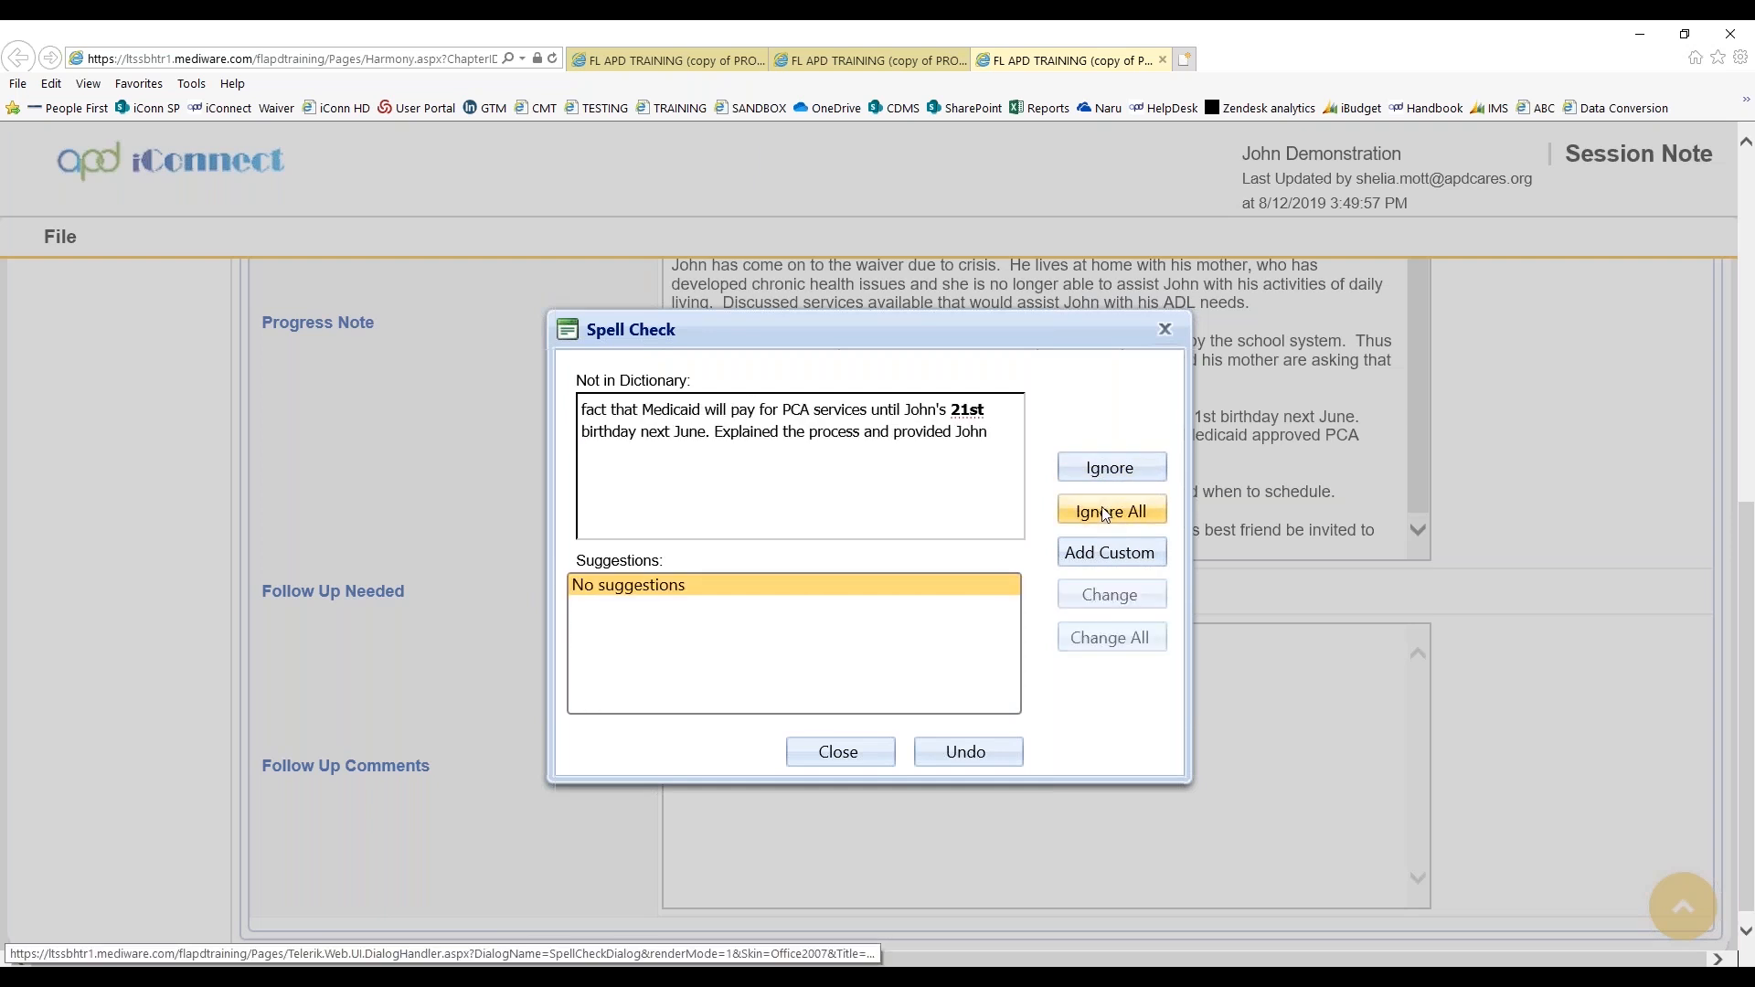
left_click(1106, 512)
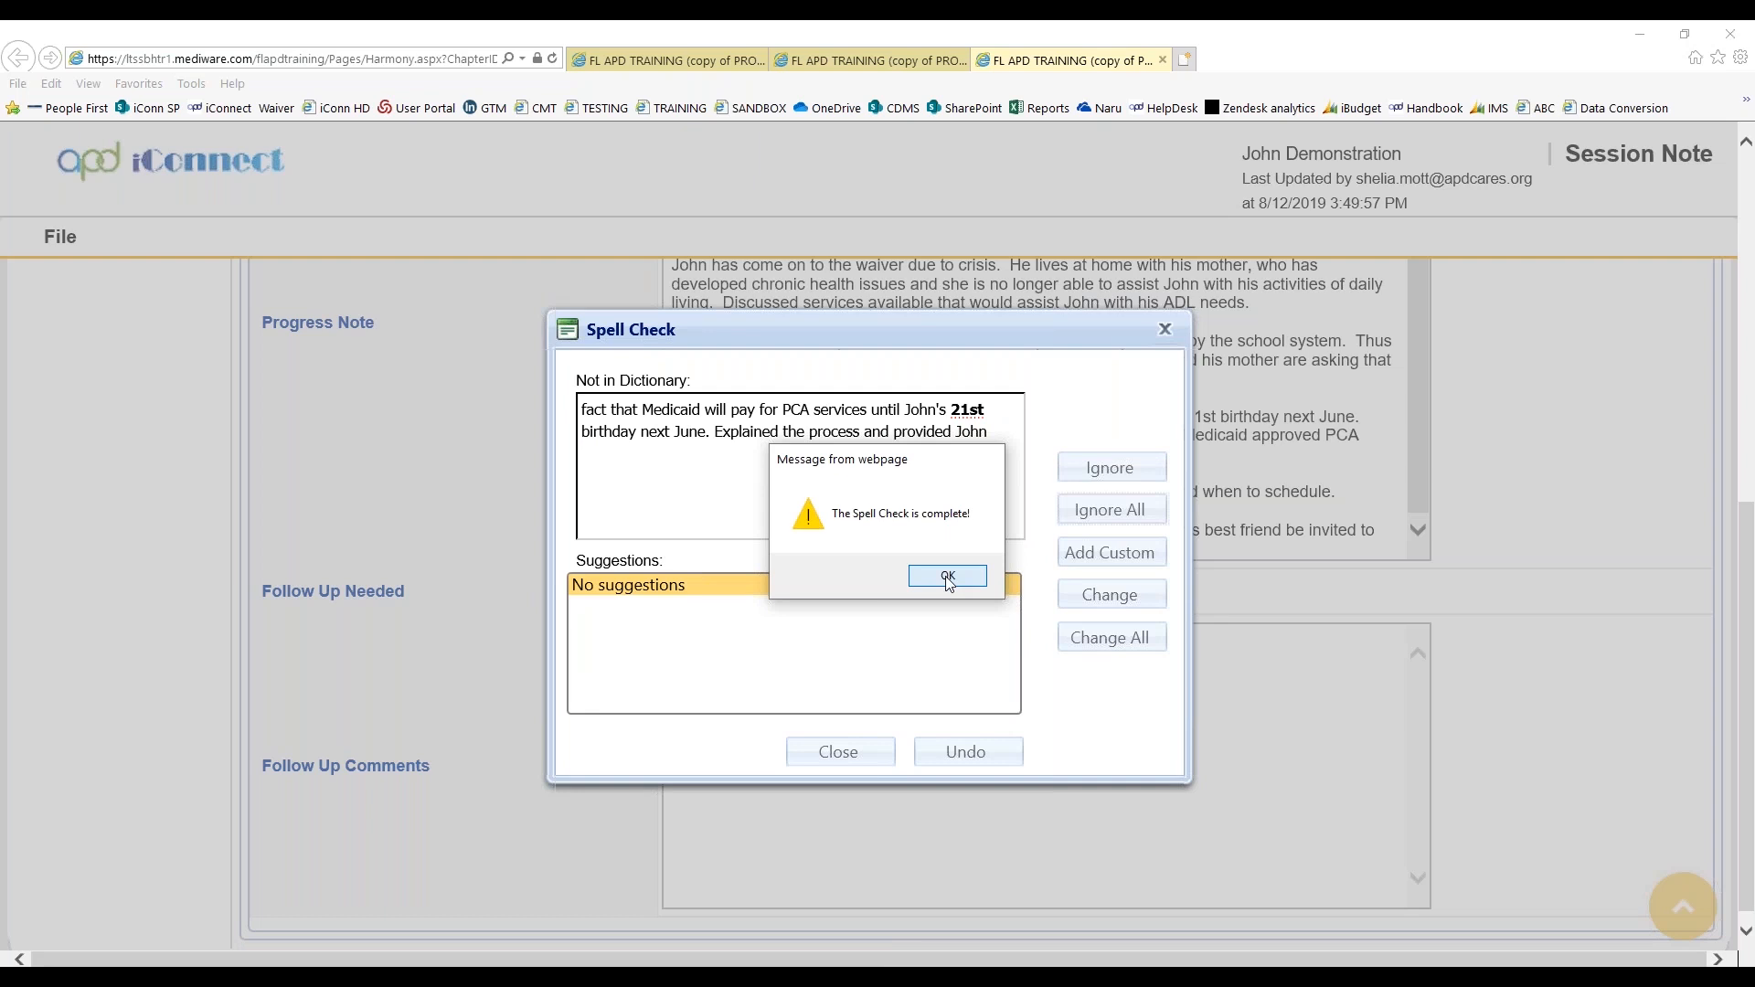
left_click(949, 576)
Save the session note with the addendum and keep it open
scroll(1109, 789, "up", 4)
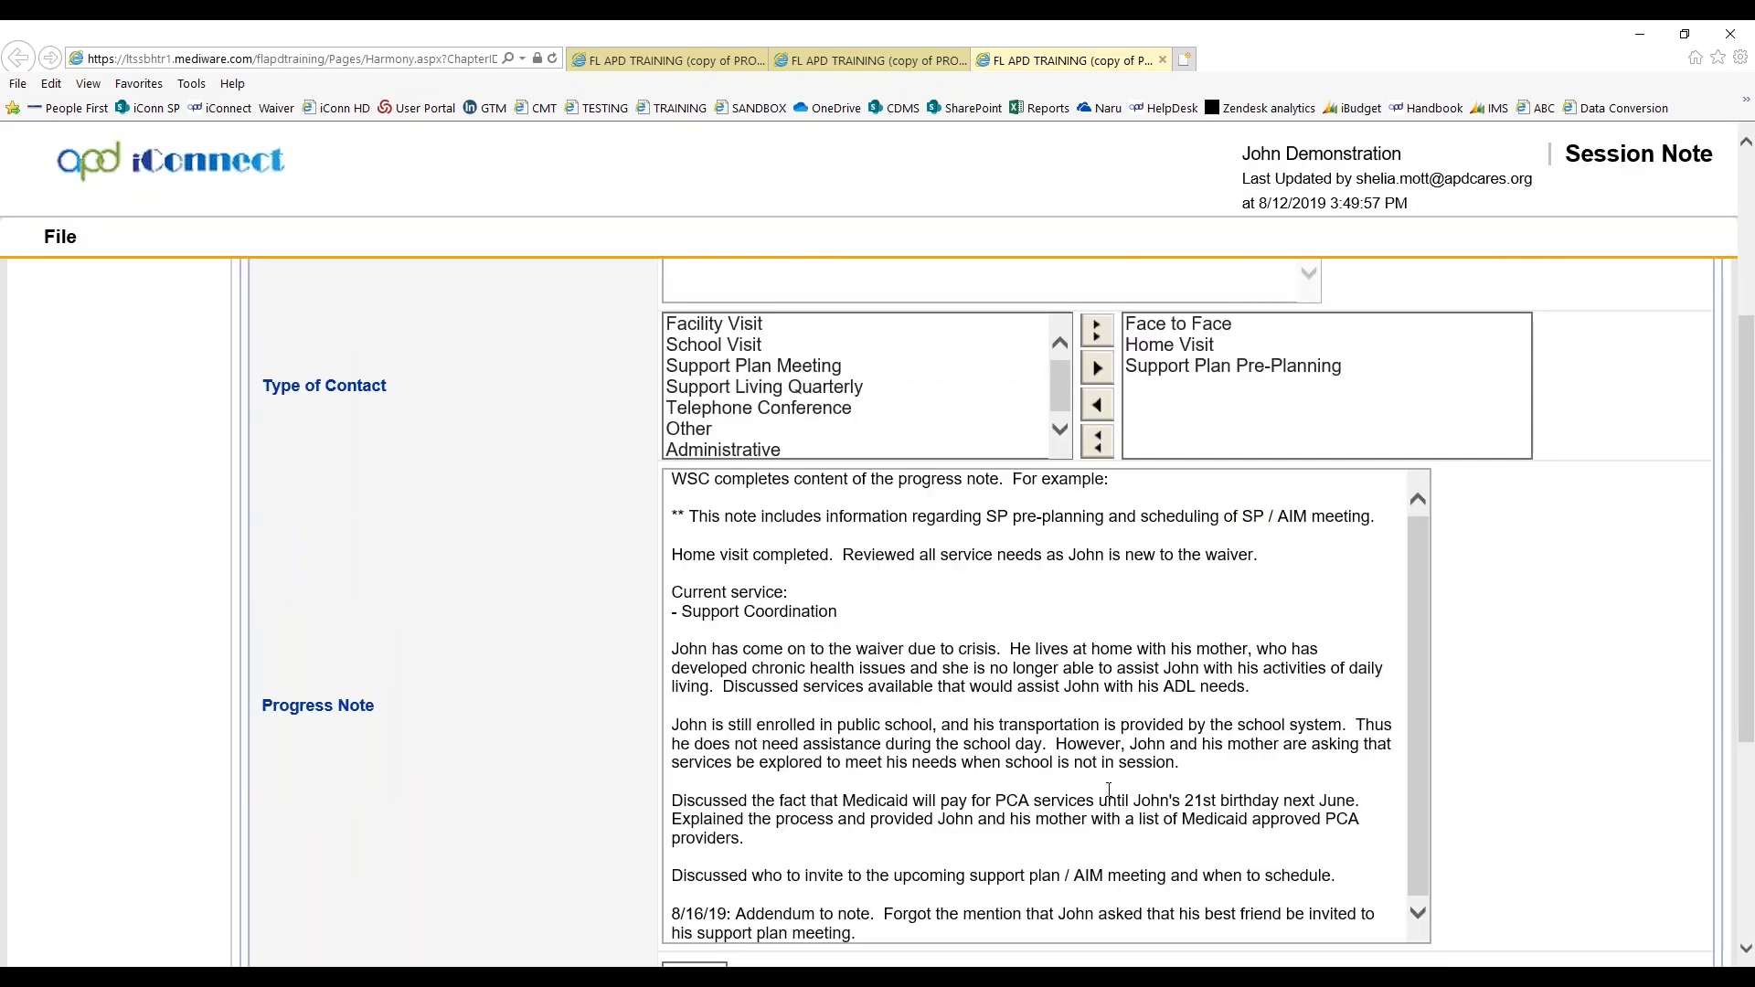
left_click(60, 237)
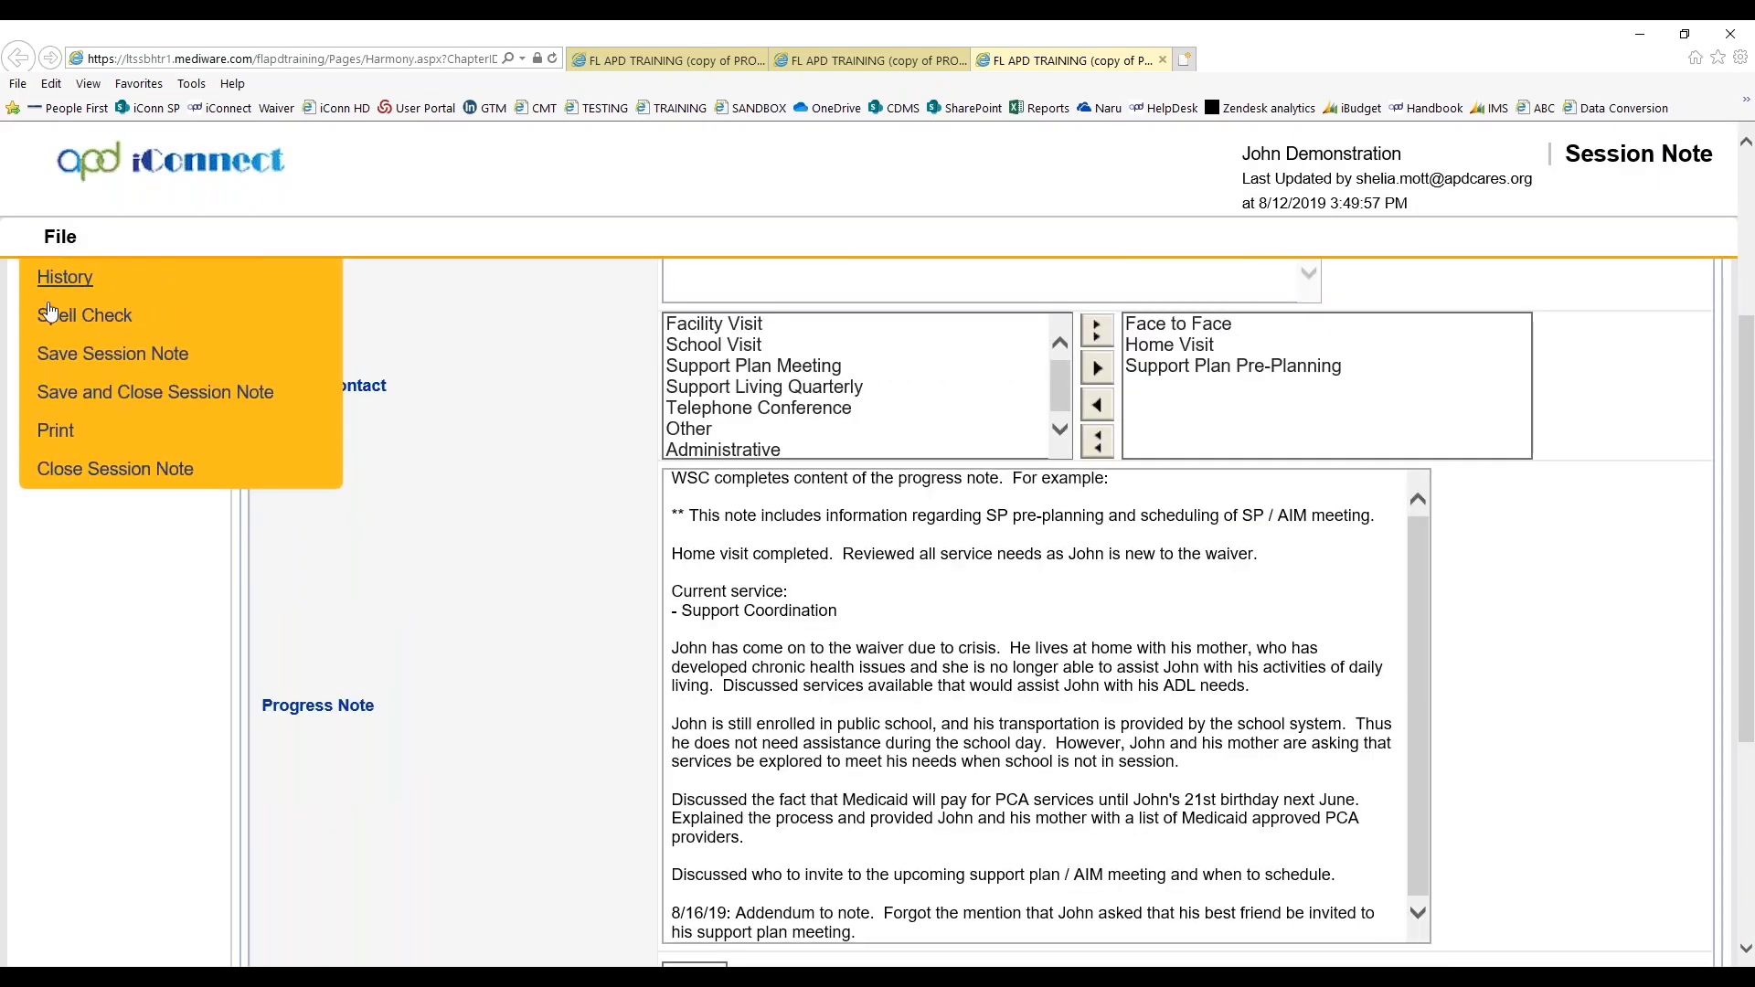
left_click(62, 355)
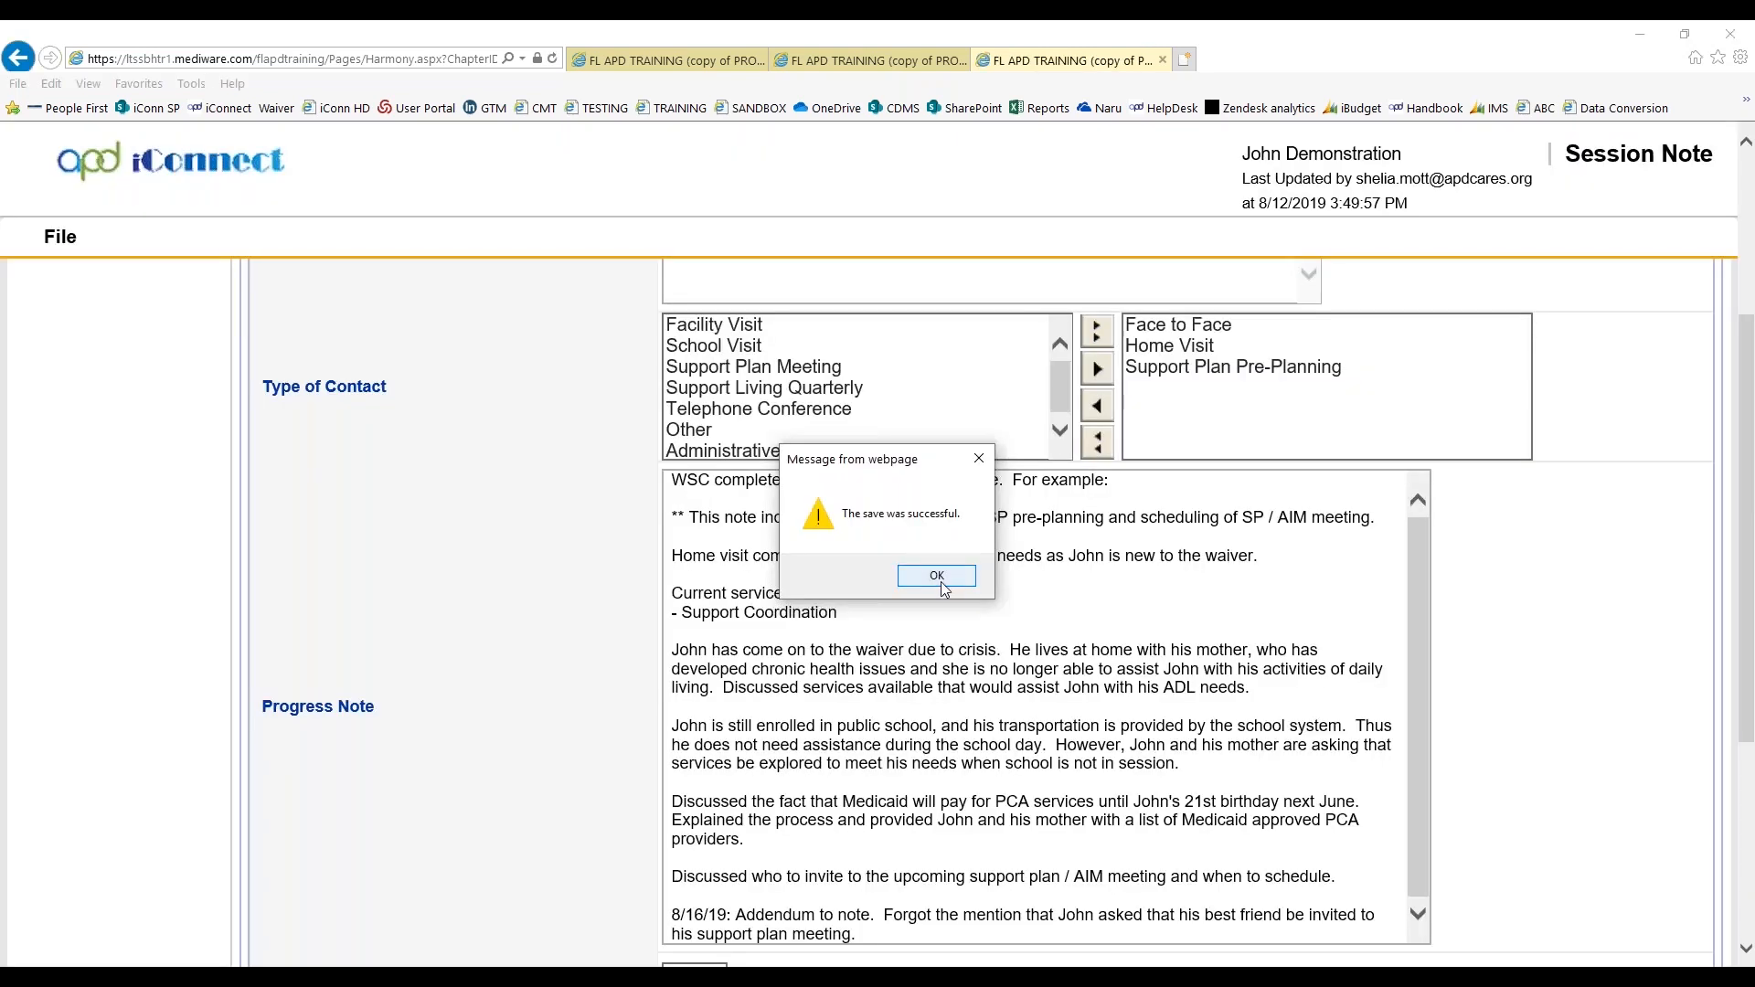
left_click(924, 574)
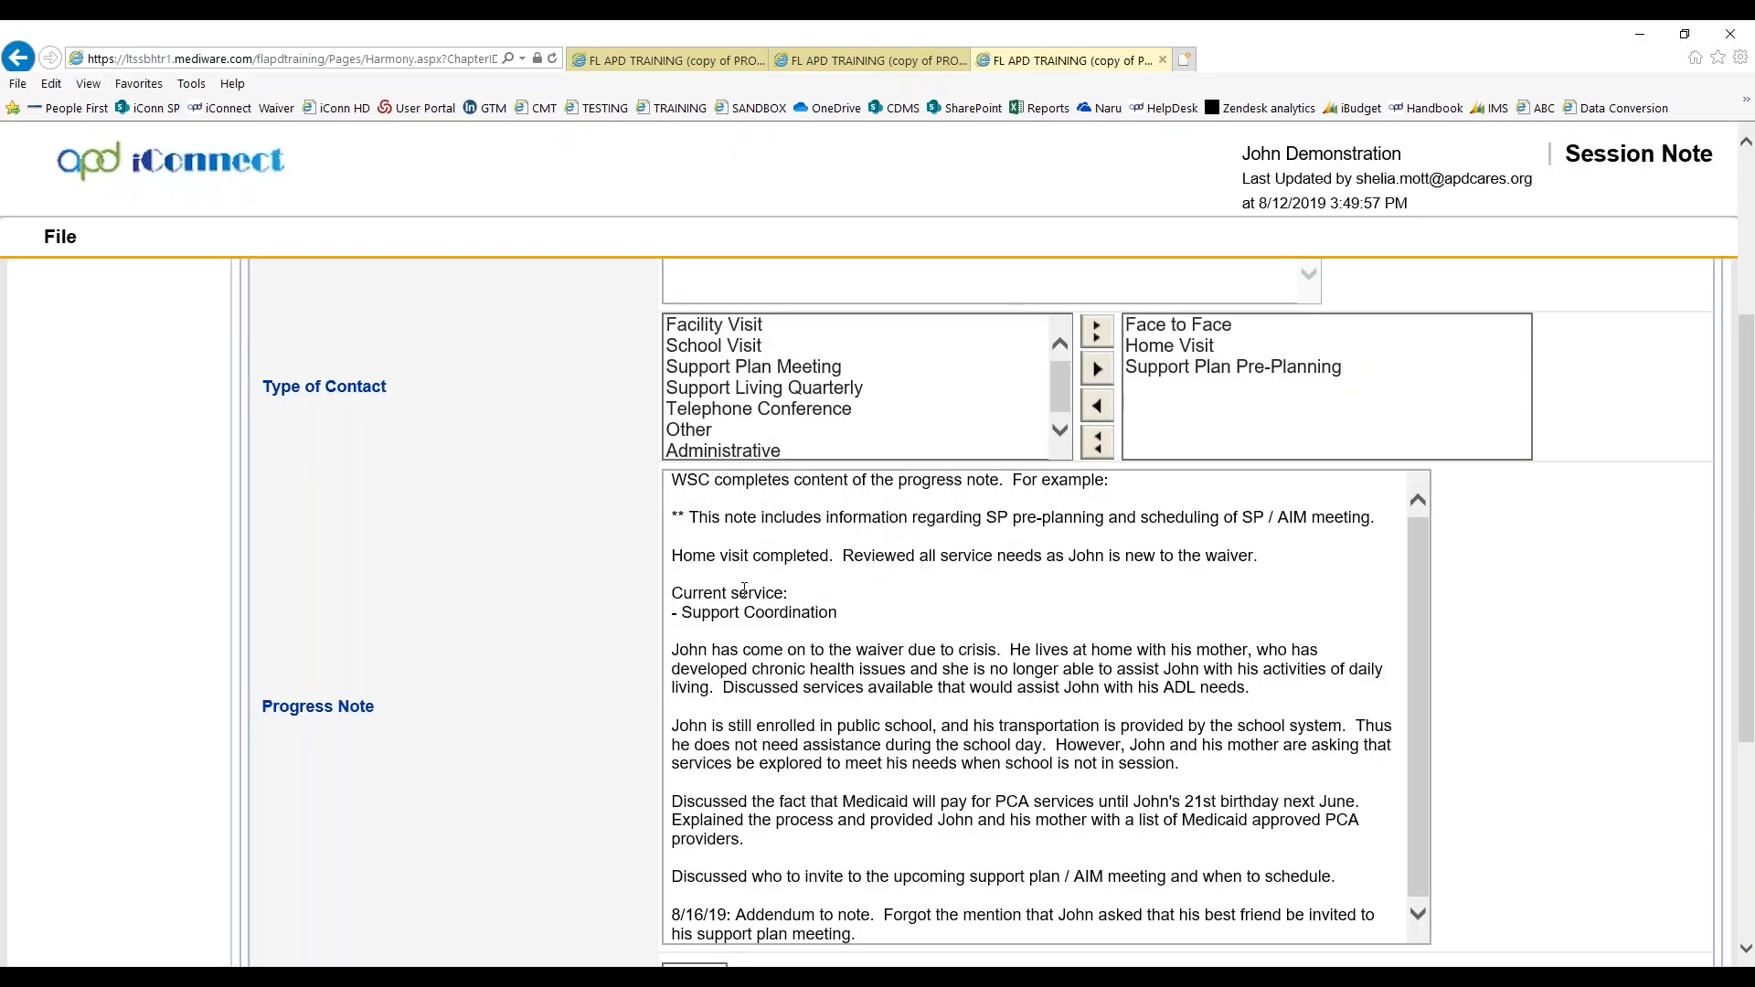
Open the session note's history and compare the current Progress Note with its previous version
left_click(60, 237)
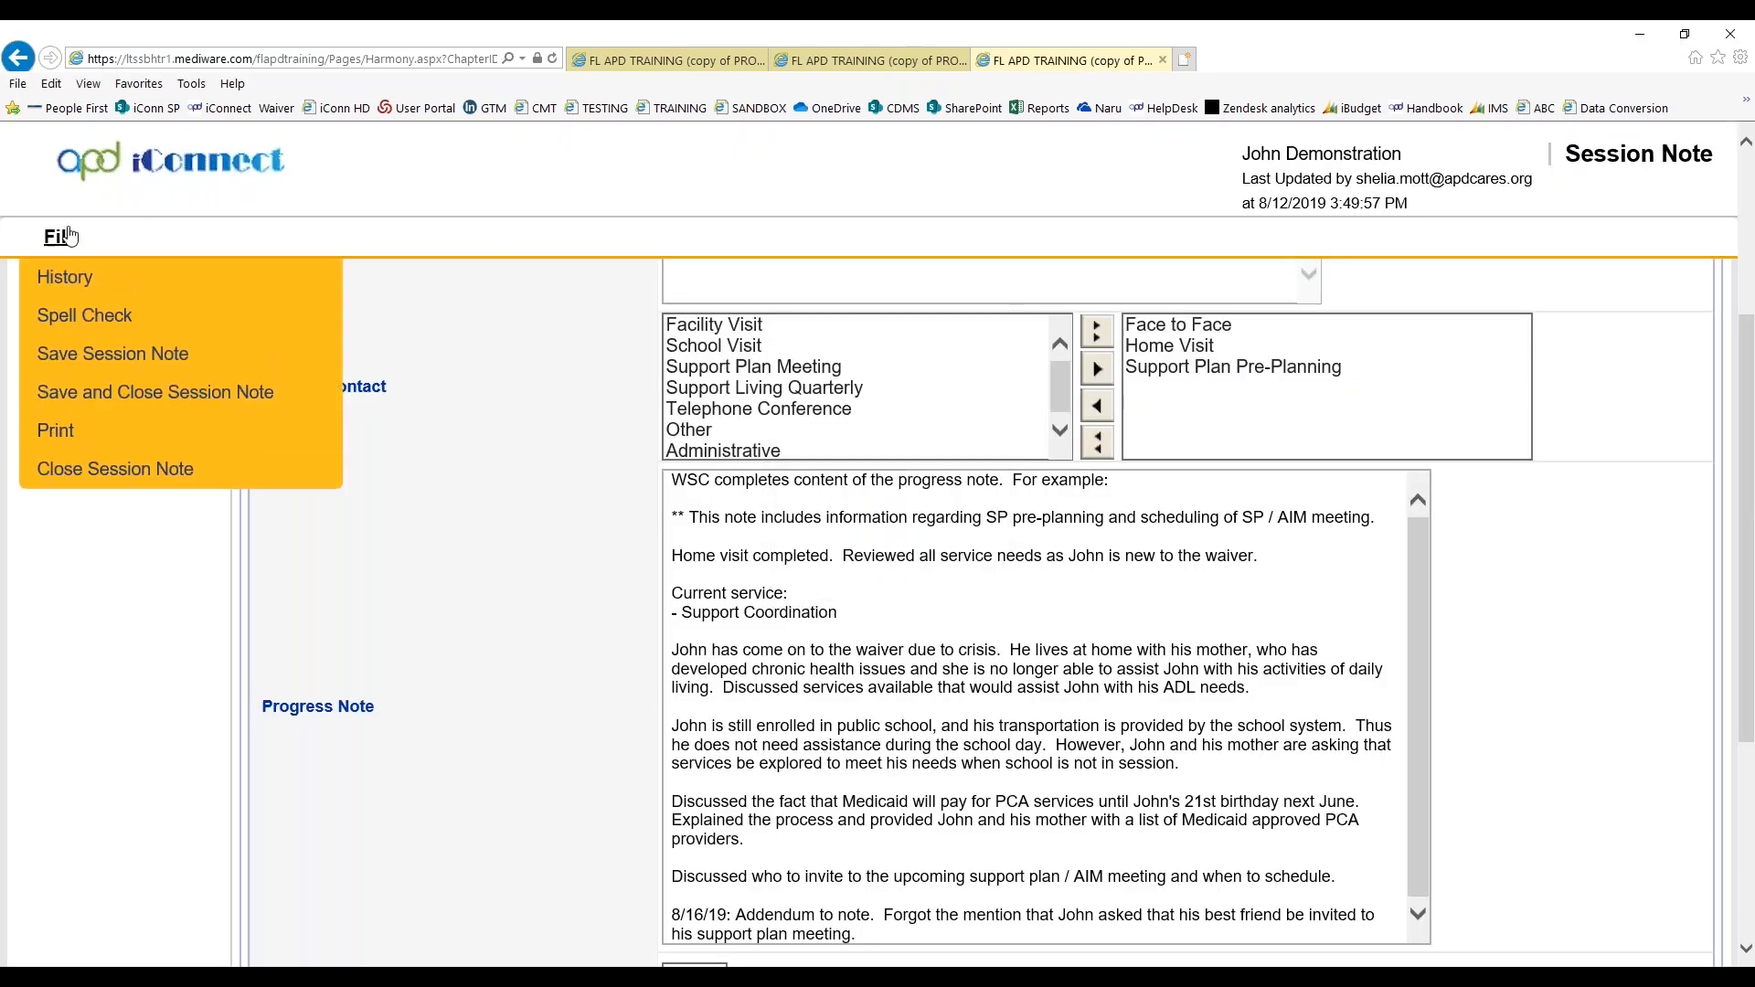
left_click(63, 278)
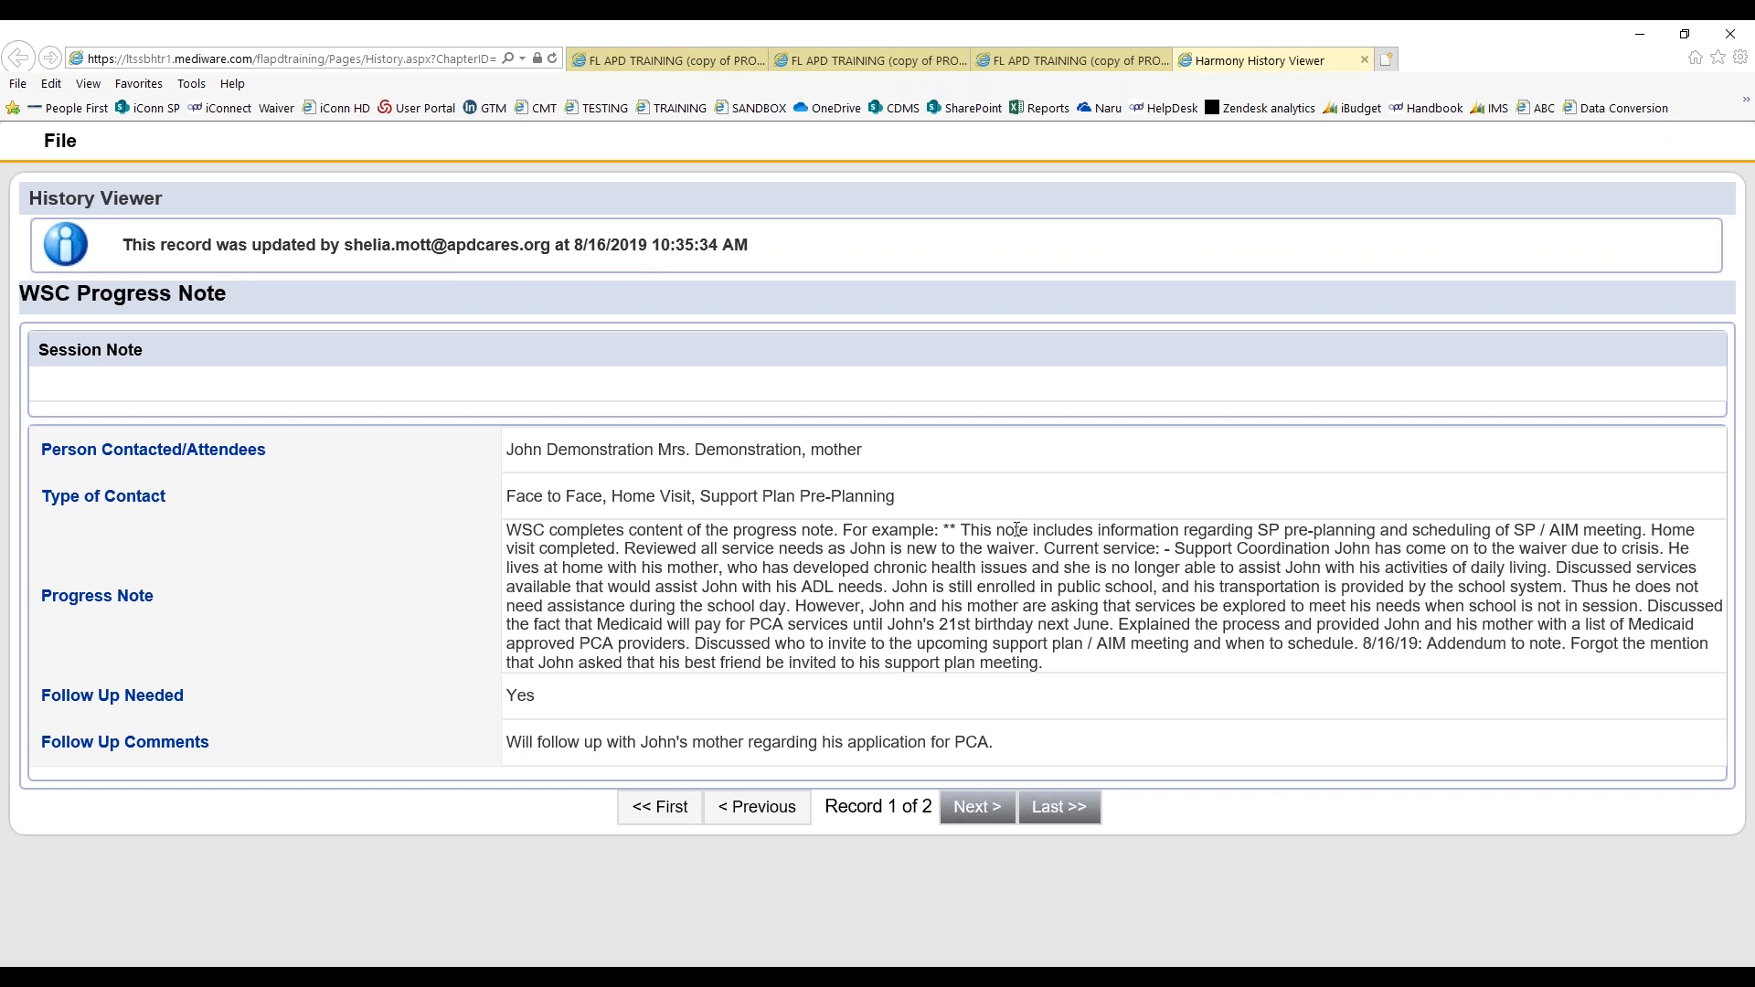
left_click(975, 821)
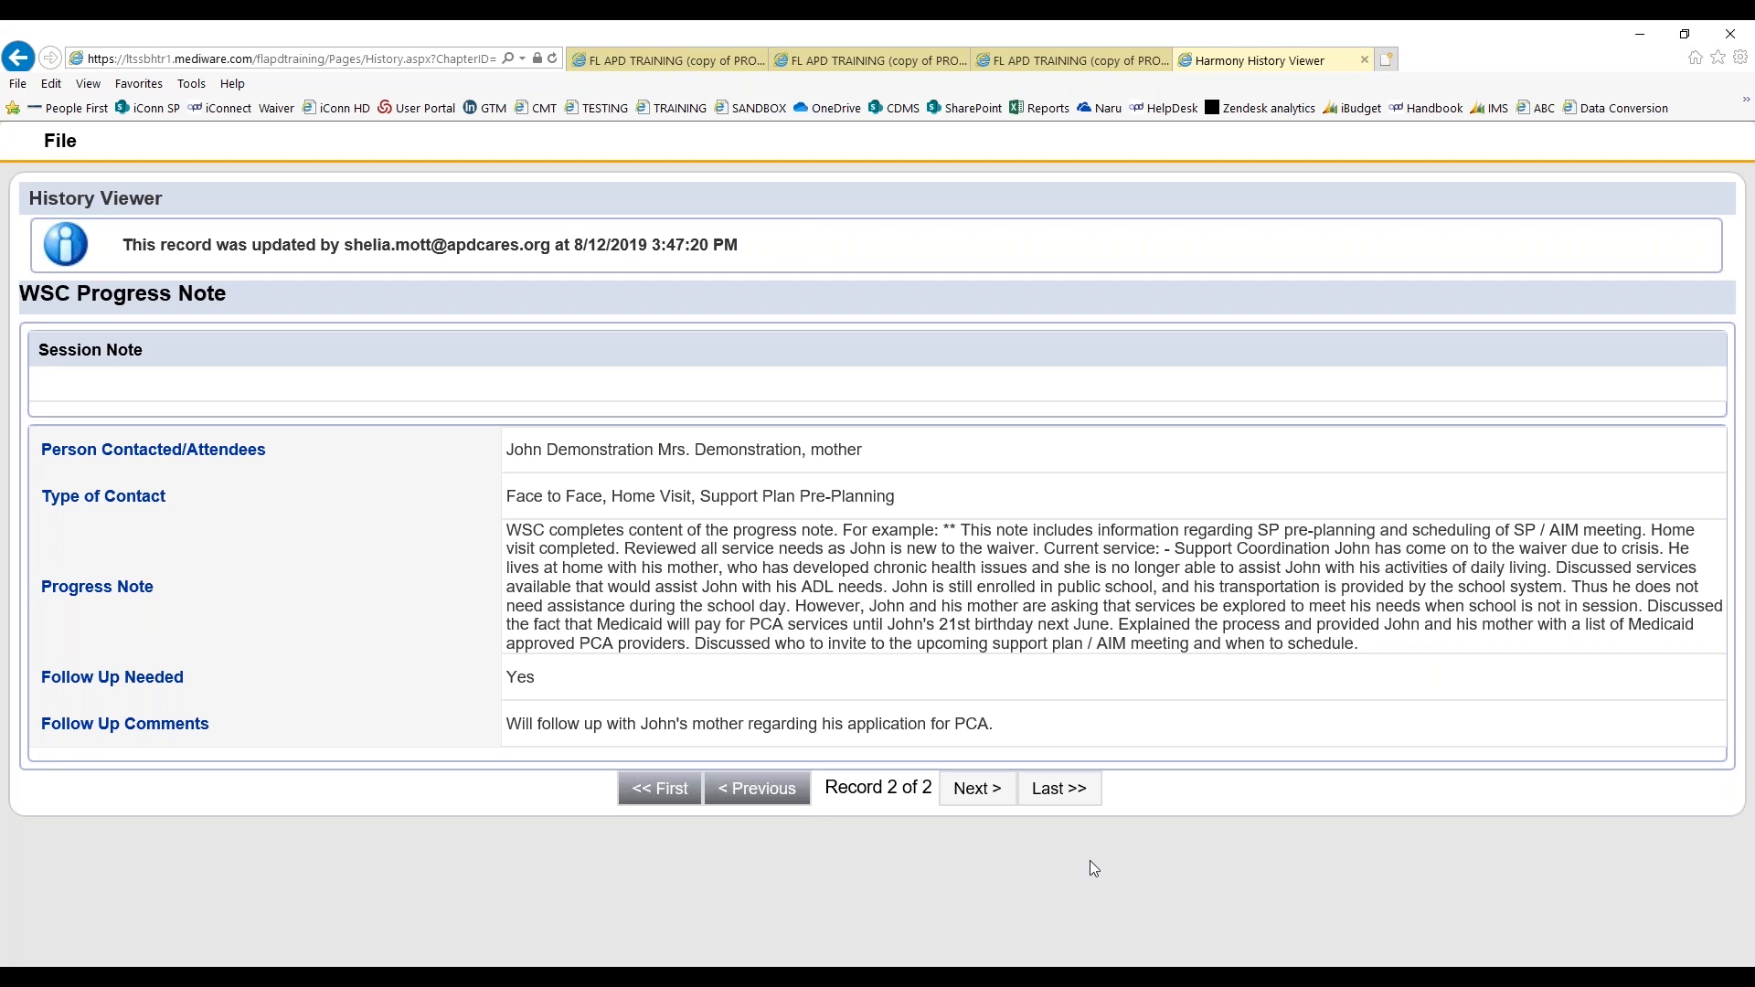
left_click(756, 790)
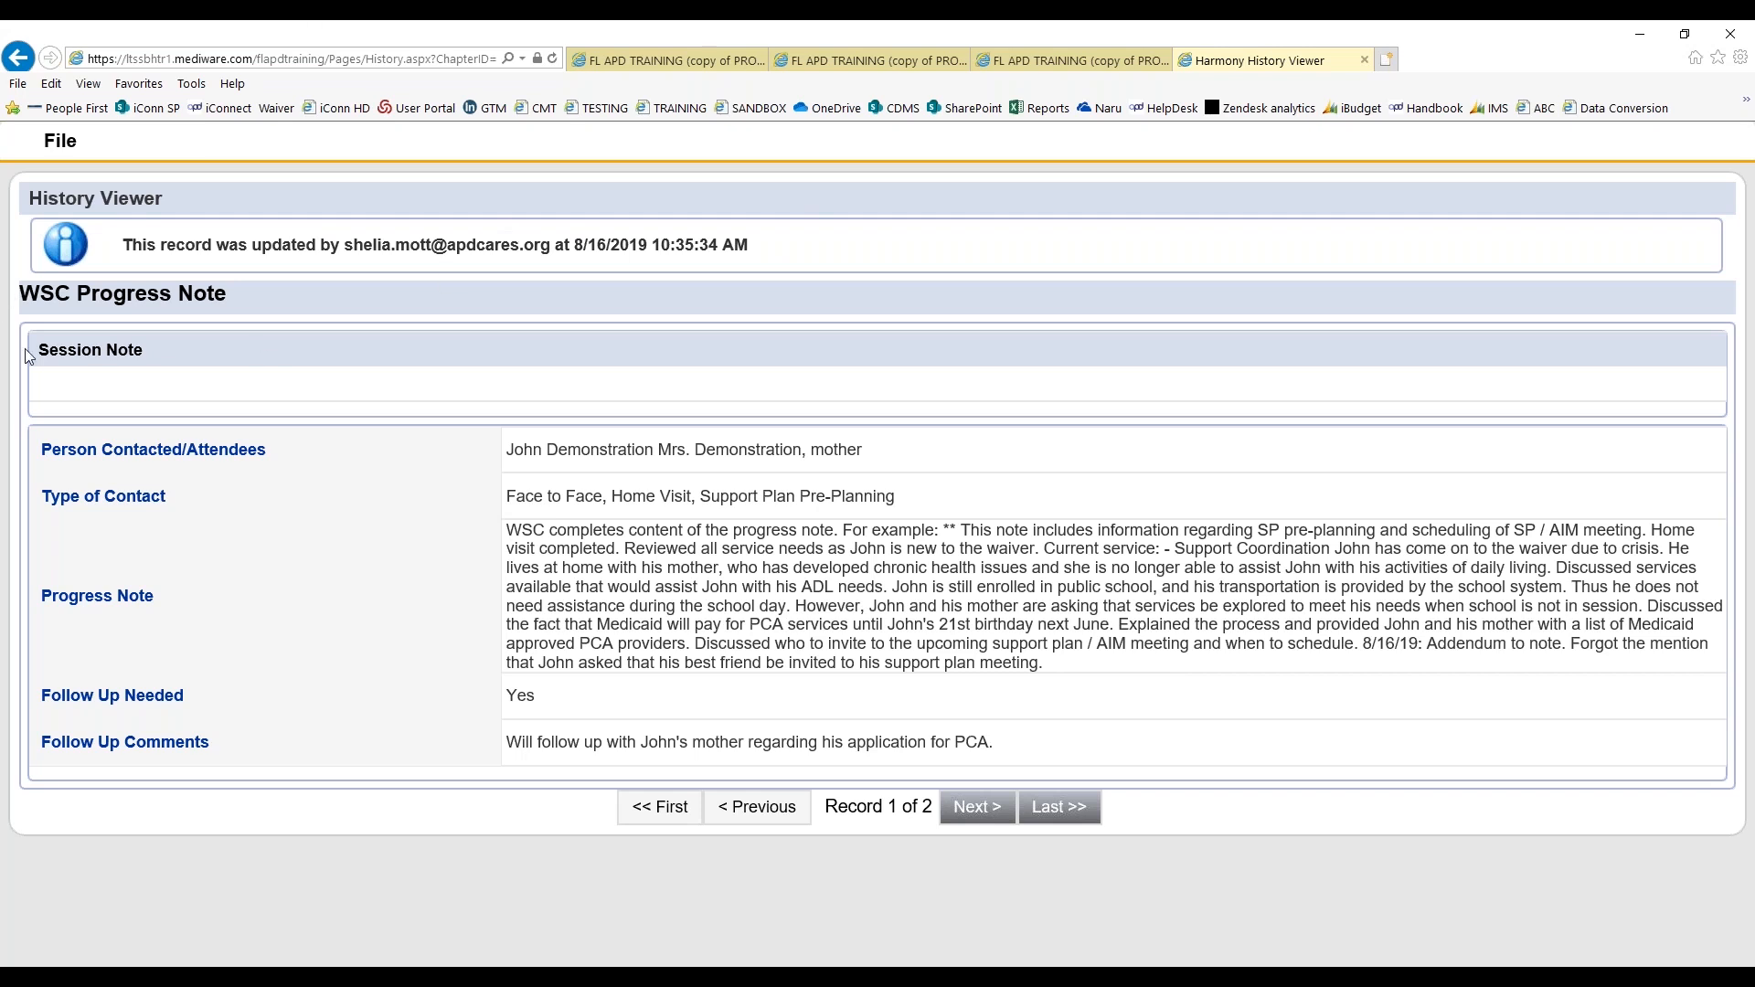
Leave the note history, save and close the session note, and close its provider documentation record
left_click(59, 147)
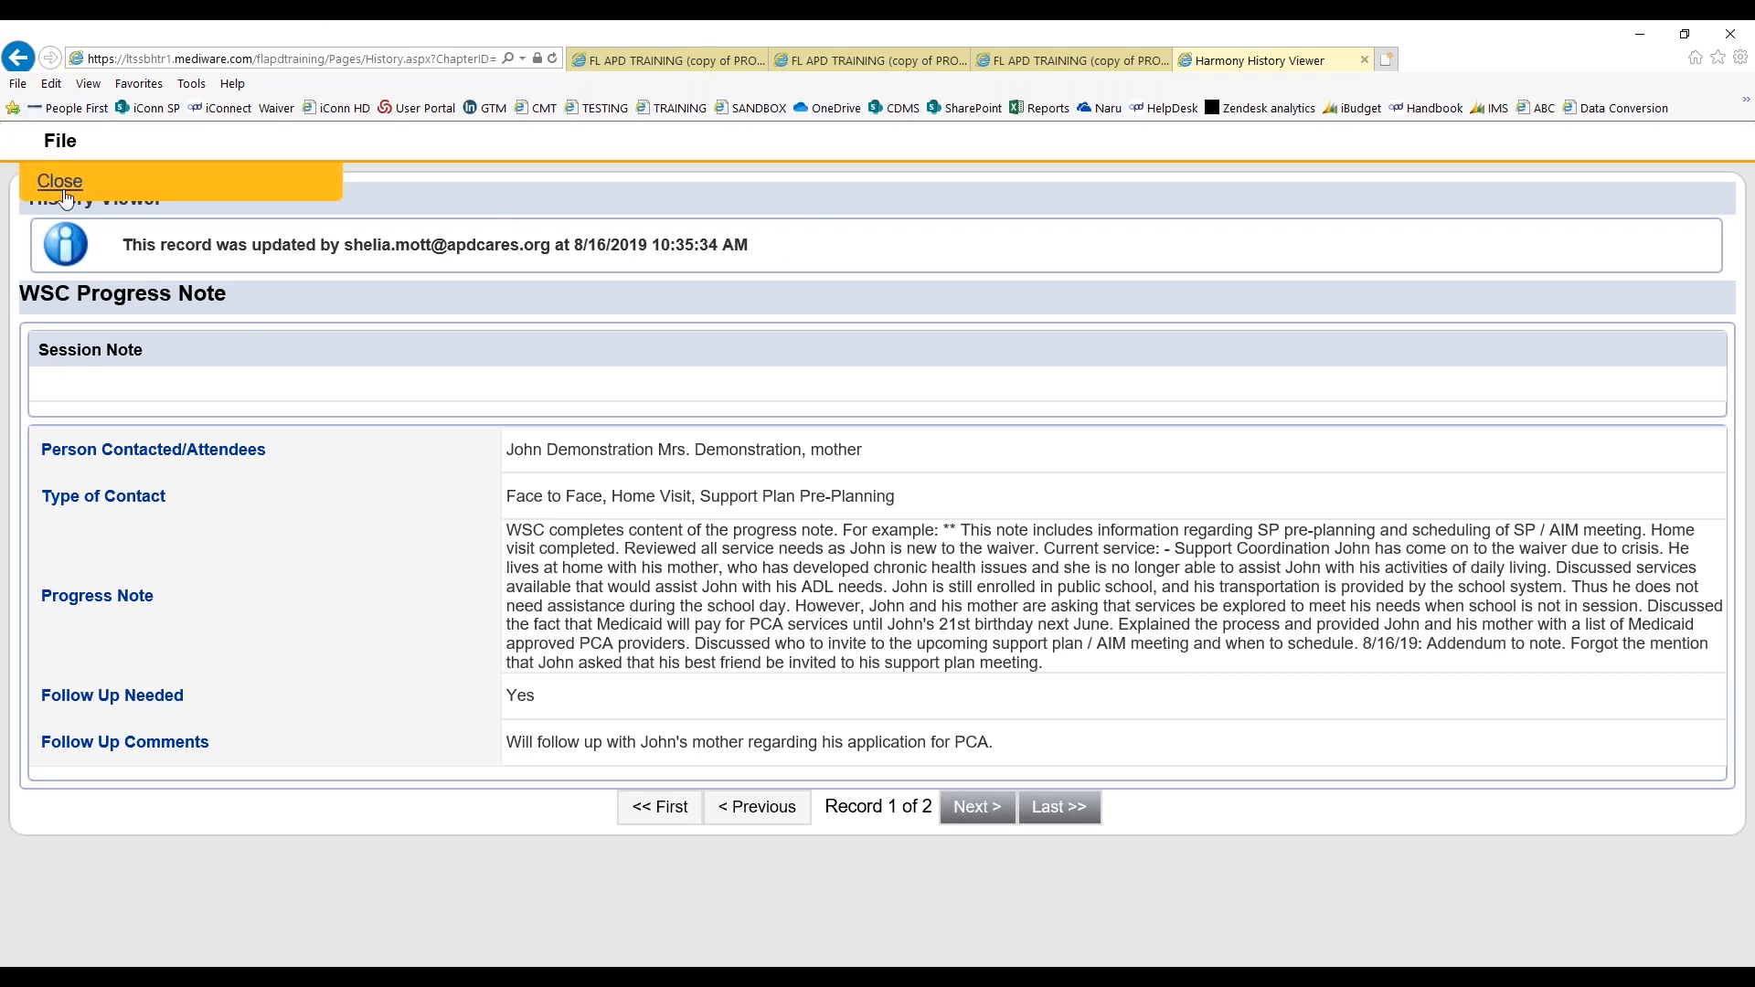
left_click(60, 181)
left_click(60, 236)
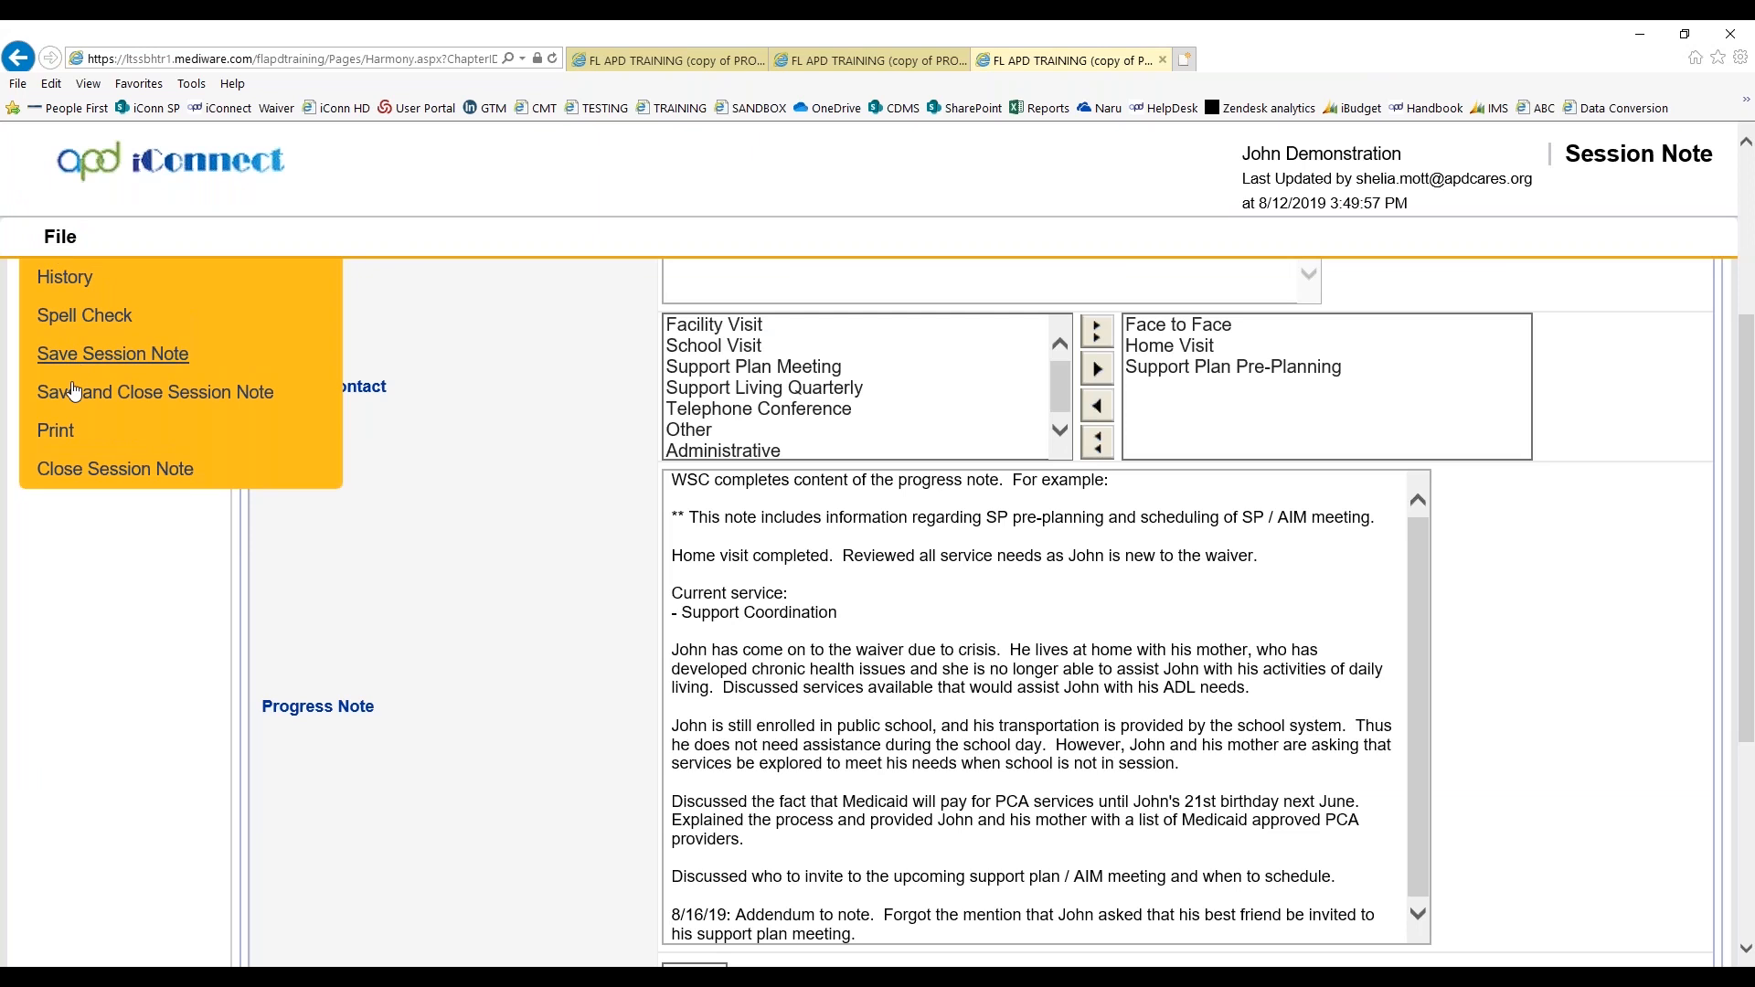
left_click(73, 395)
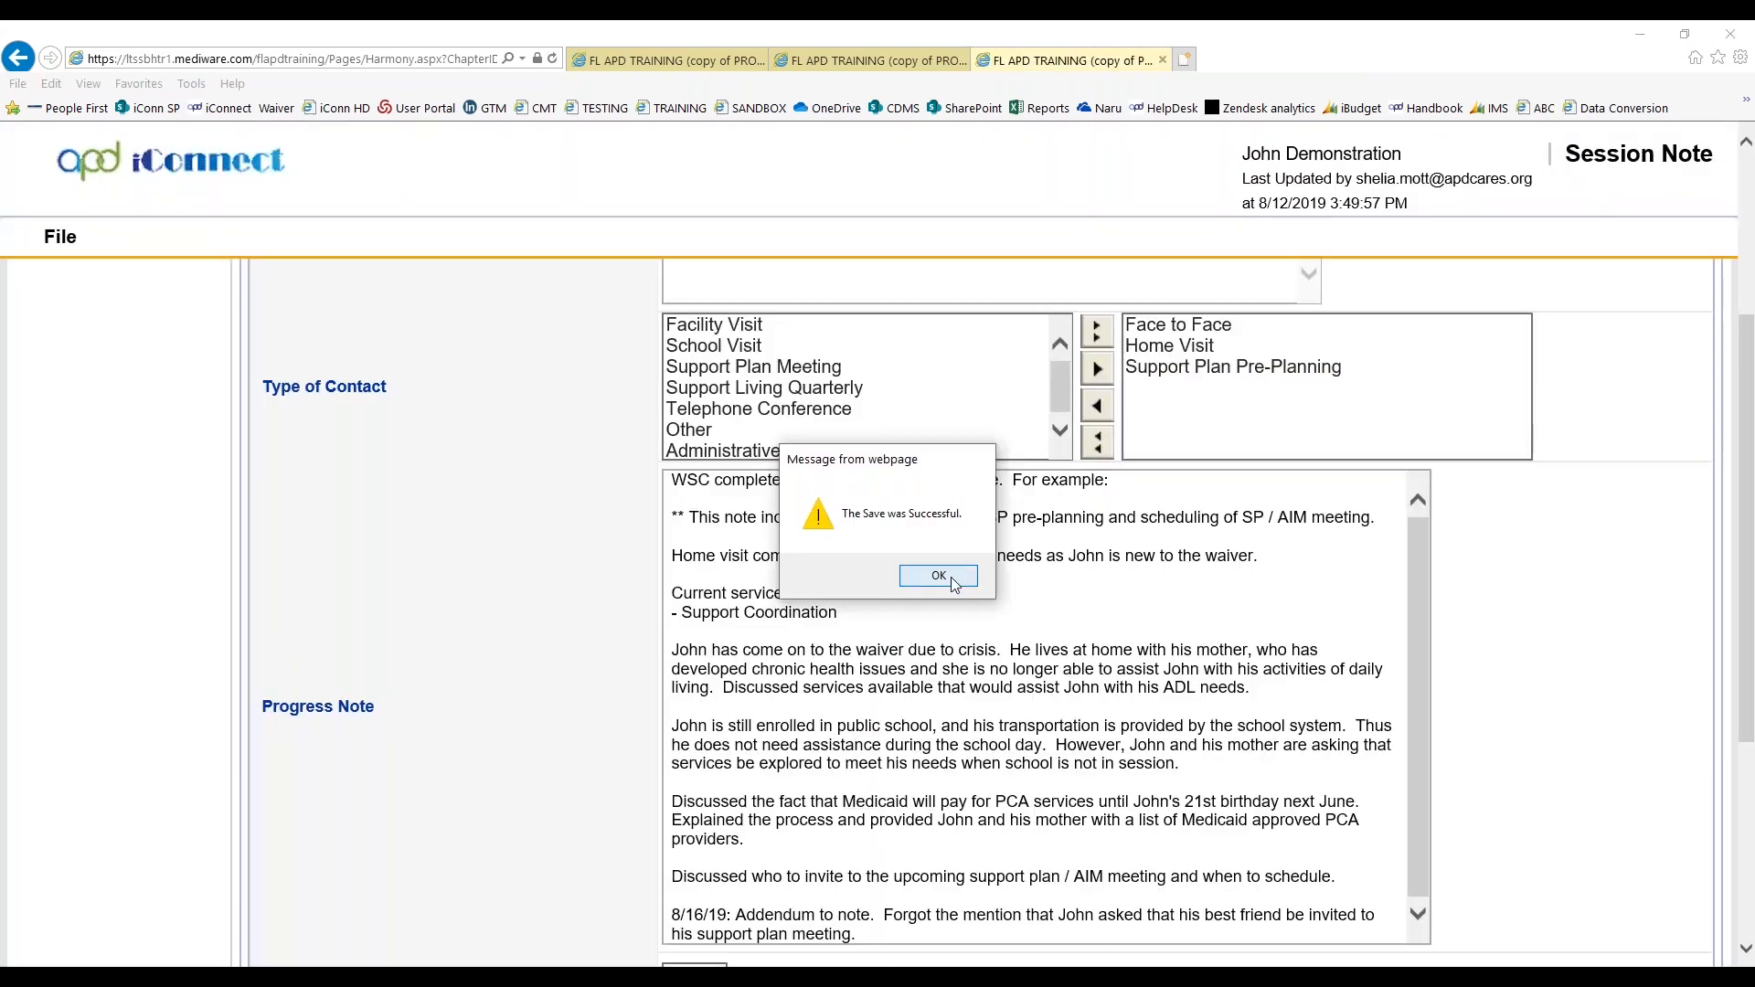
left_click(939, 576)
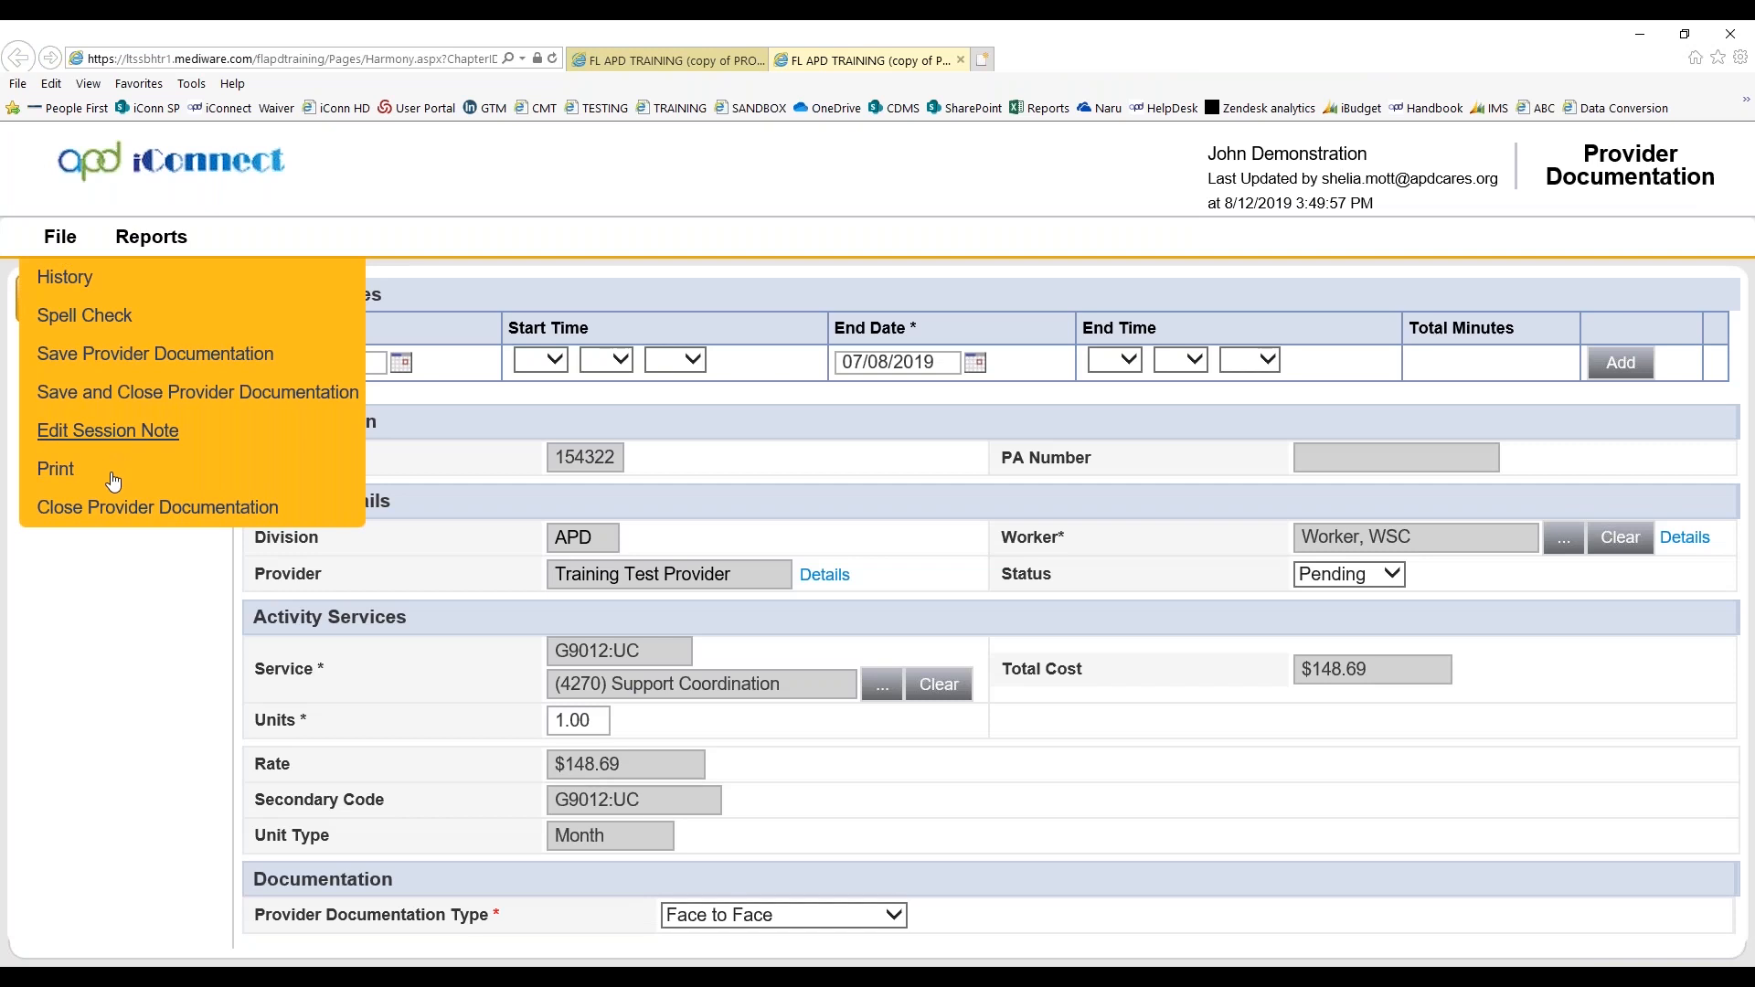
left_click(171, 510)
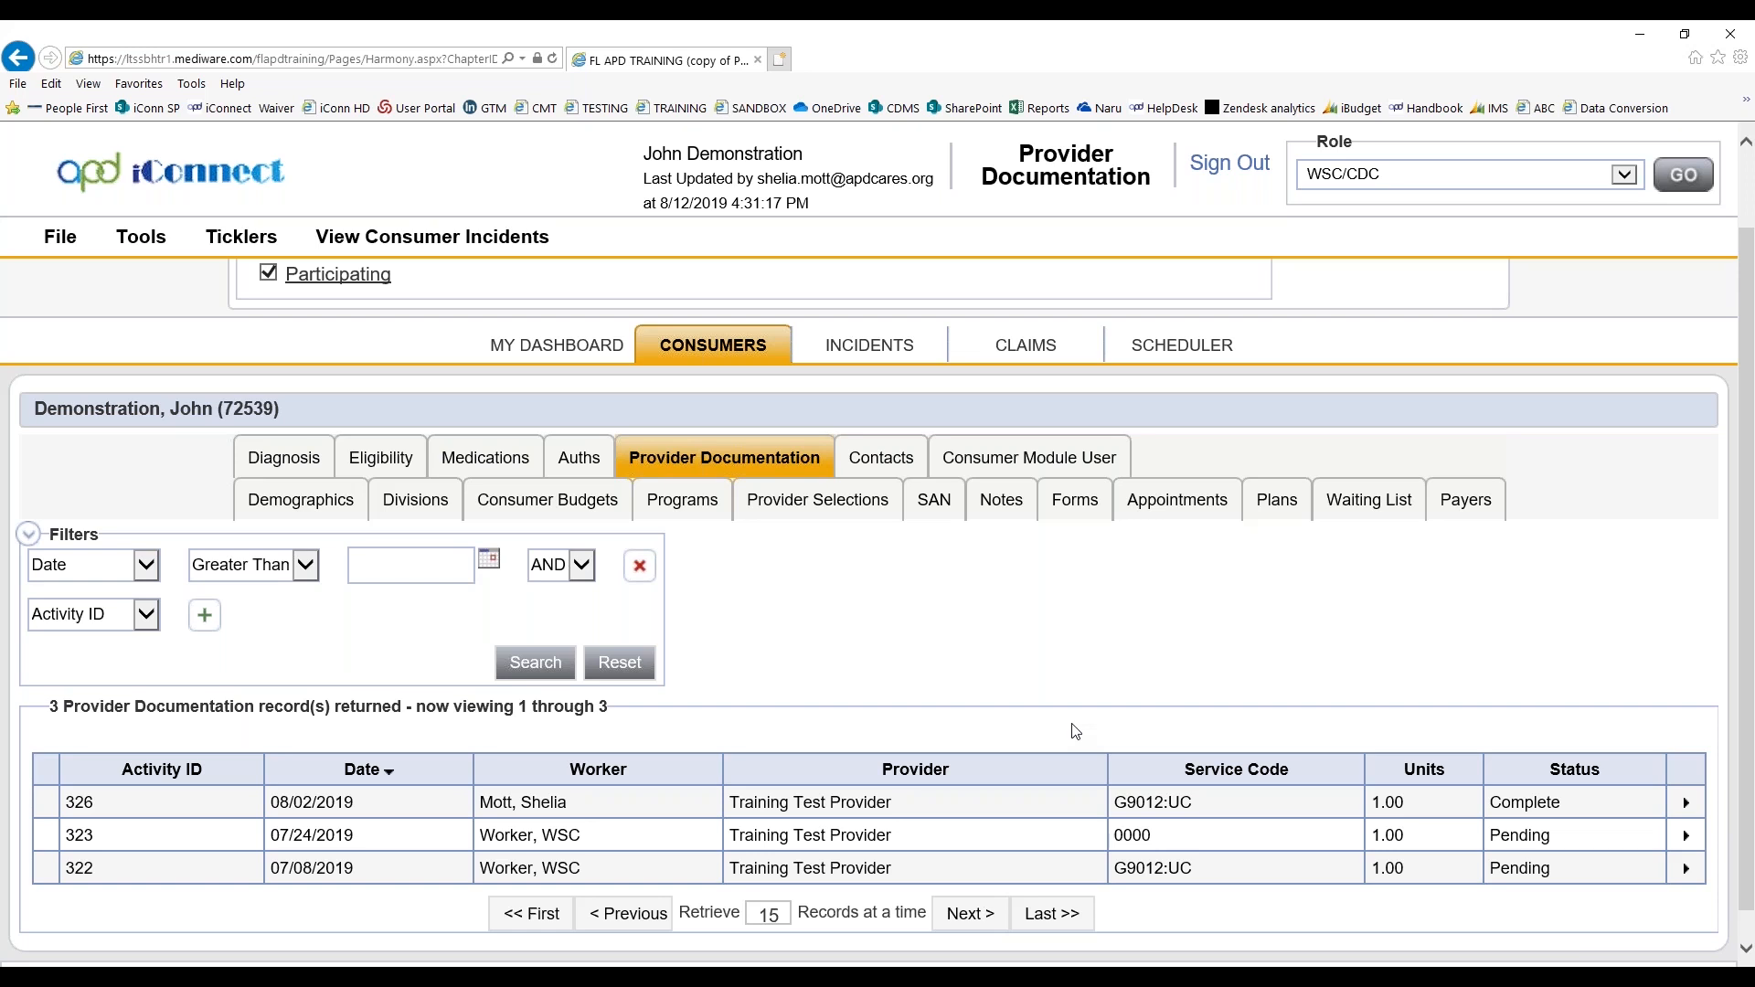
Open the session note of the pending 07/24/2019 provider documentation record and review its Progress Note
left_click(1687, 836)
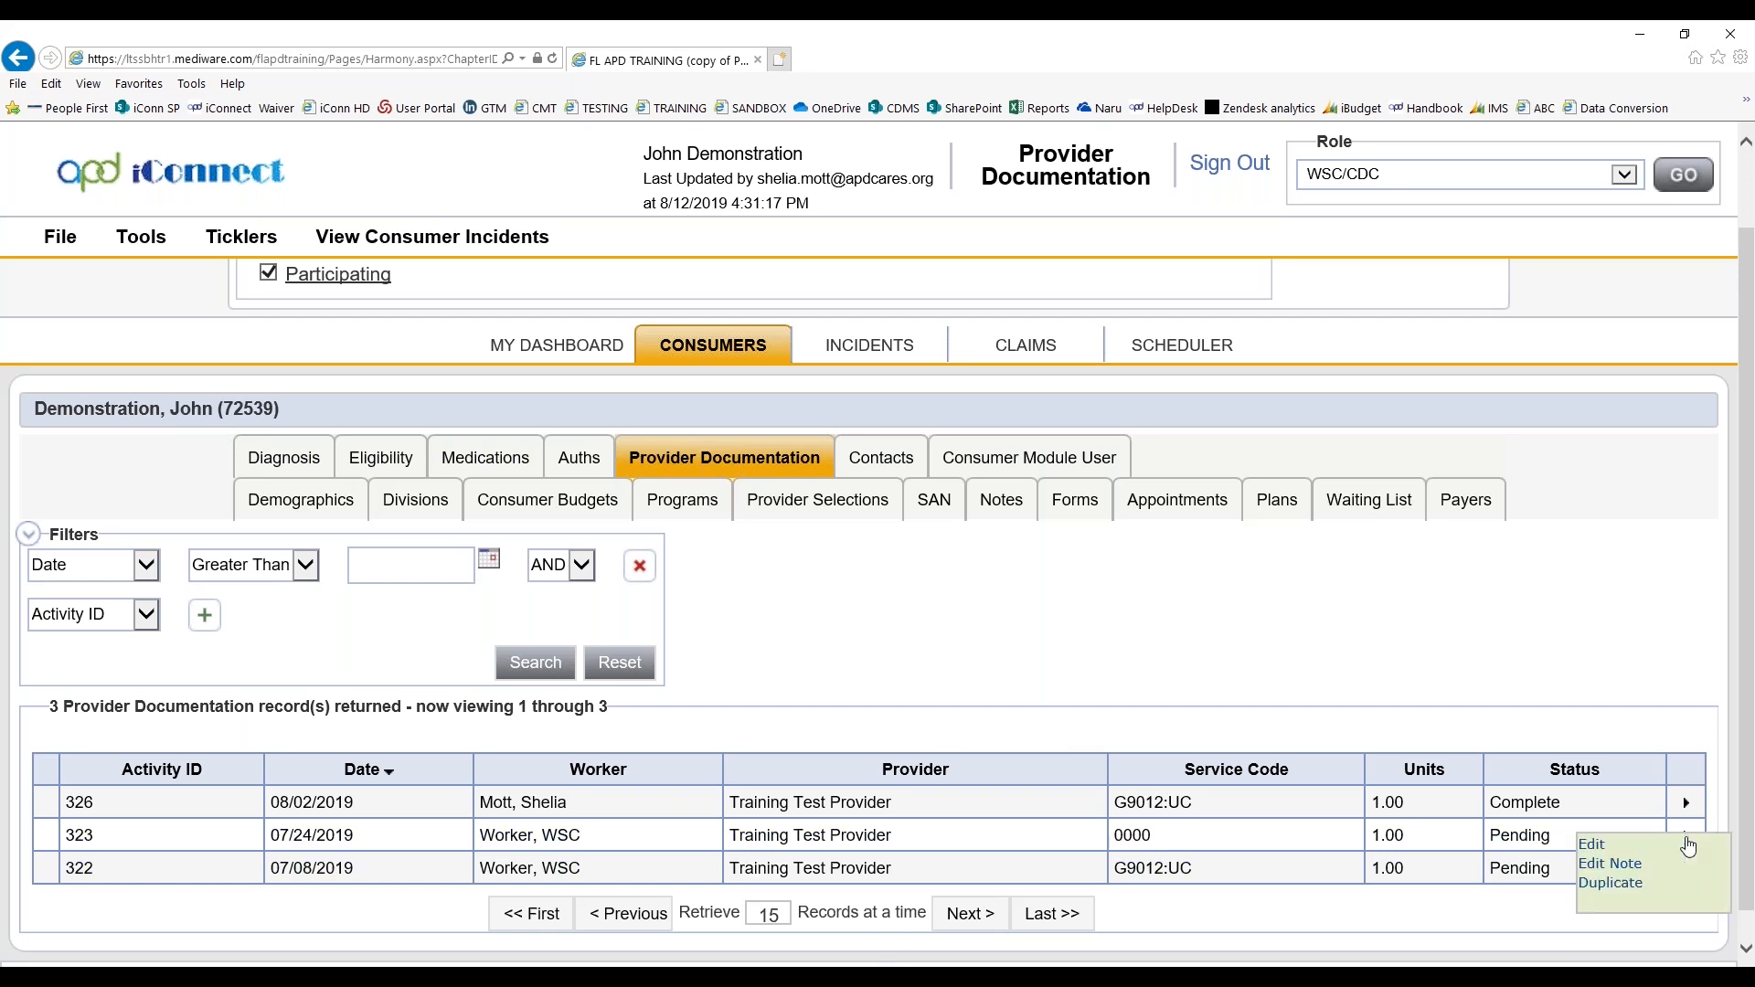
left_click(1590, 867)
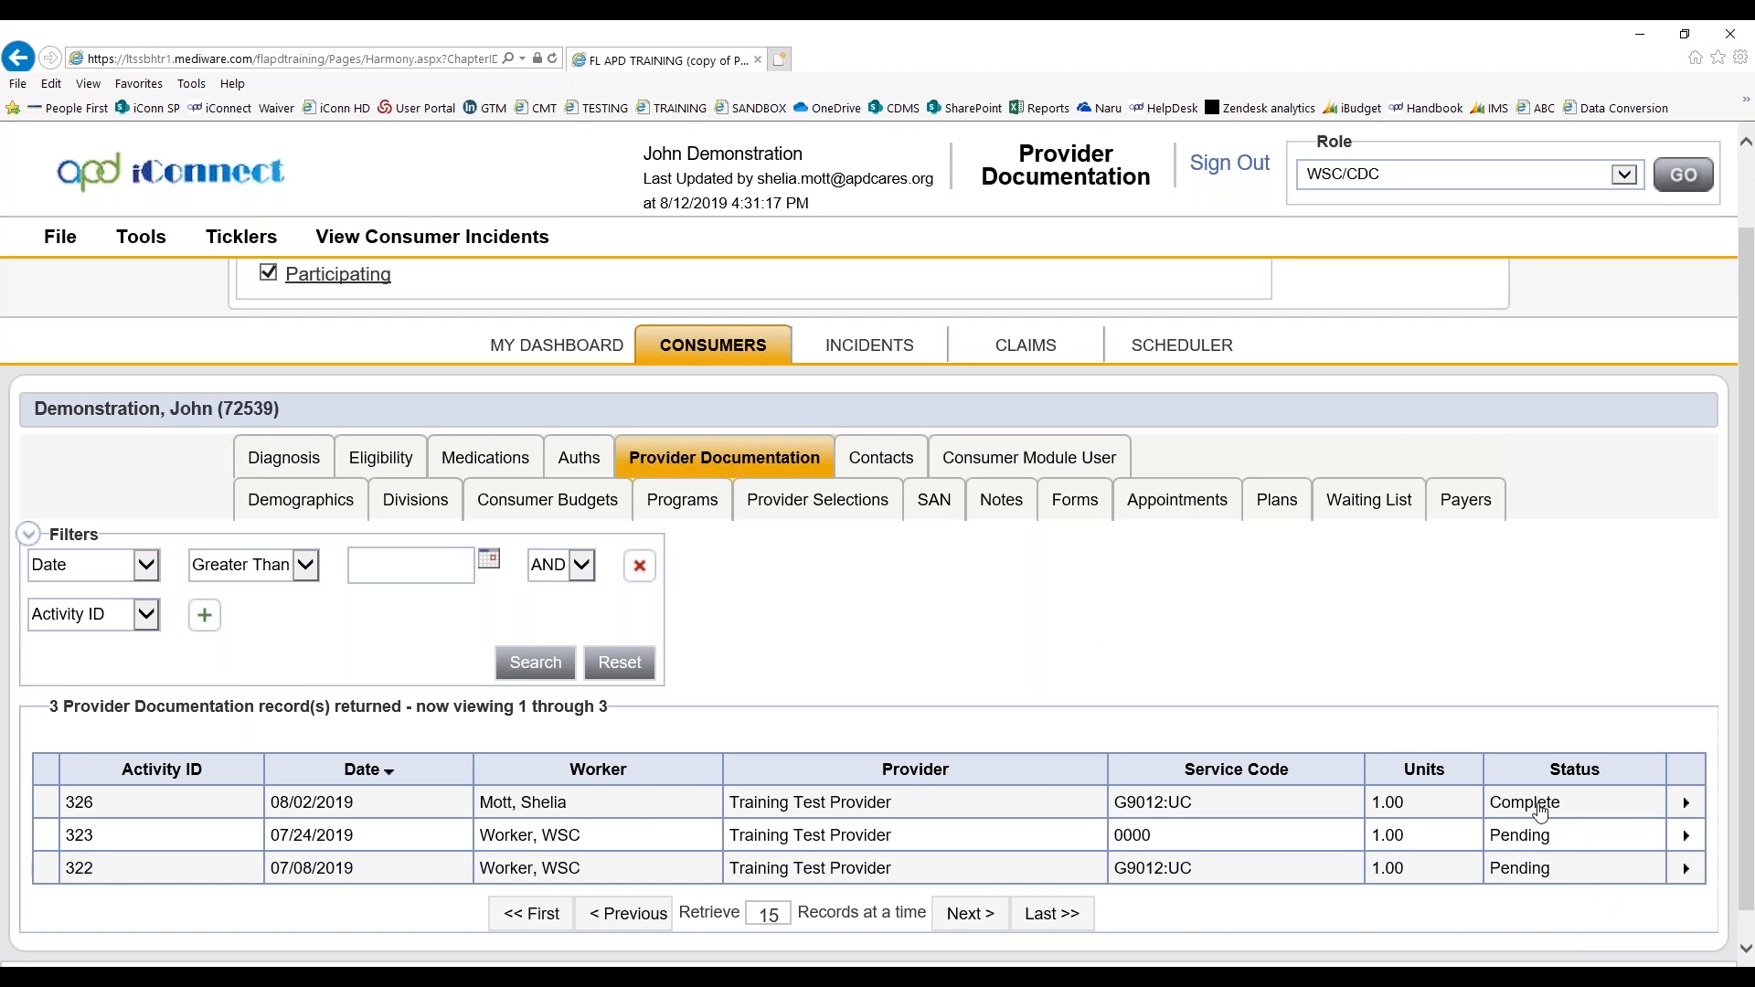
left_click(1687, 837)
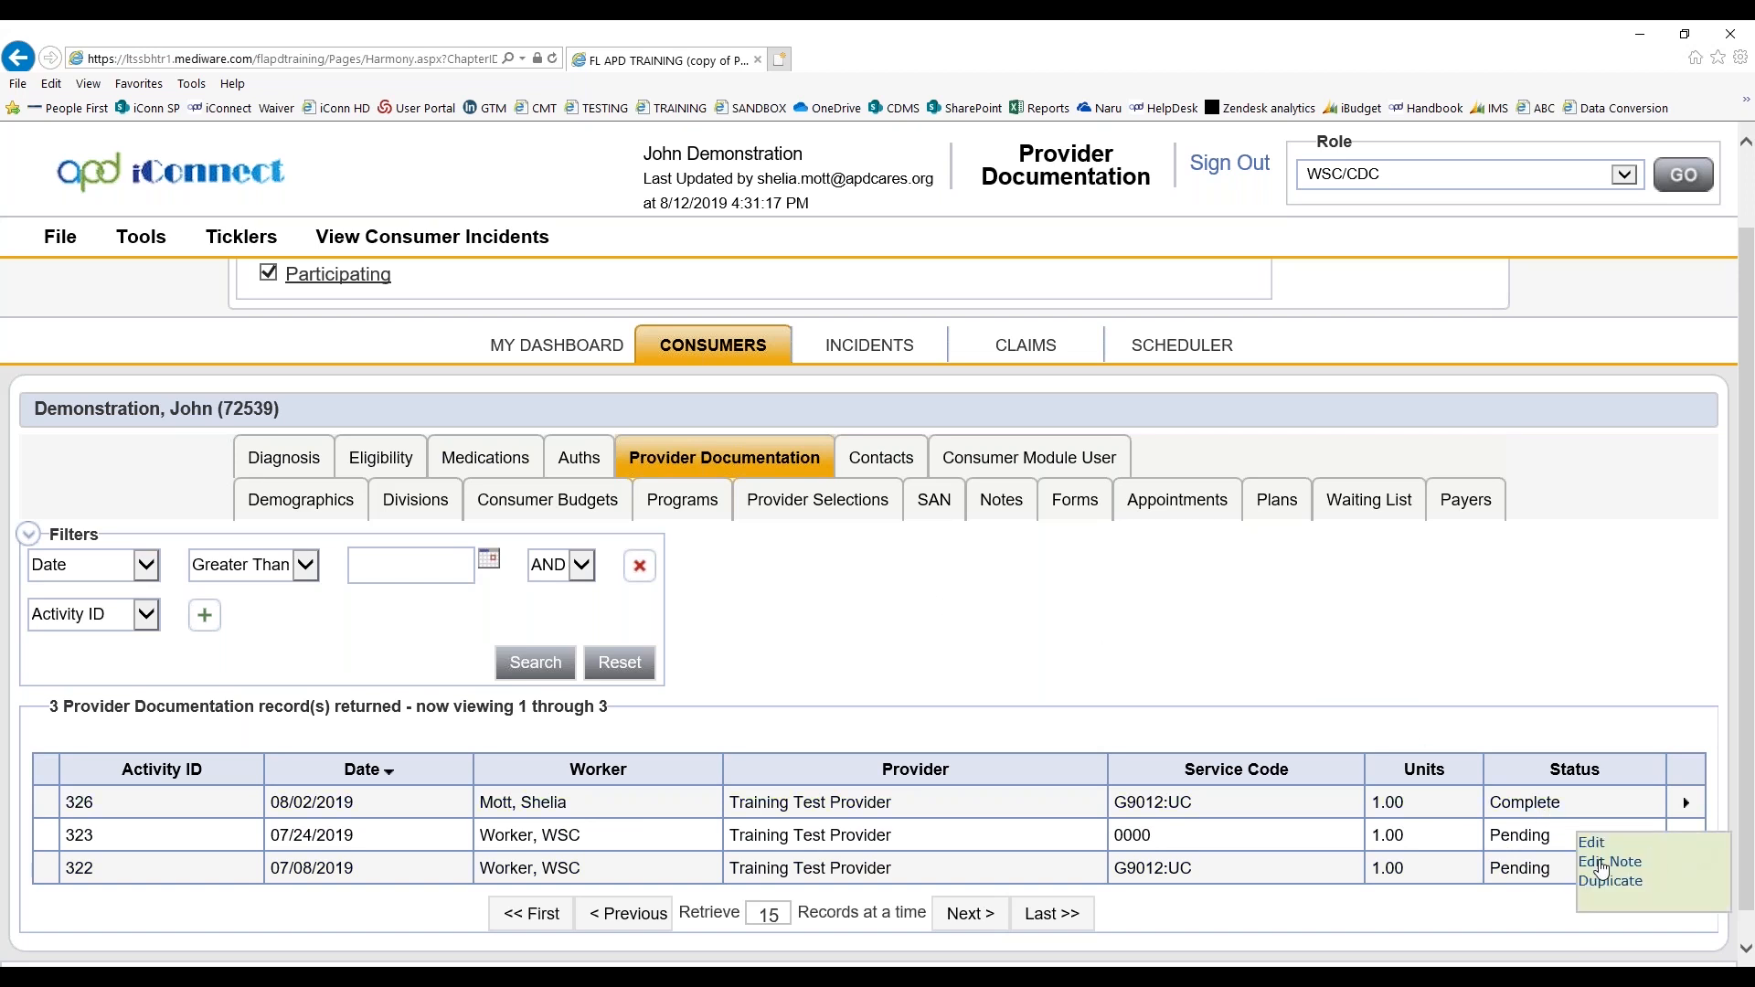
left_click(1600, 865)
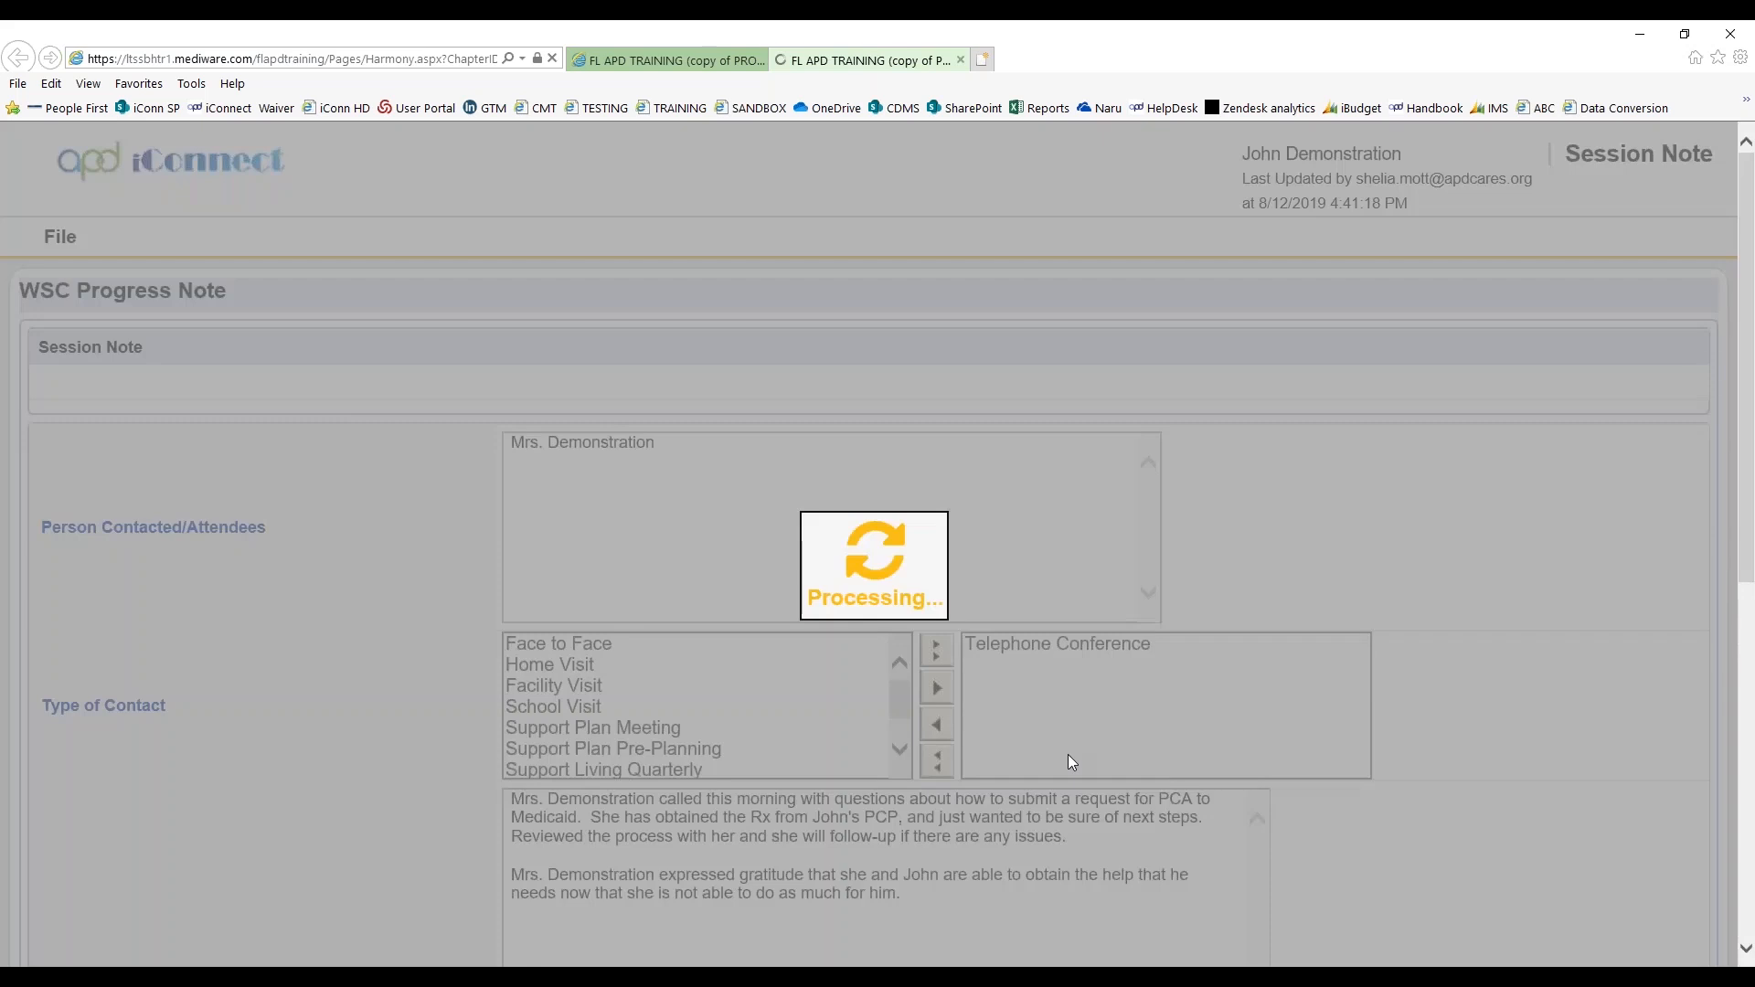
scroll(1442, 759, "down", 5)
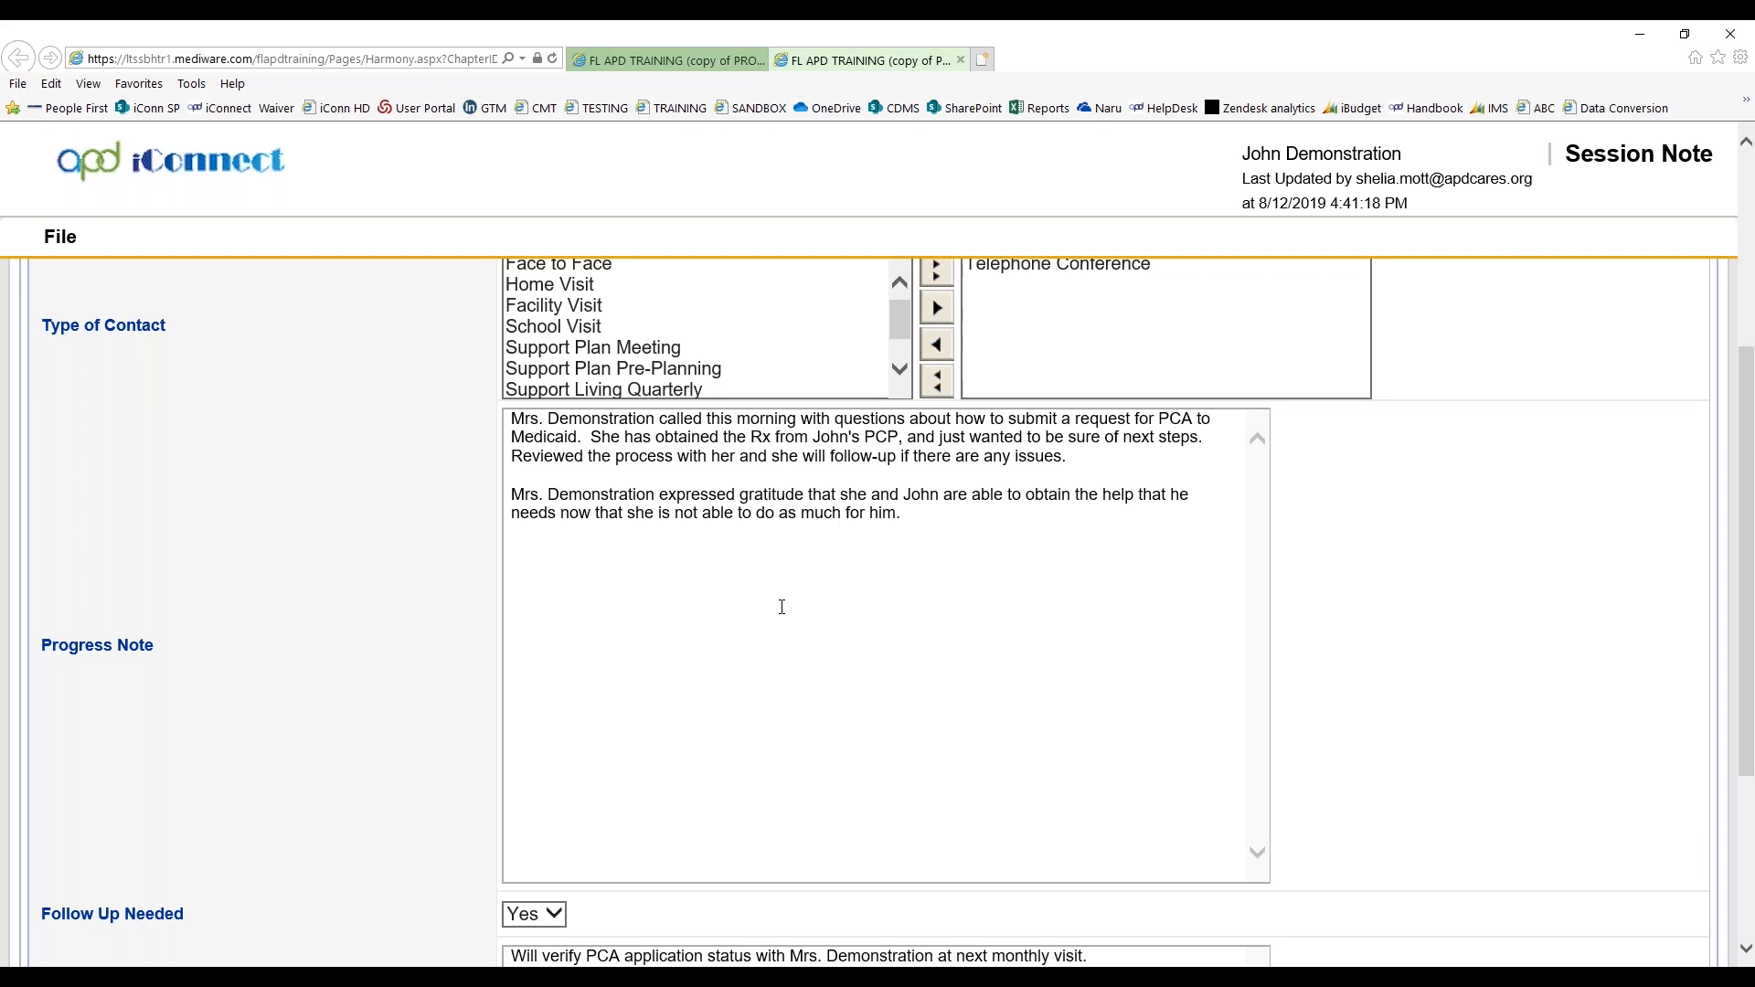
Bring up the session note's print view, cancel printing, and close the note
left_click(60, 239)
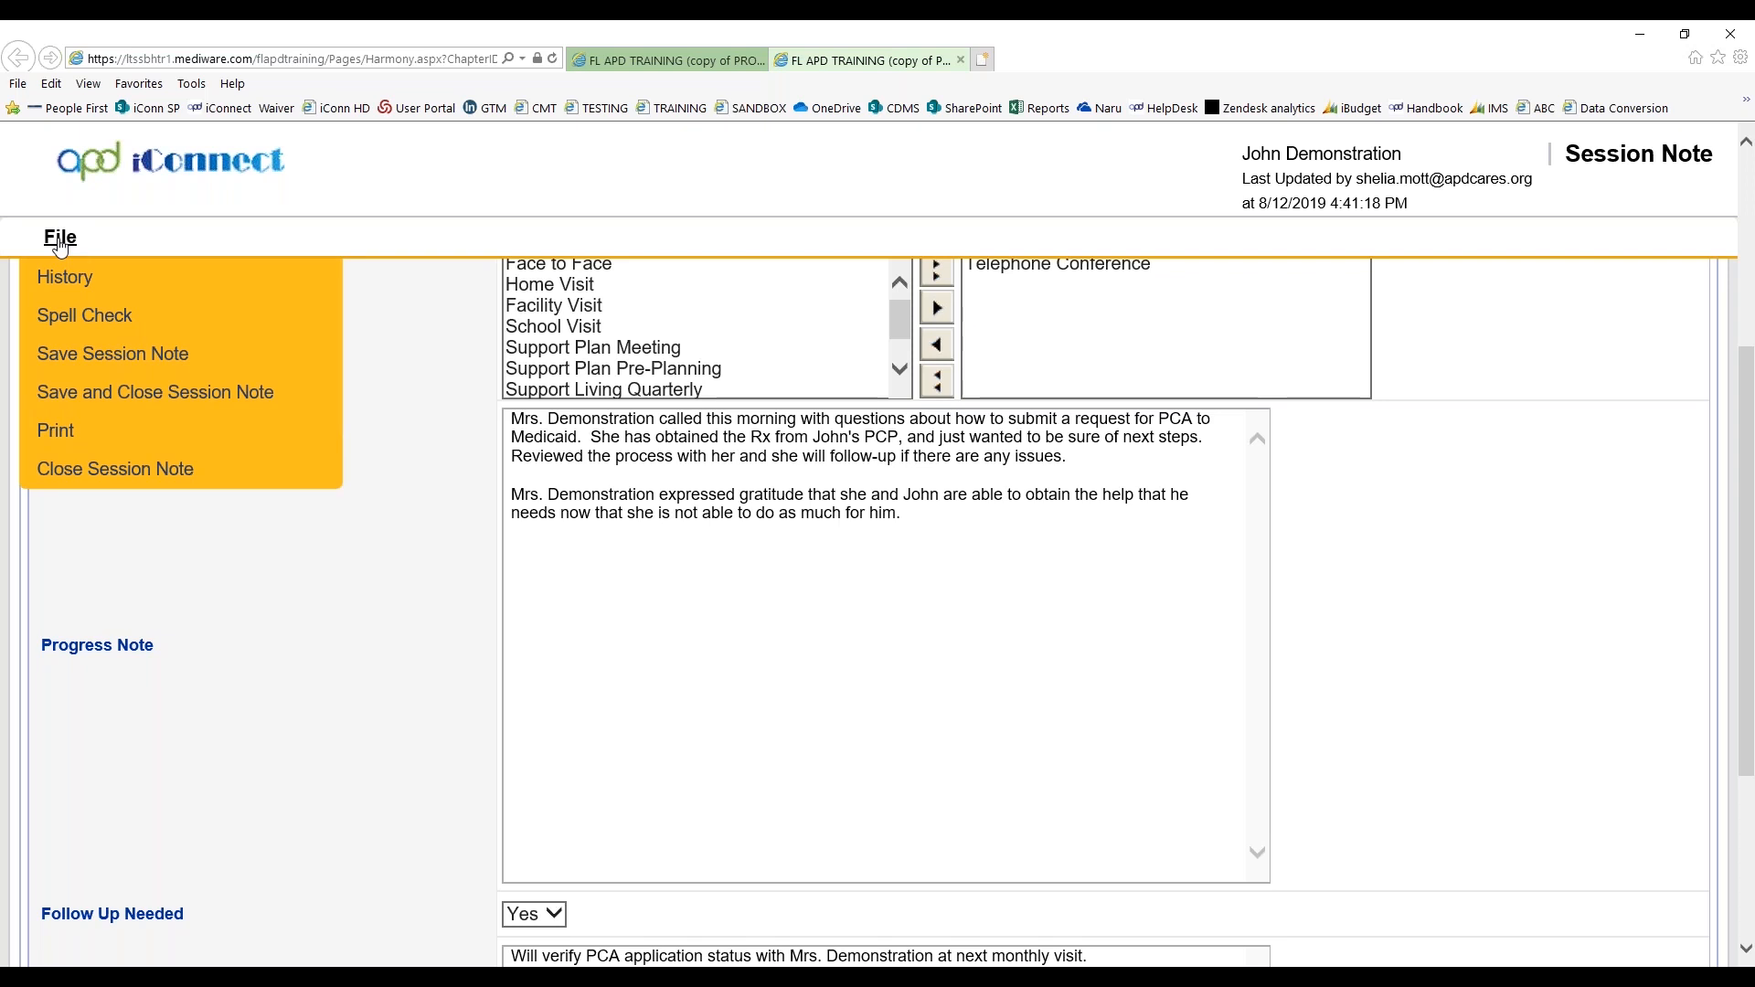
left_click(56, 431)
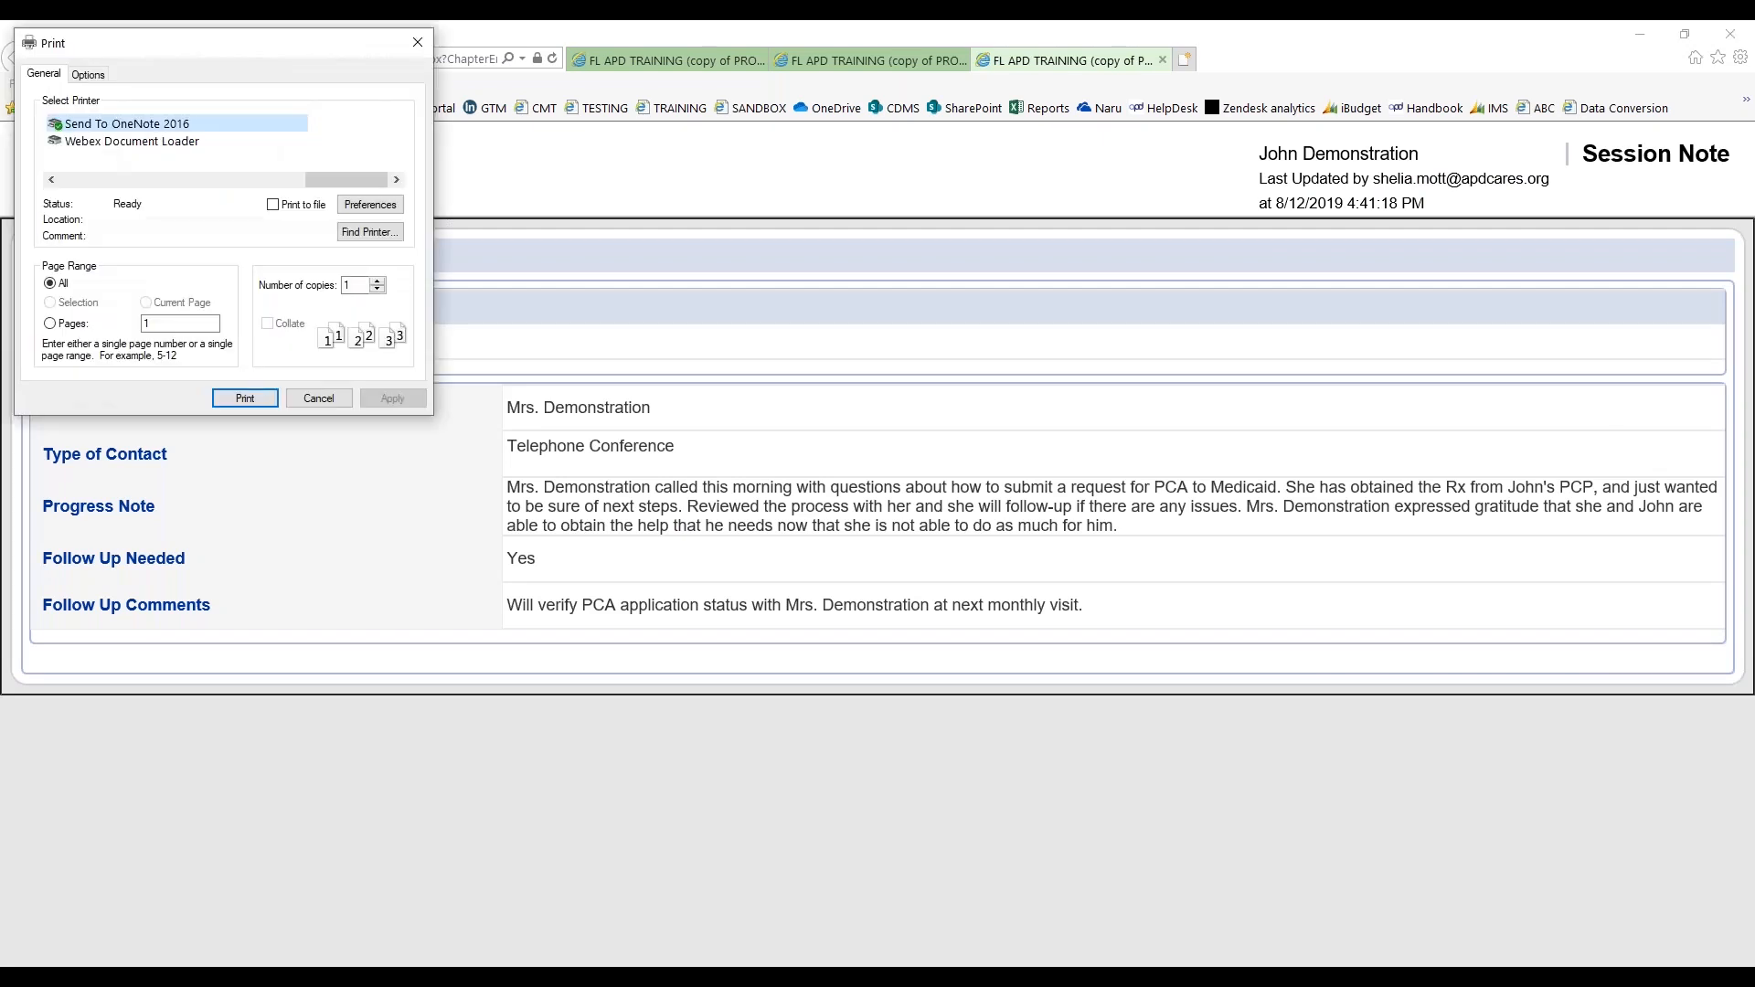
left_click_drag(194, 50, 709, 726)
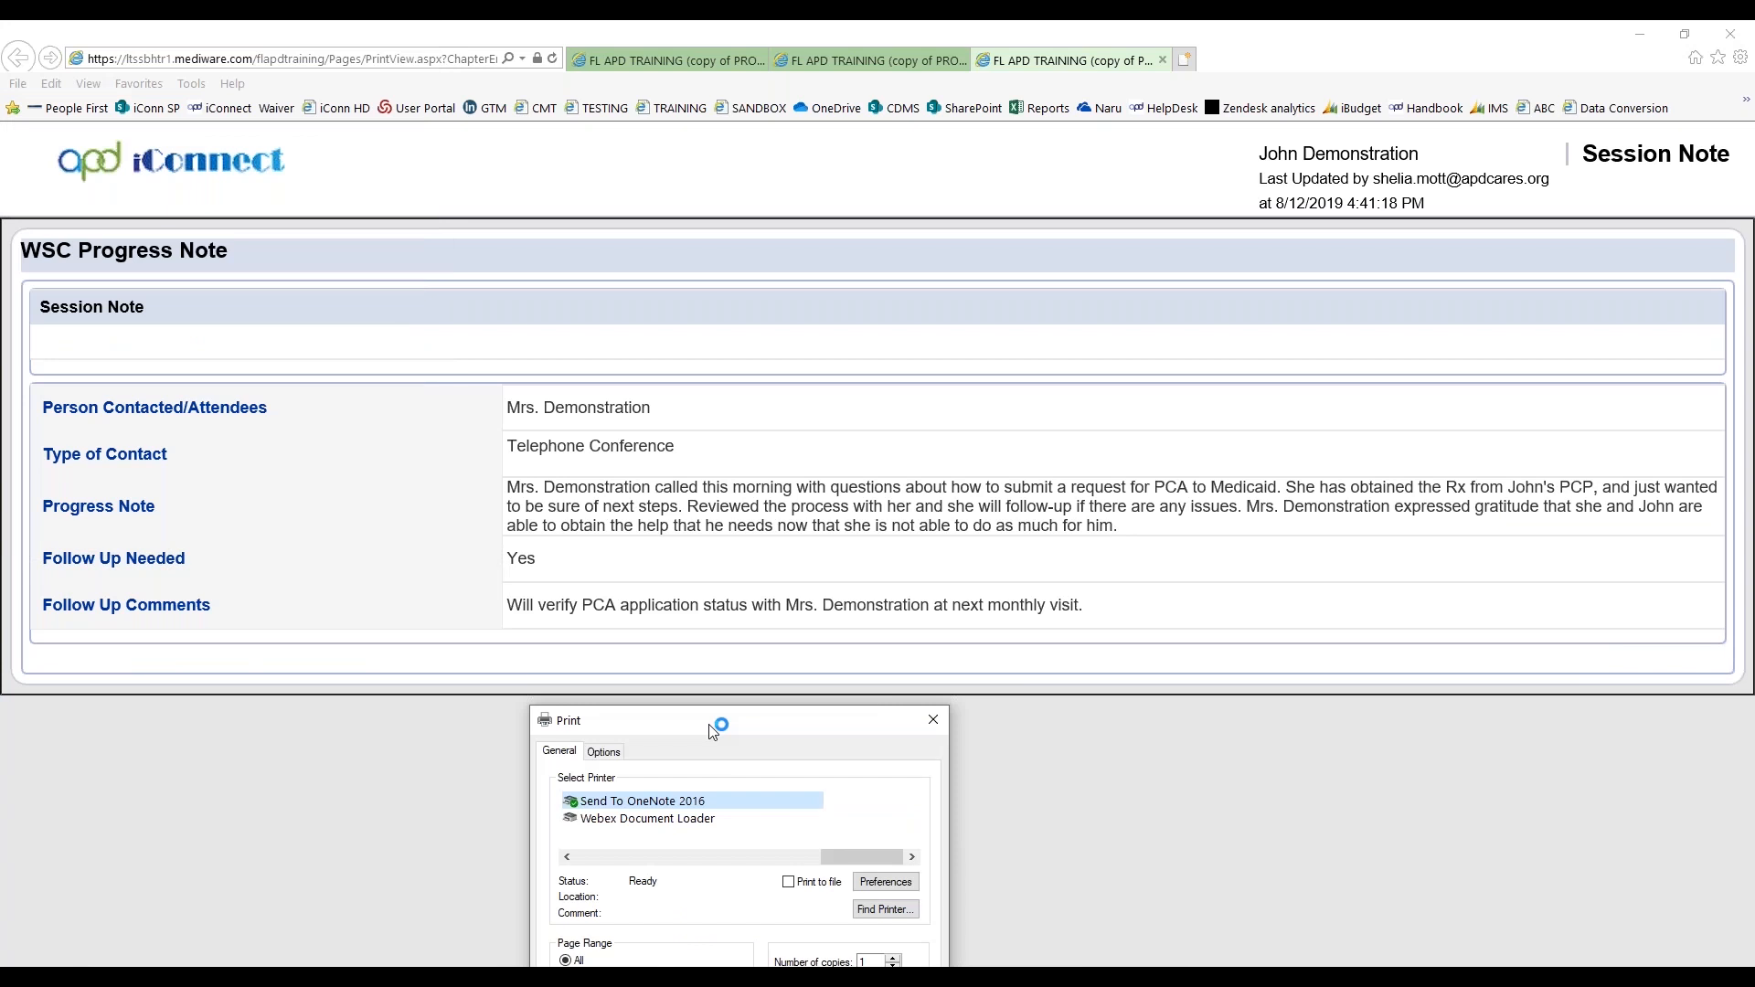
left_click_drag(709, 725, 710, 723)
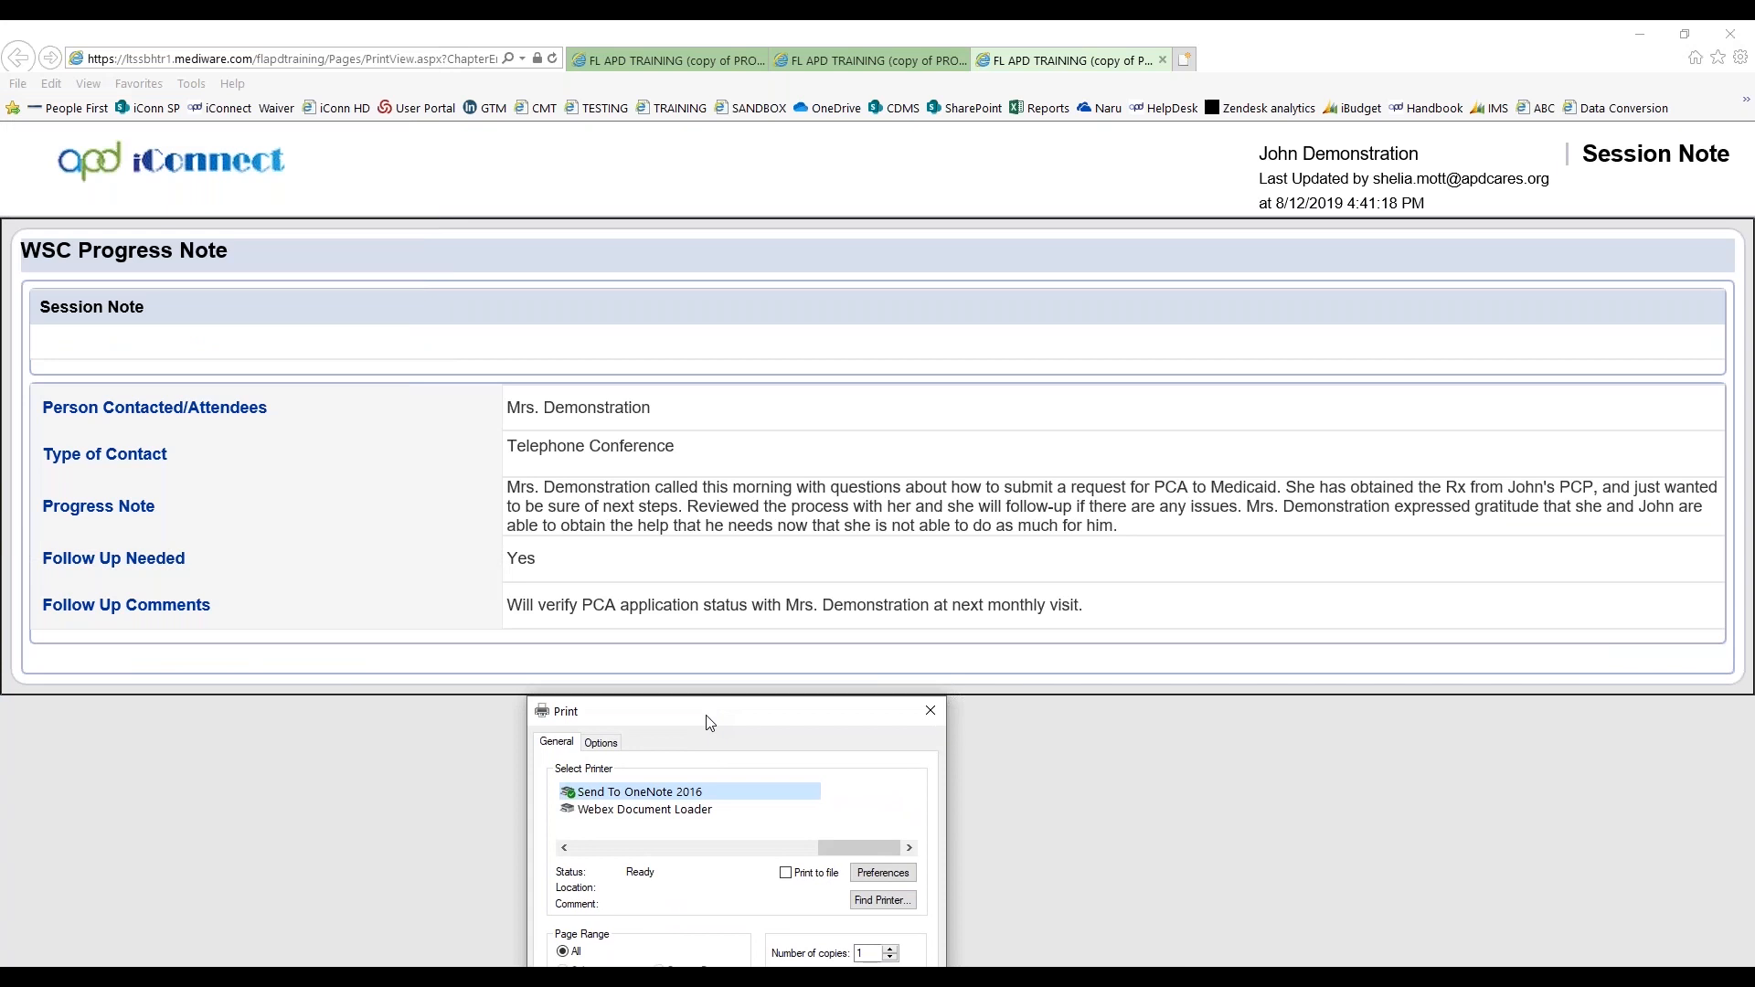
left_click_drag(710, 723, 399, 349)
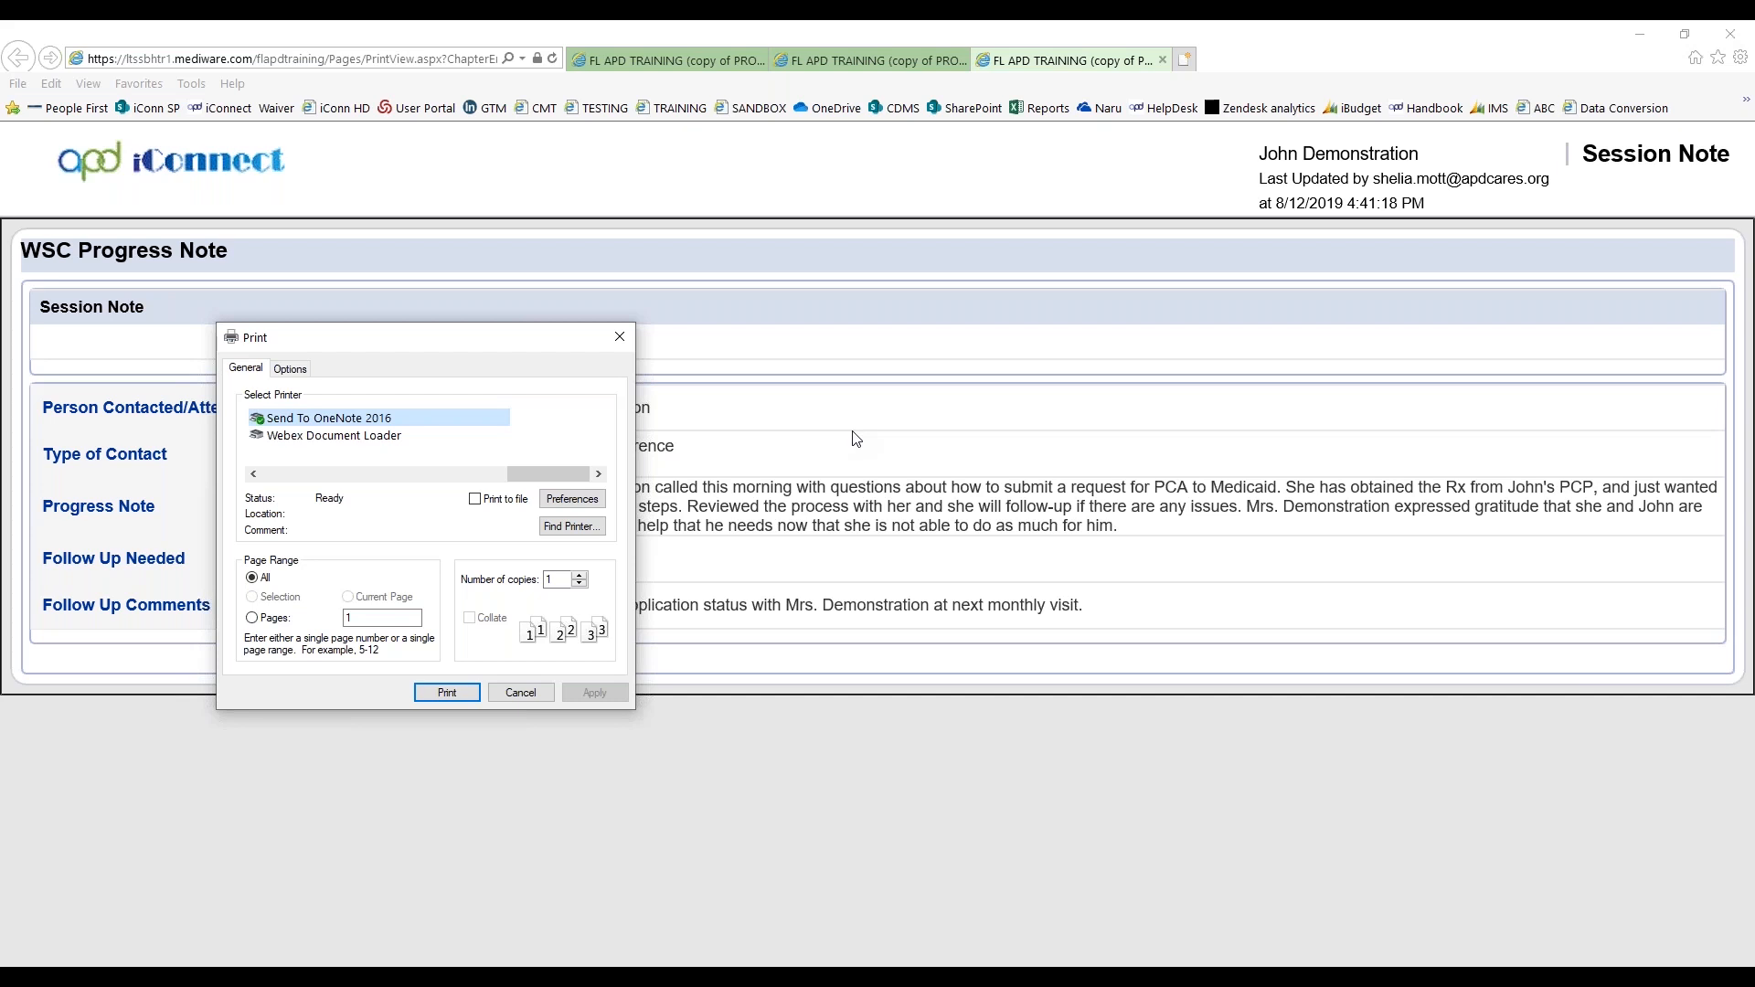
left_click(528, 697)
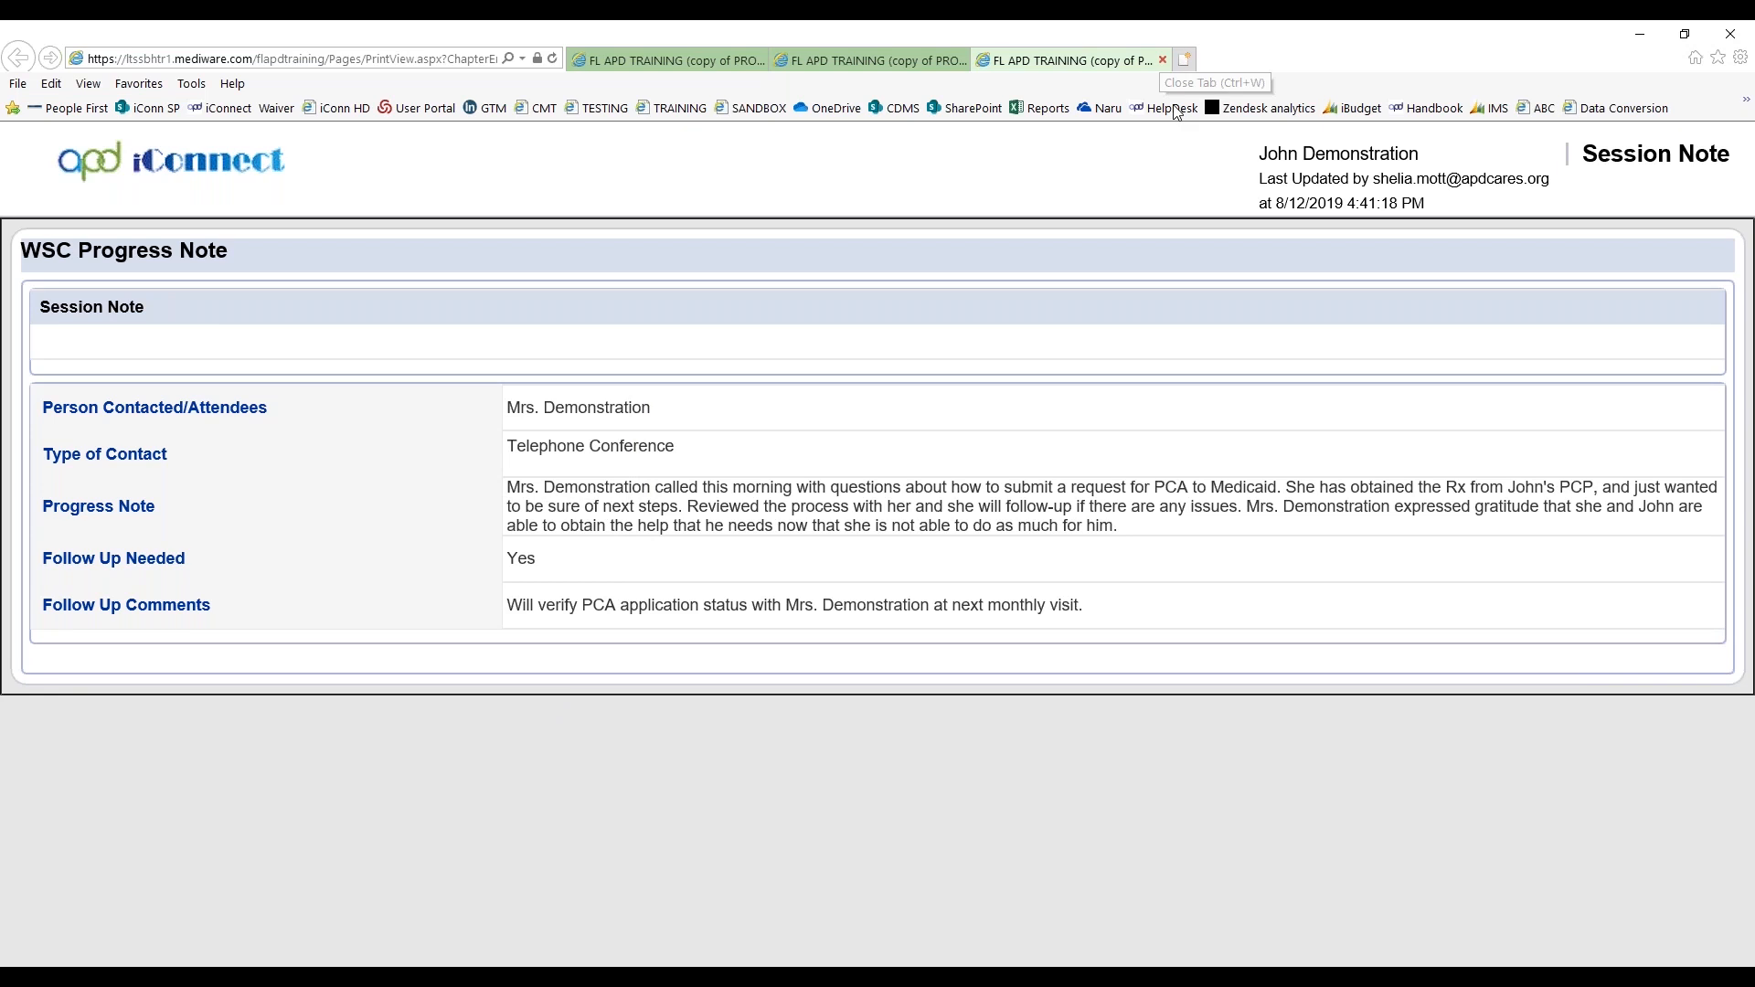
key("ctrl+w")
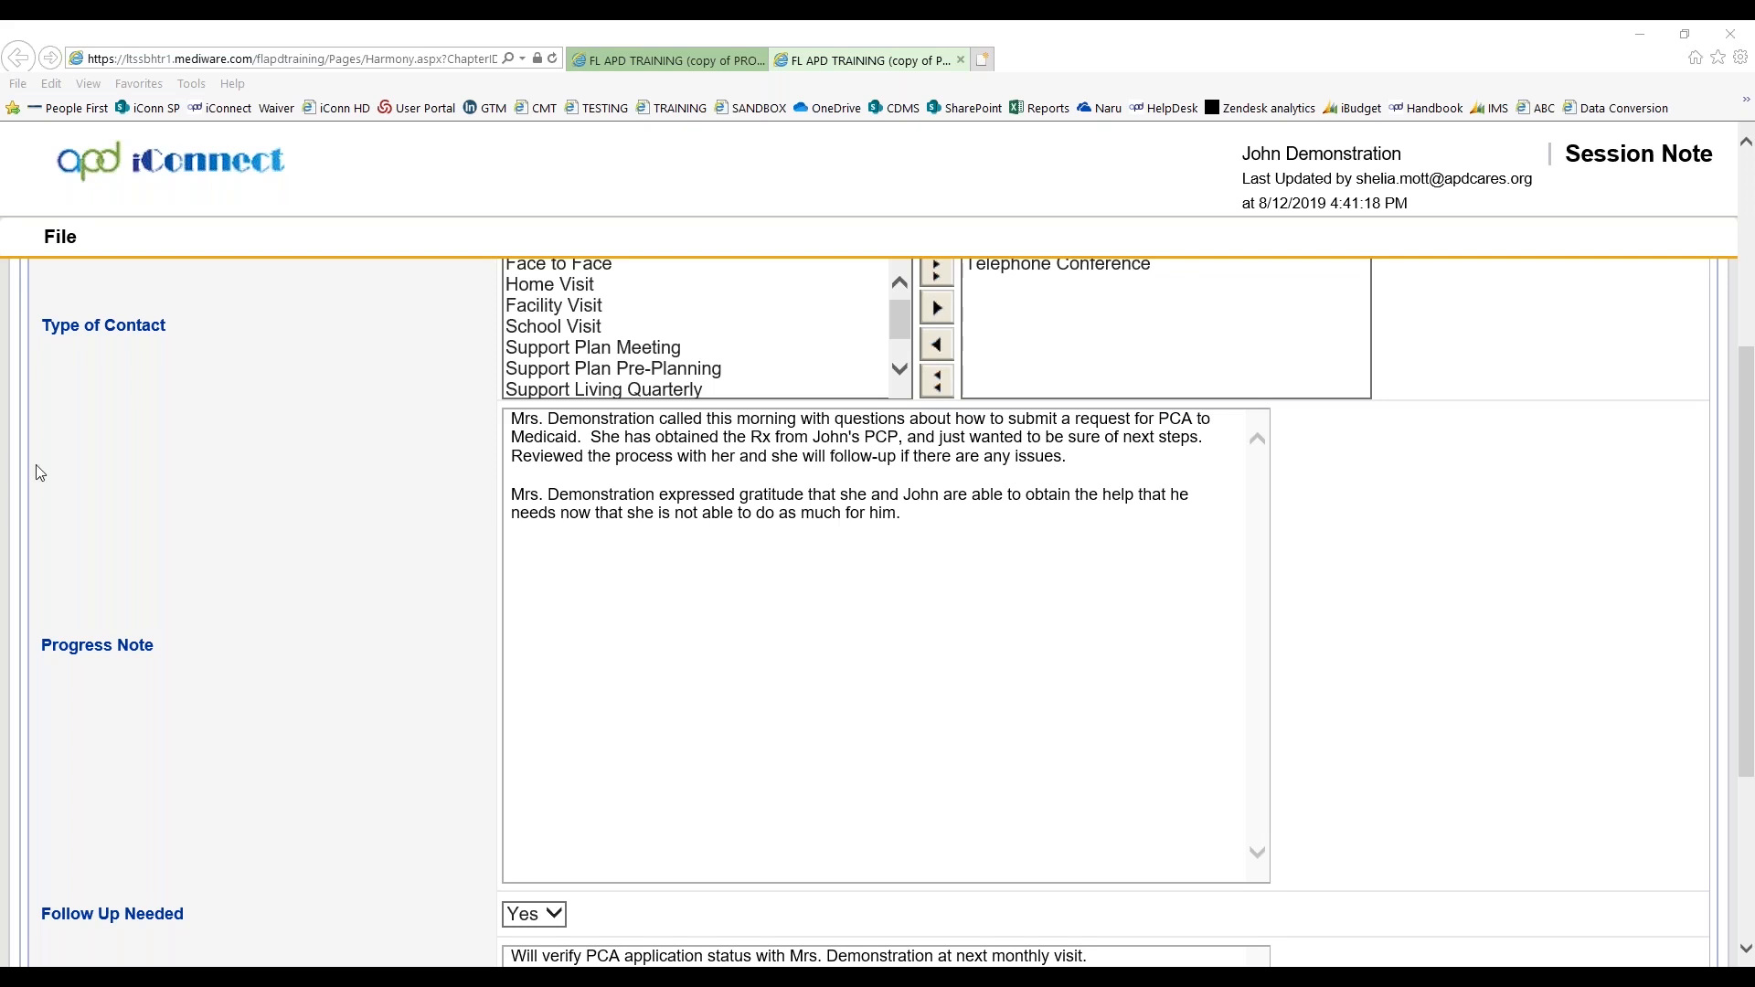
left_click(962, 61)
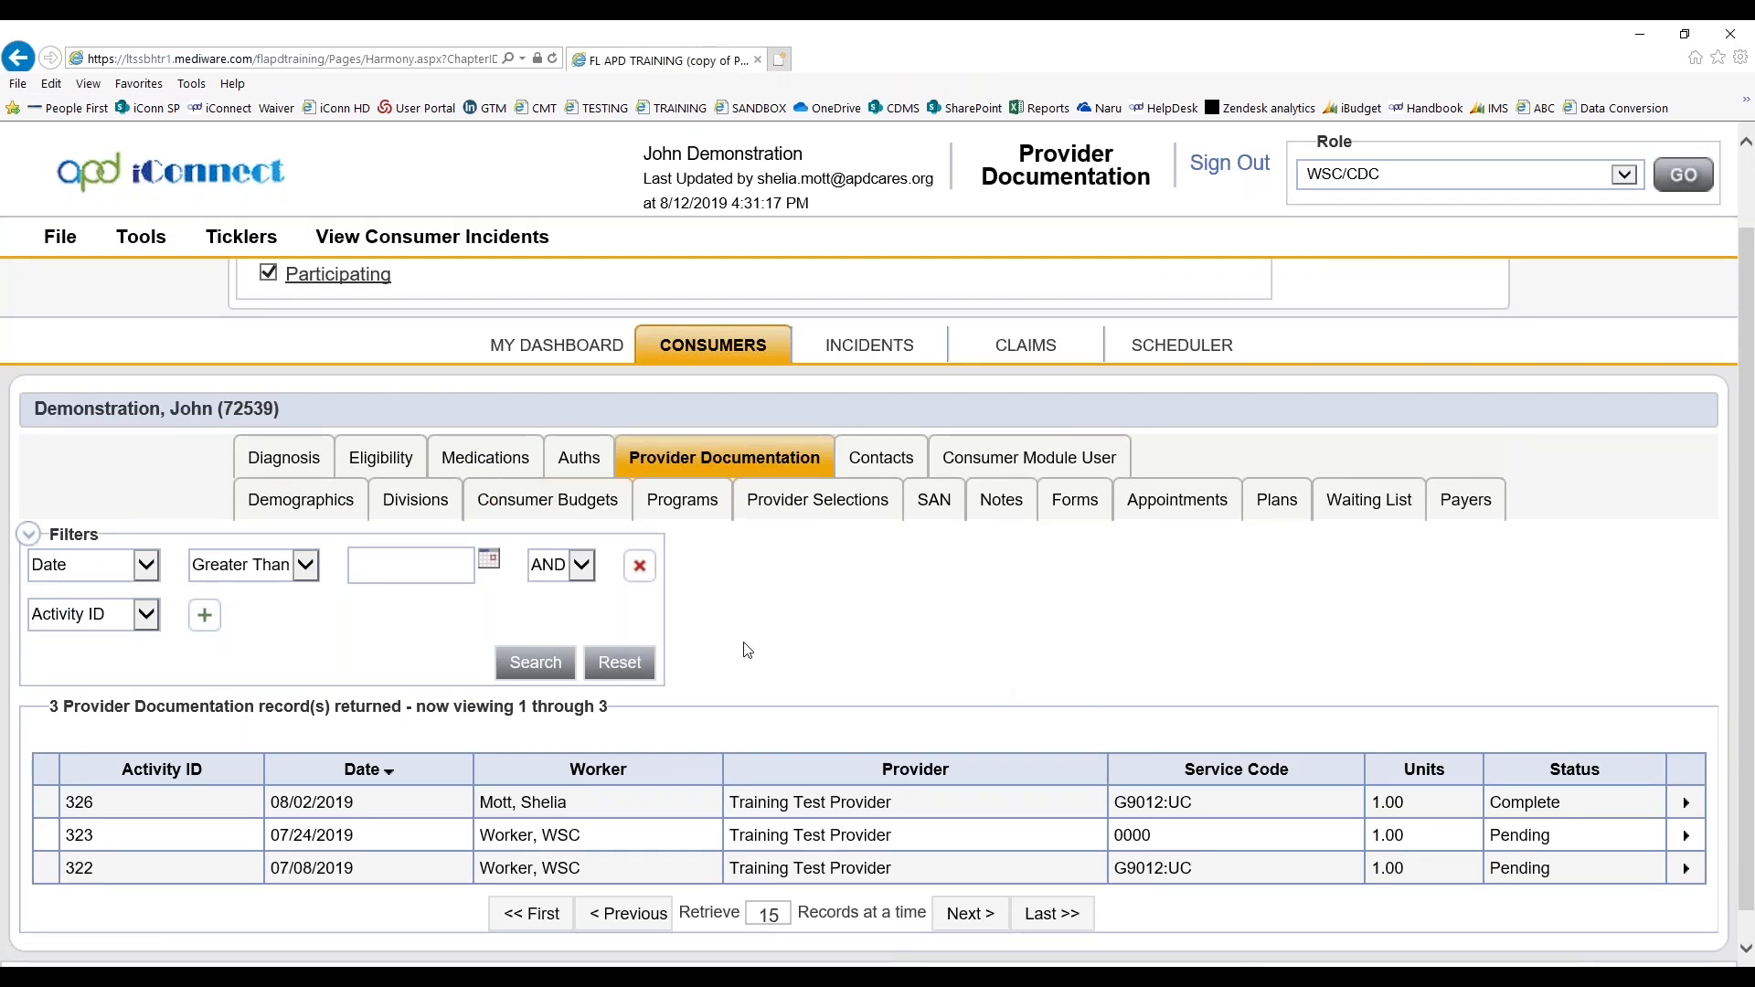
Open the consumer's authorization for Training Test Provider and expand its service line in the authorizations list
left_click(580, 458)
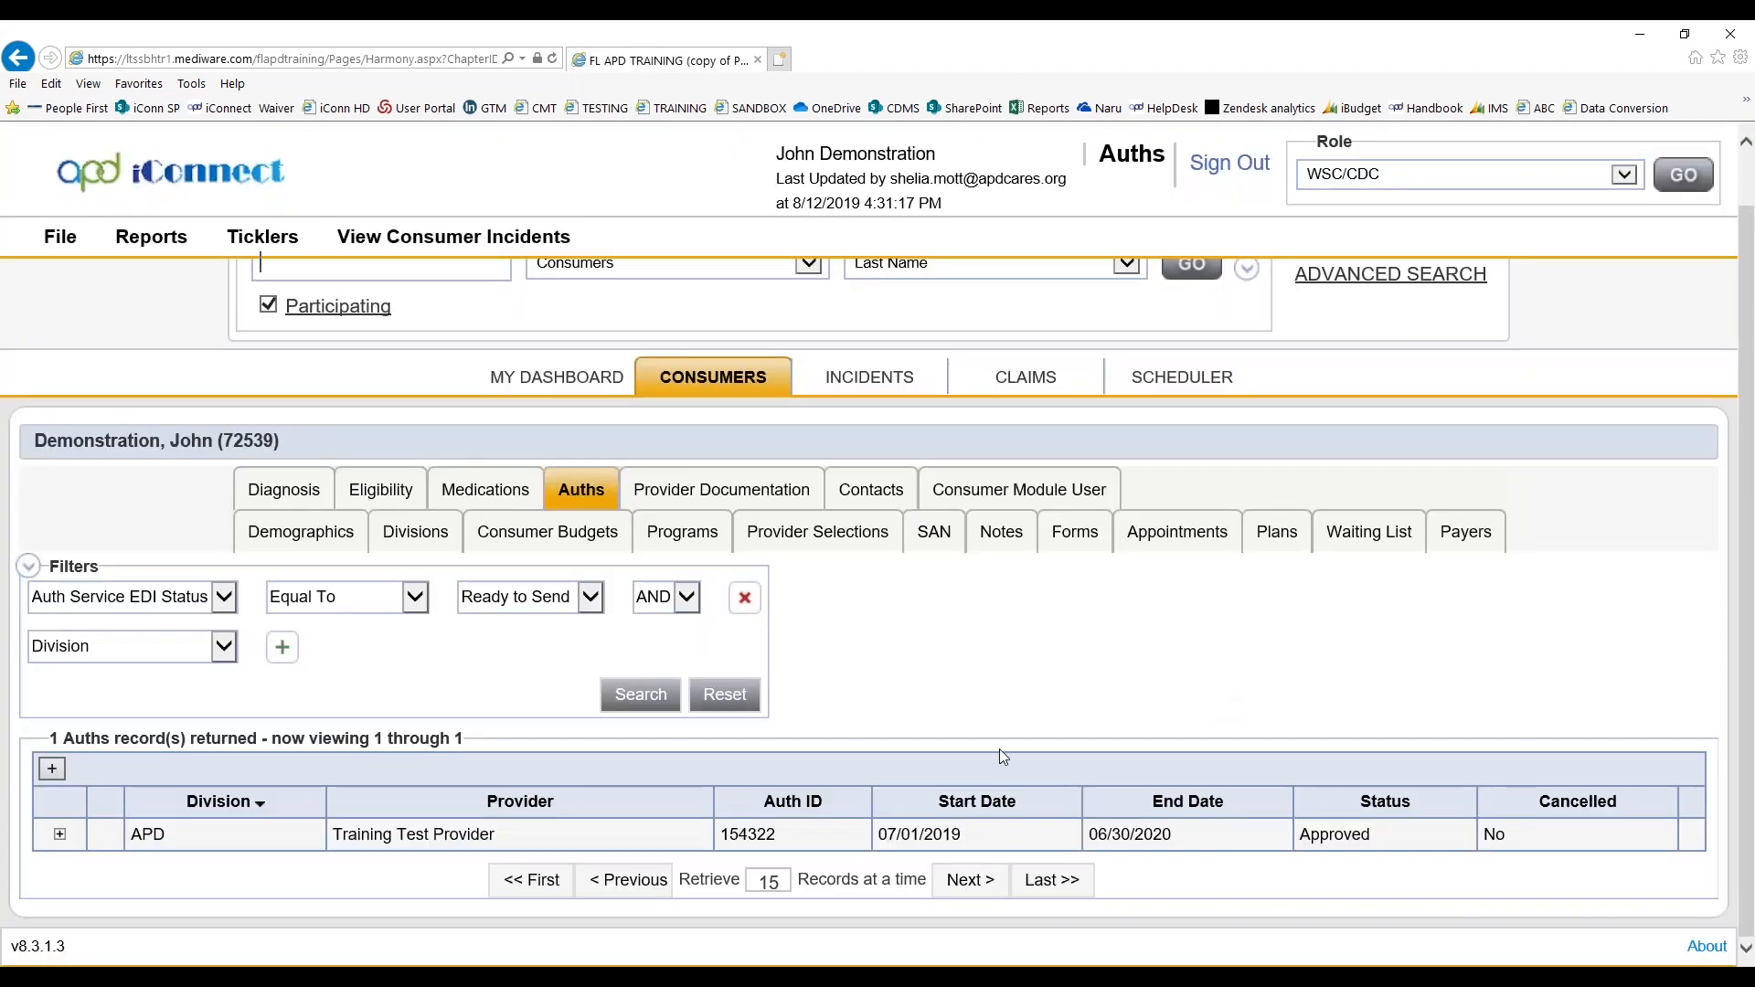
left_click(400, 846)
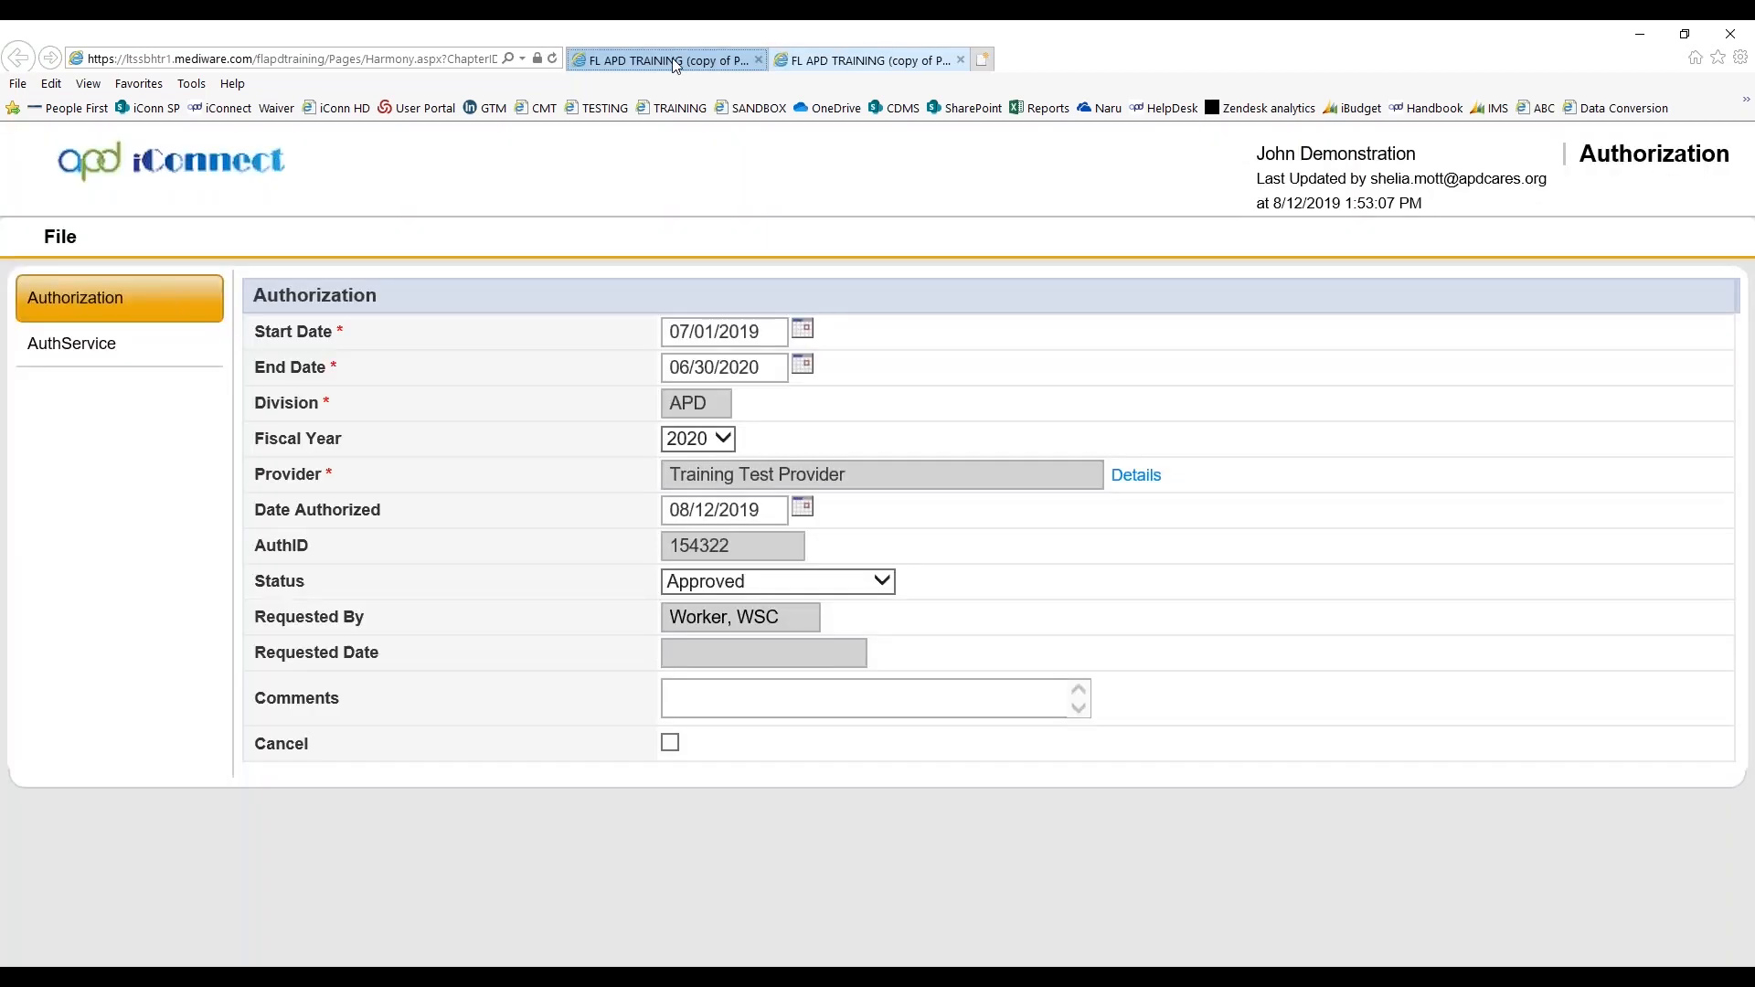
left_click(674, 63)
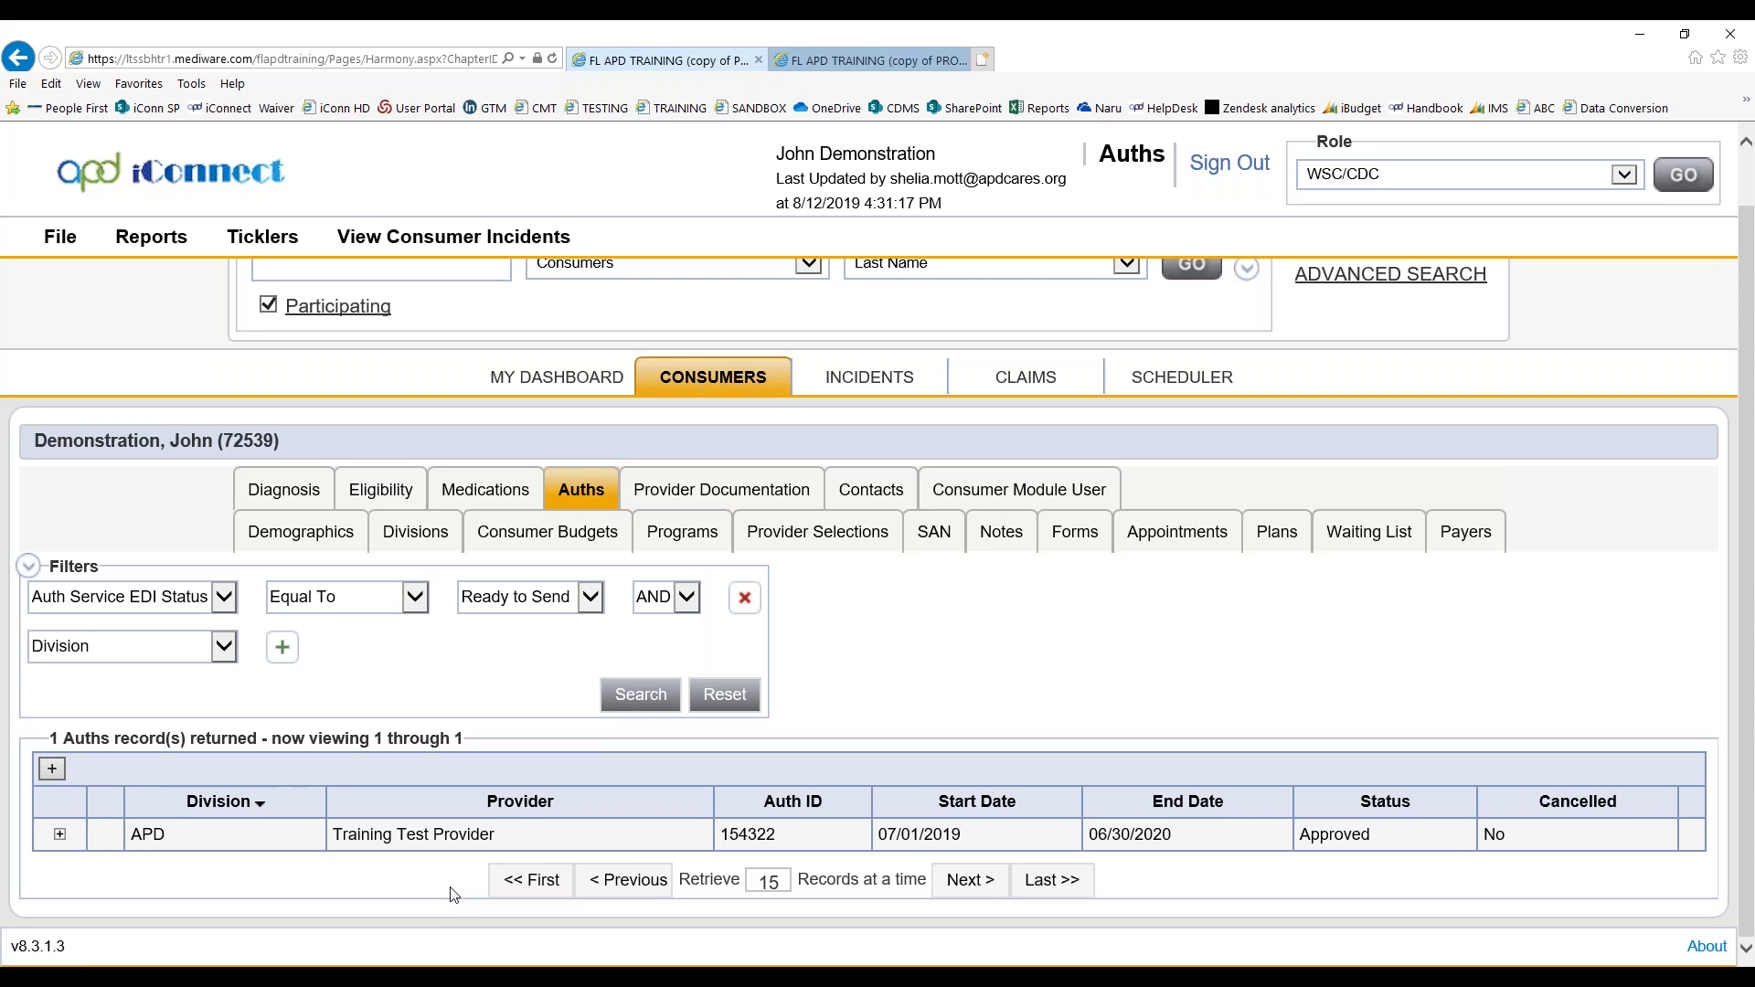
left_click(61, 836)
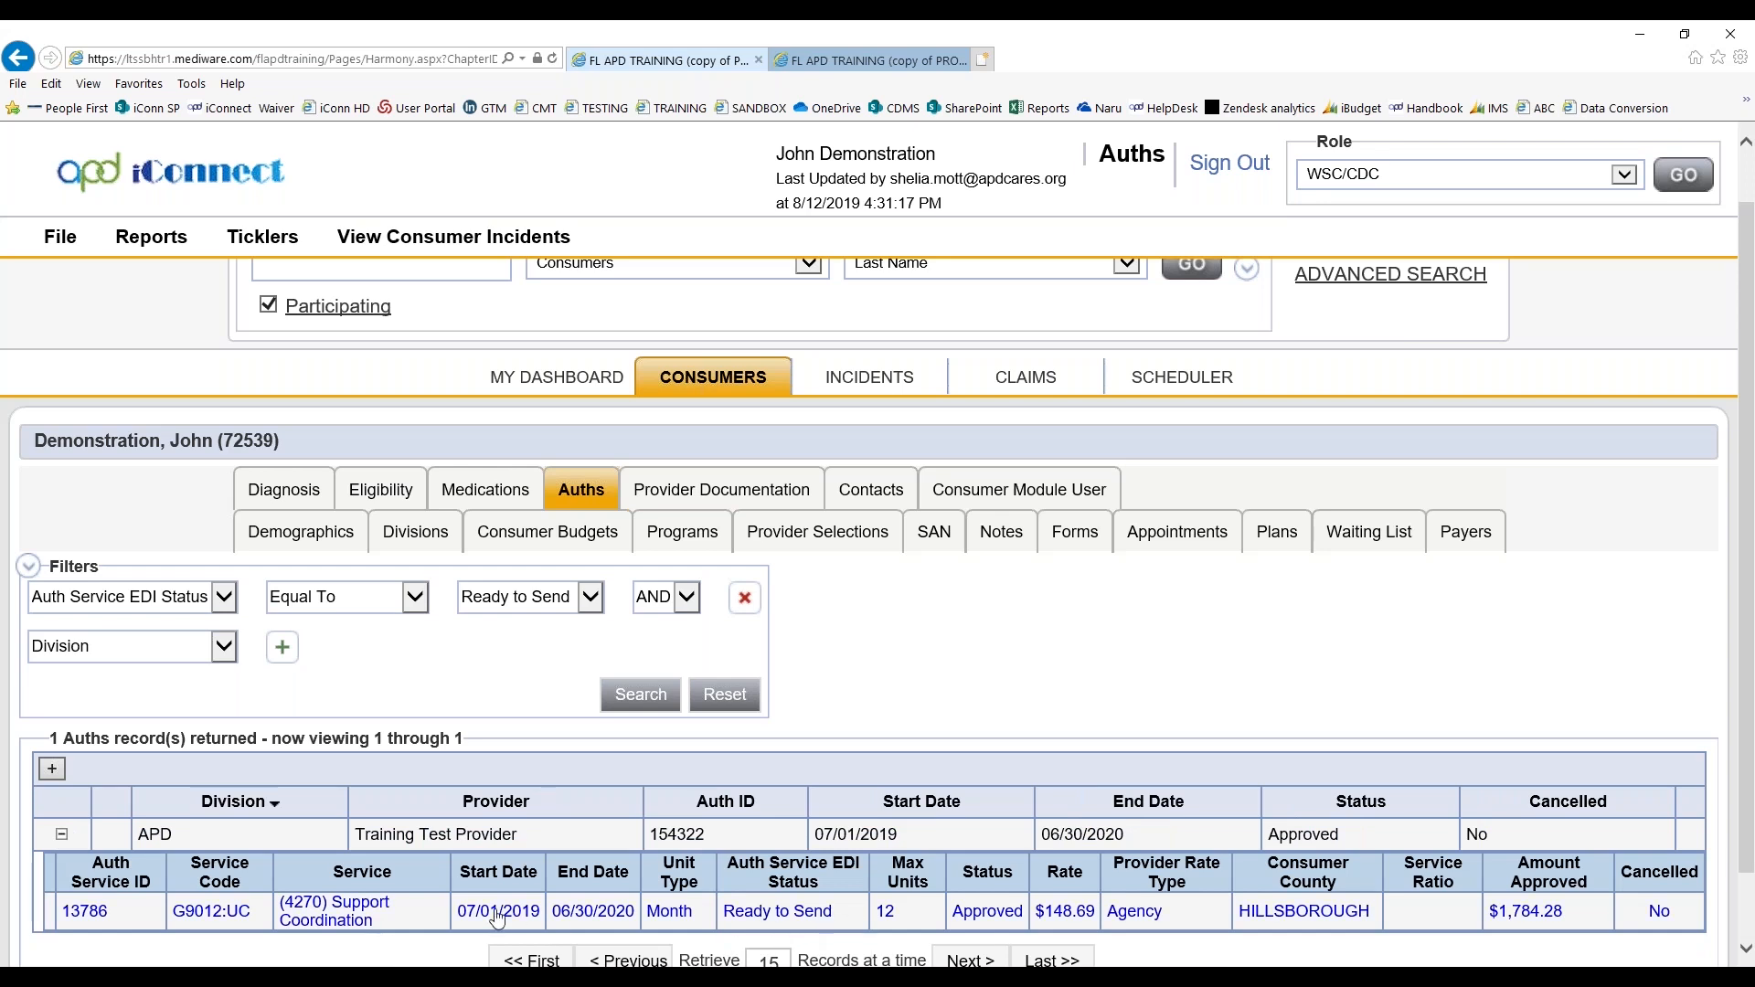
Examine the authorized service (4270) Support Coordination within the open authorization, and close both records
left_click(832, 60)
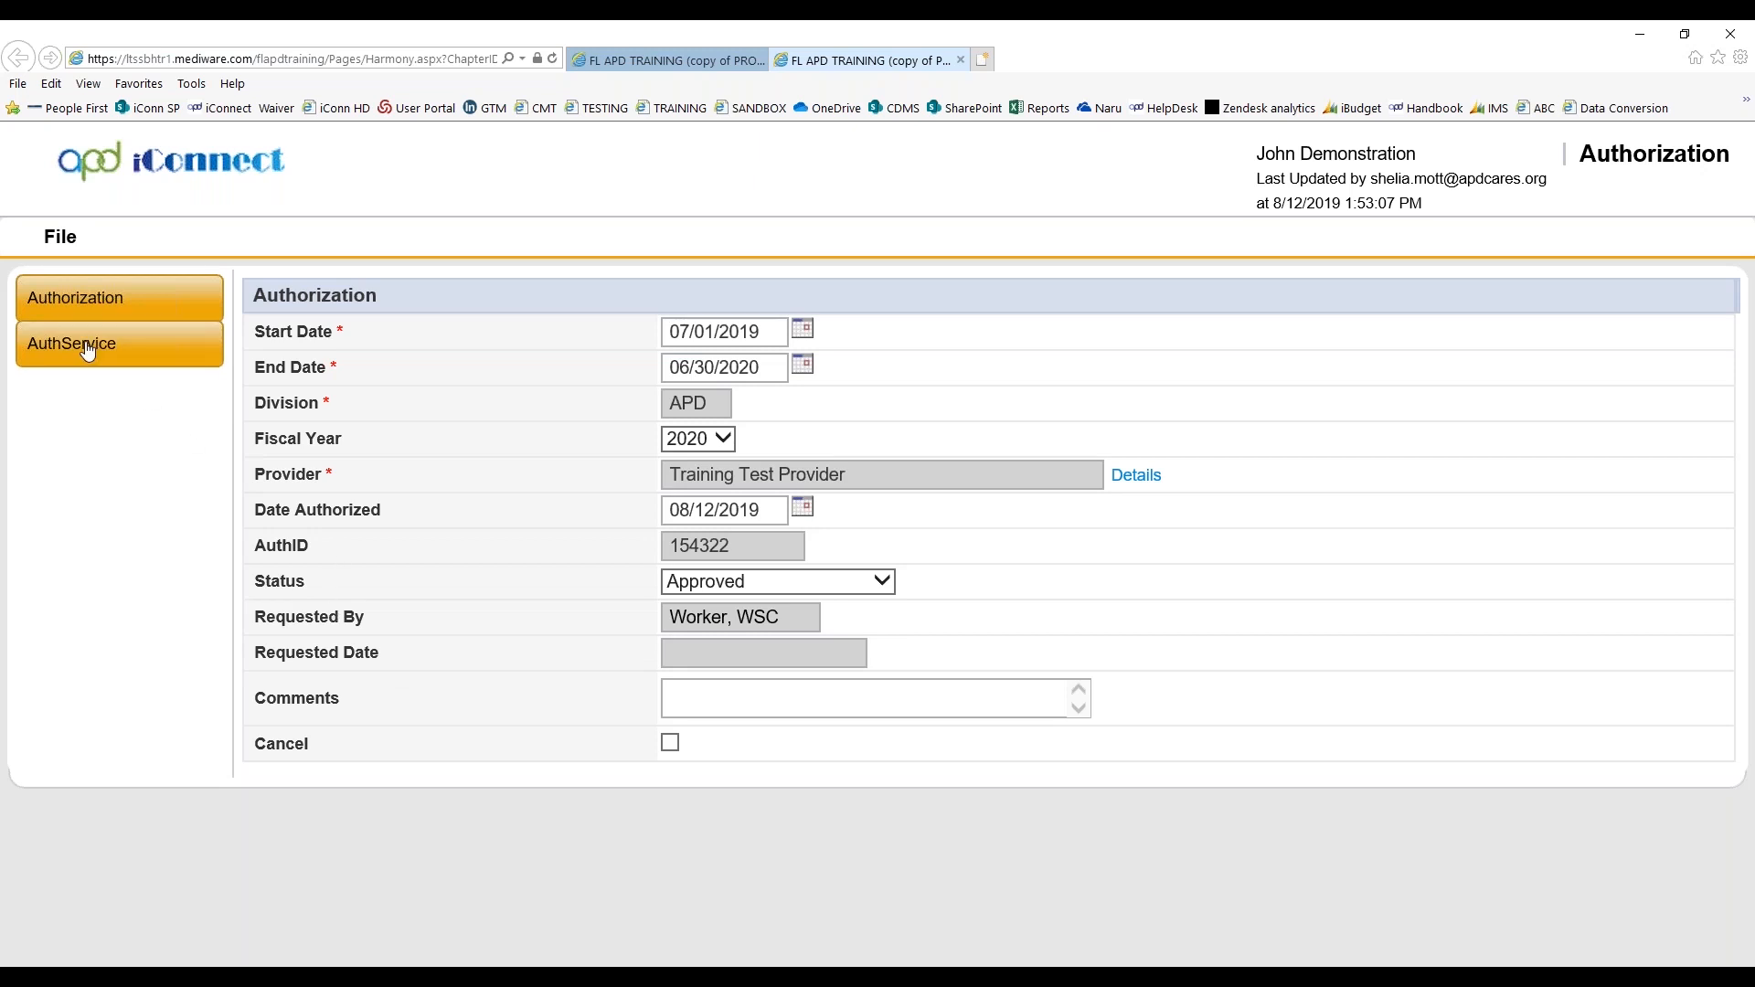
left_click(41, 359)
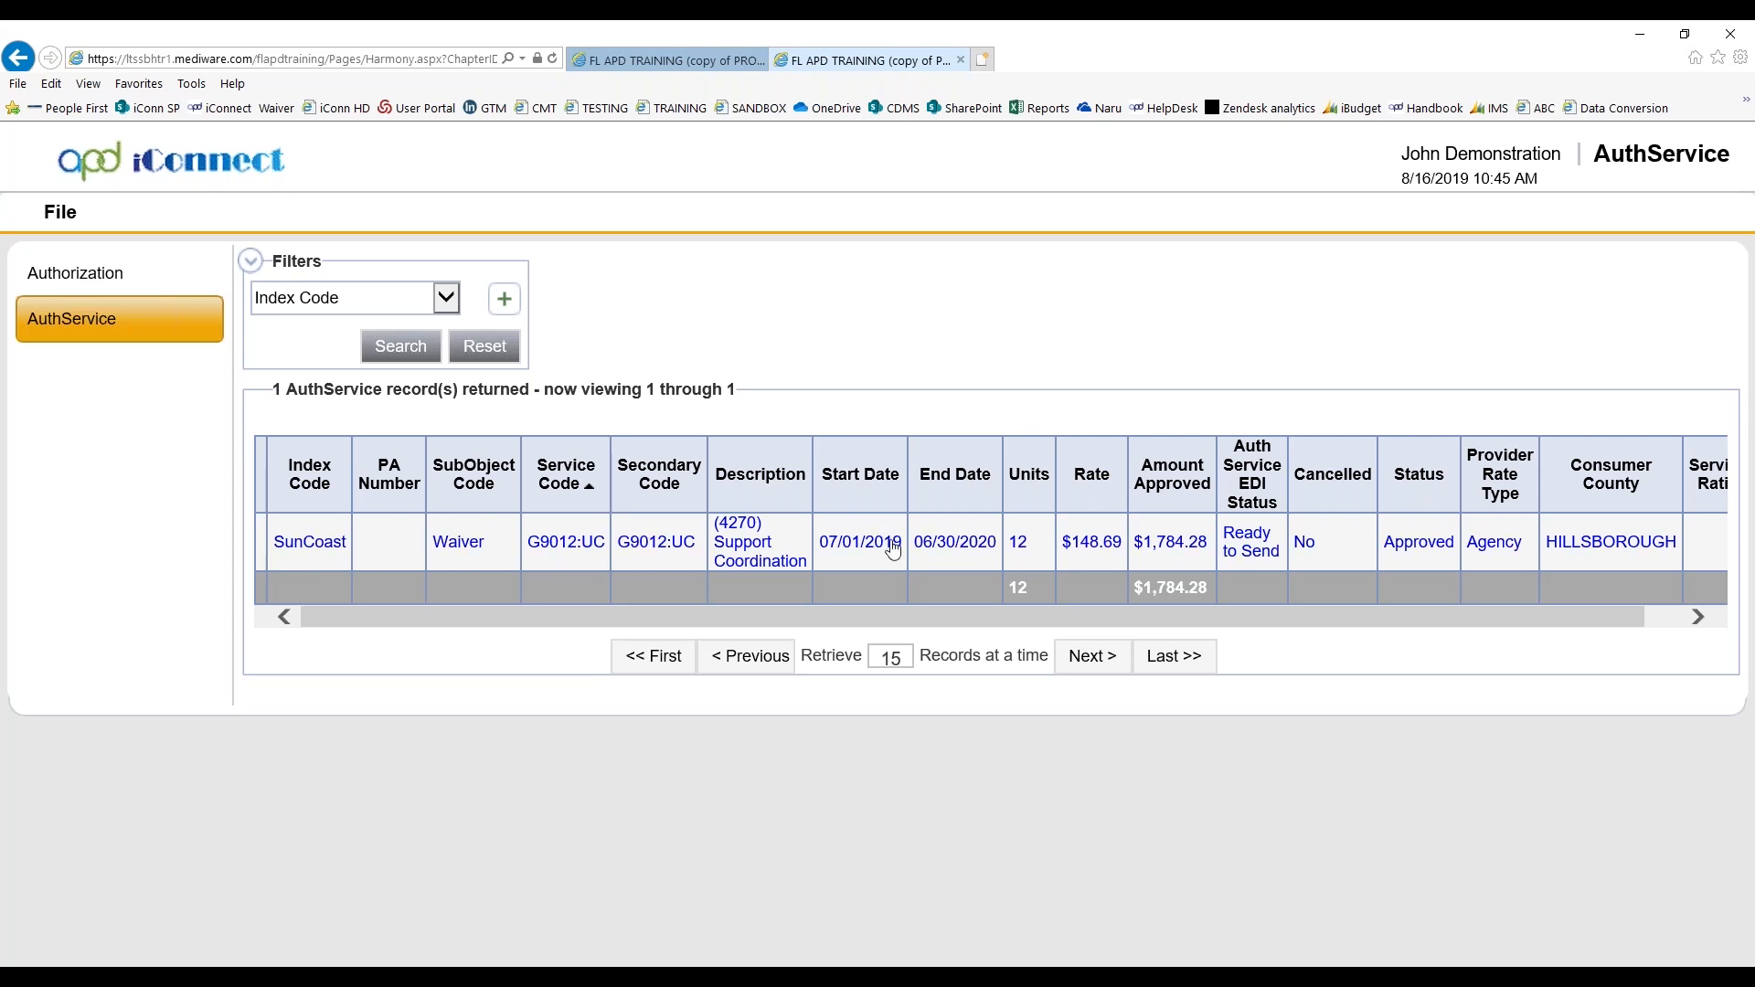
left_click(845, 548)
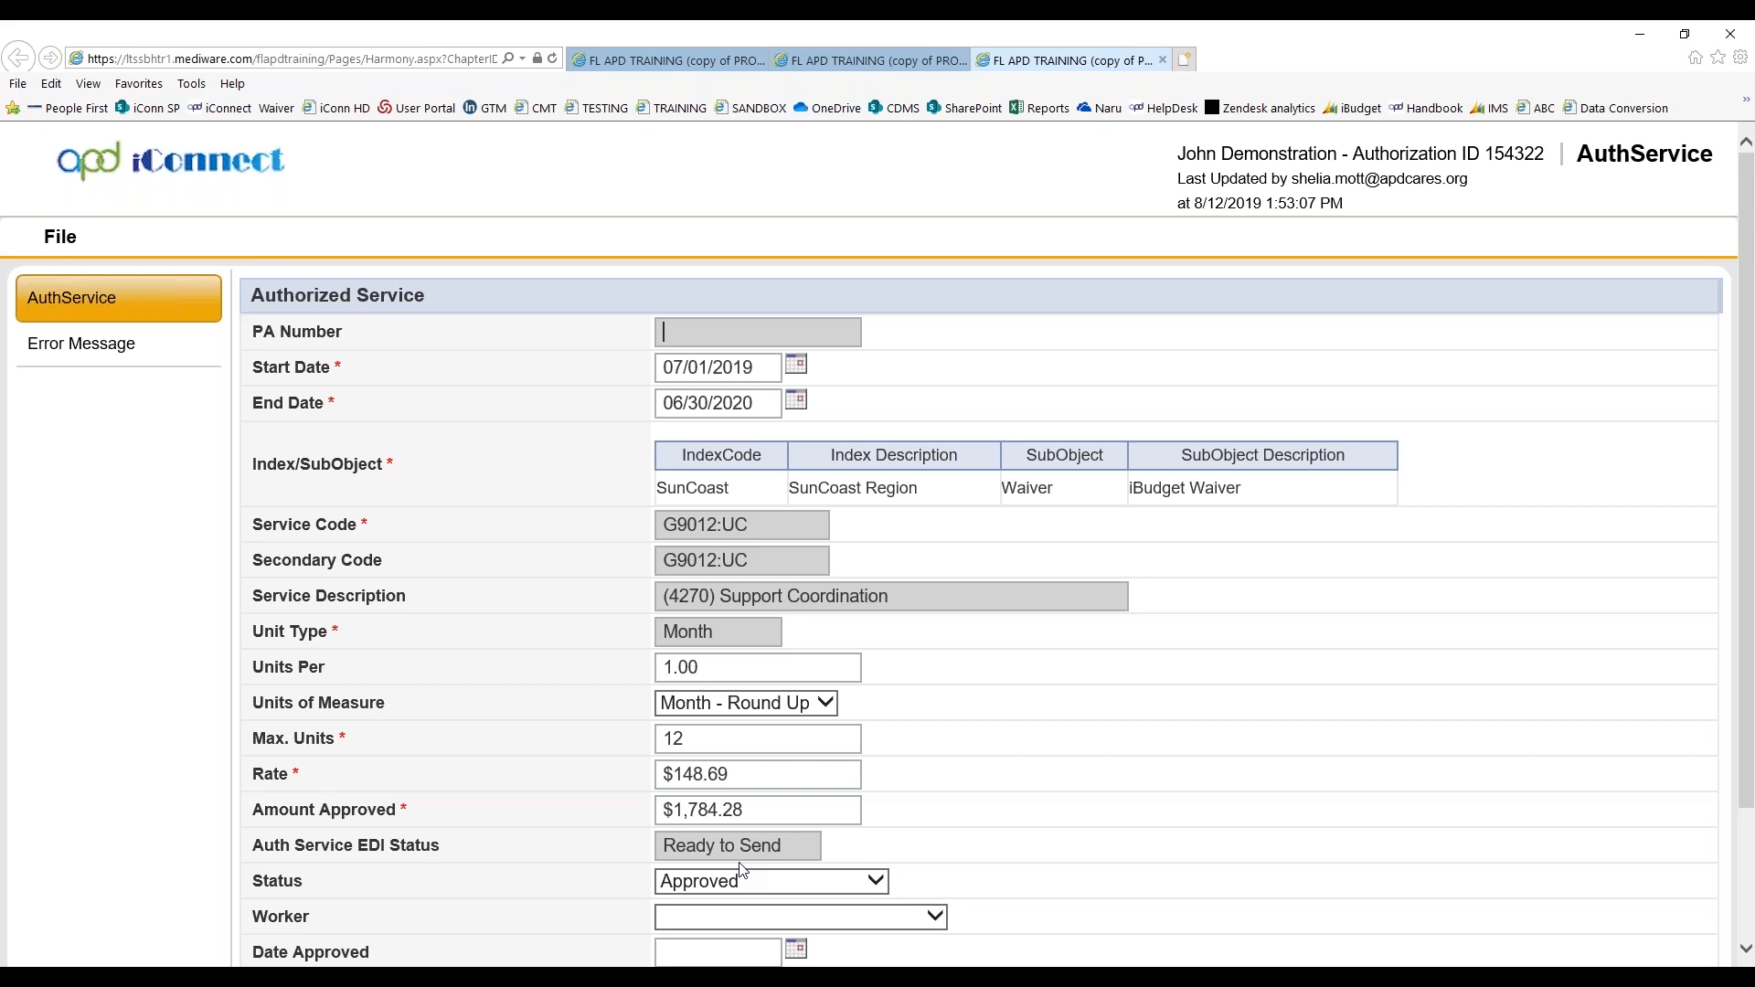
left_click(1163, 60)
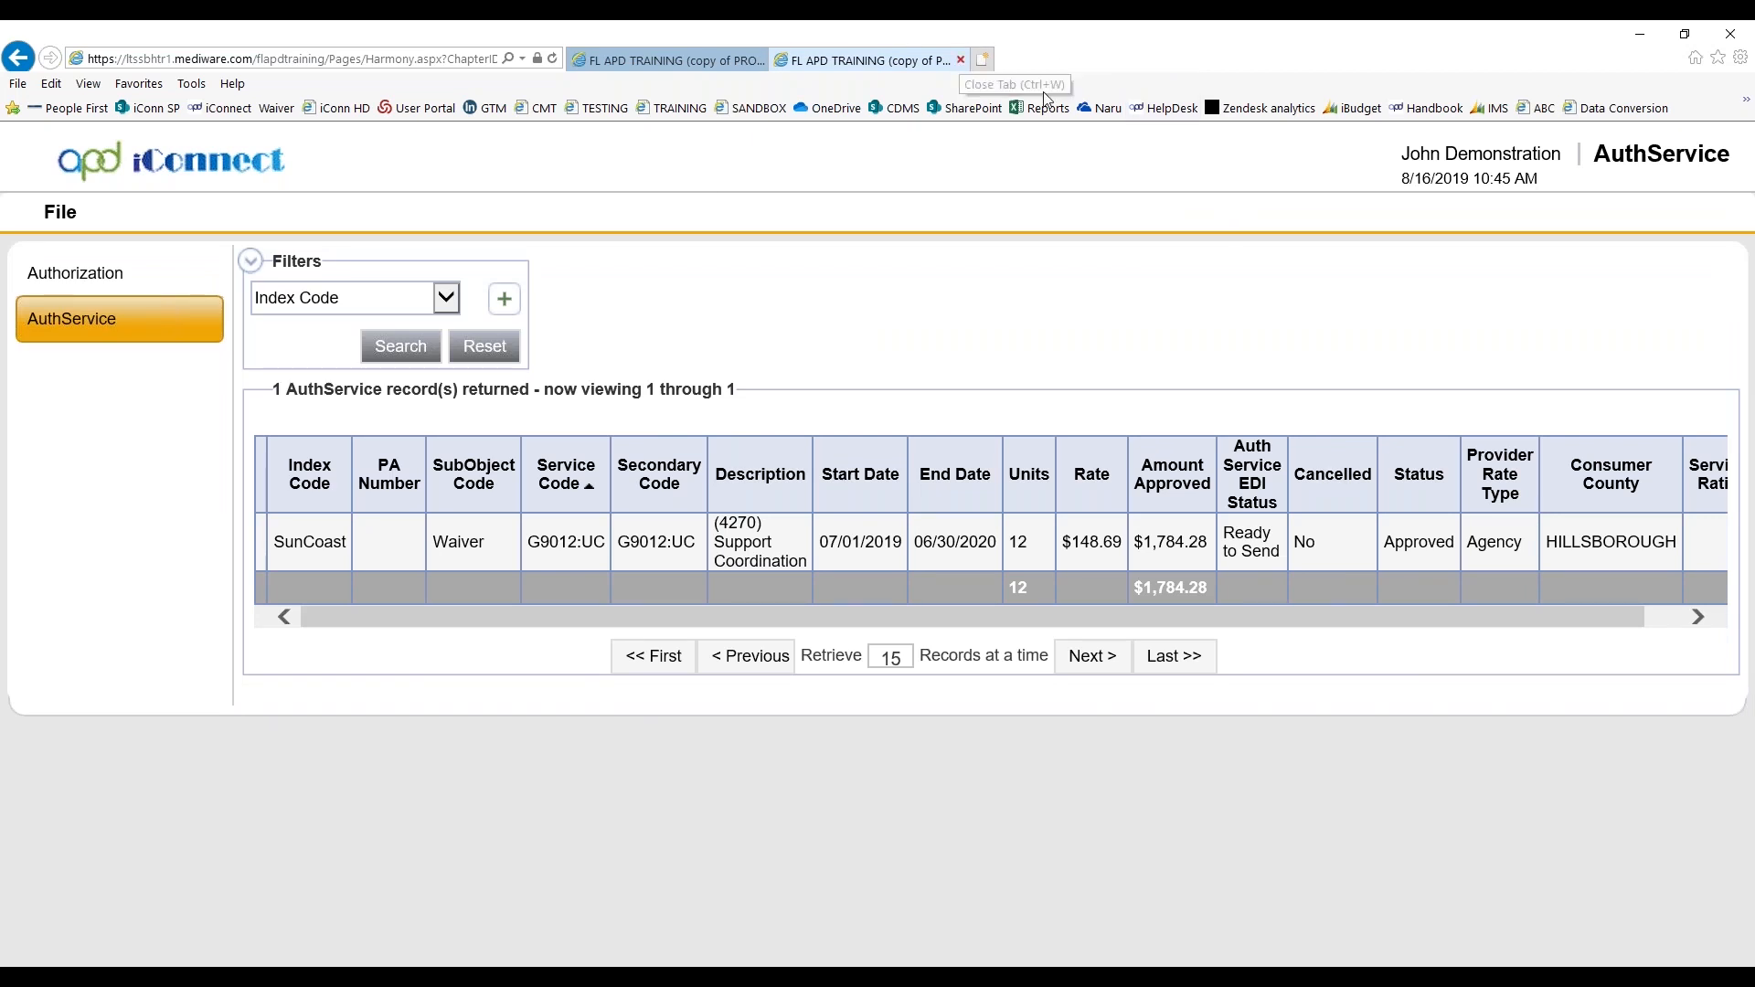
key("ctrl+w")
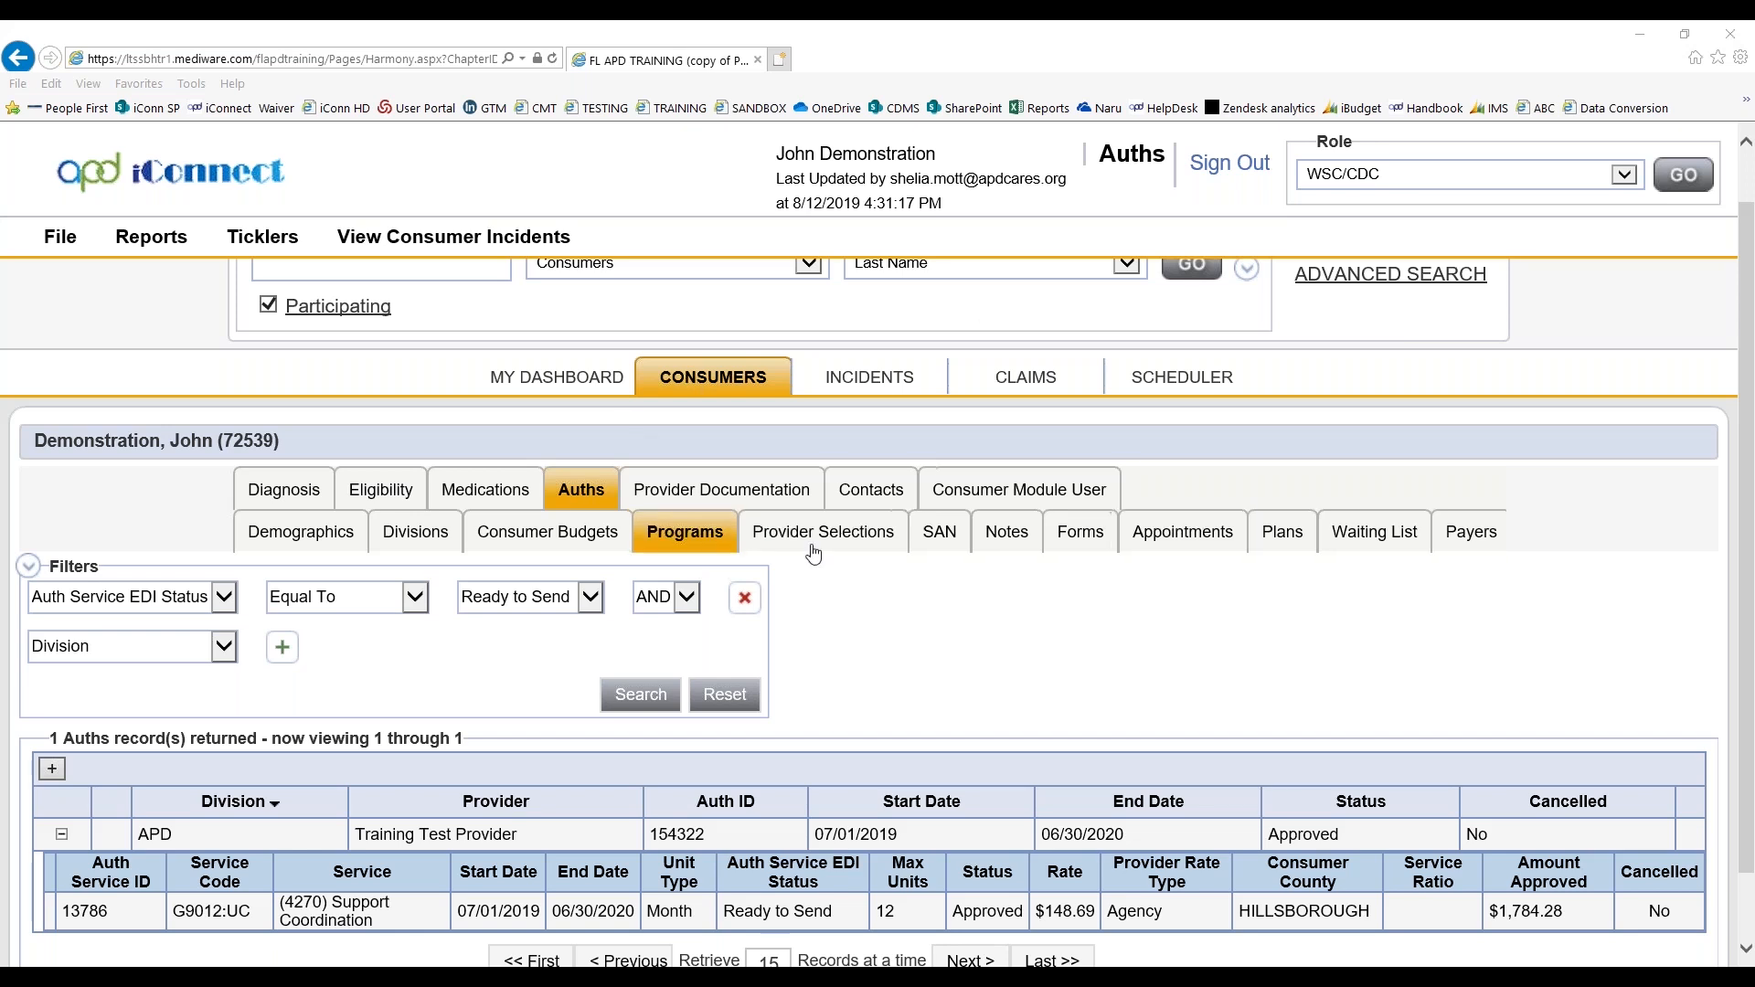
Start a new consumer note, look through all available note types, and close it without saving
left_click(999, 537)
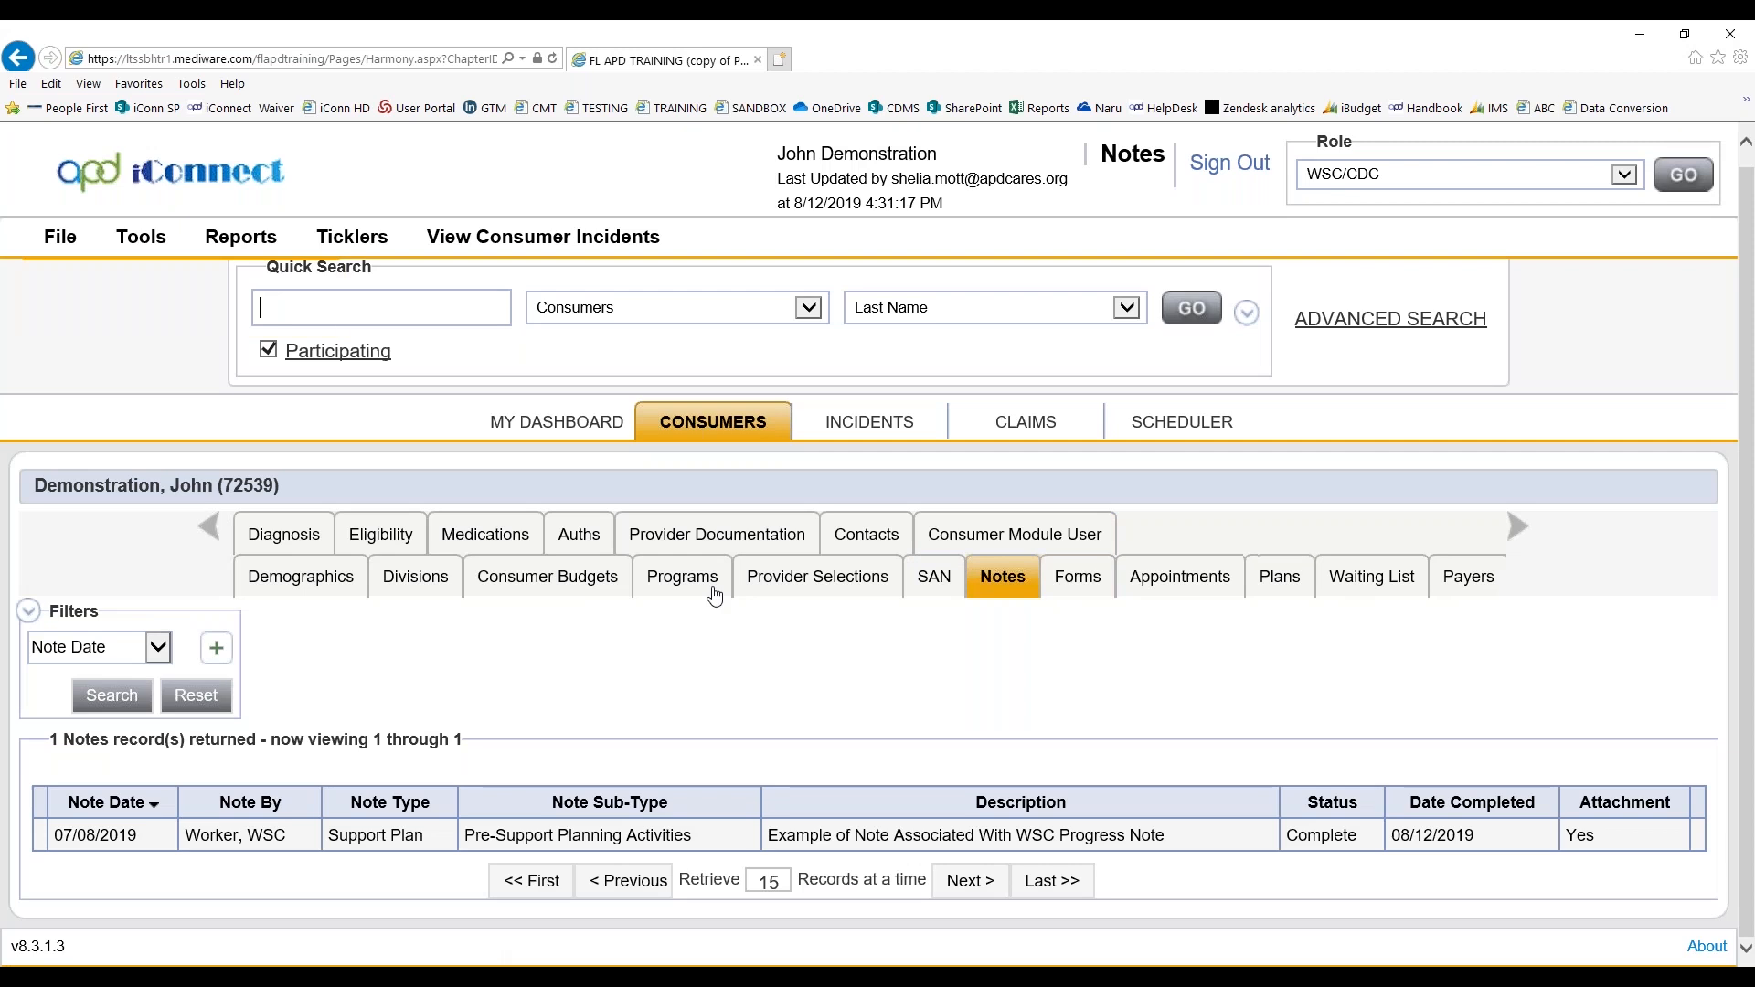
mouse_move(60, 239)
left_click(40, 279)
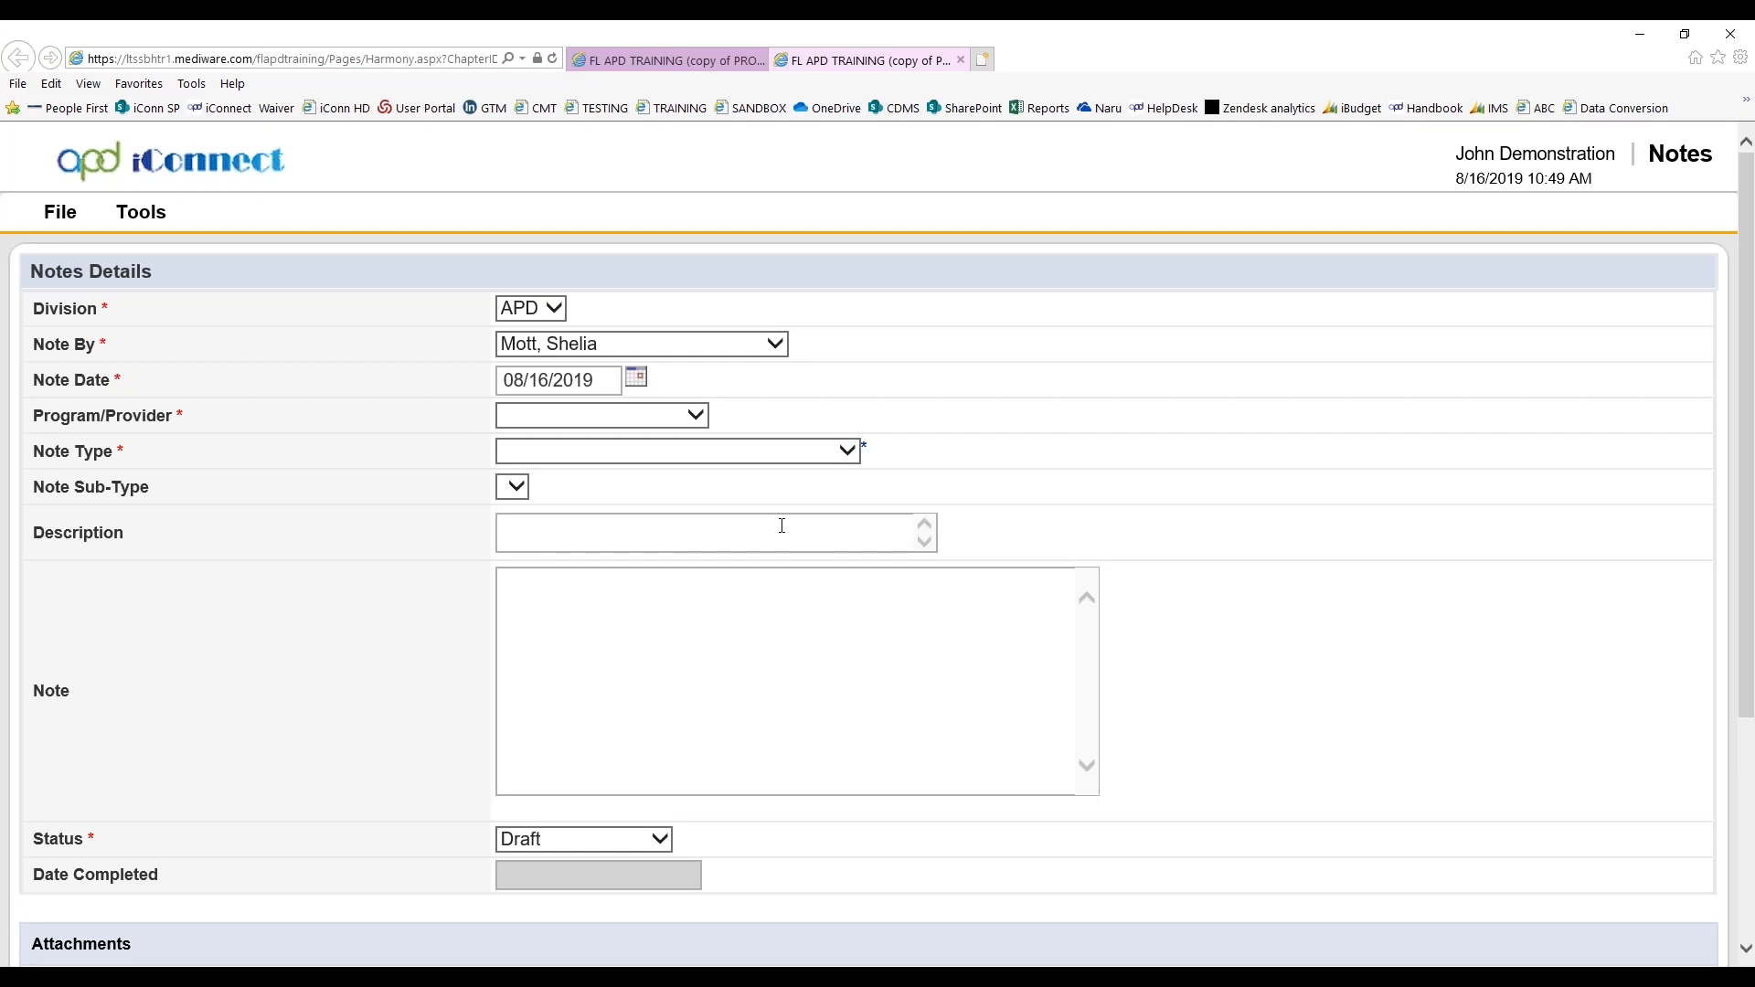
left_click(653, 452)
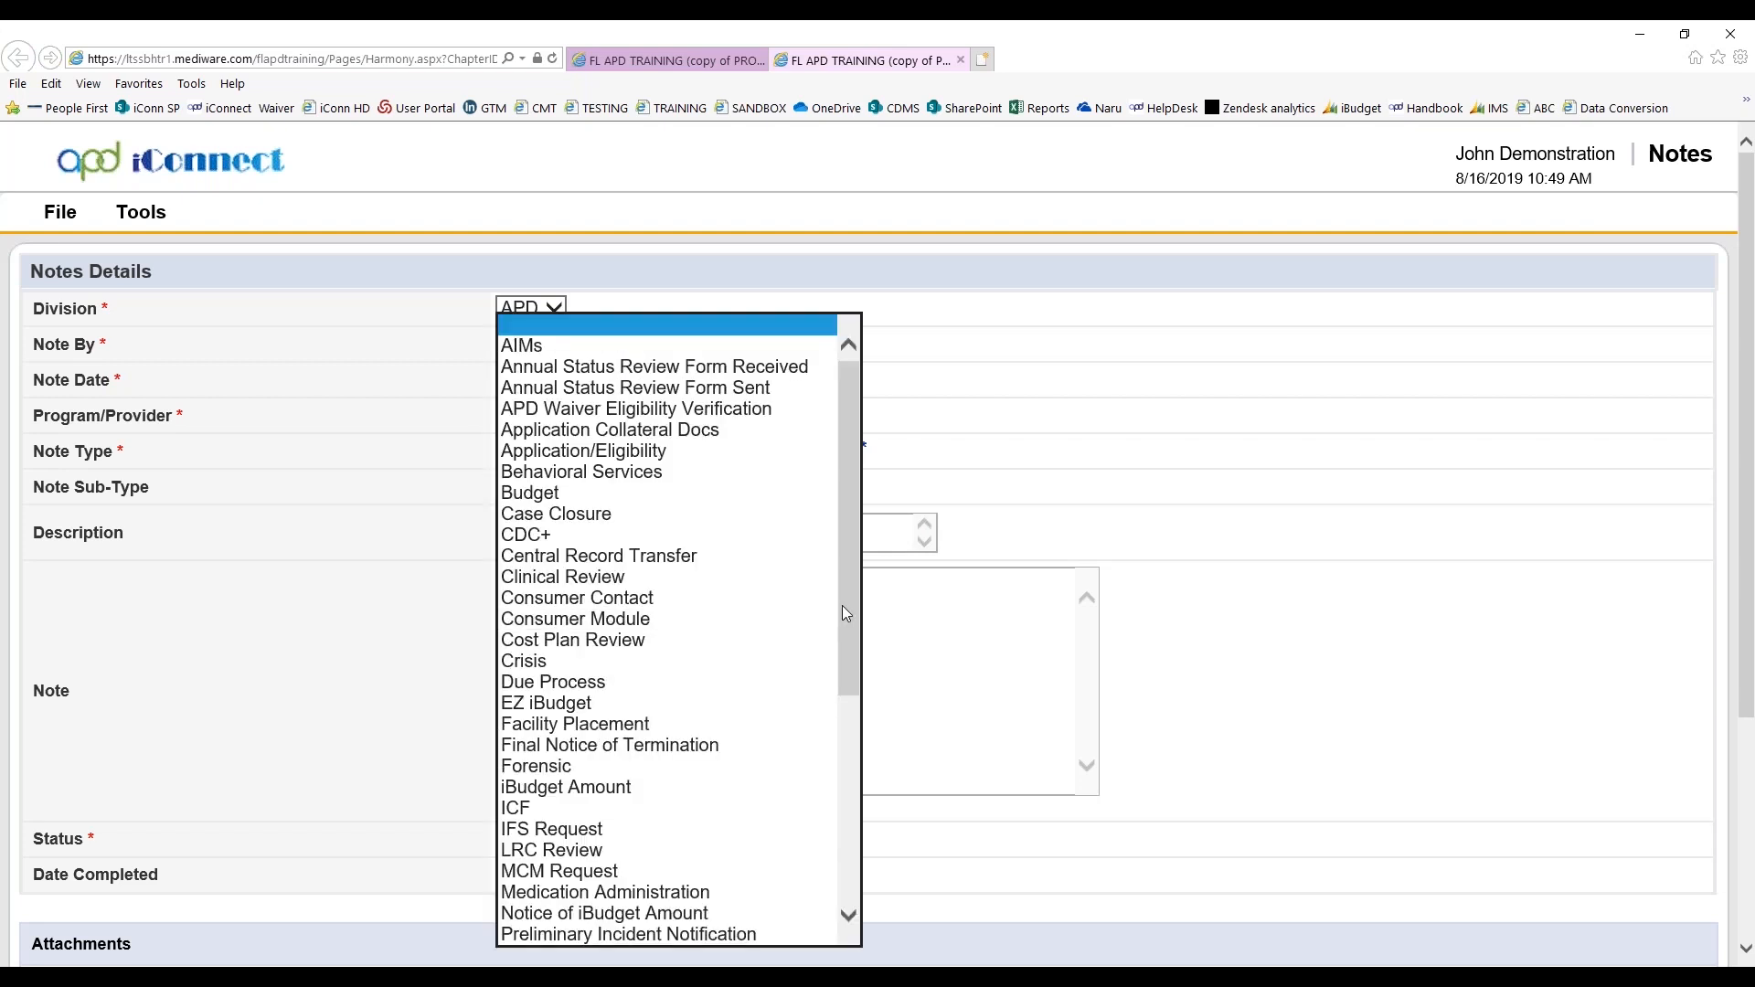
left_click_drag(841, 607, 839, 834)
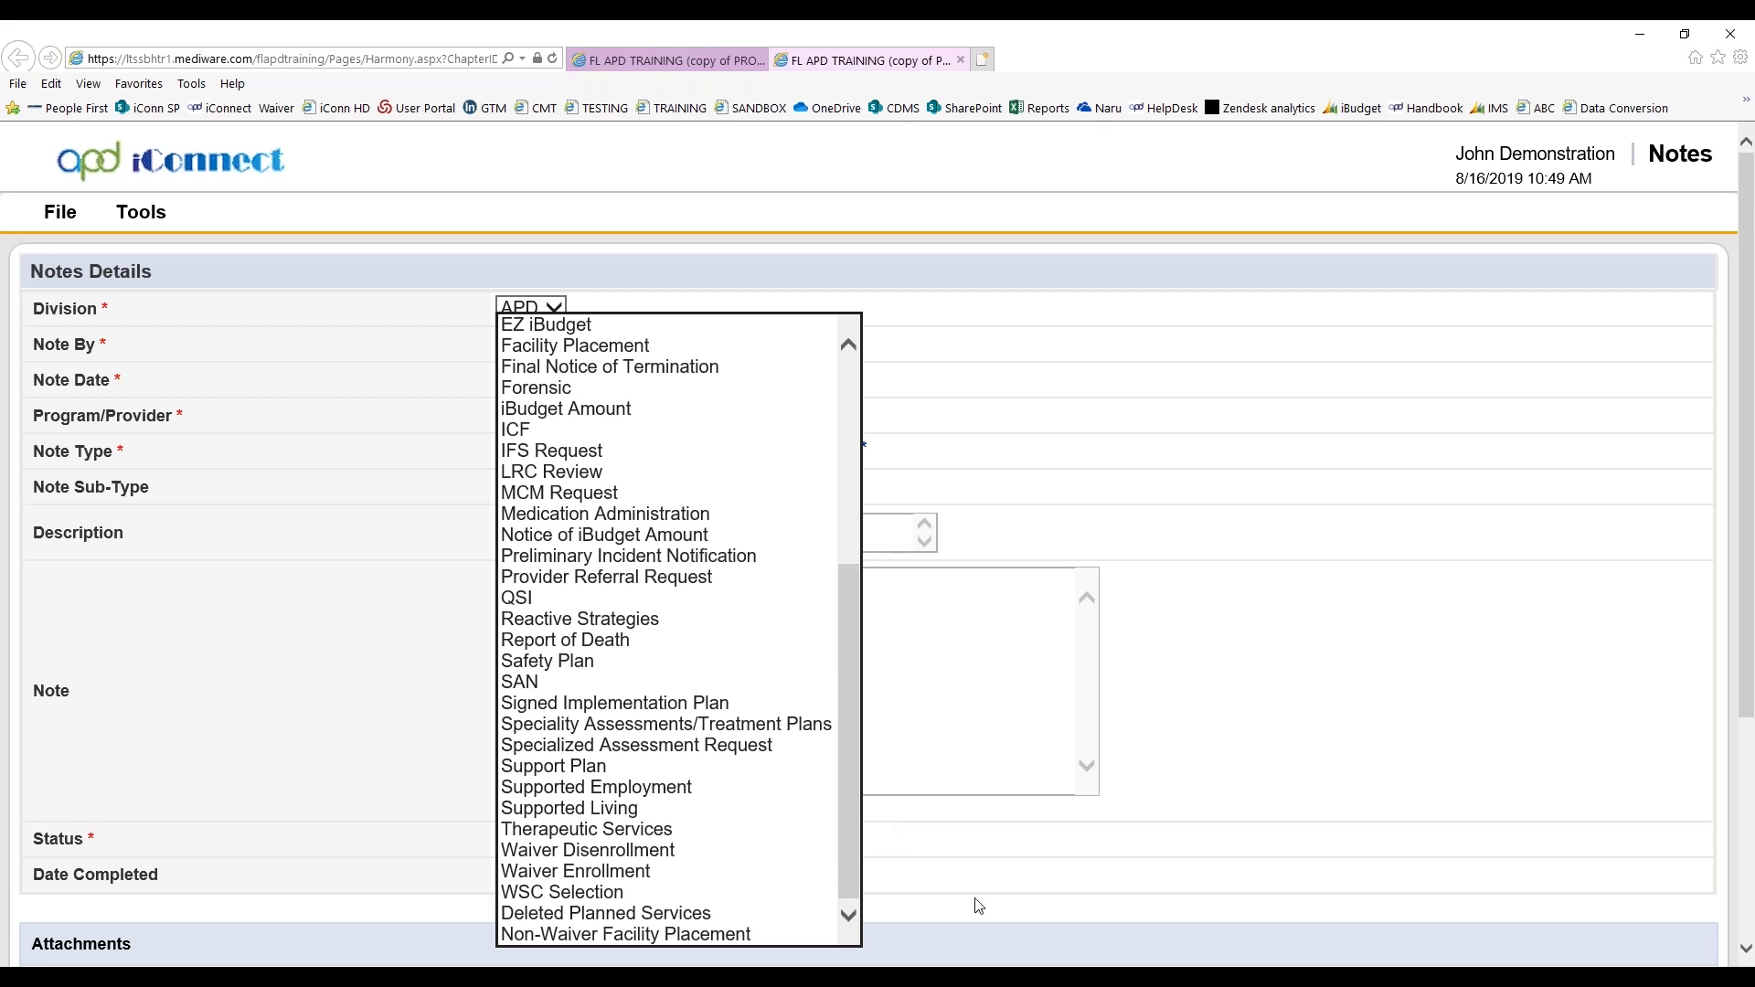
left_click(1454, 796)
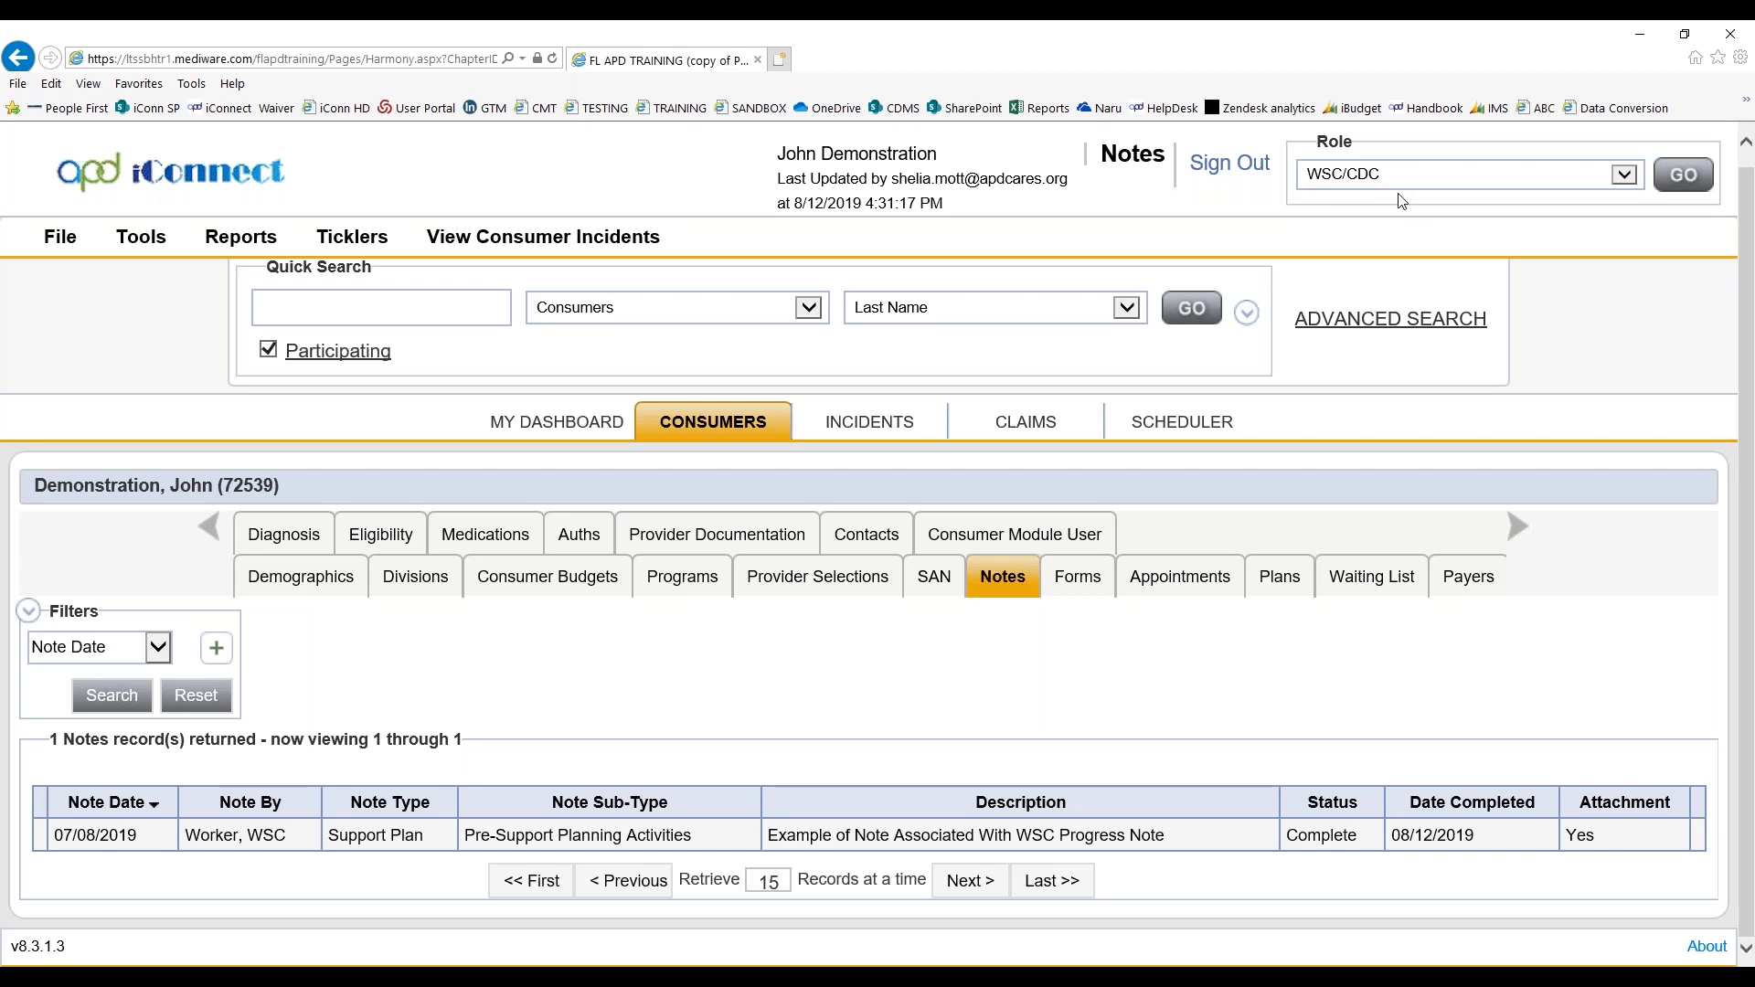
Check the workers assigned in the consumer's division record and provider selection
left_click(431, 582)
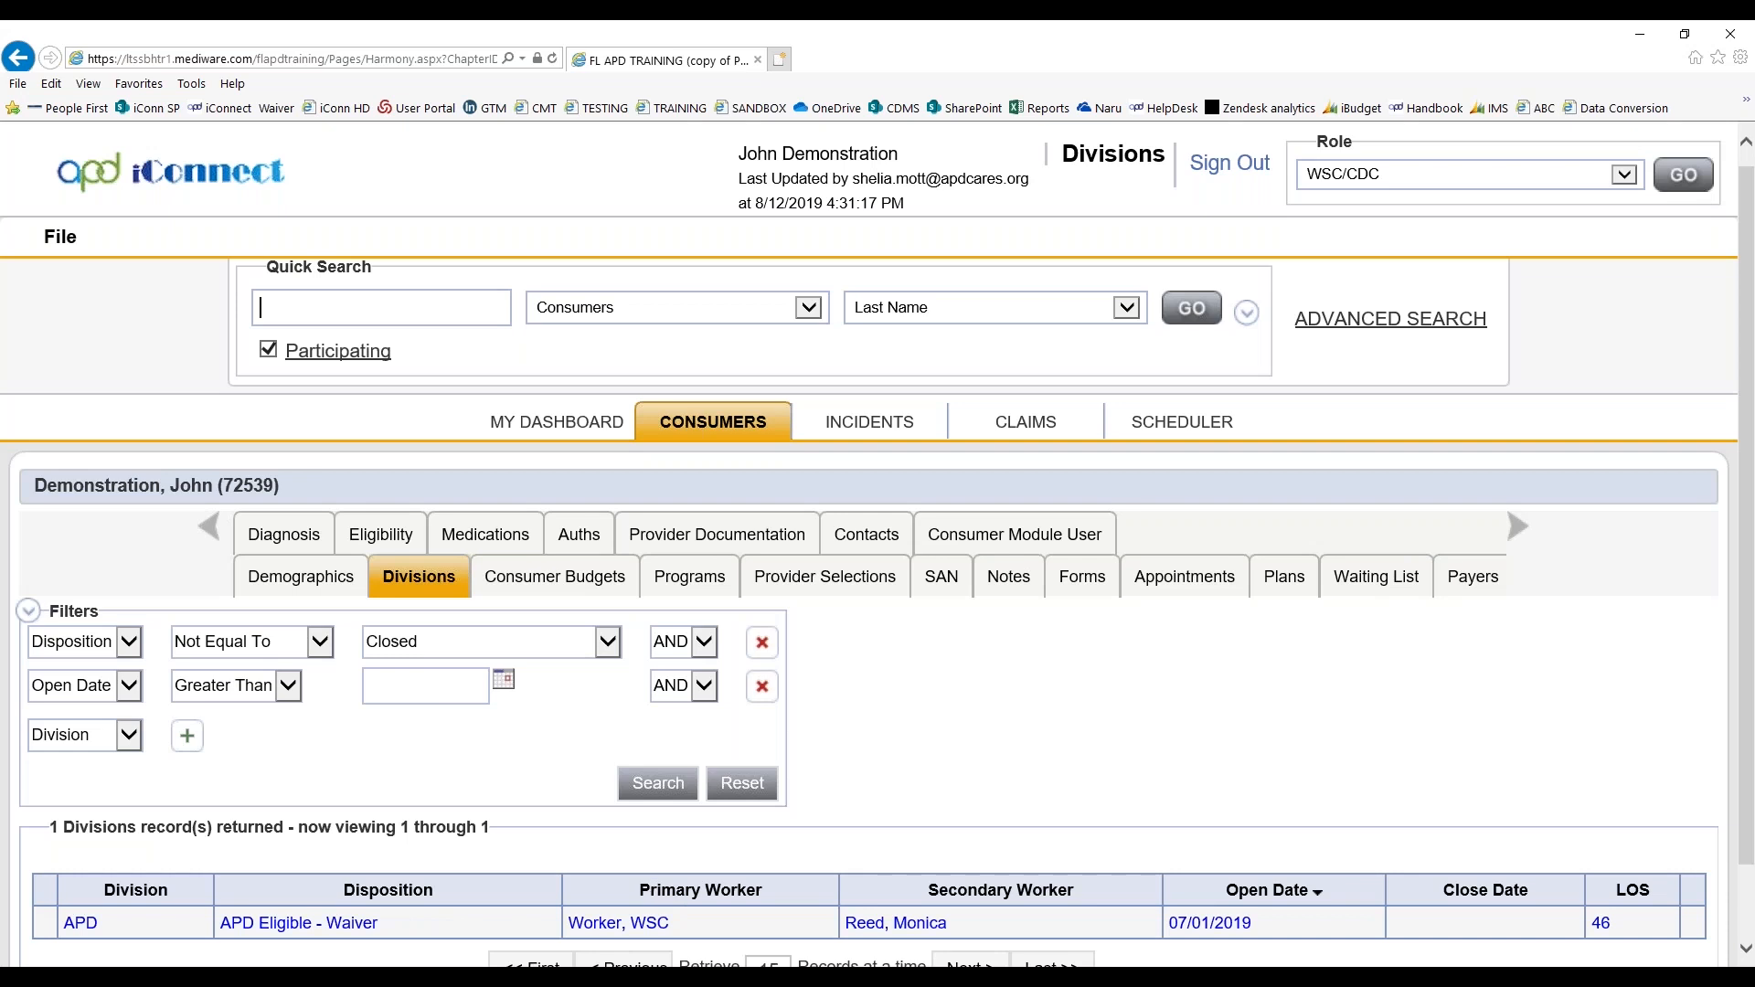
left_click(712, 568)
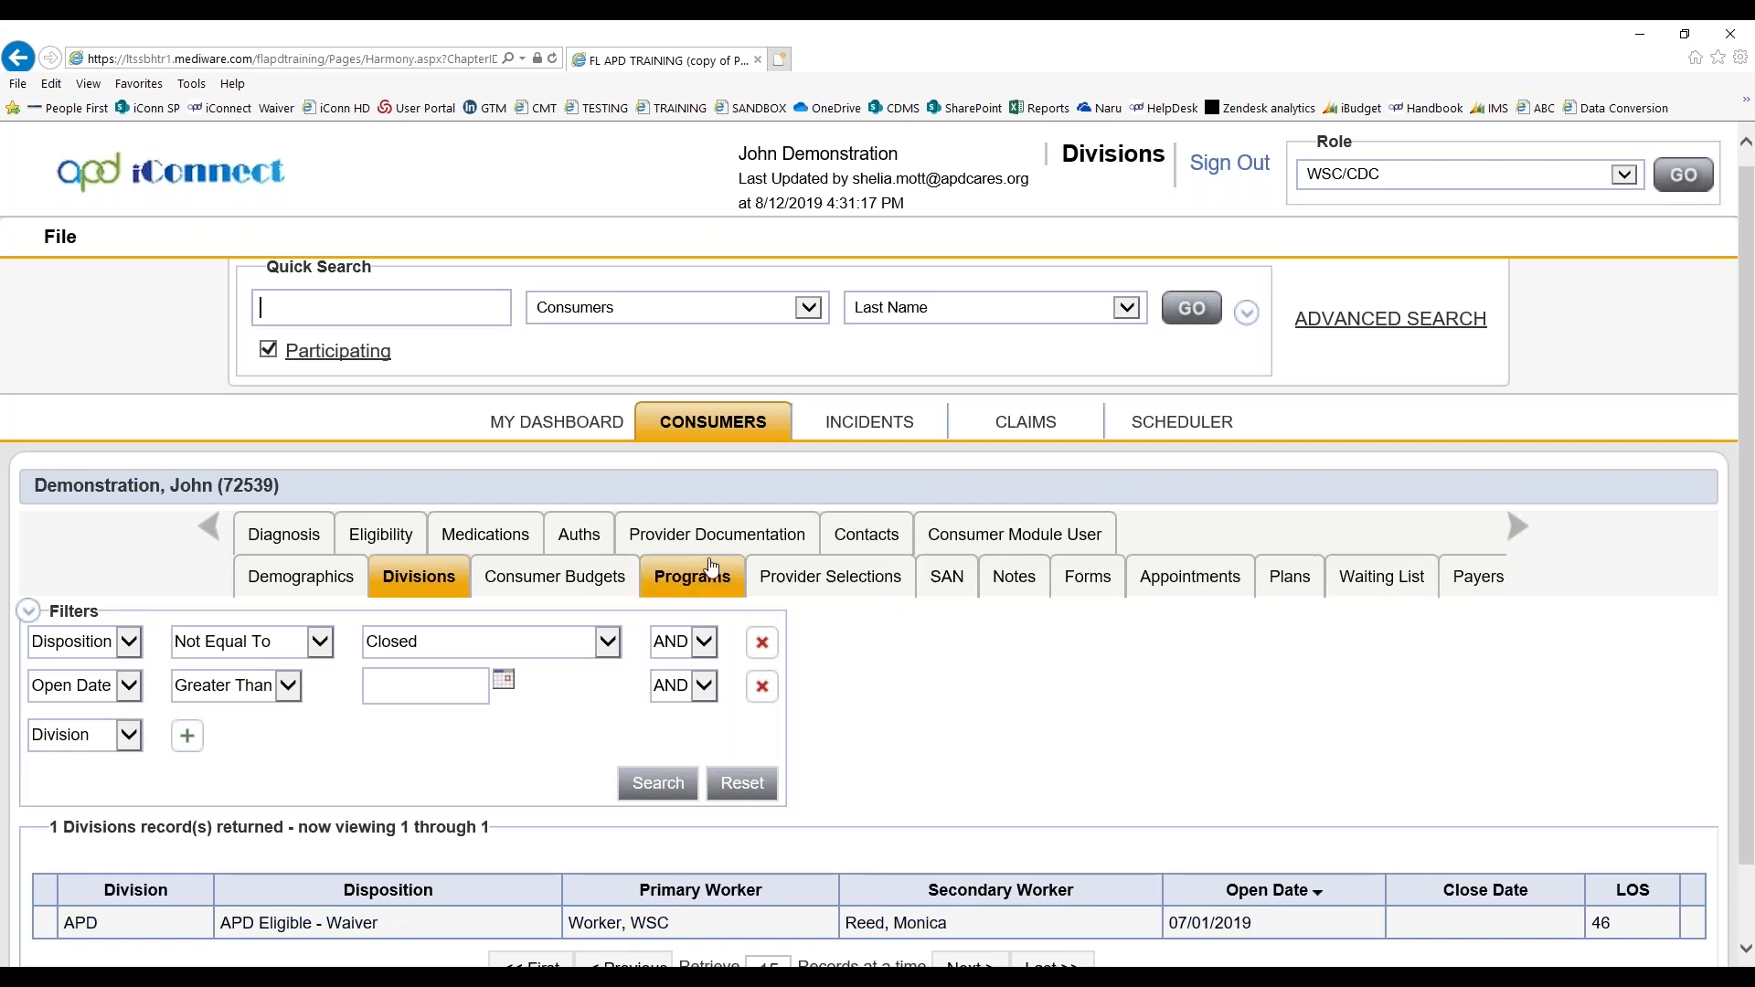
left_click(823, 582)
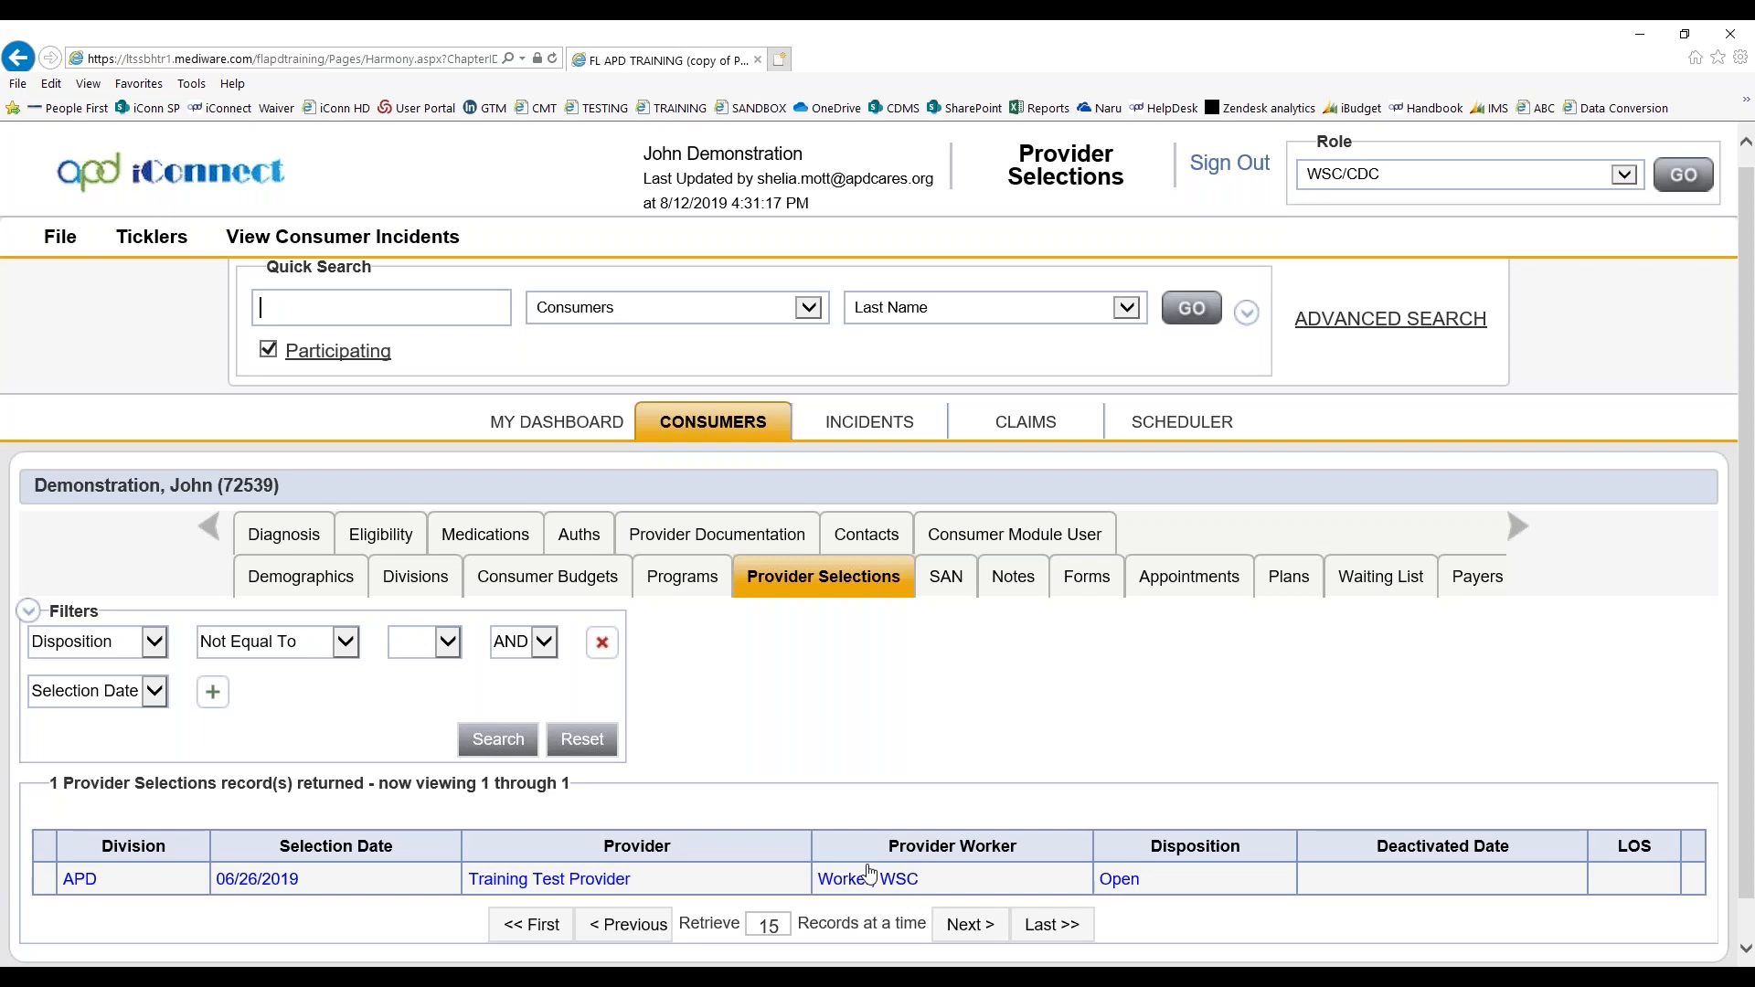
left_click(869, 878)
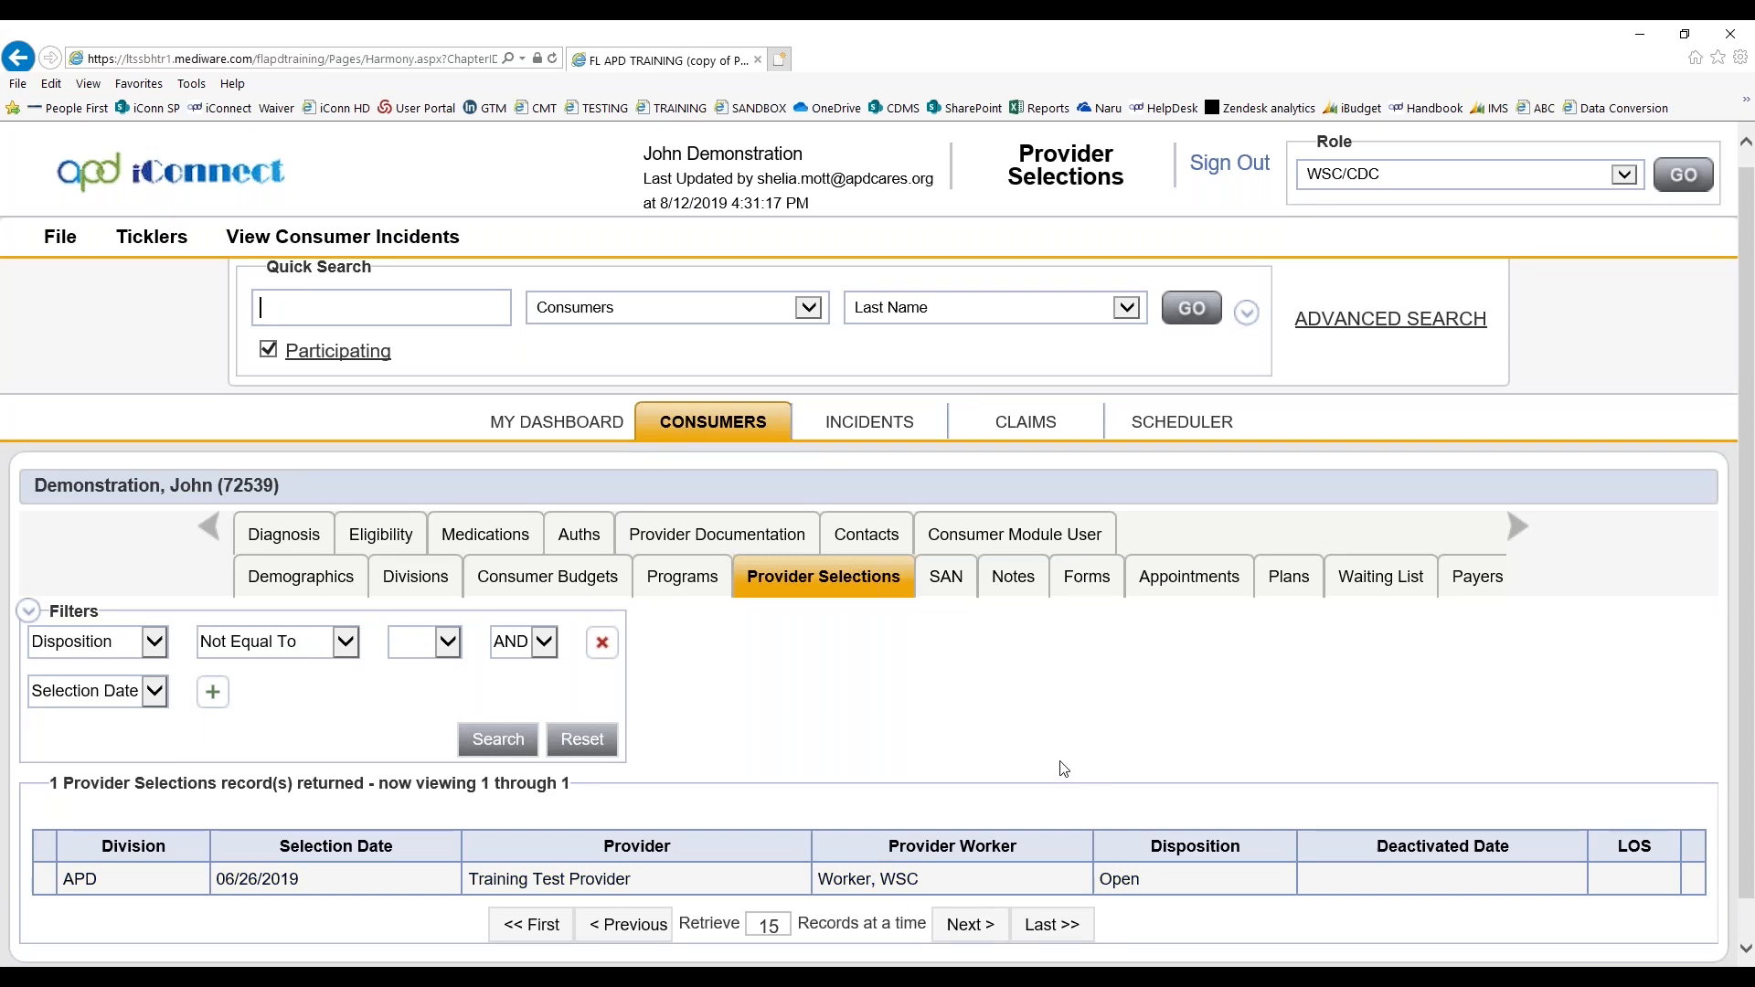
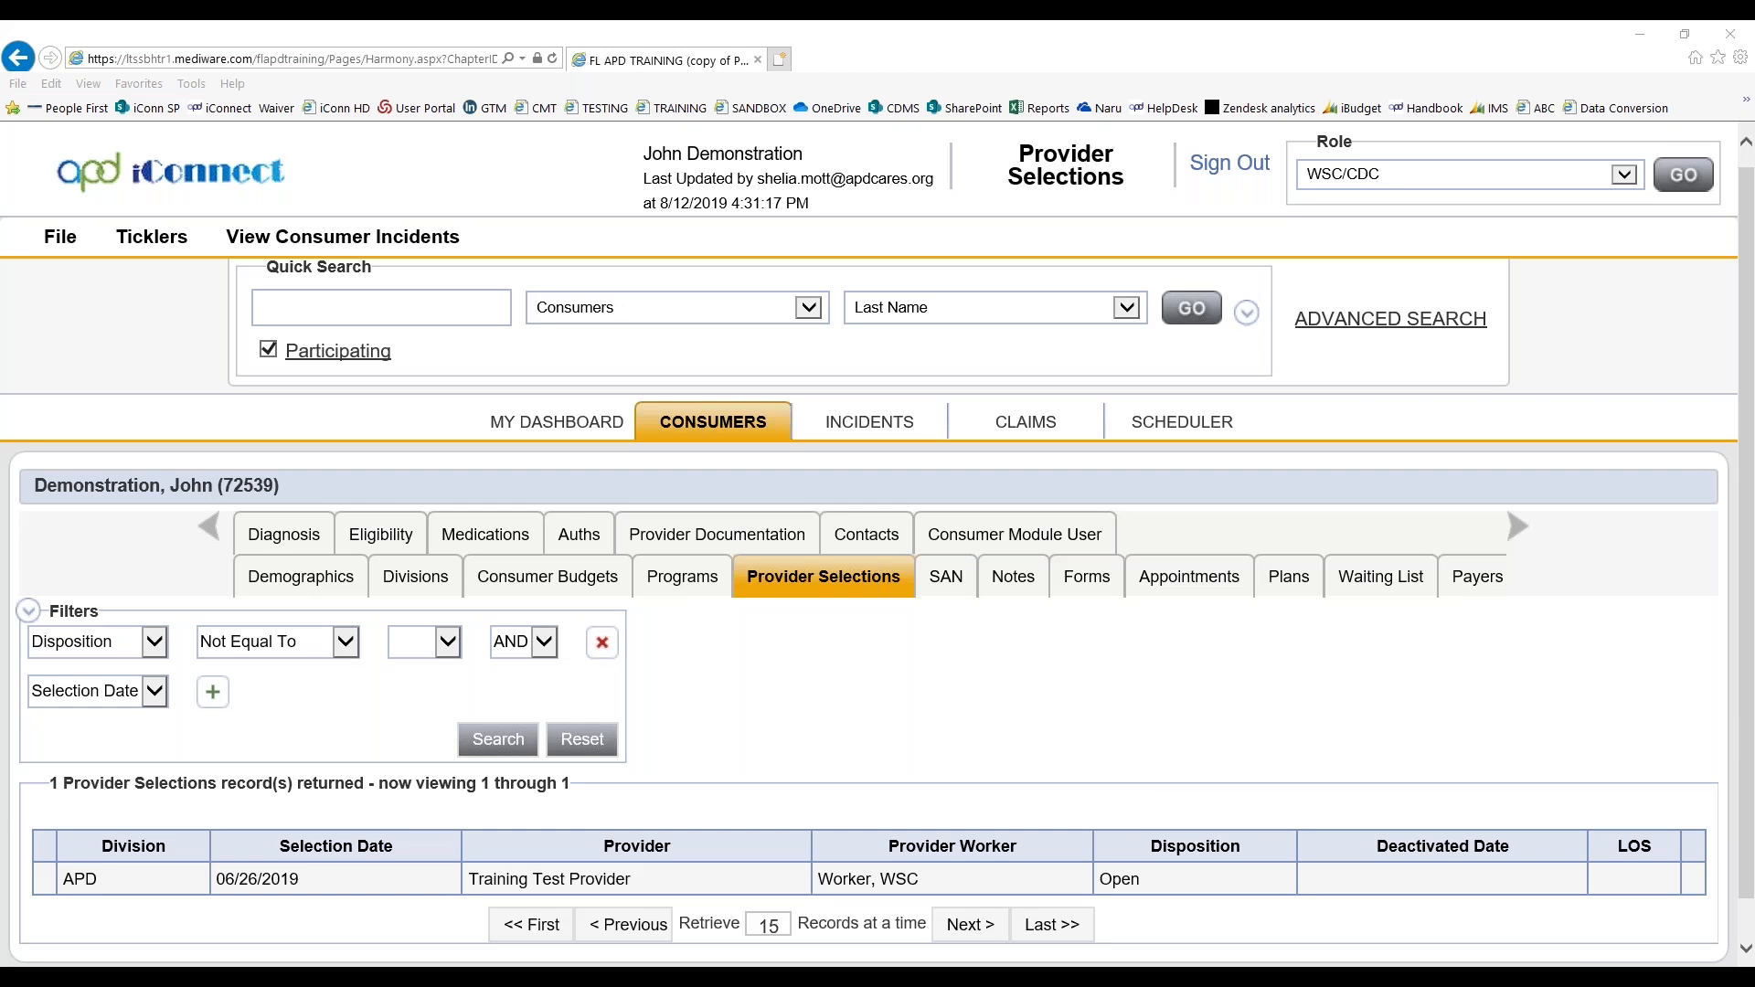
Return to the consumer's provider documentation and review the list of records
left_click(800, 548)
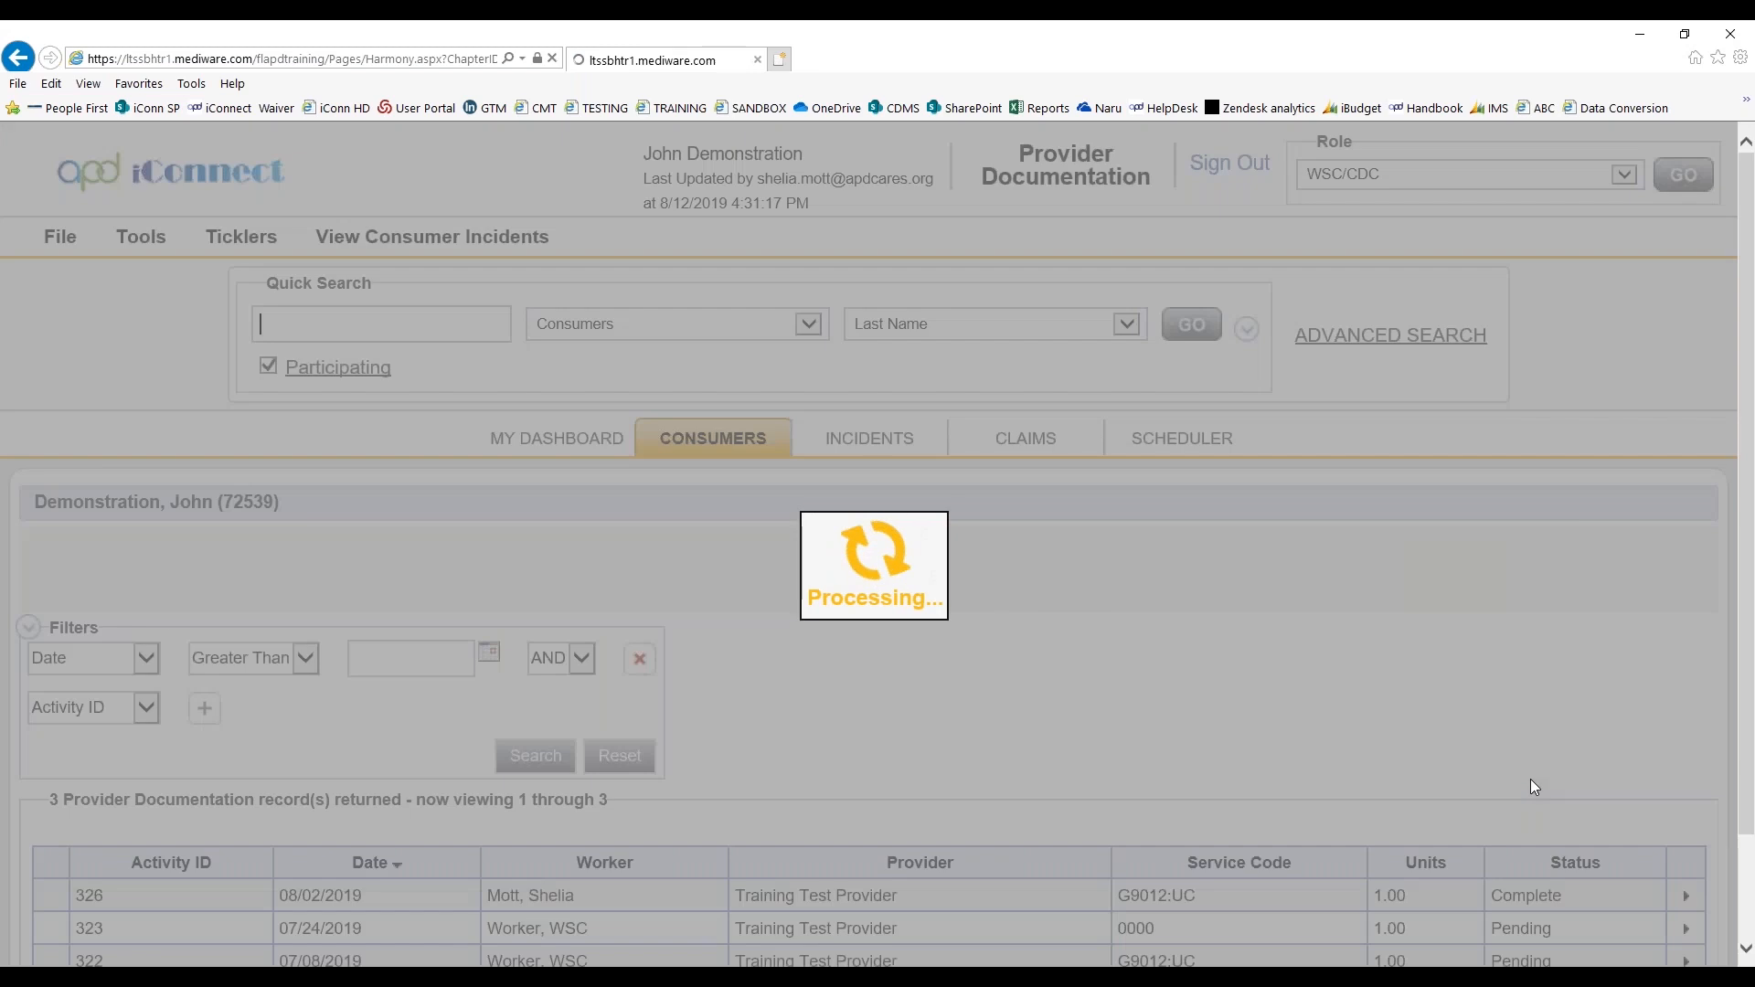
scroll(1081, 796, "down", 1)
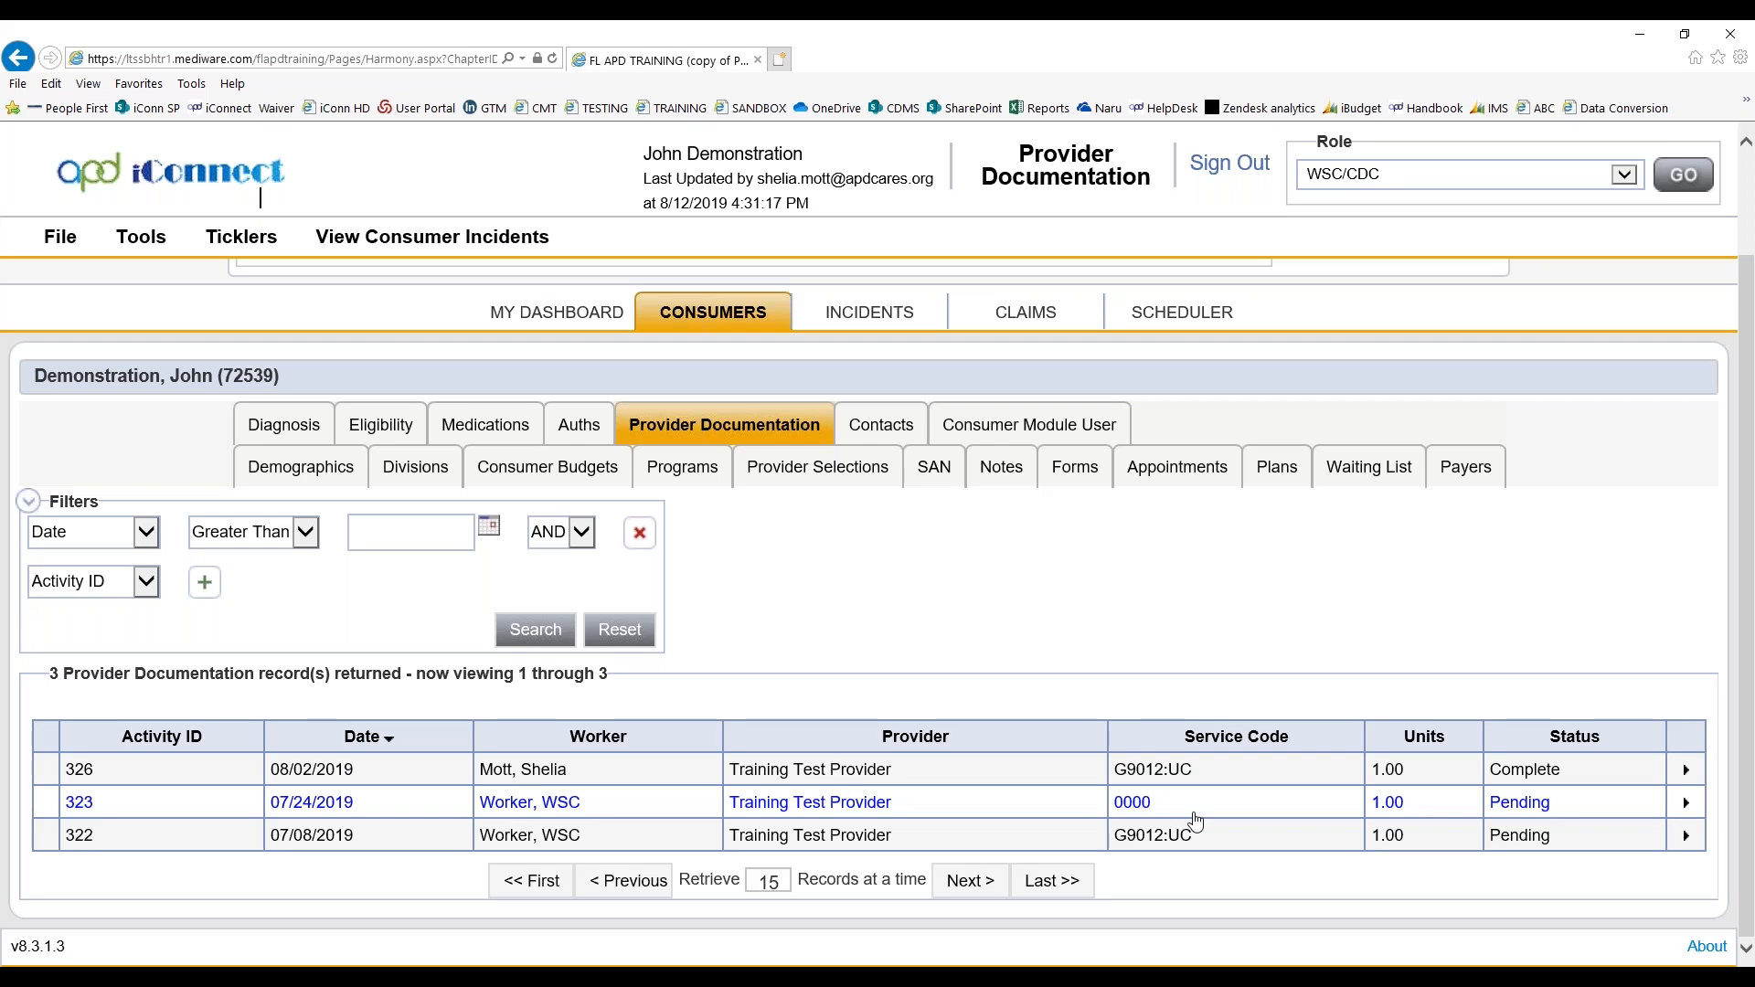
Open the iConnect eLearning Library from the dashboard links and look through its modules, documents and provider webinar materials
left_click(556, 312)
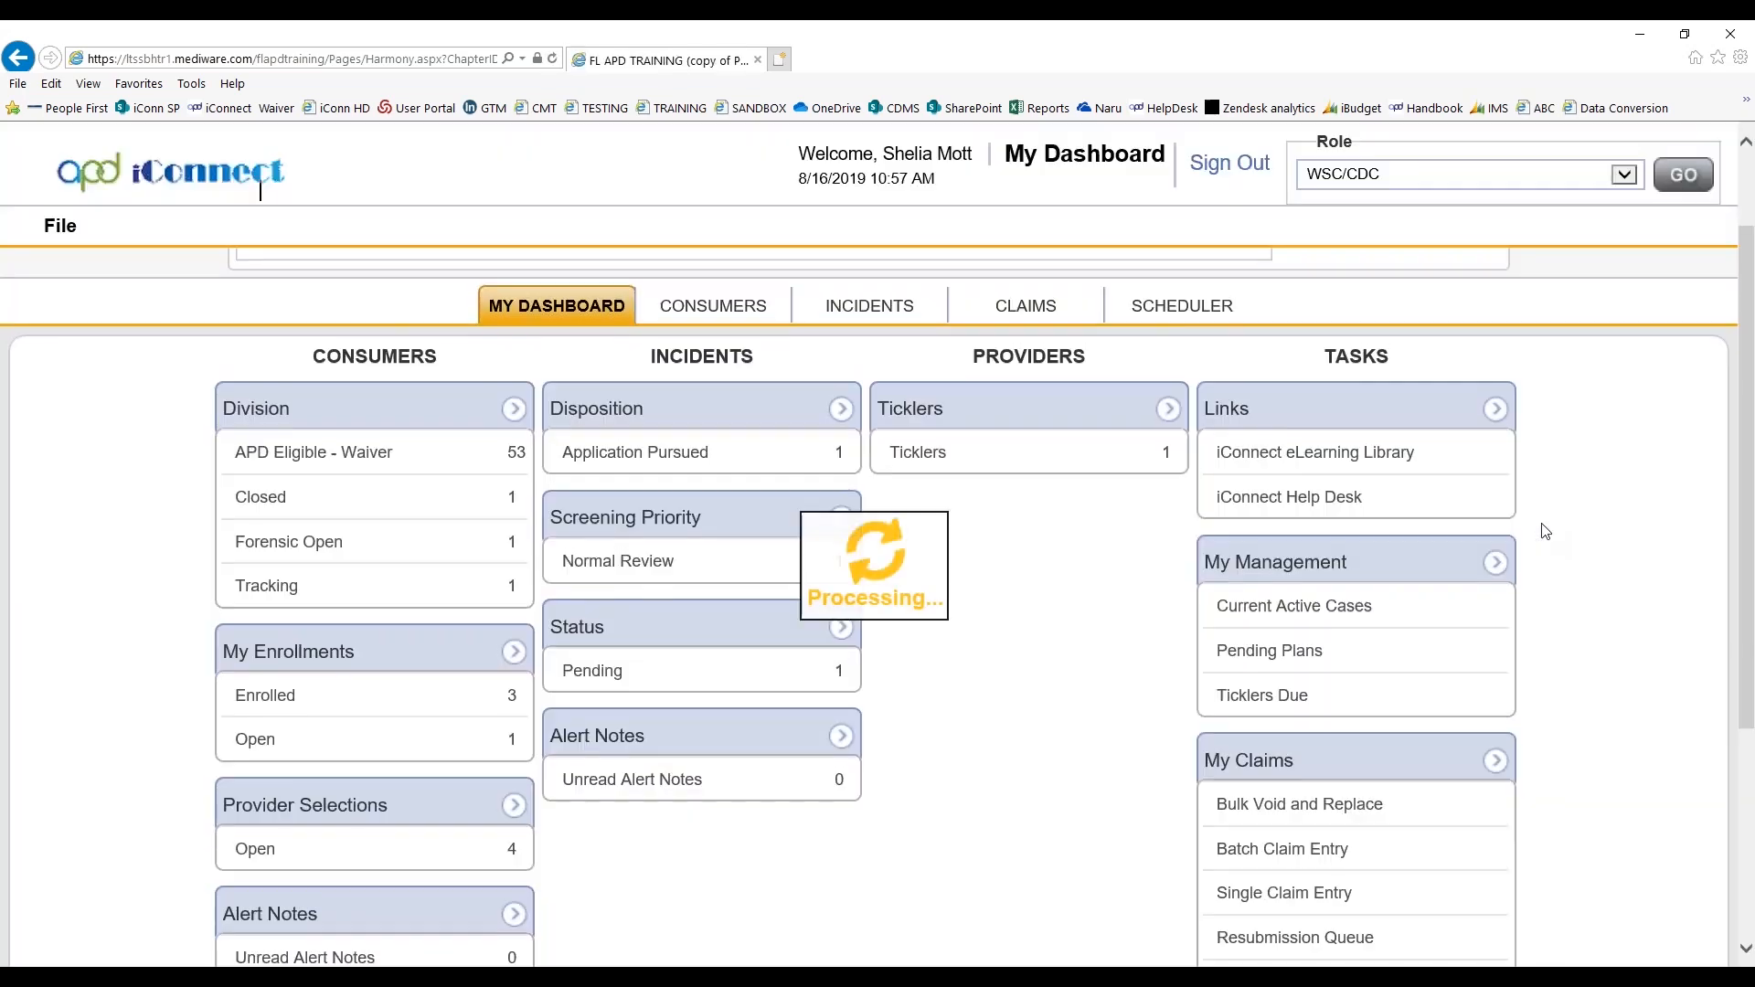
left_click(1352, 449)
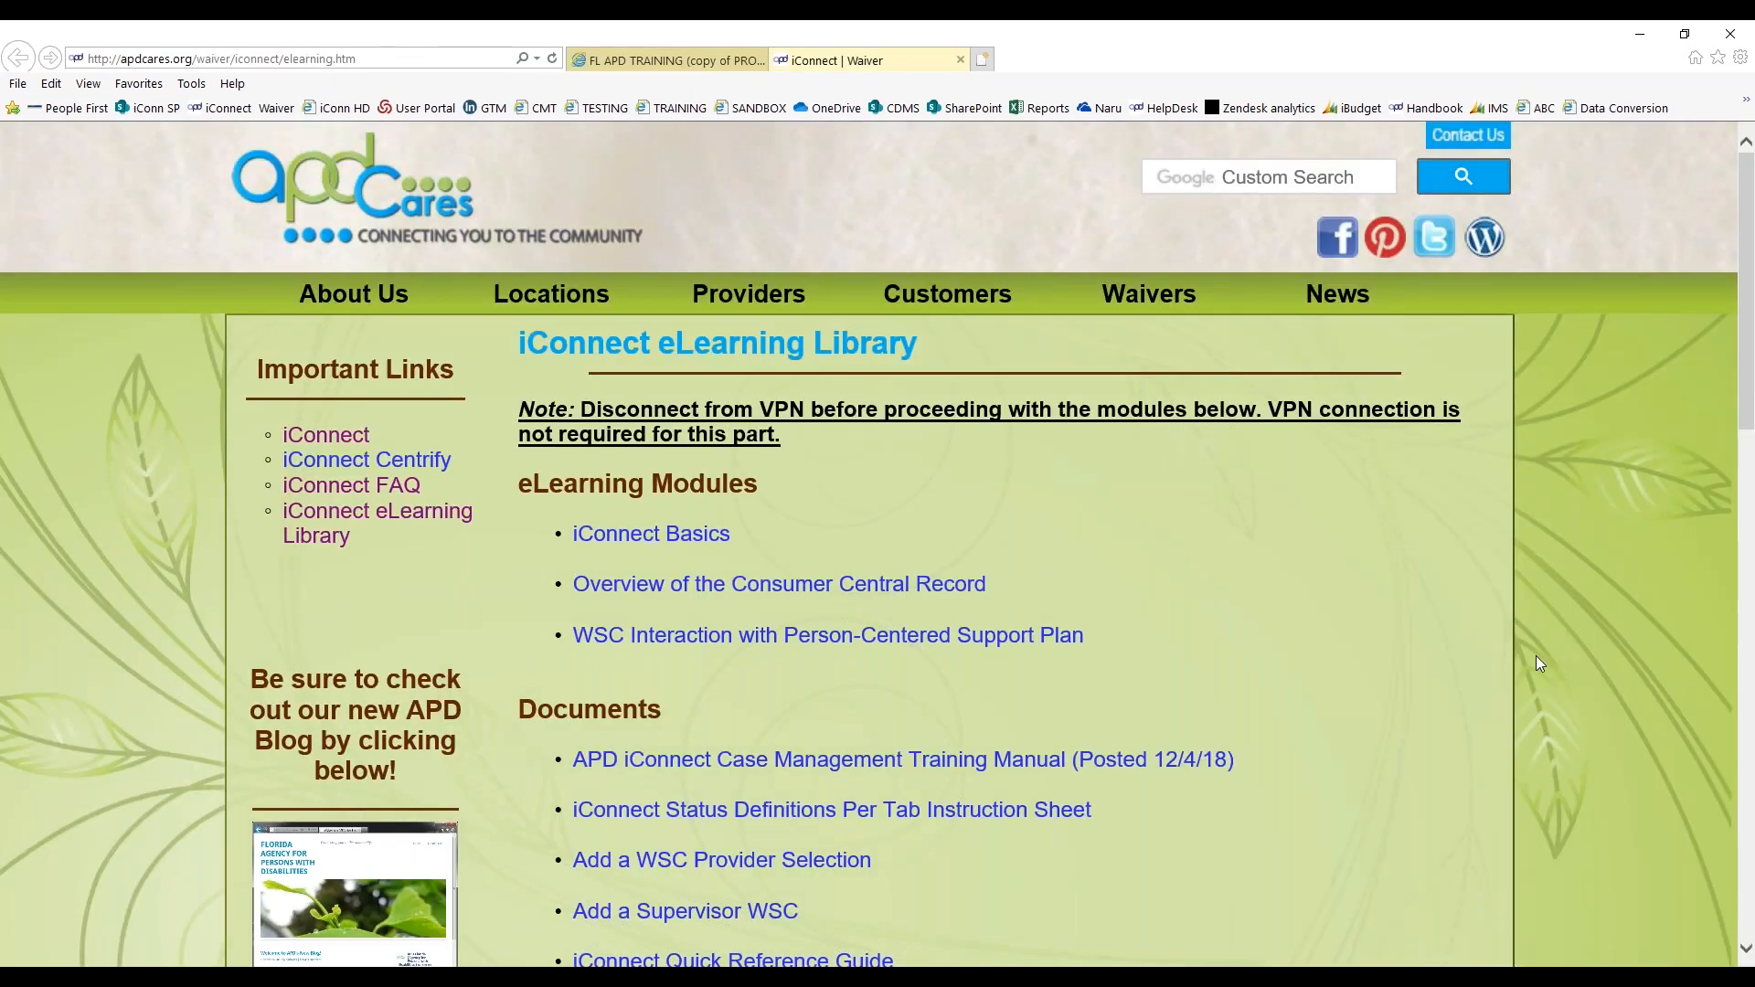
scroll(1444, 718, "down", 1)
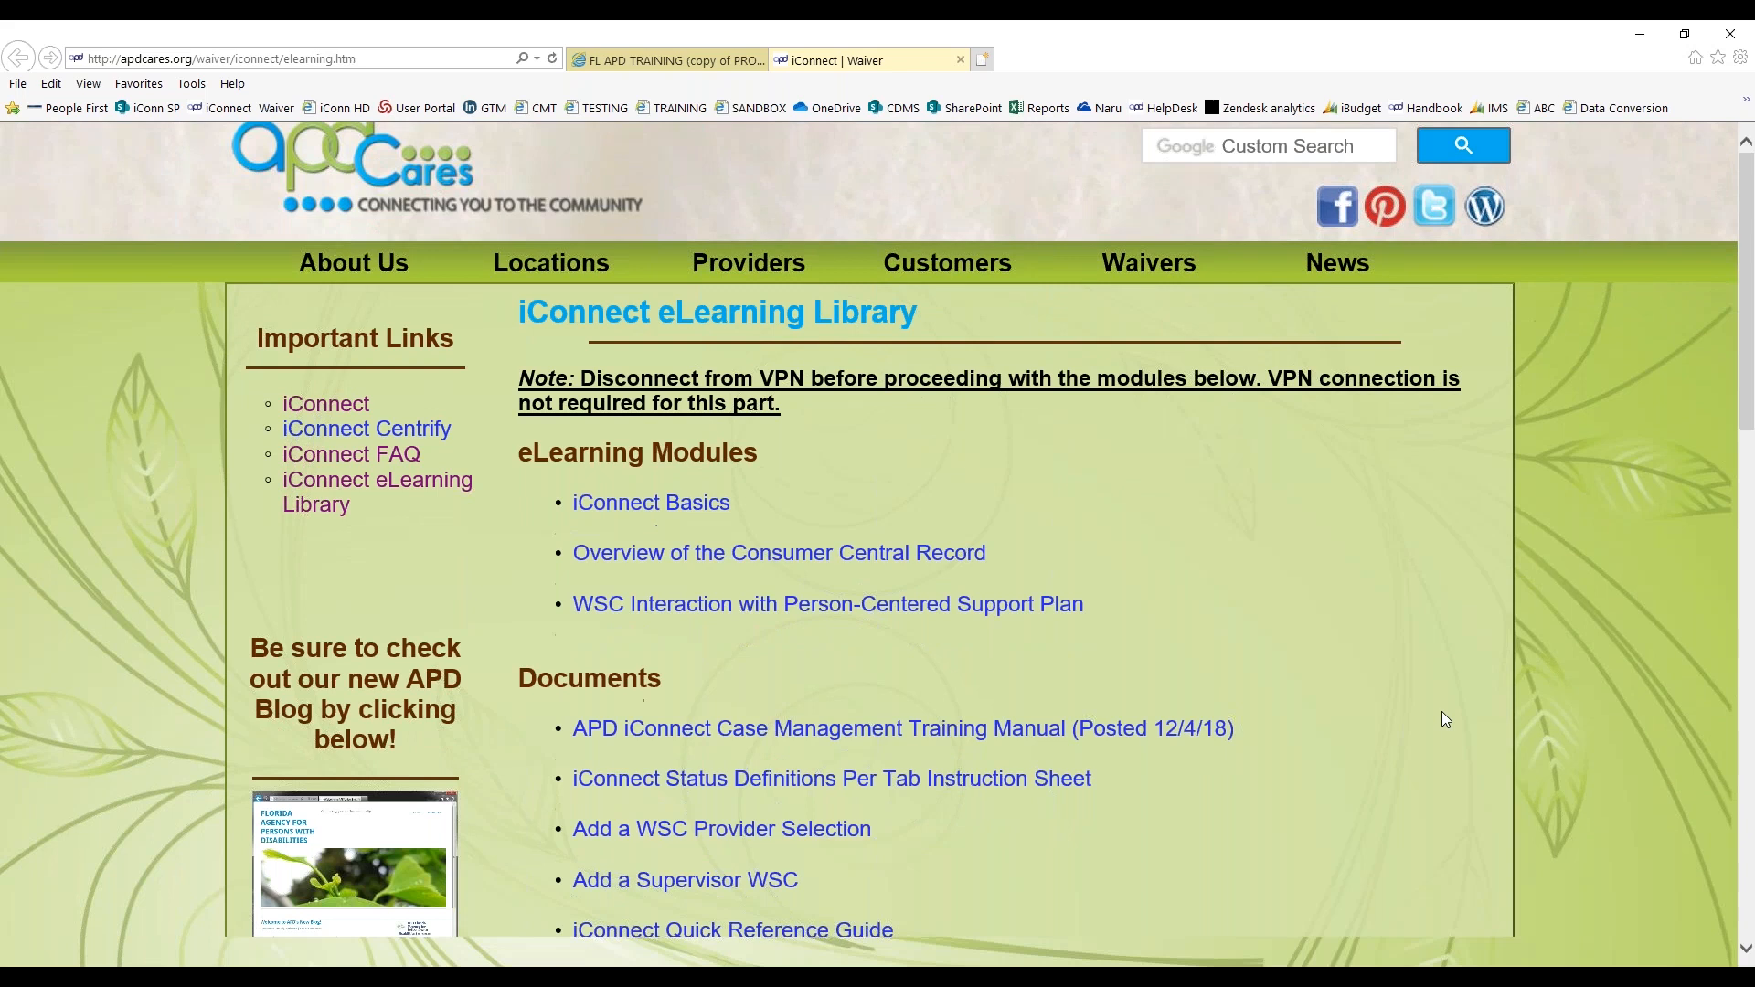
scroll(1442, 713, "down", 7)
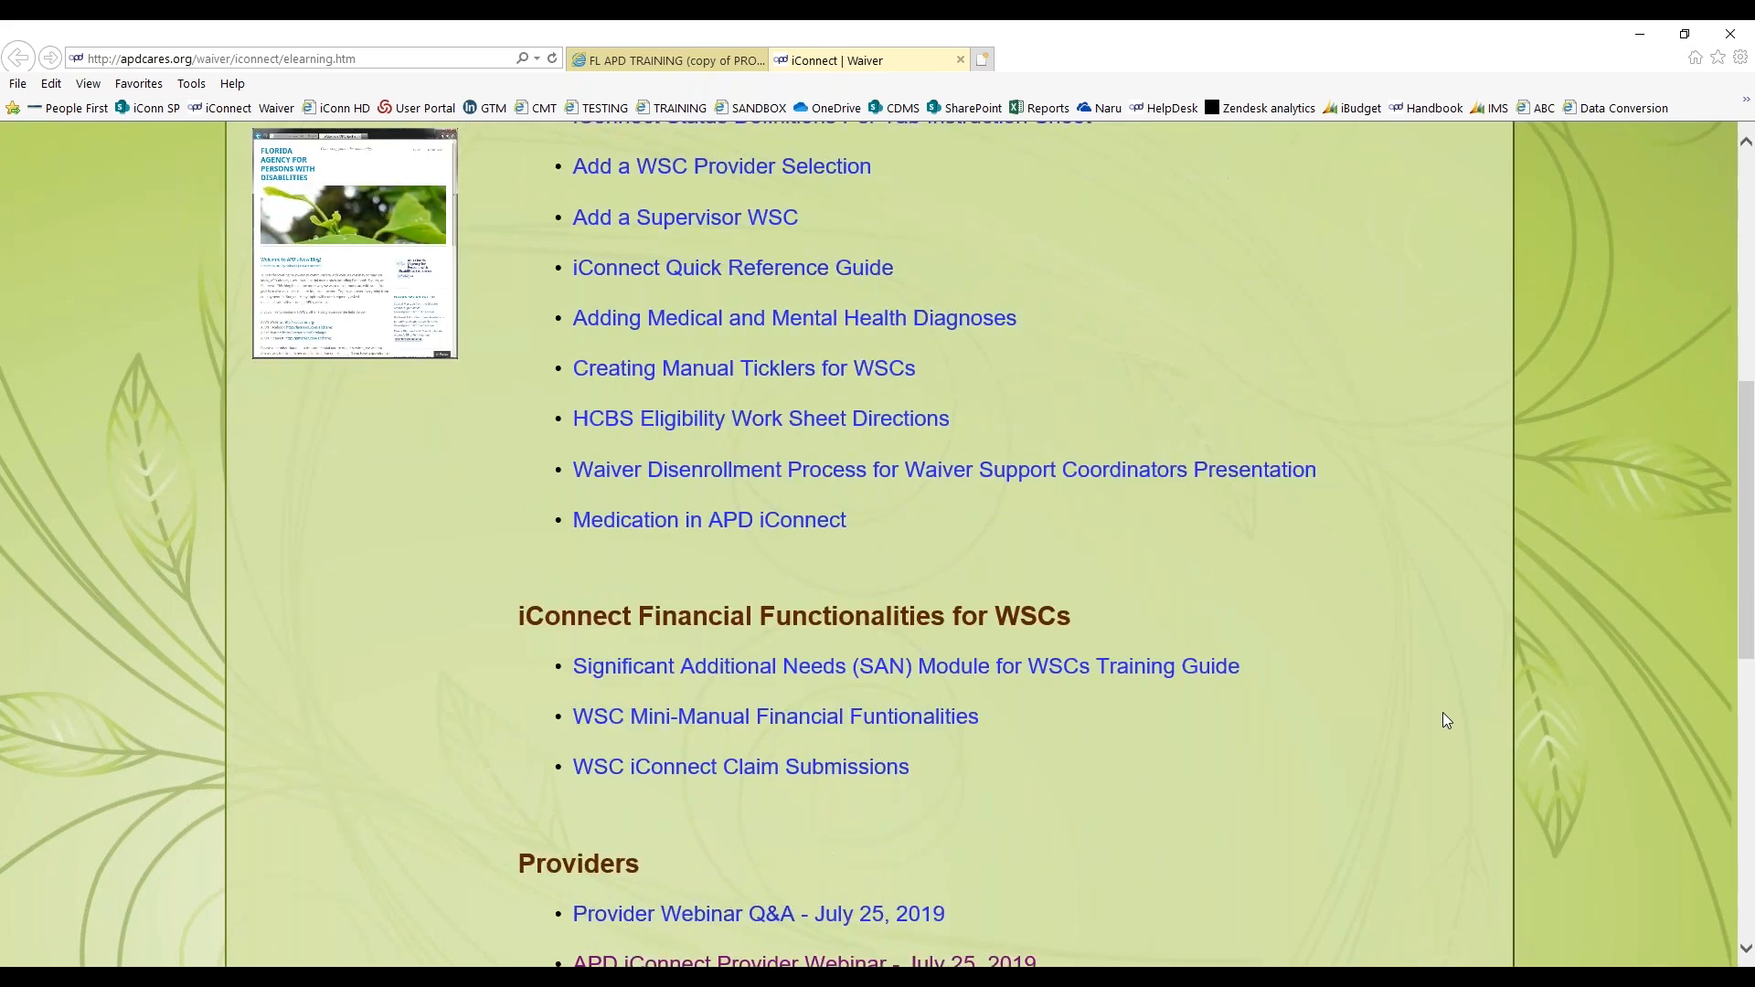
scroll(1443, 714, "down", 4)
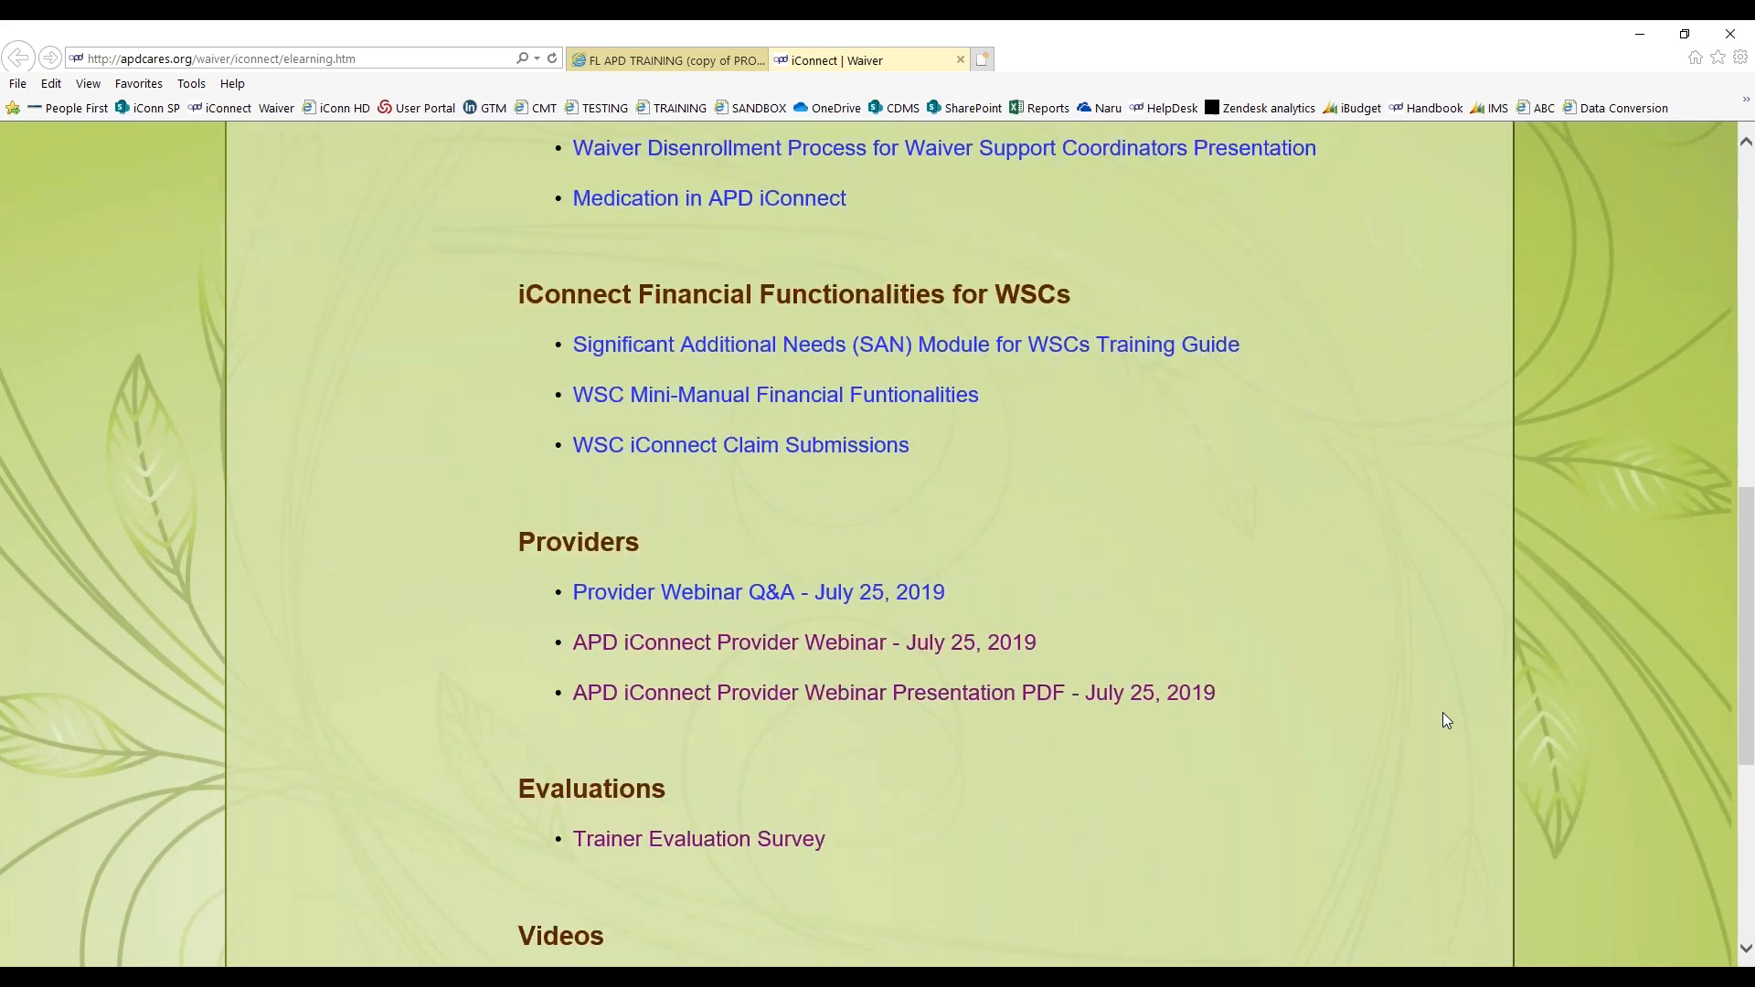
Open the iConnect FAQ page from the library's important links, and bring up the APD iConnect support site from the bookmarked sites
scroll(1442, 718, "up", 8)
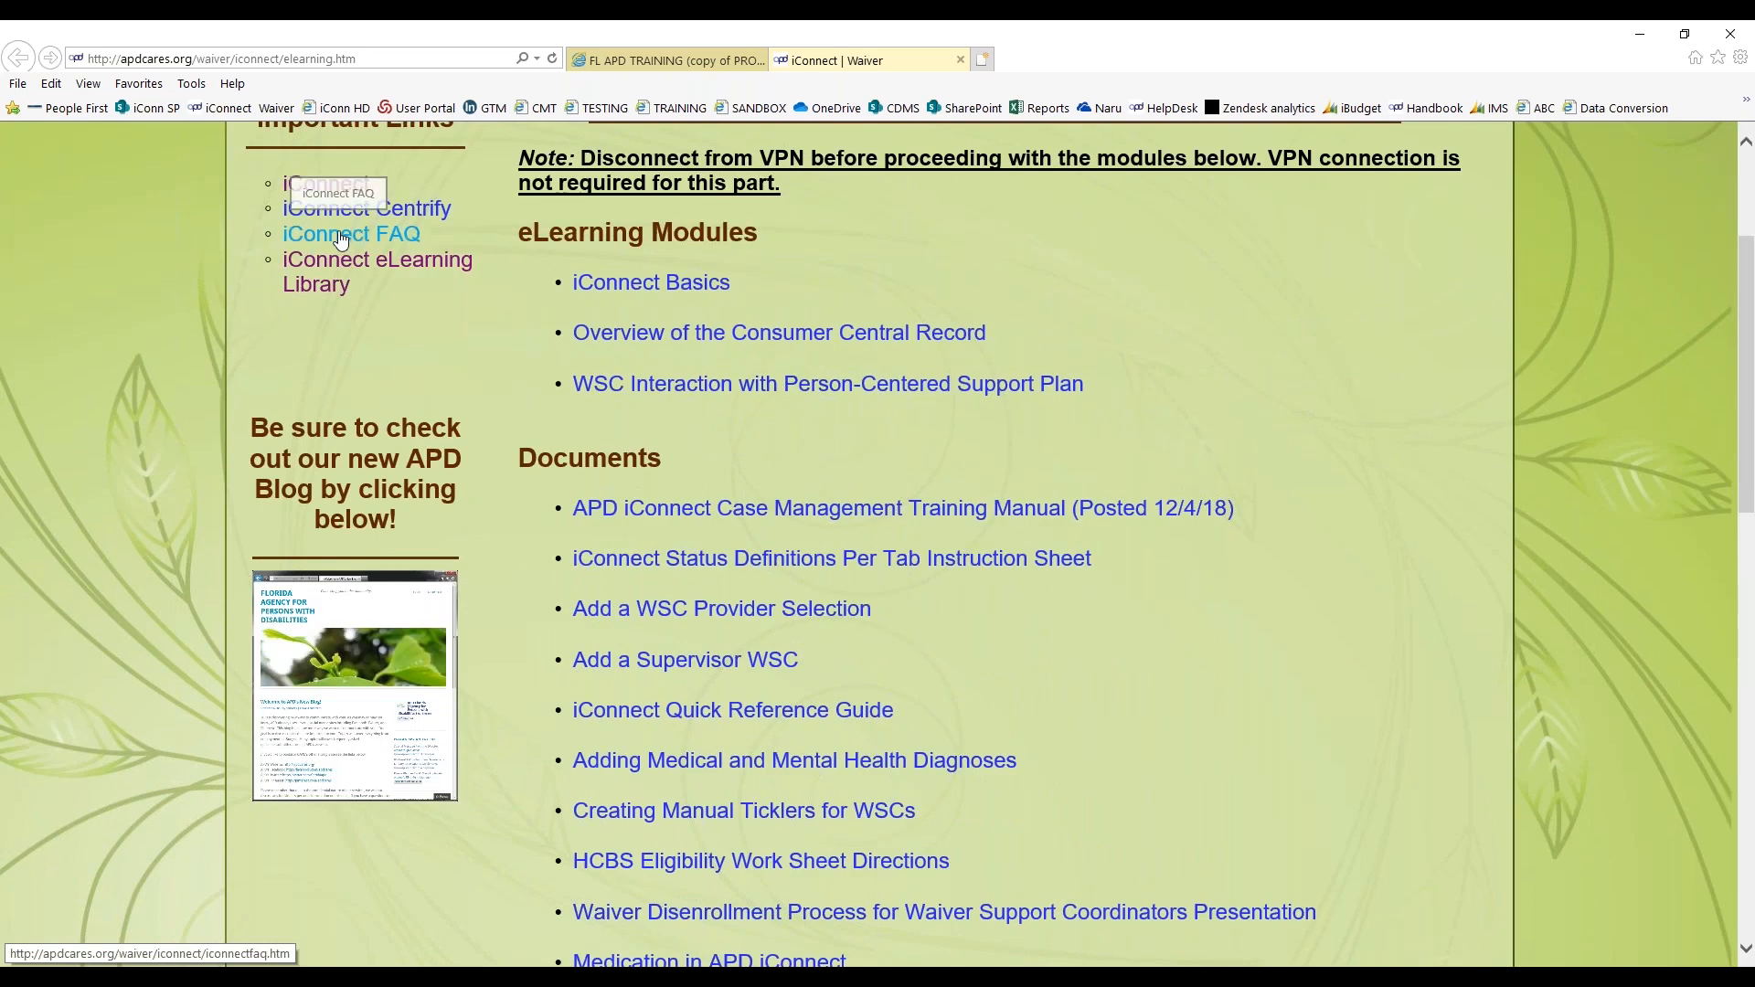
left_click(341, 239)
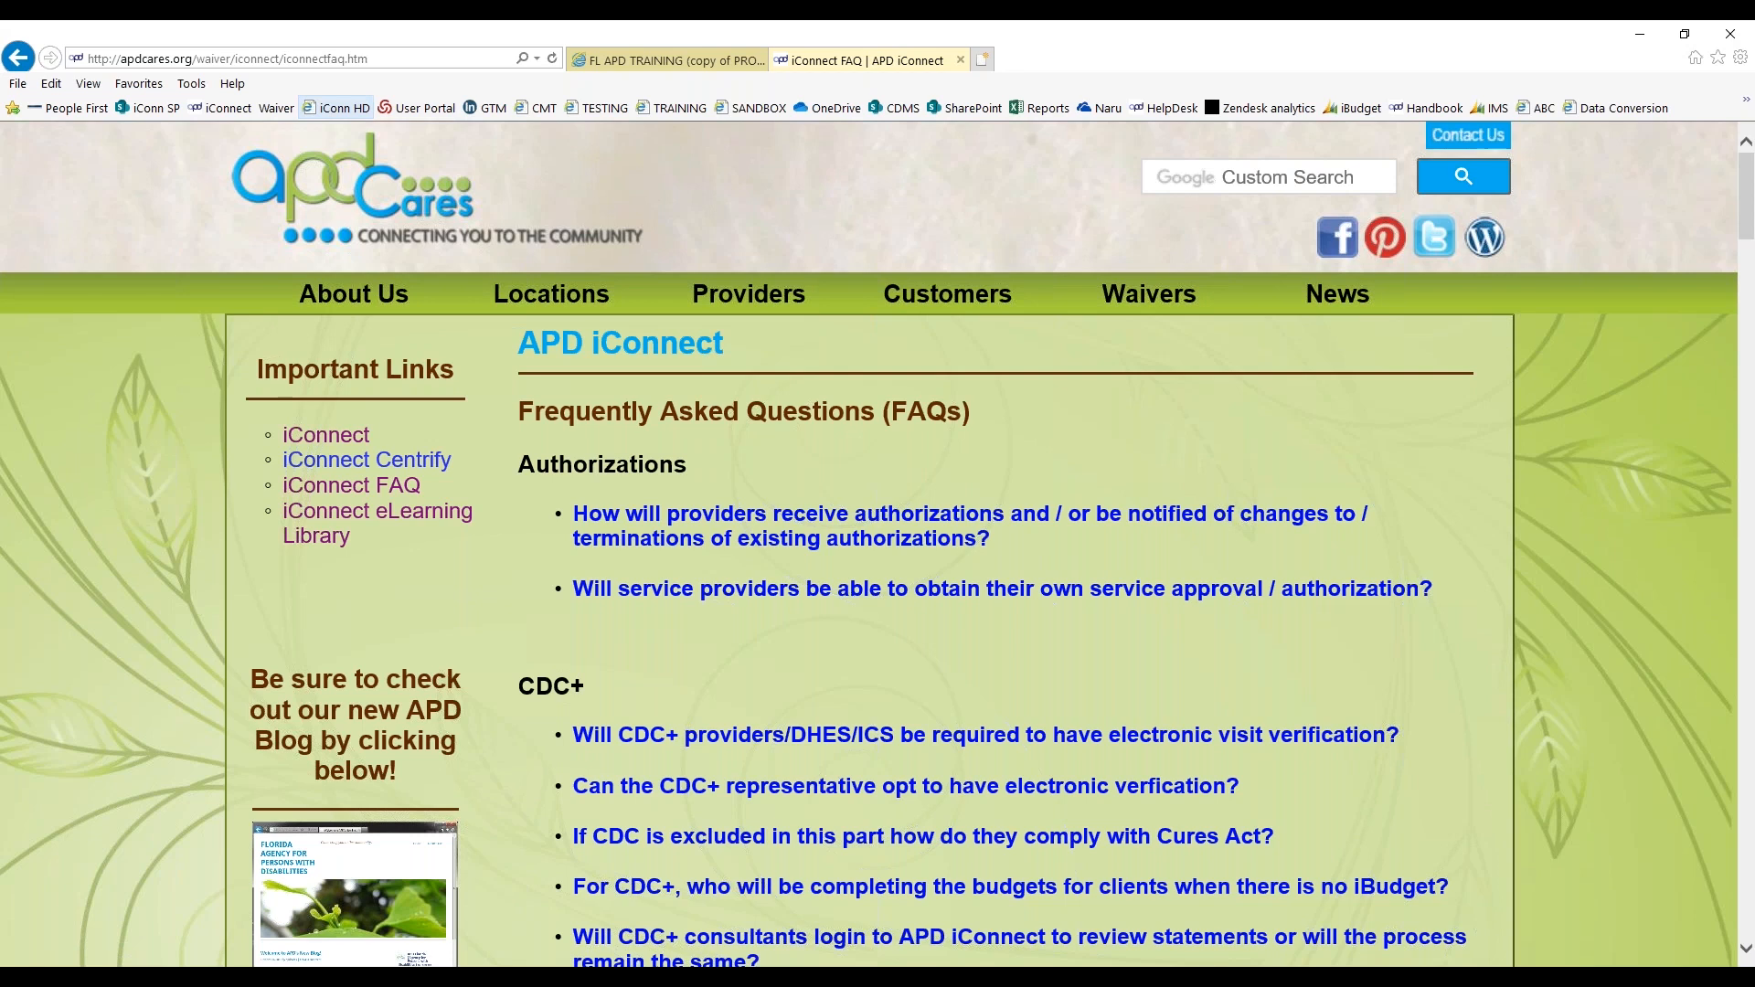
left_click(334, 108)
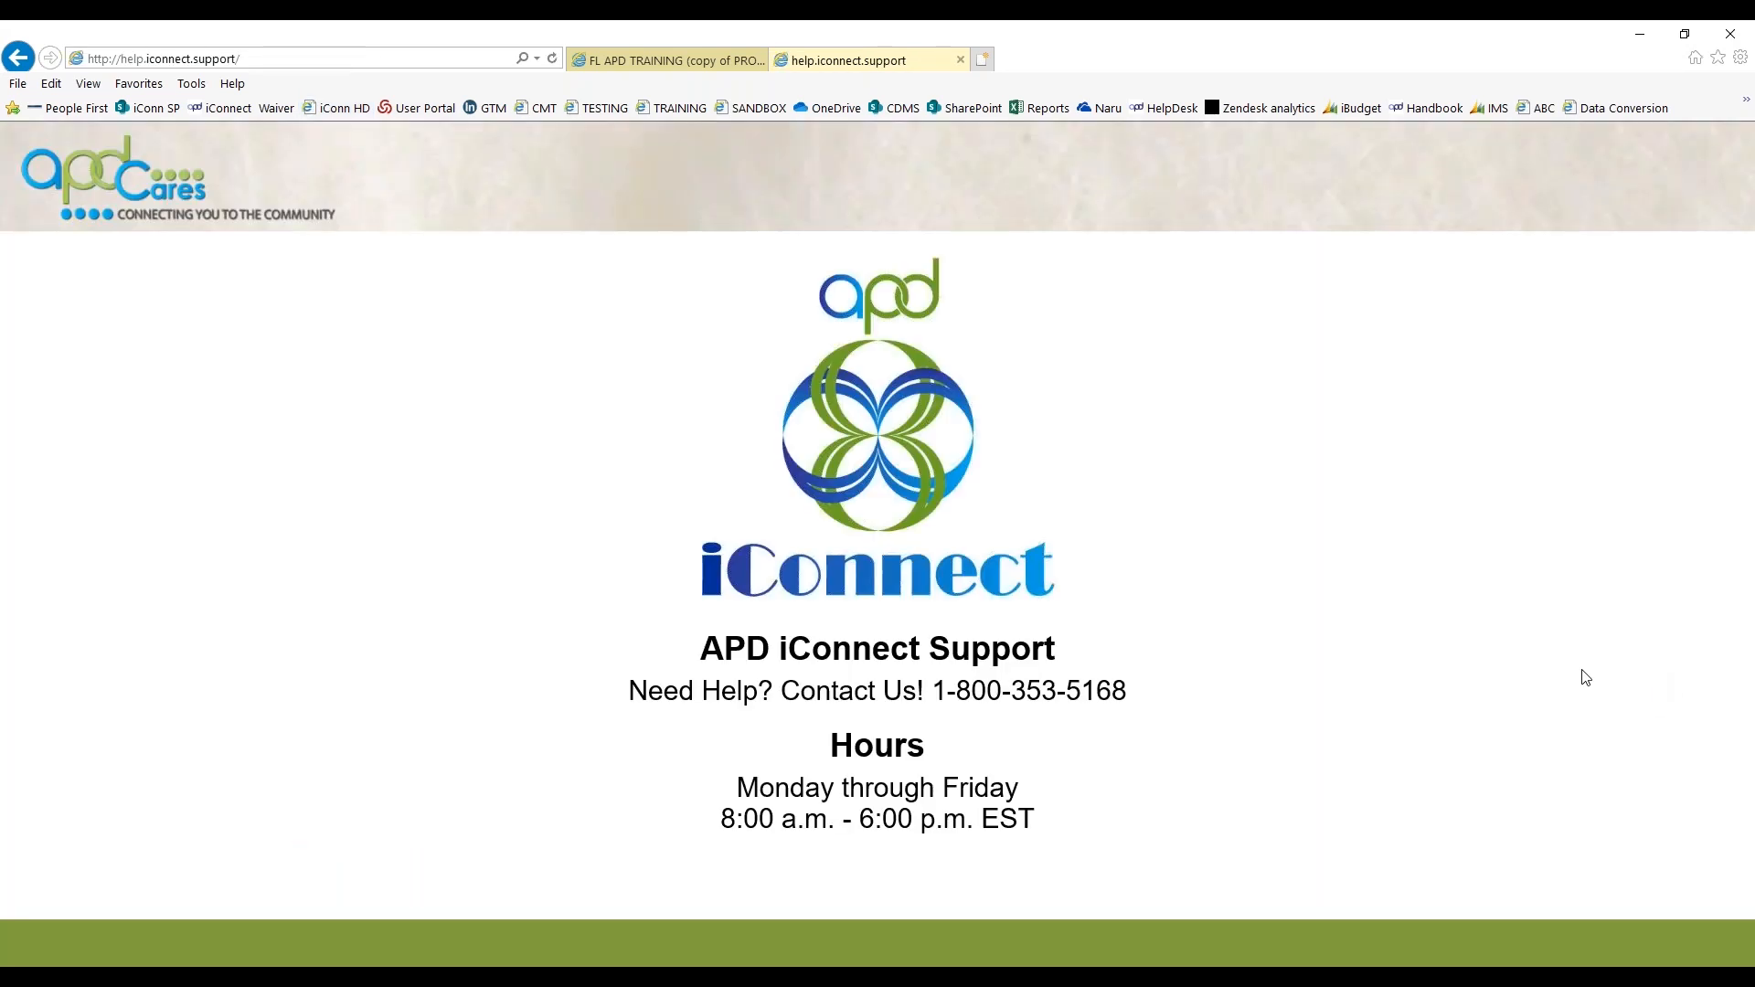